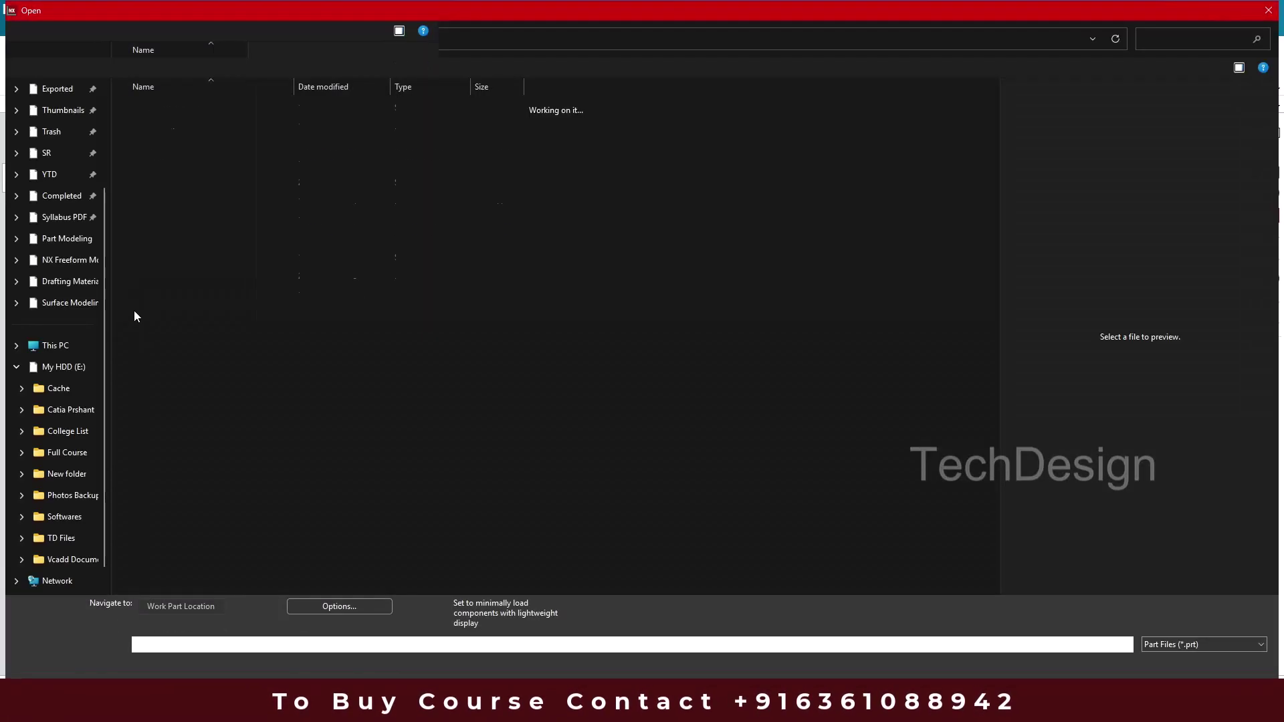
Step: Open the Pully assembly from the Override Position folder in Advanced Assembly Tutorials
left_click(238, 42)
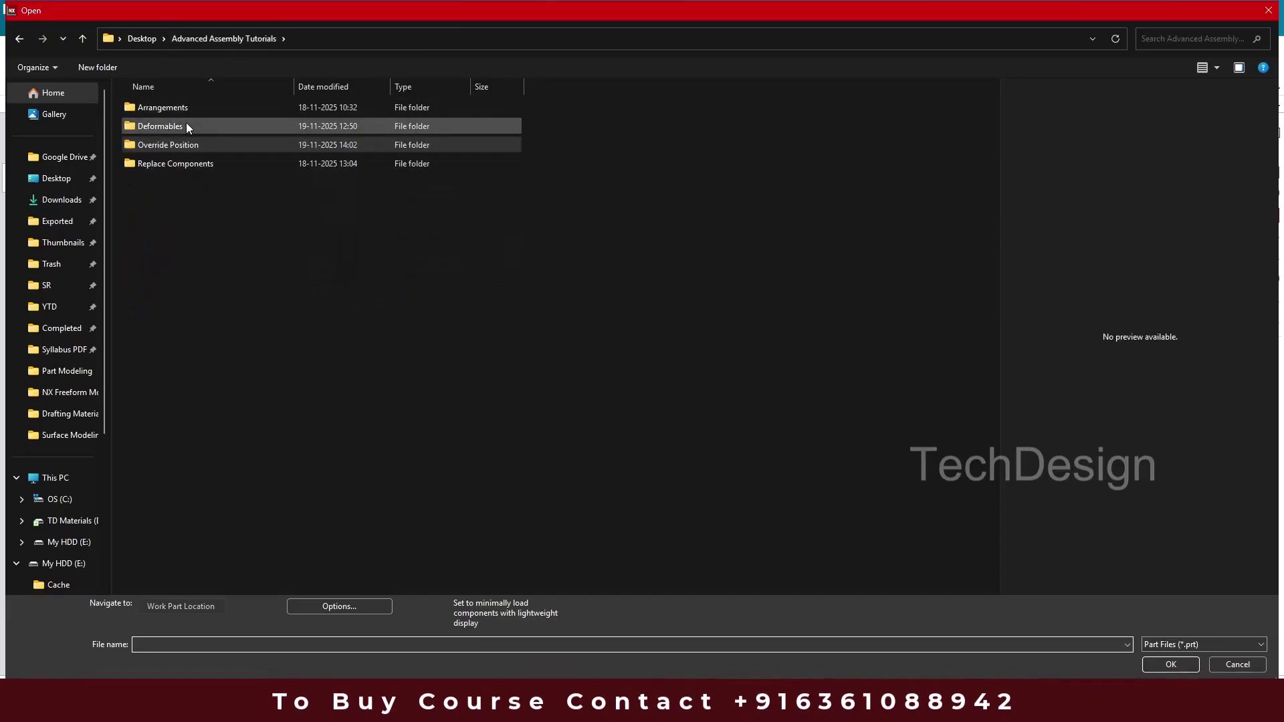
double_click(170, 143)
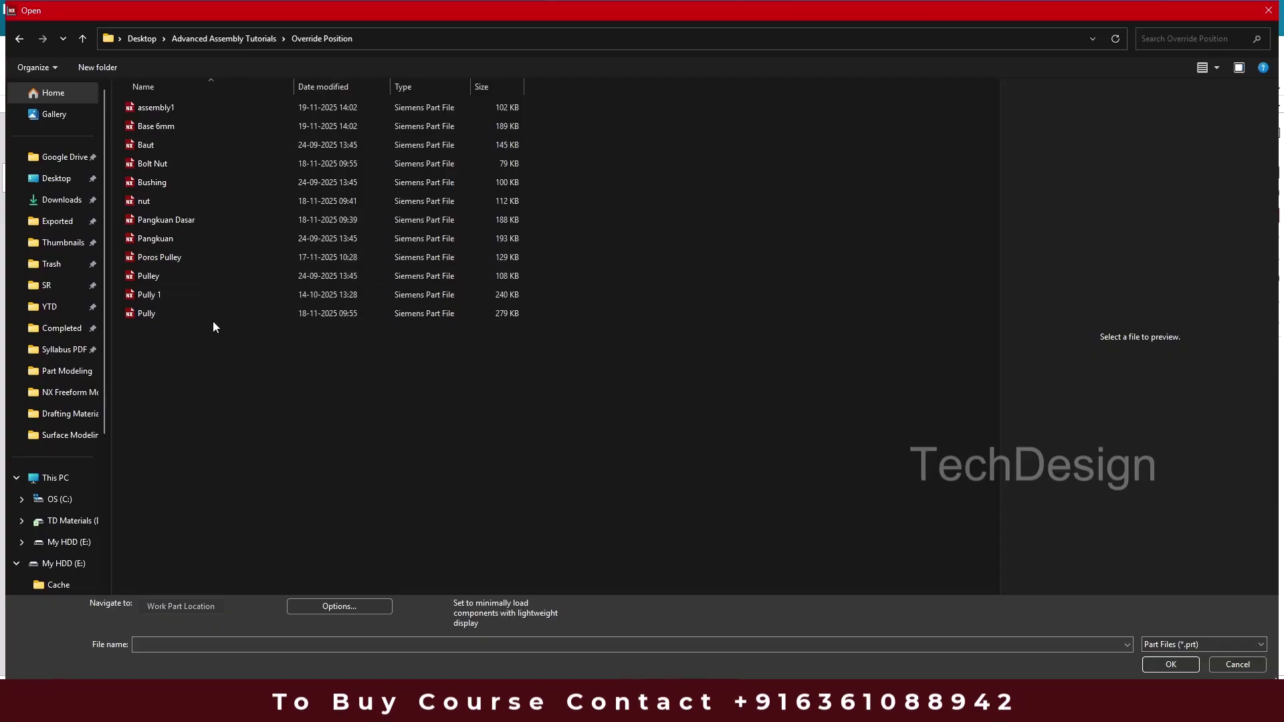
double_click(198, 312)
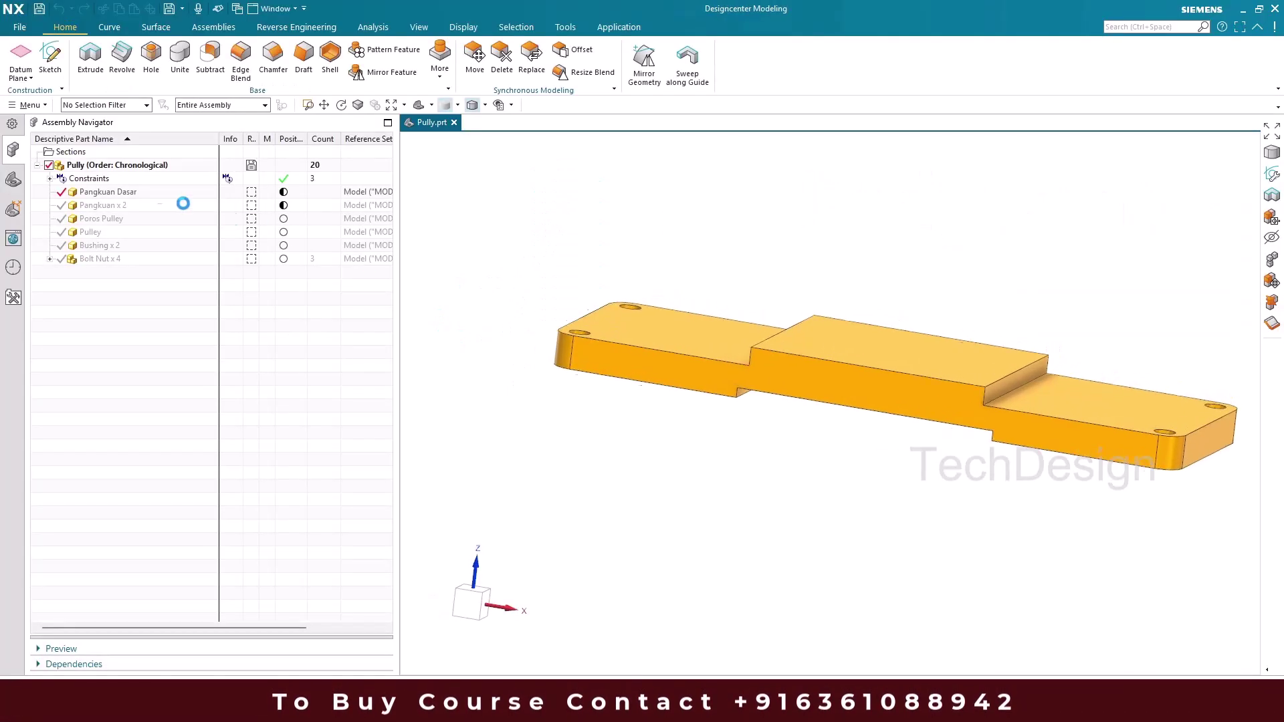
scroll(483, 239, "down", 5)
middle_click_drag(484, 239, 505, 320)
scroll(505, 320, "down", 2)
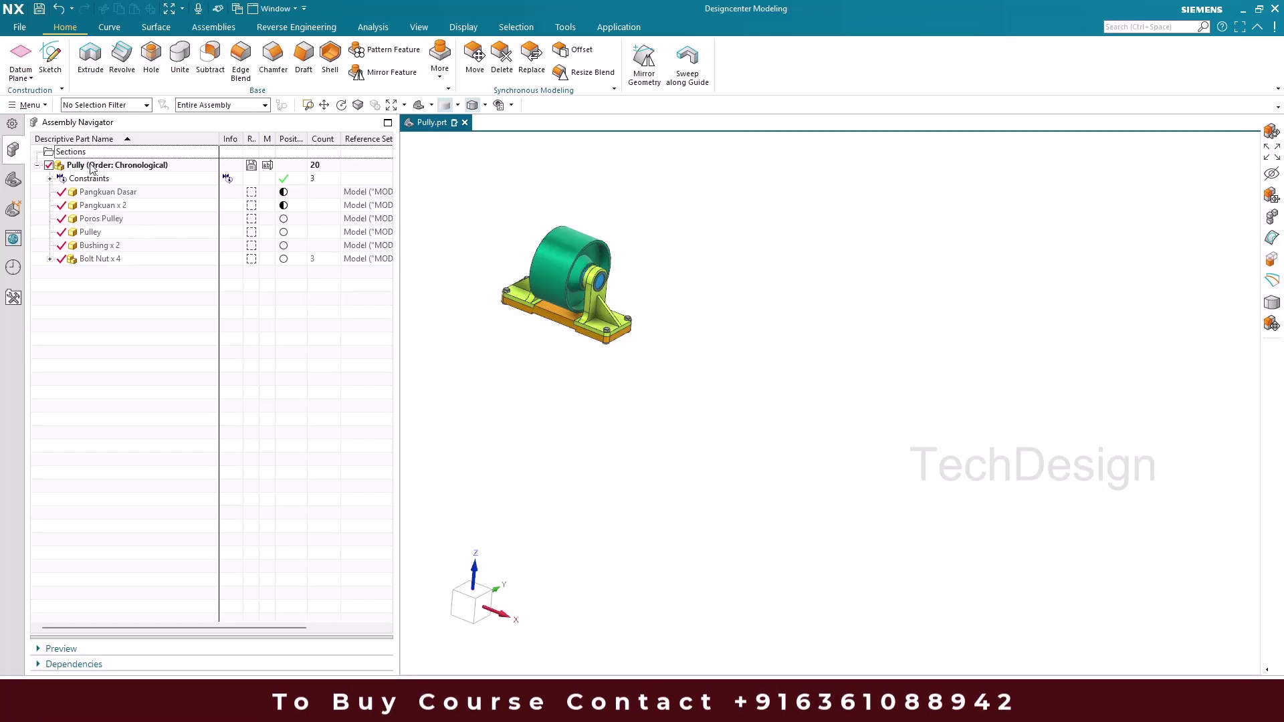
Step: Unpack the packed Bolt Nut x 4 entry in the assembly tree into individual subassemblies
left_click(87, 261)
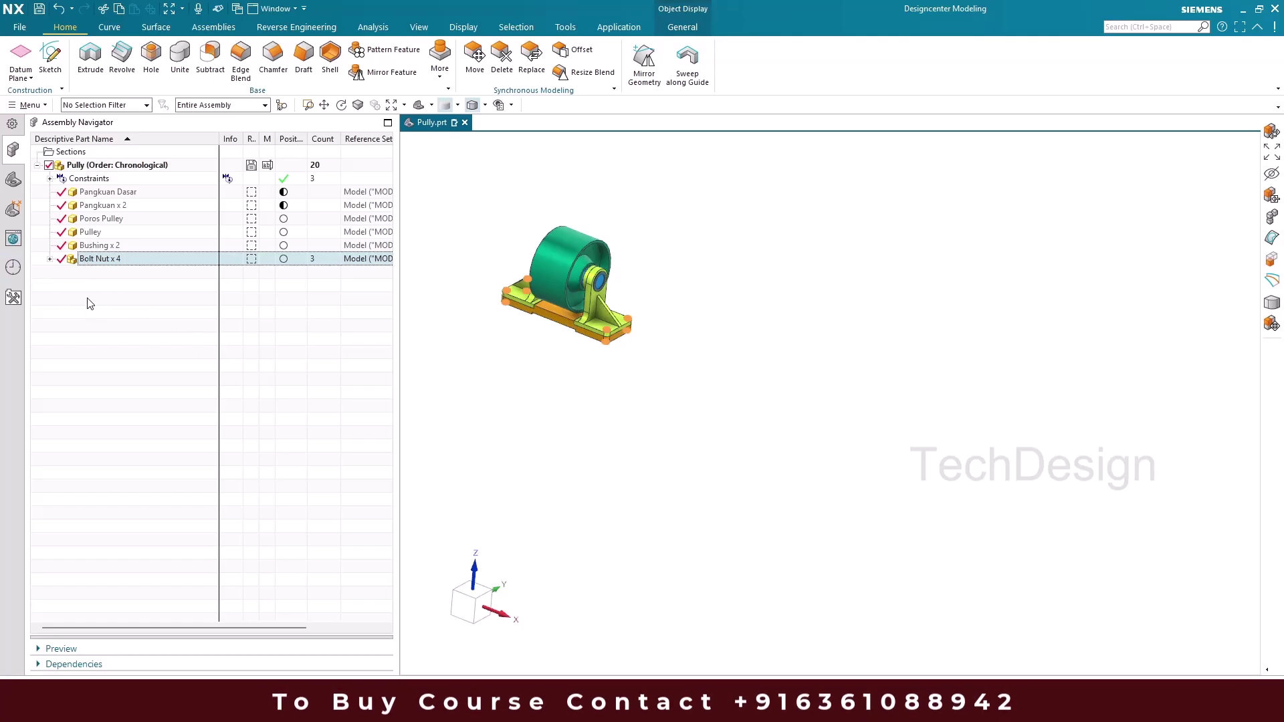
scroll(571, 338, "down", 5)
scroll(727, 341, "down", 3)
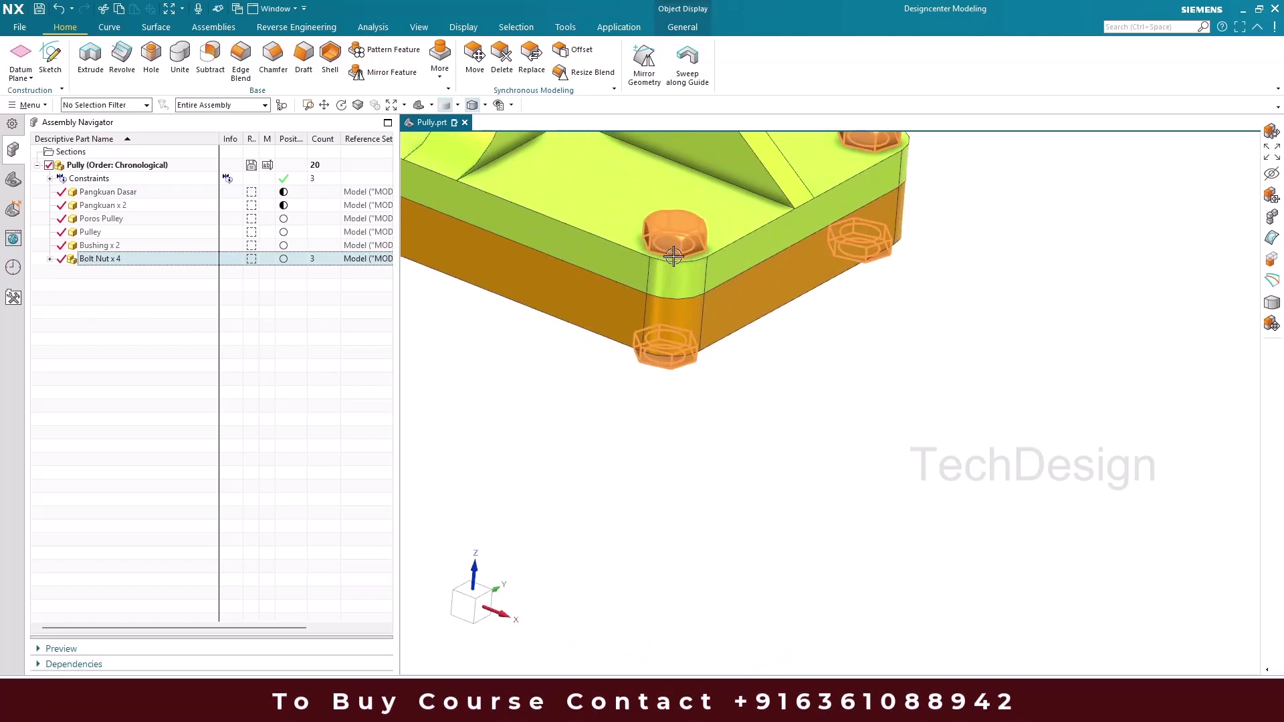
right_click(108, 261)
left_click(133, 268)
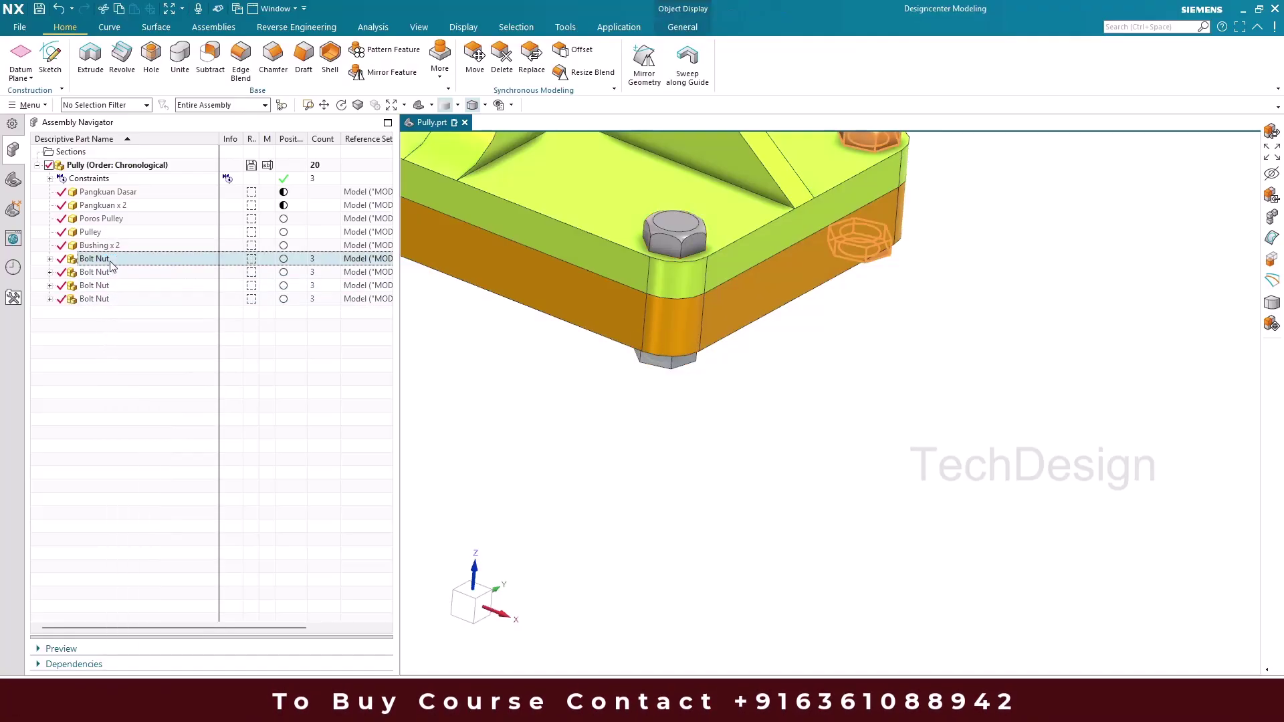
Step: Review the components inside the first Bolt Nut subassembly, then collapse and deselect it
left_click(49, 259)
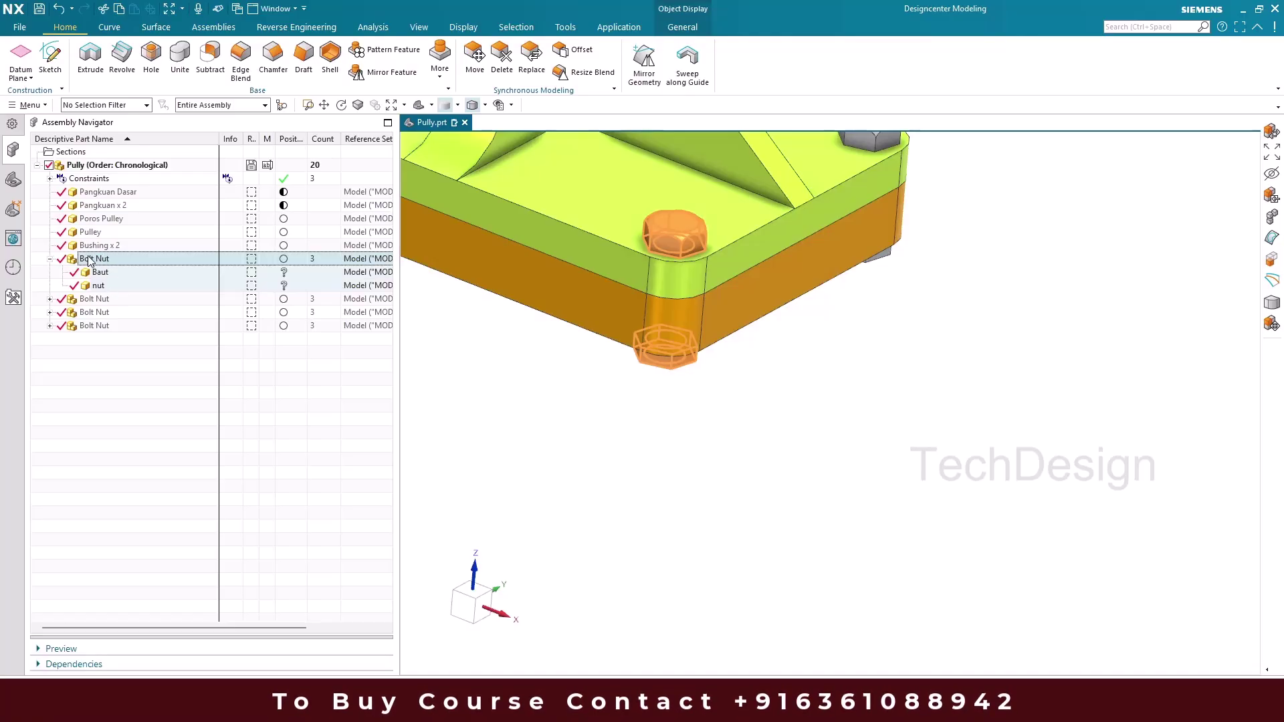
left_click(50, 259)
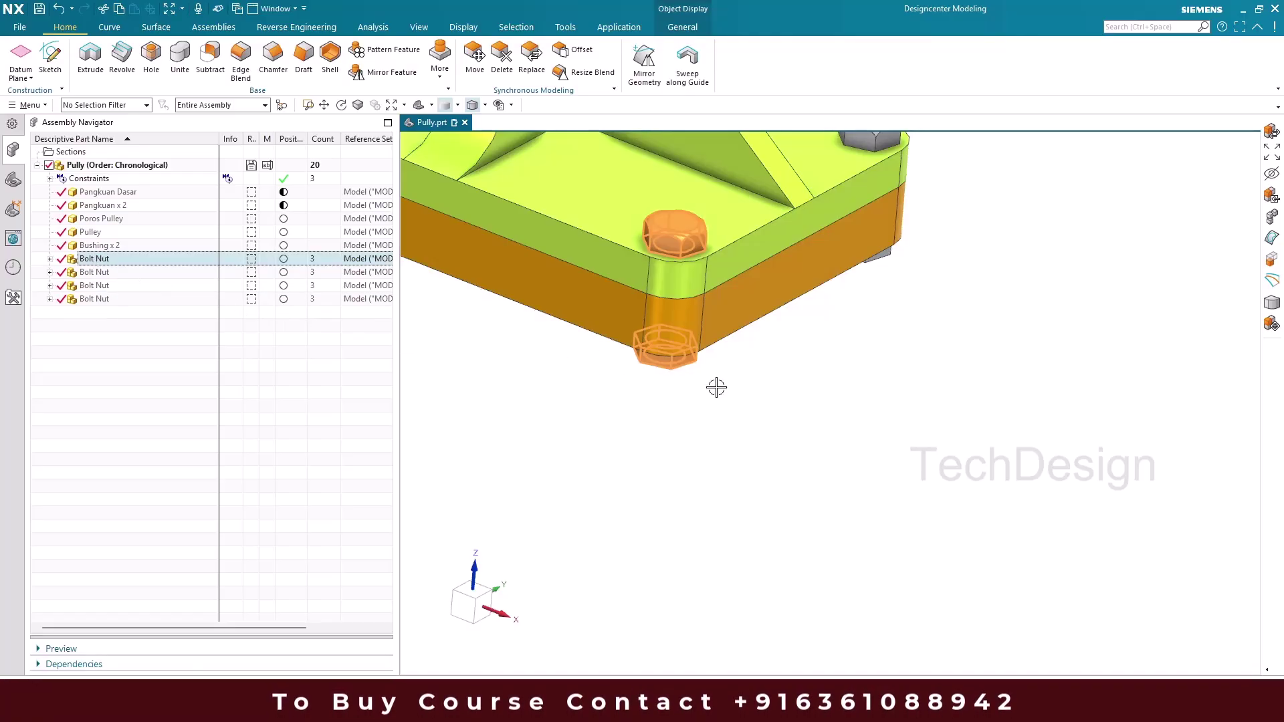
scroll(716, 384, "down", 4)
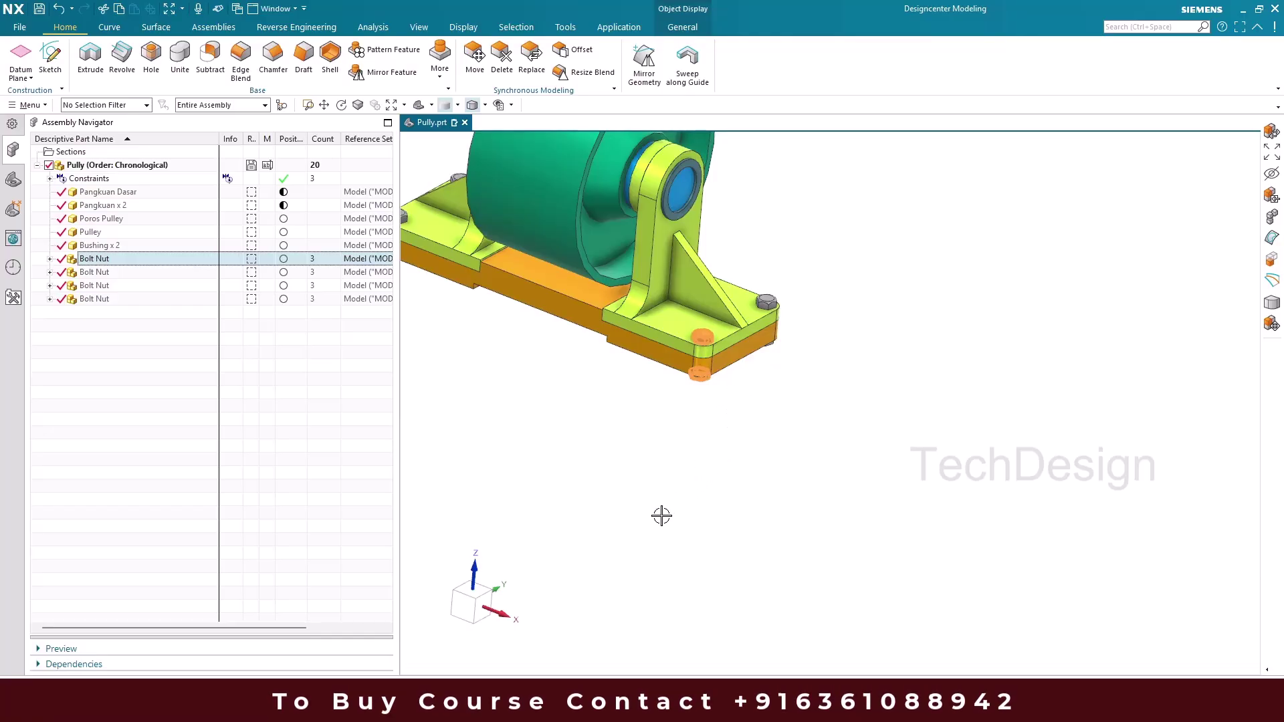
left_click(218, 459)
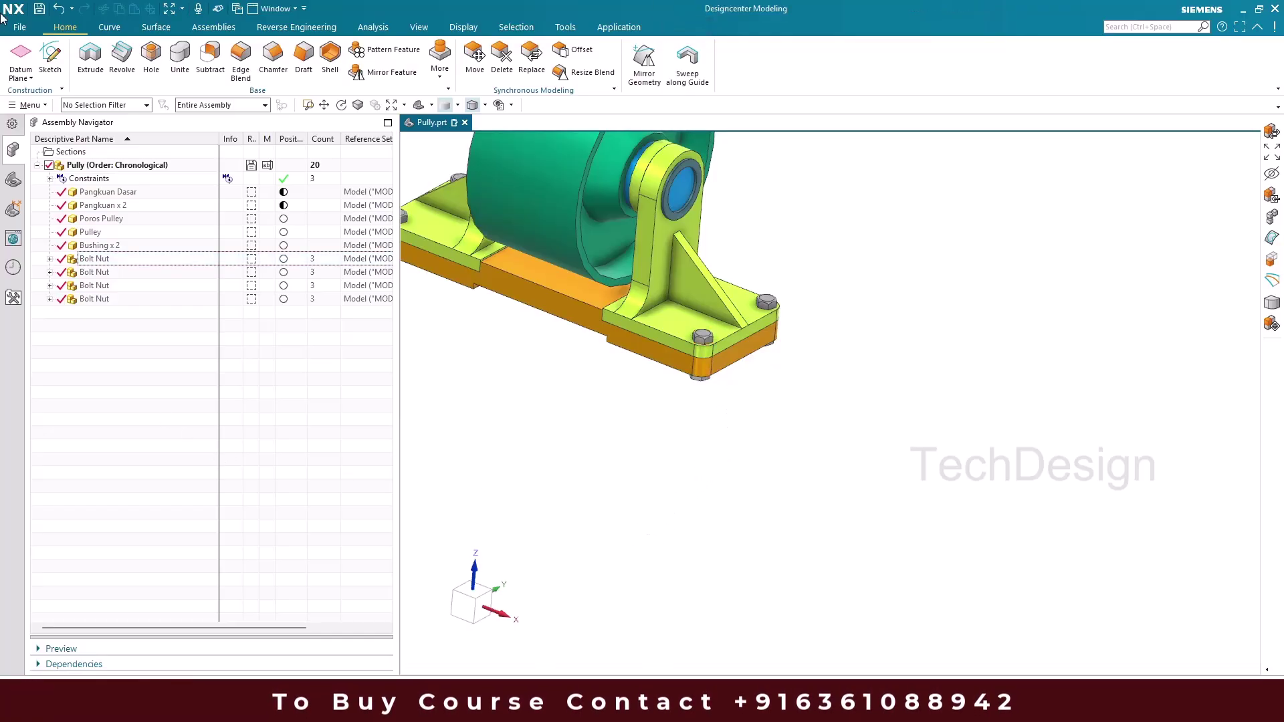
Step: Open the assembly1 part file from the same folder and show it in a trimetric view
left_click(20, 27)
key("Escape")
key("ctrl+o")
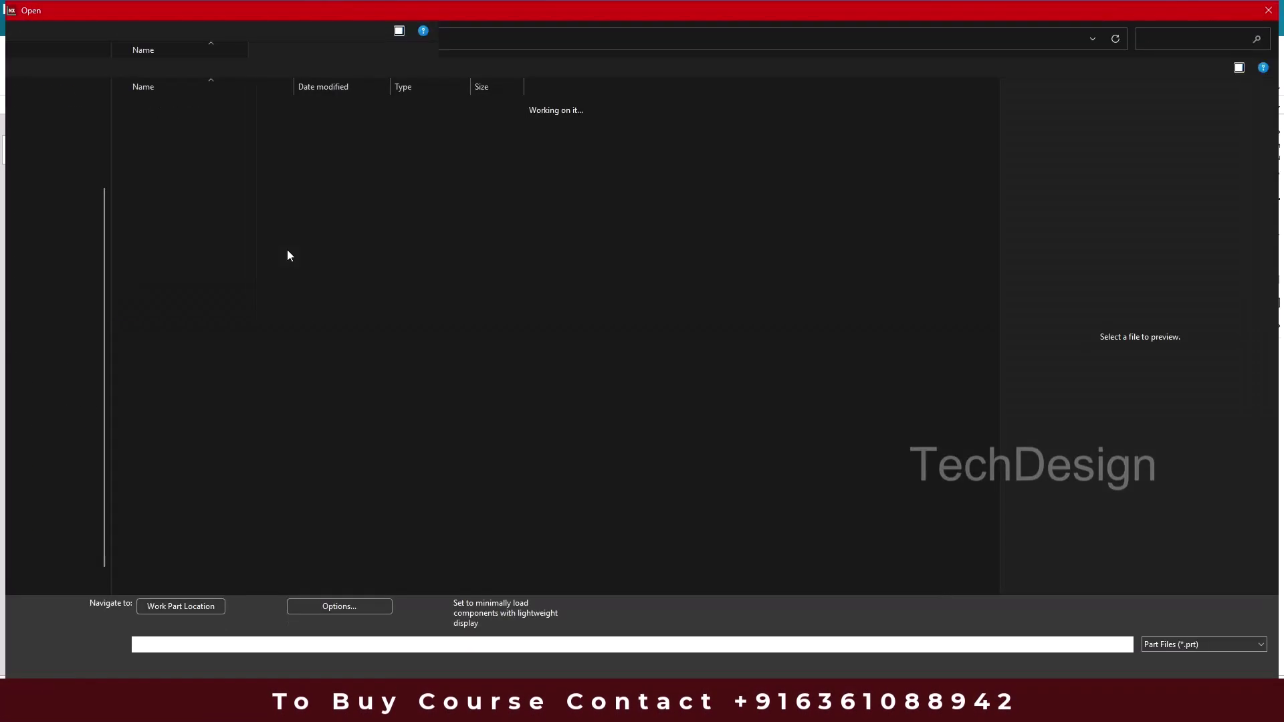
double_click(200, 114)
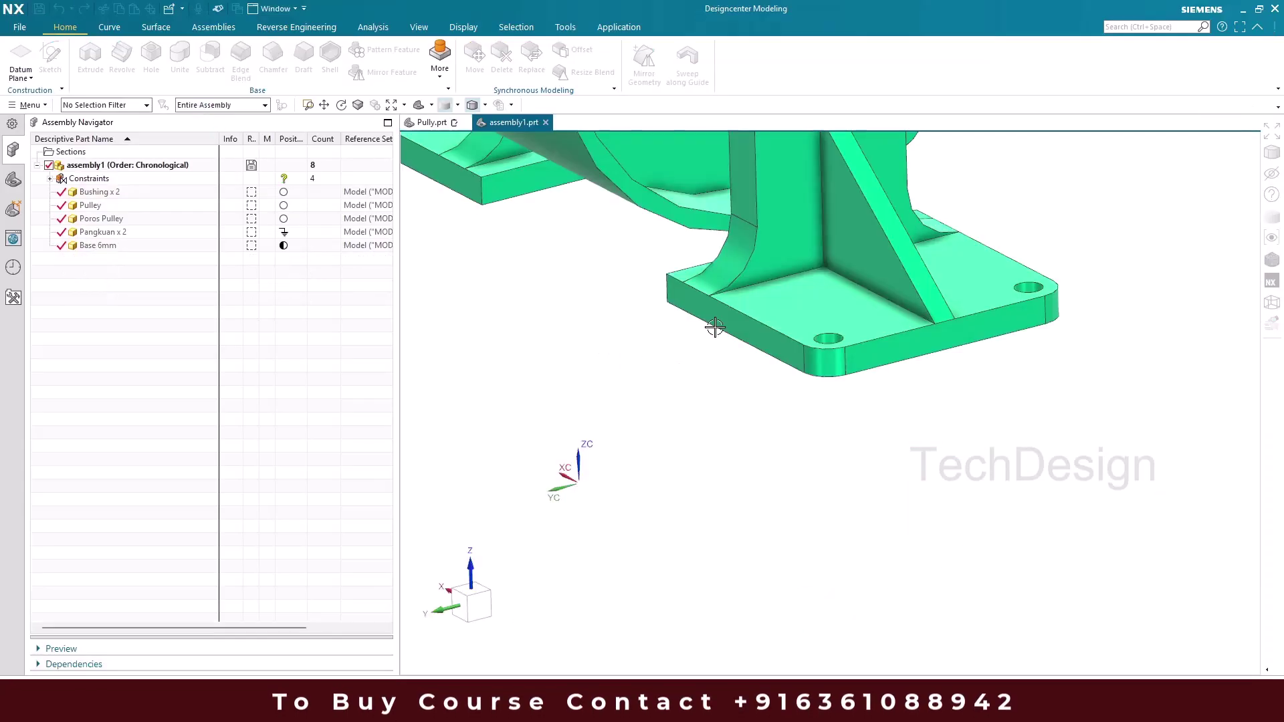
key("Home")
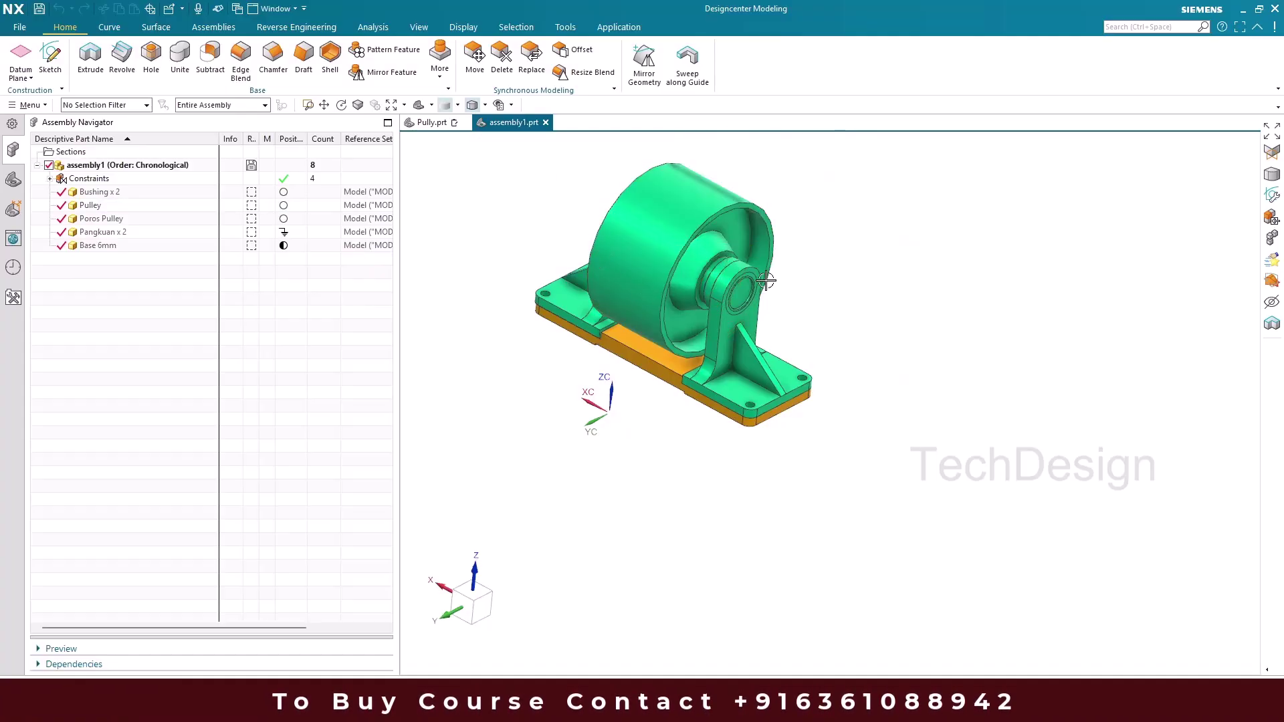
Step: Compare the base plates and corner holes of the Pully and assembly1 assemblies
left_click(440, 125)
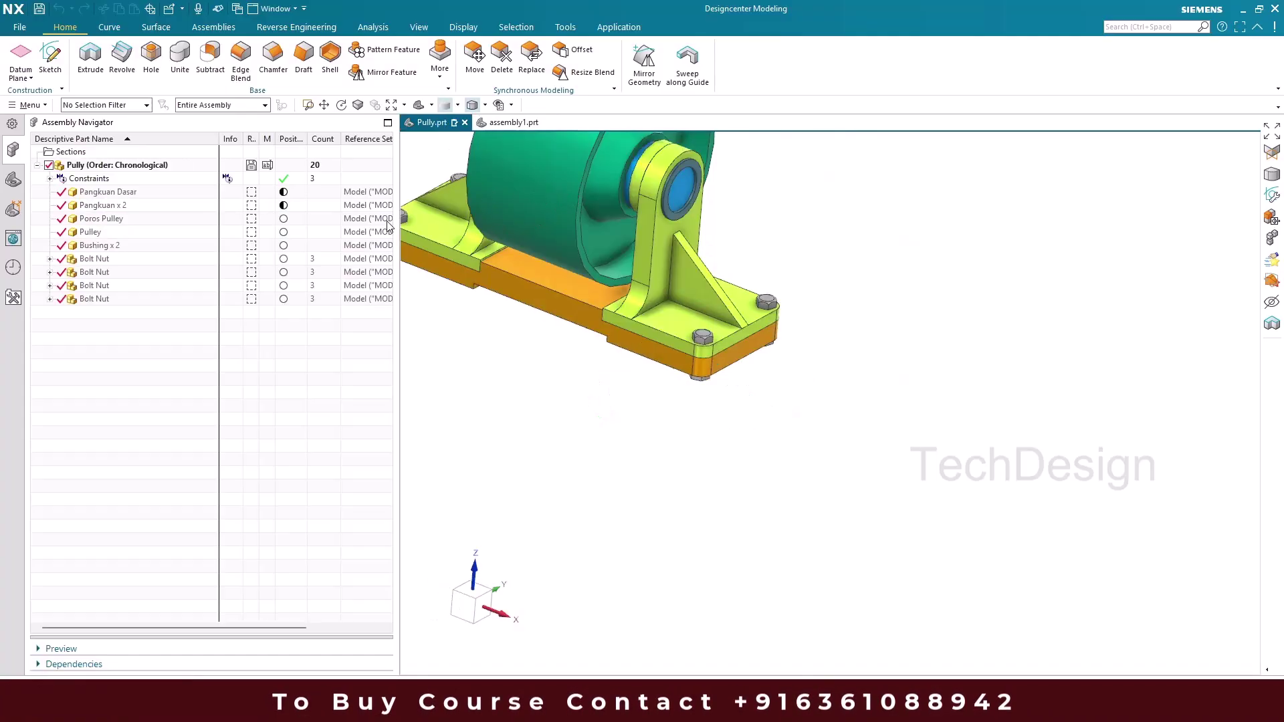
left_click(512, 127)
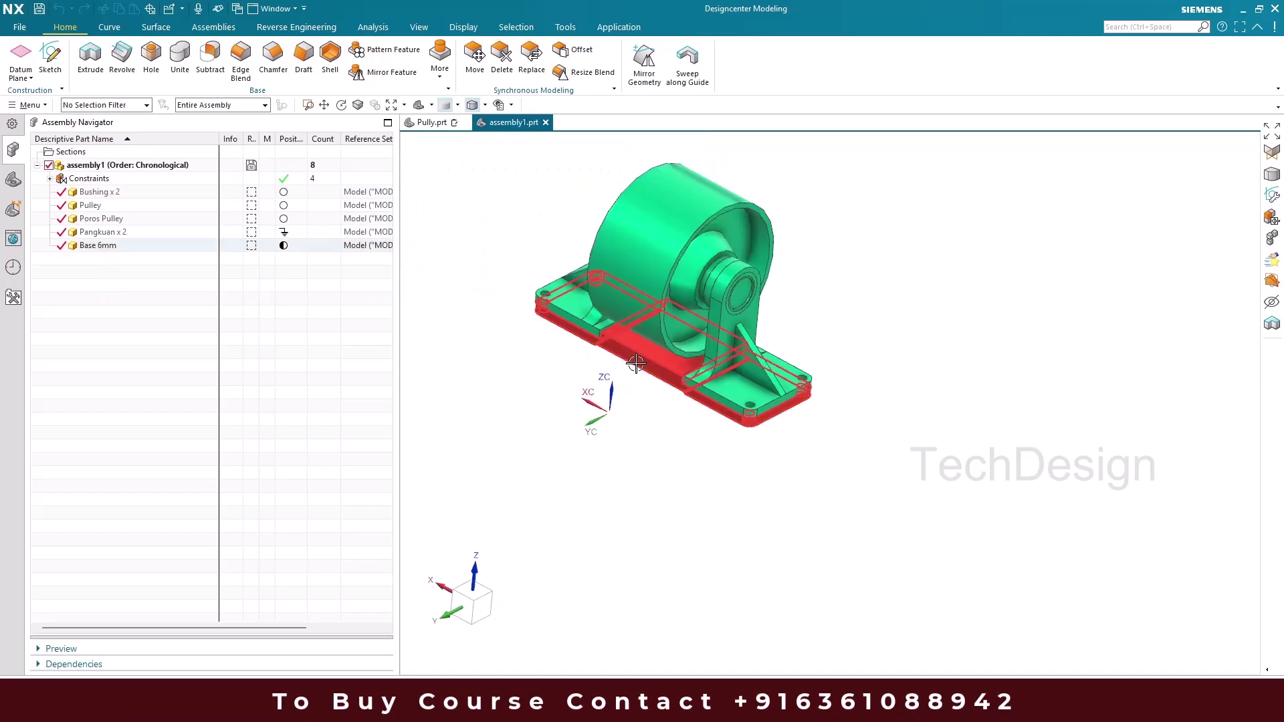
left_click(431, 122)
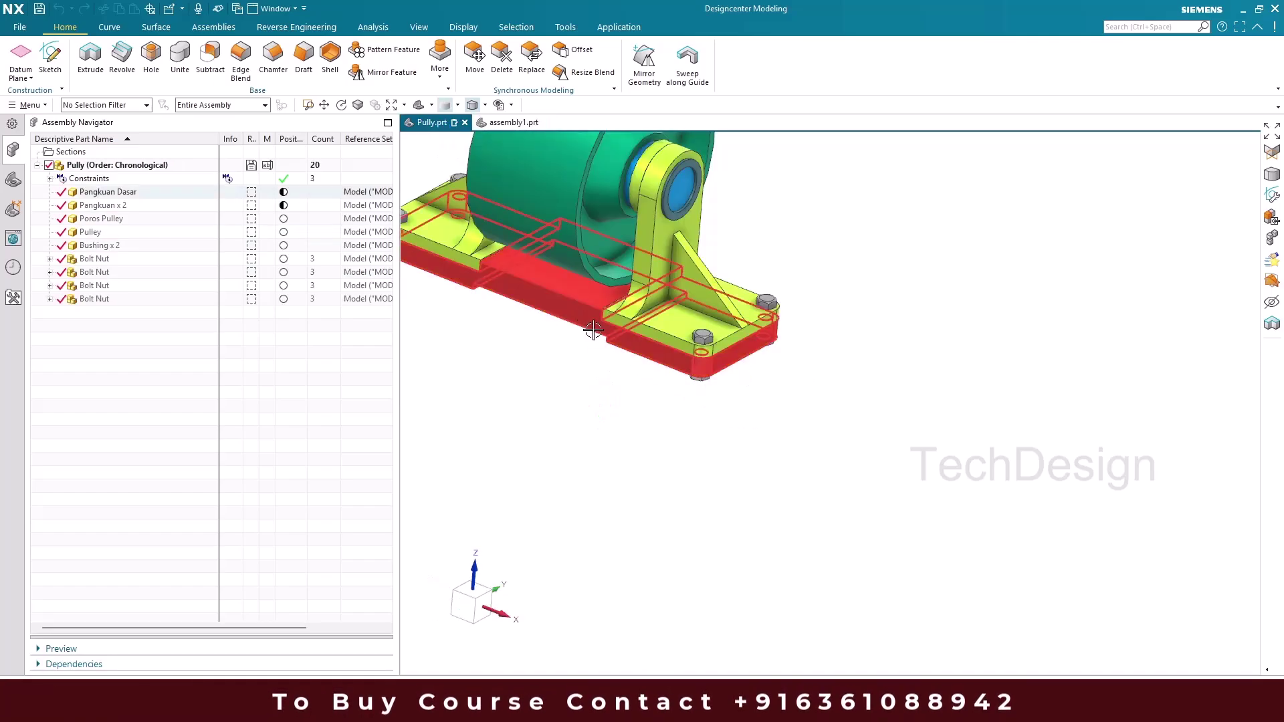
scroll(668, 353, "up", 3)
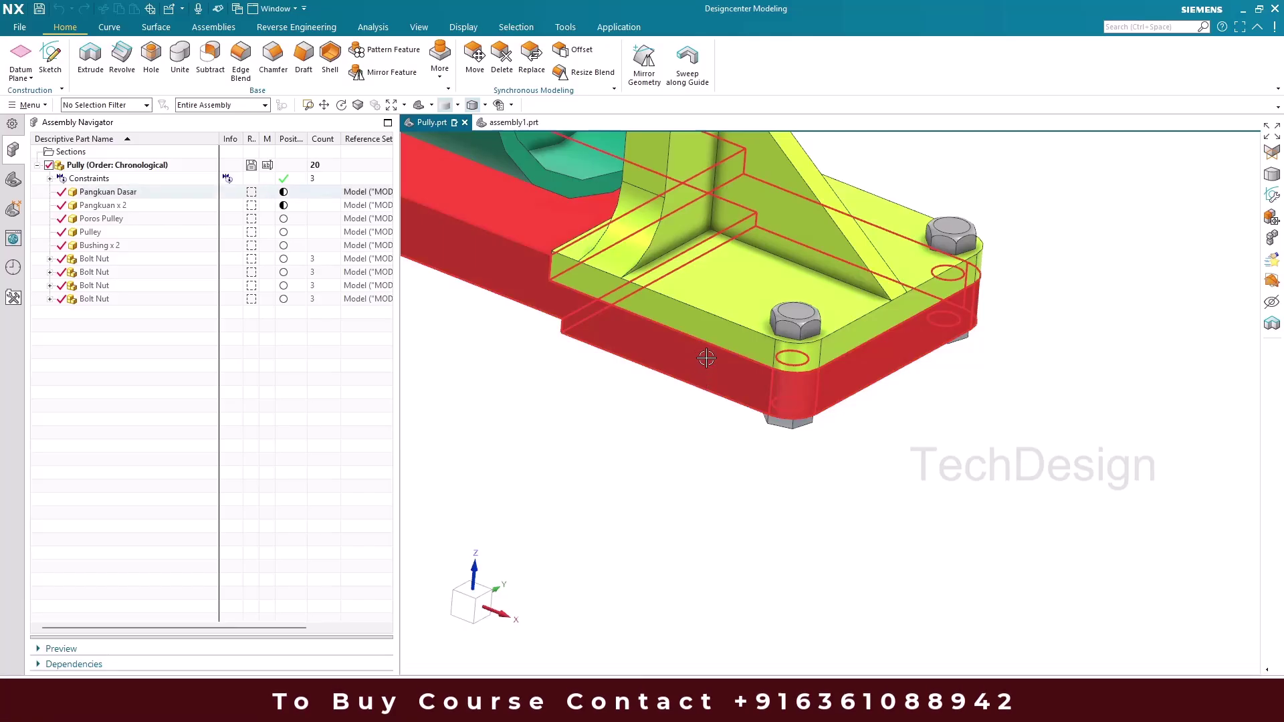
left_click(512, 123)
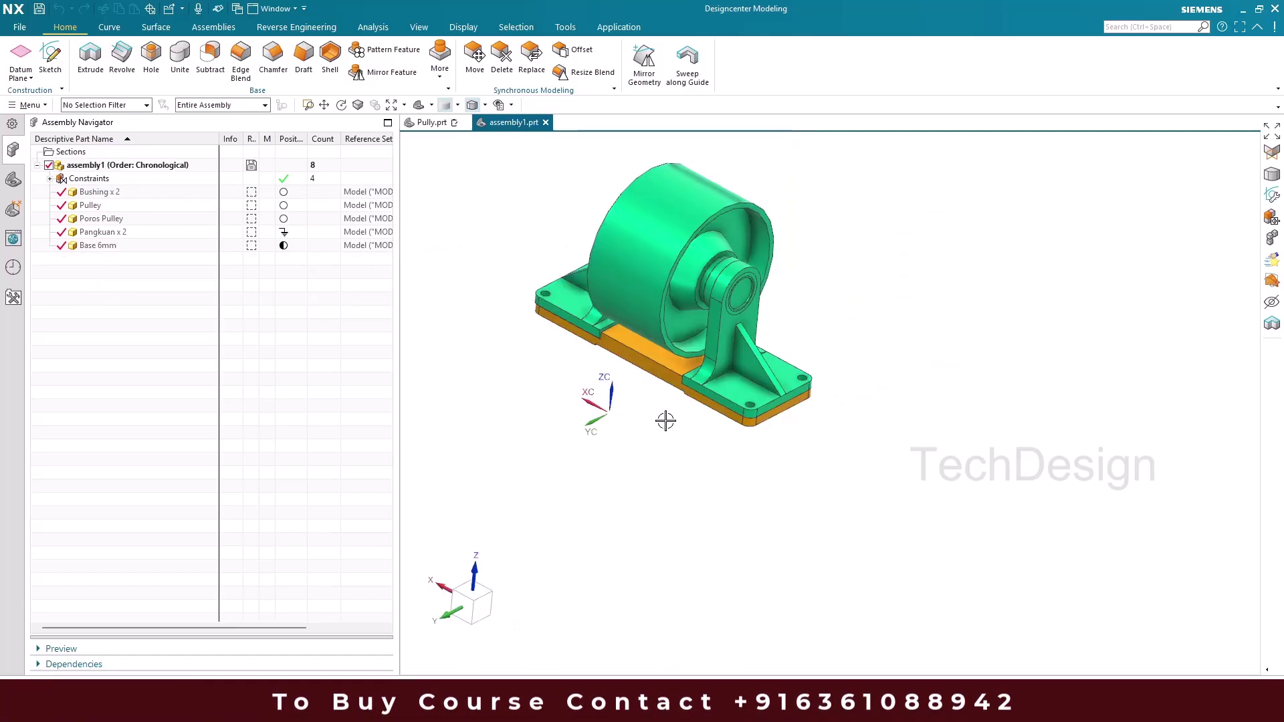
scroll(769, 424, "up", 5)
scroll(571, 367, "down", 3)
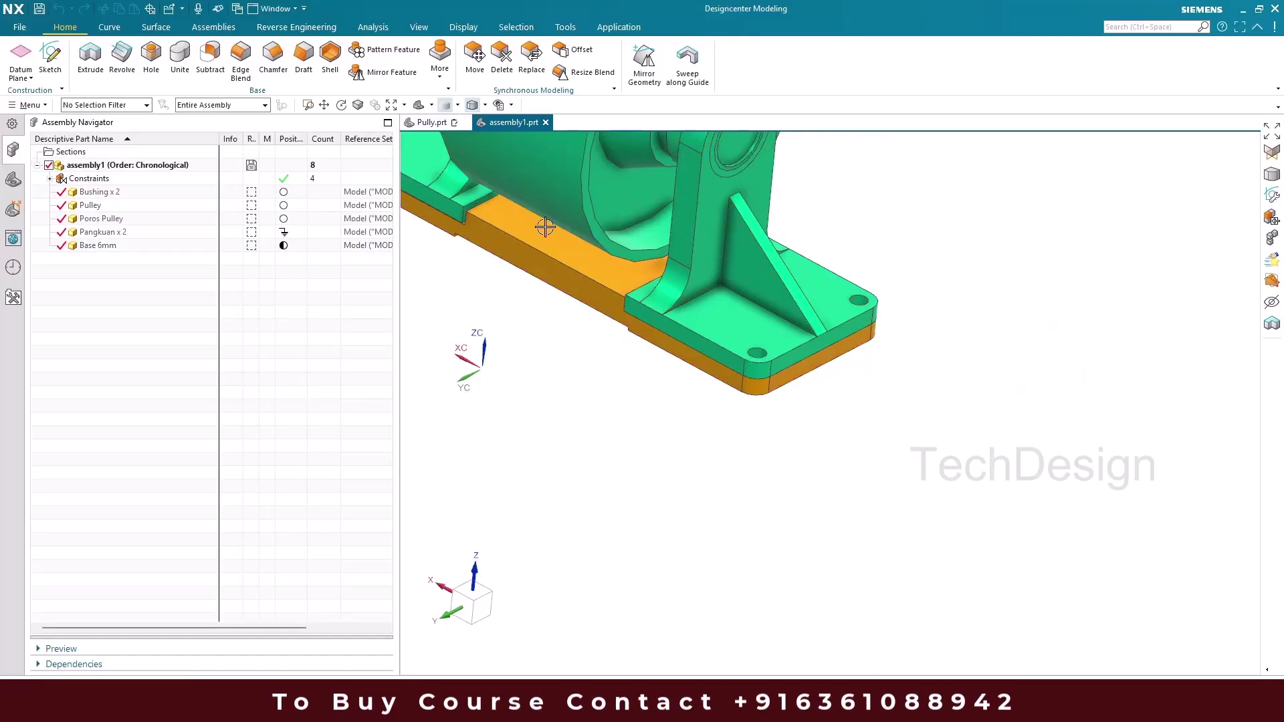
Step: Copy the first Bolt Nut subassembly from Pully and paste it into assembly1
left_click(431, 123)
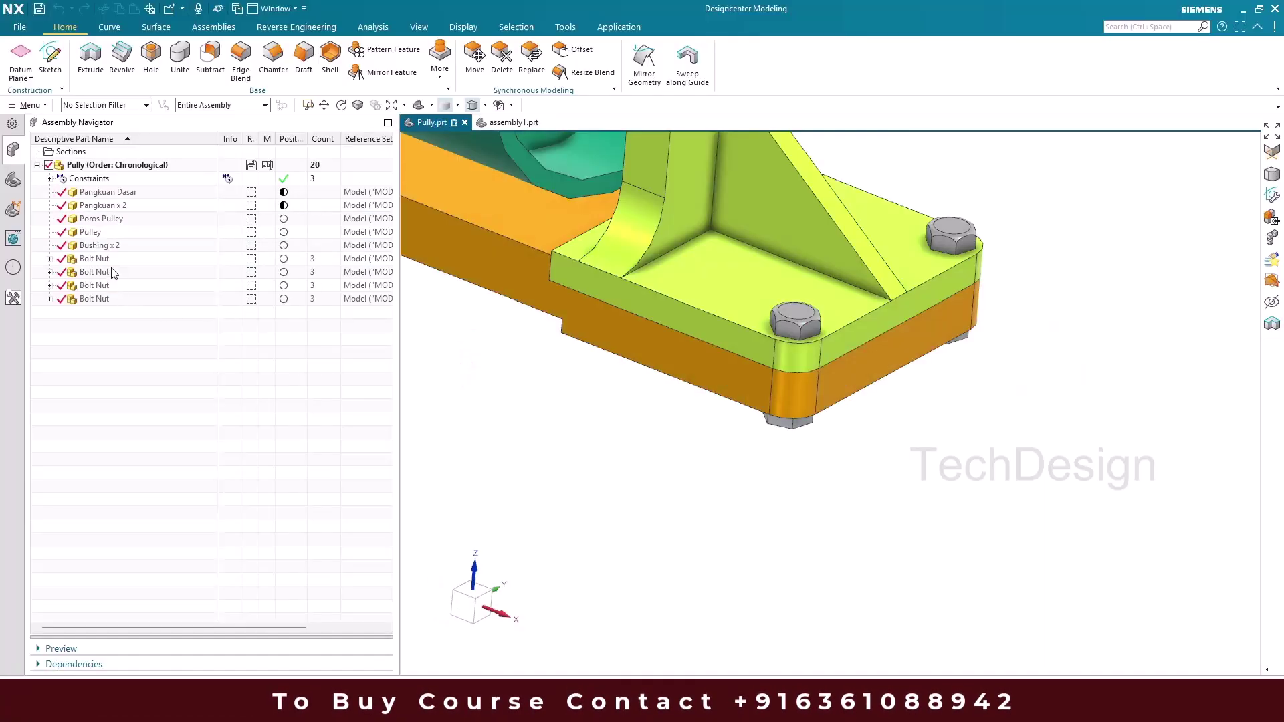
left_click(111, 259)
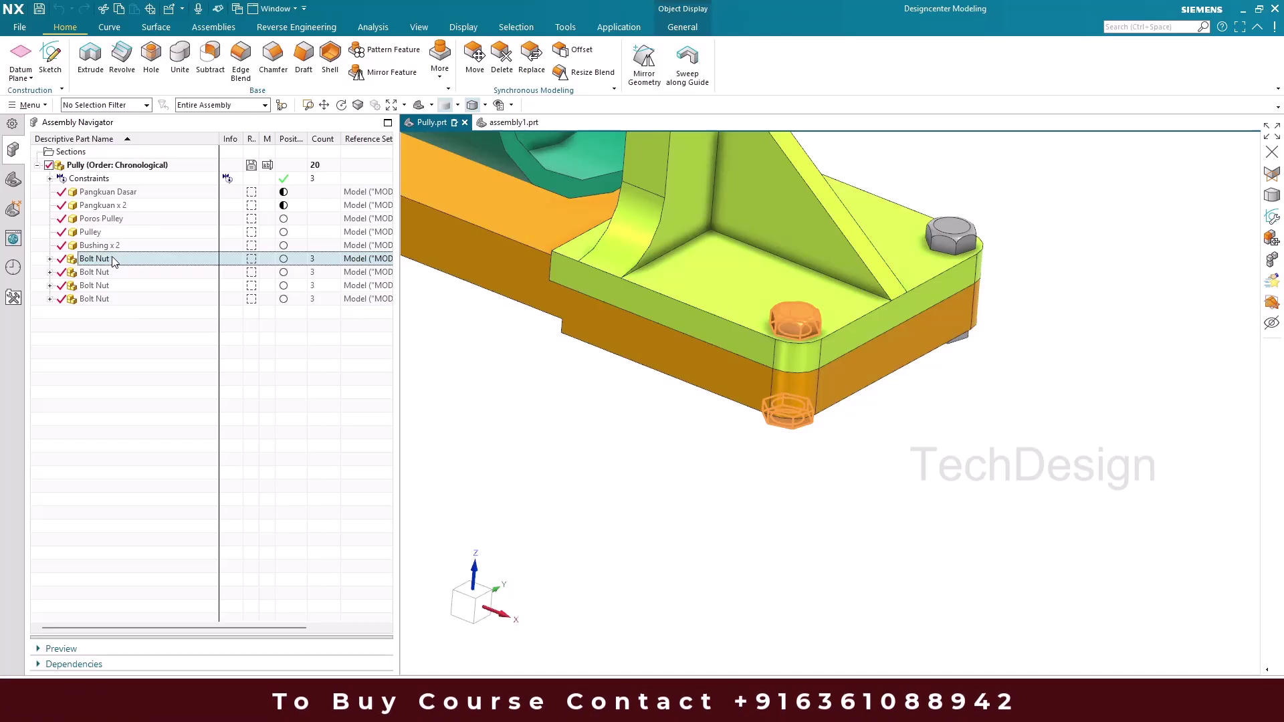
right_click(113, 261)
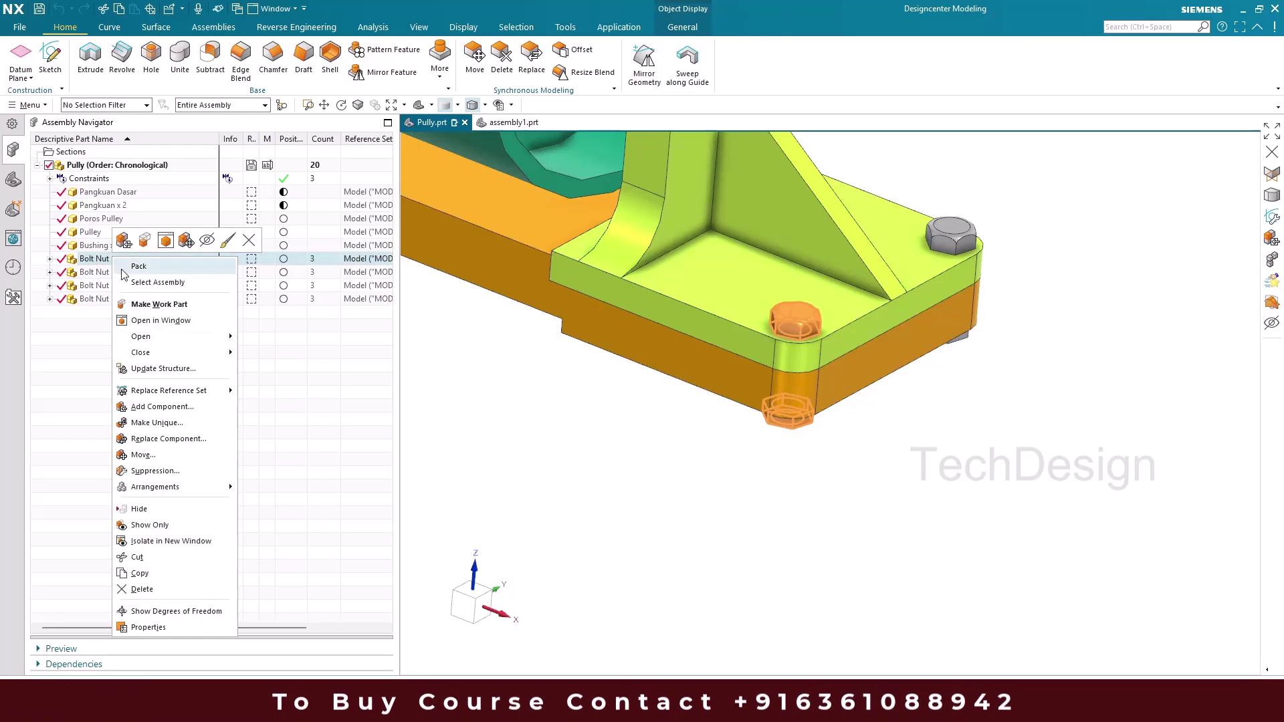
left_click(151, 573)
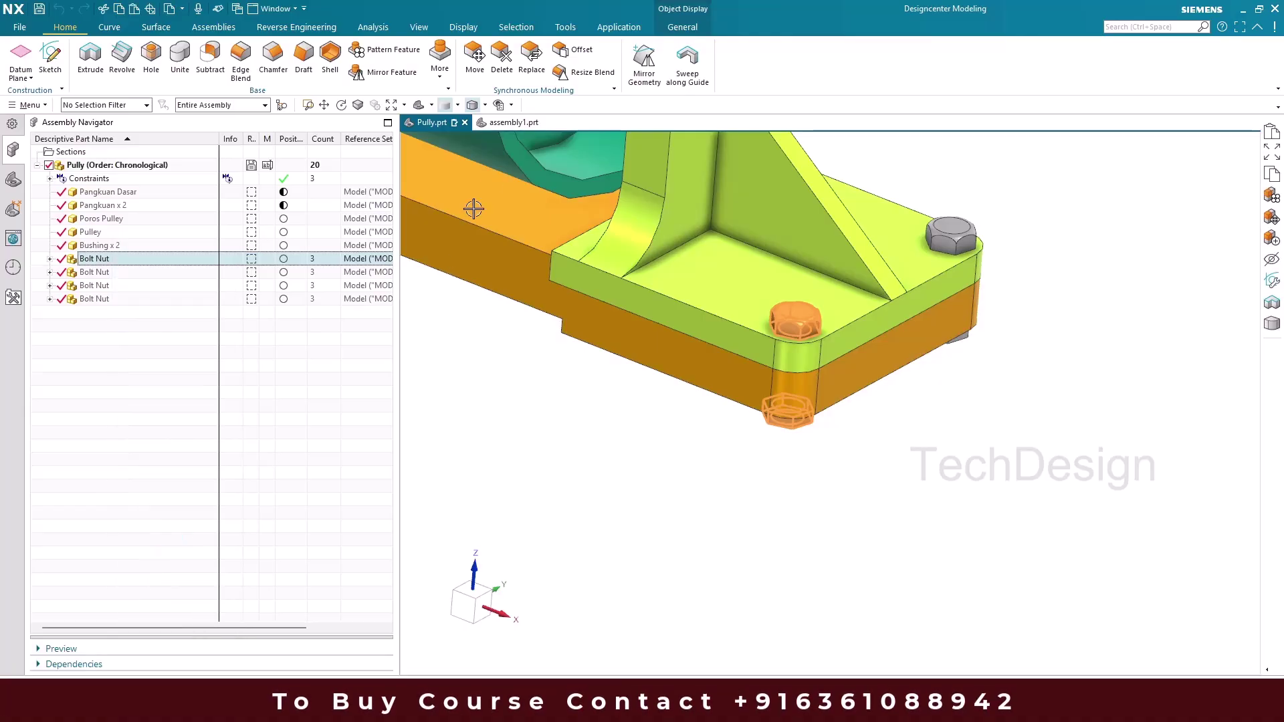
left_click(511, 123)
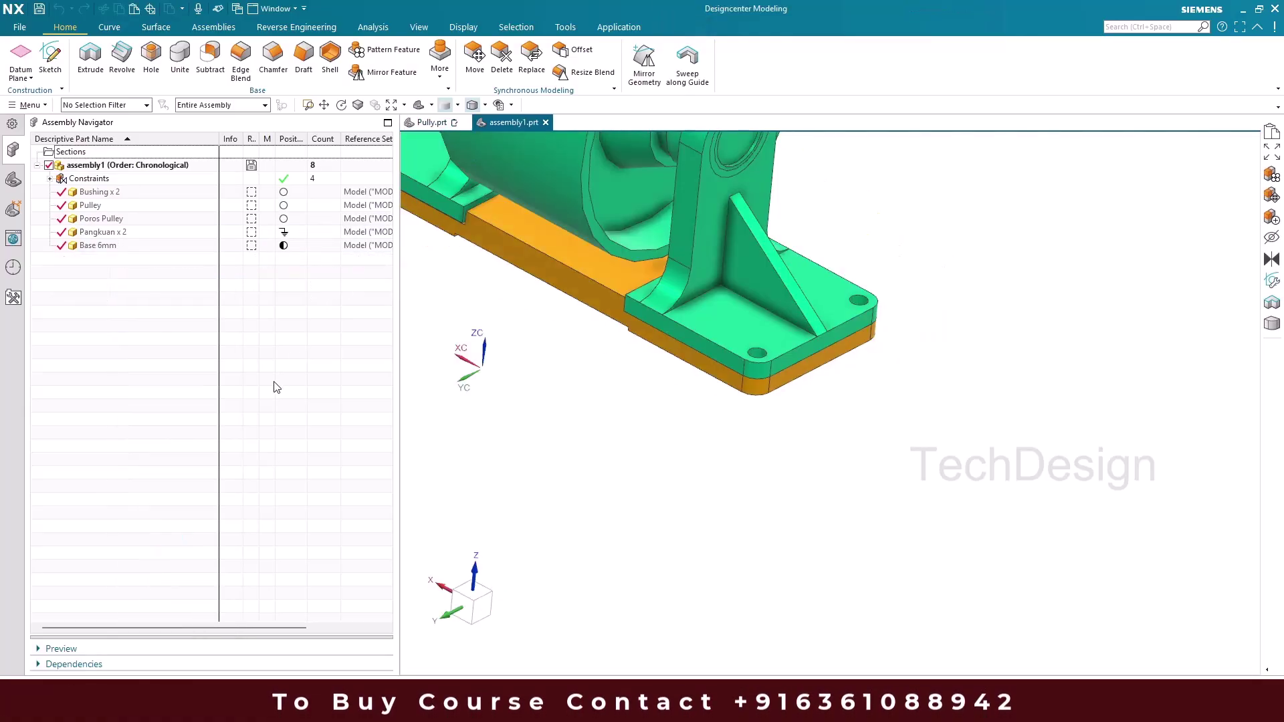
key("ctrl+v")
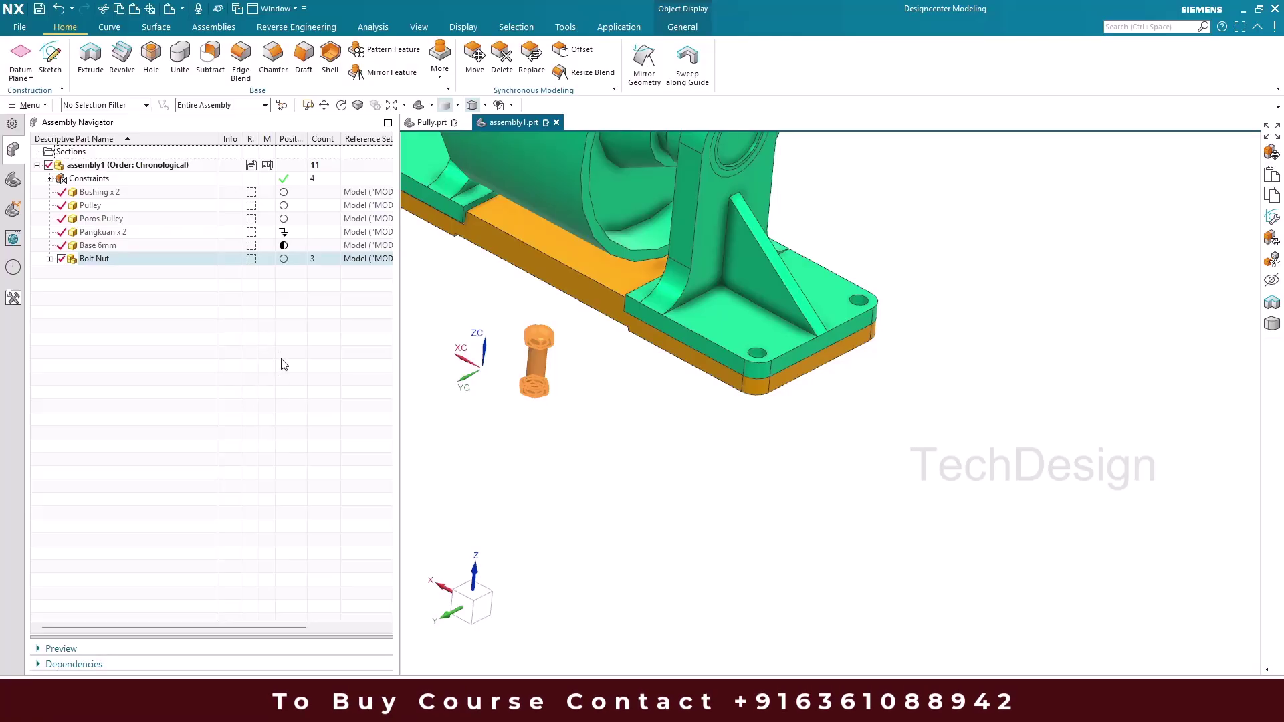
Step: Position the pasted Bolt Nut subassembly in the front corner hole of the bracket foot in assembly1
scroll(535, 362, "up", 5)
scroll(535, 361, "down", 4)
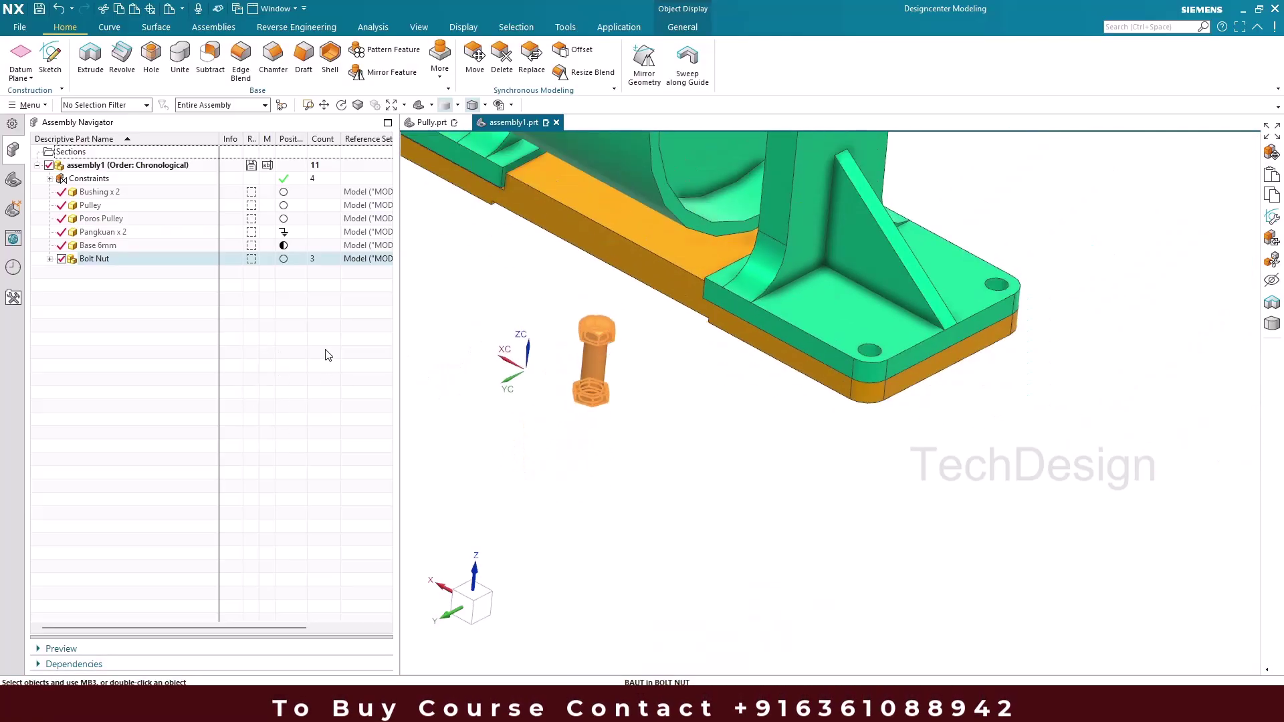
right_click(118, 264)
left_click(191, 245)
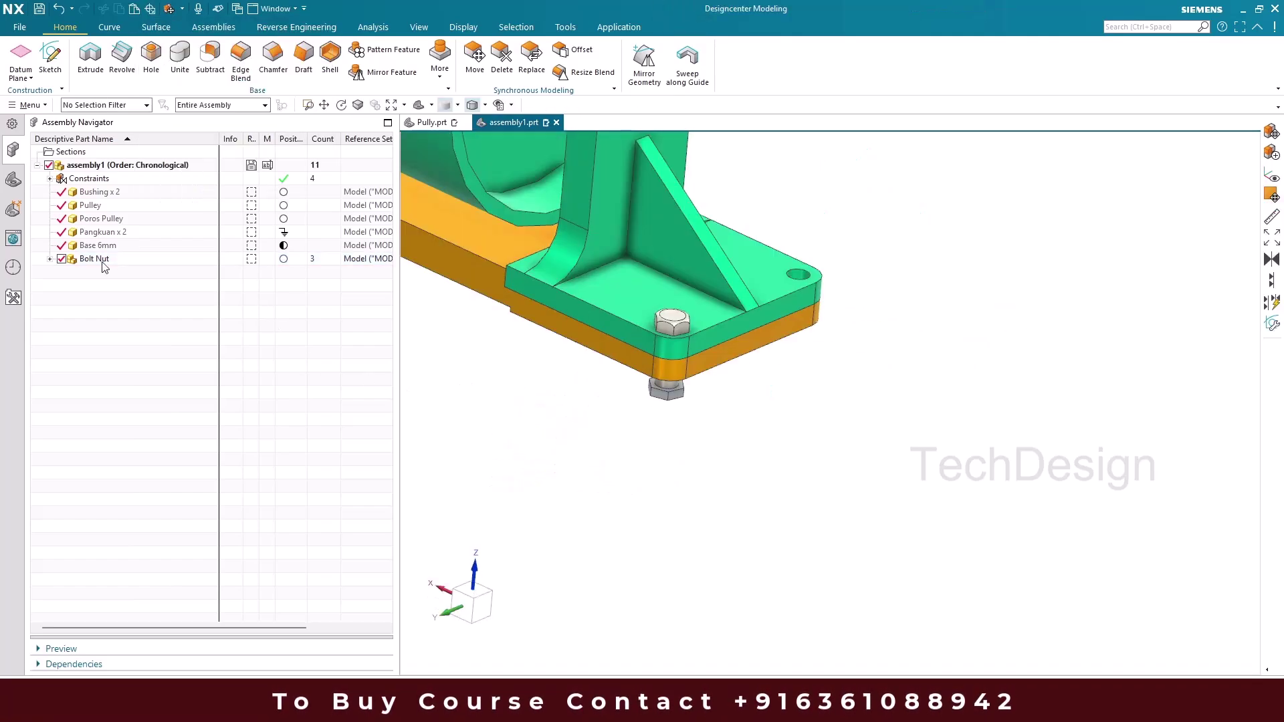
Step: Examine the nut's fit beneath the base plate in assembly1 and compare it with the thickness of Pully's base
scroll(675, 314, "up", 3)
scroll(682, 334, "down", 2)
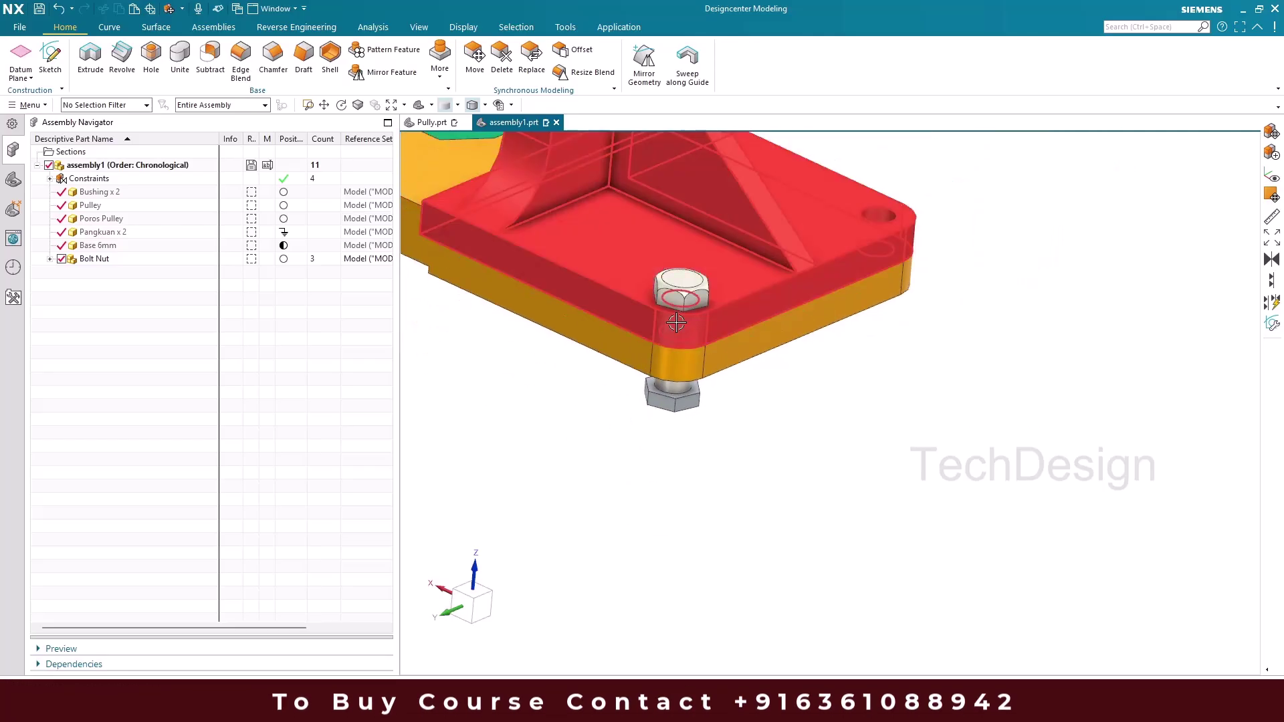
key("F8")
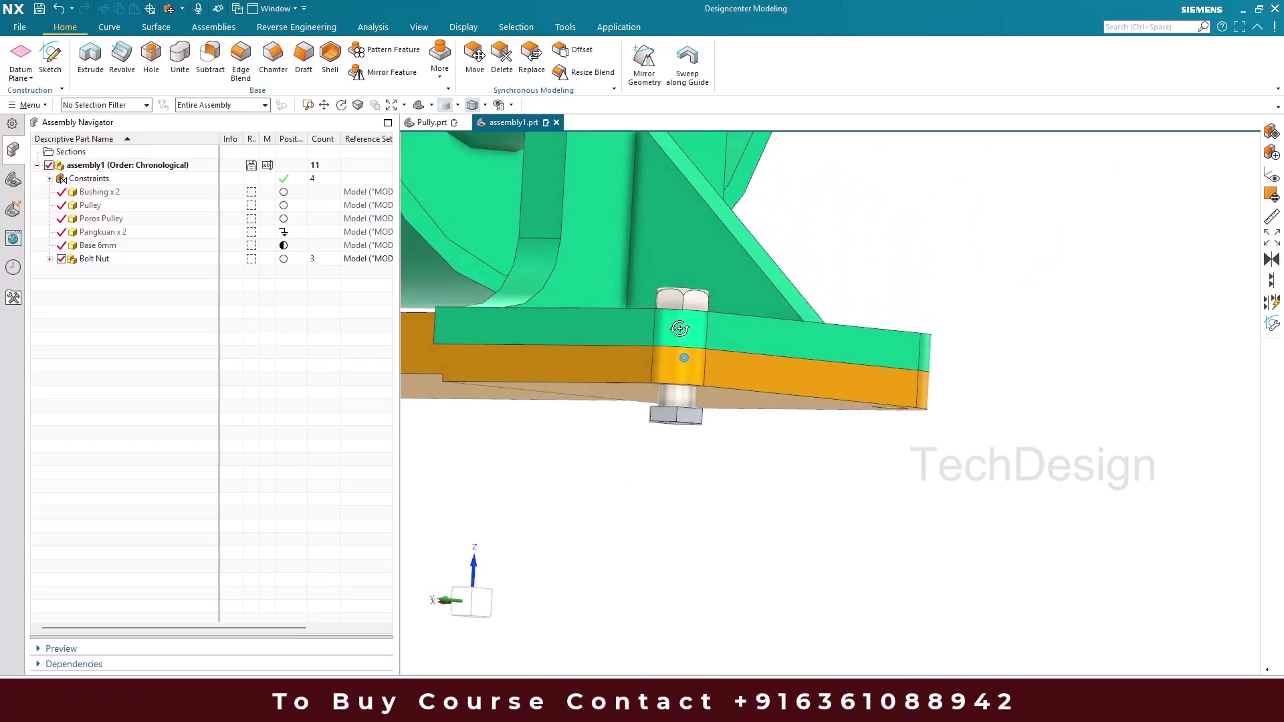
scroll(677, 406, "up", 5)
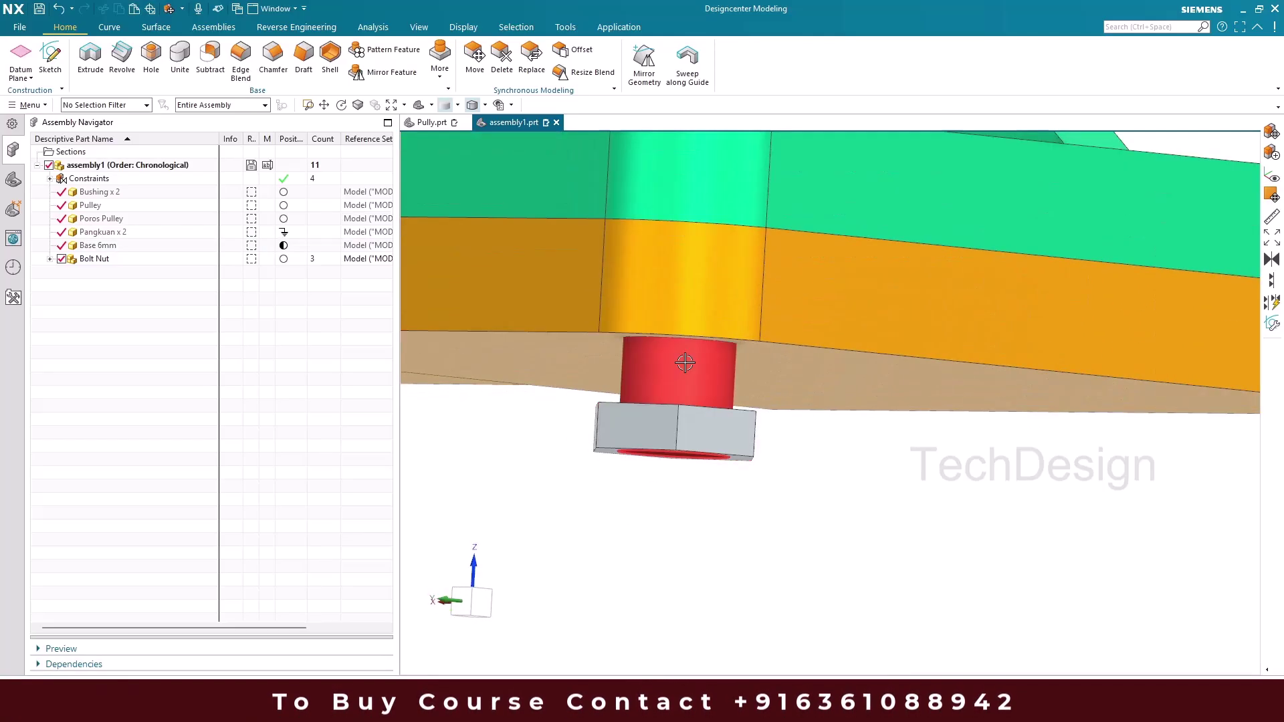
scroll(640, 351, "down", 3)
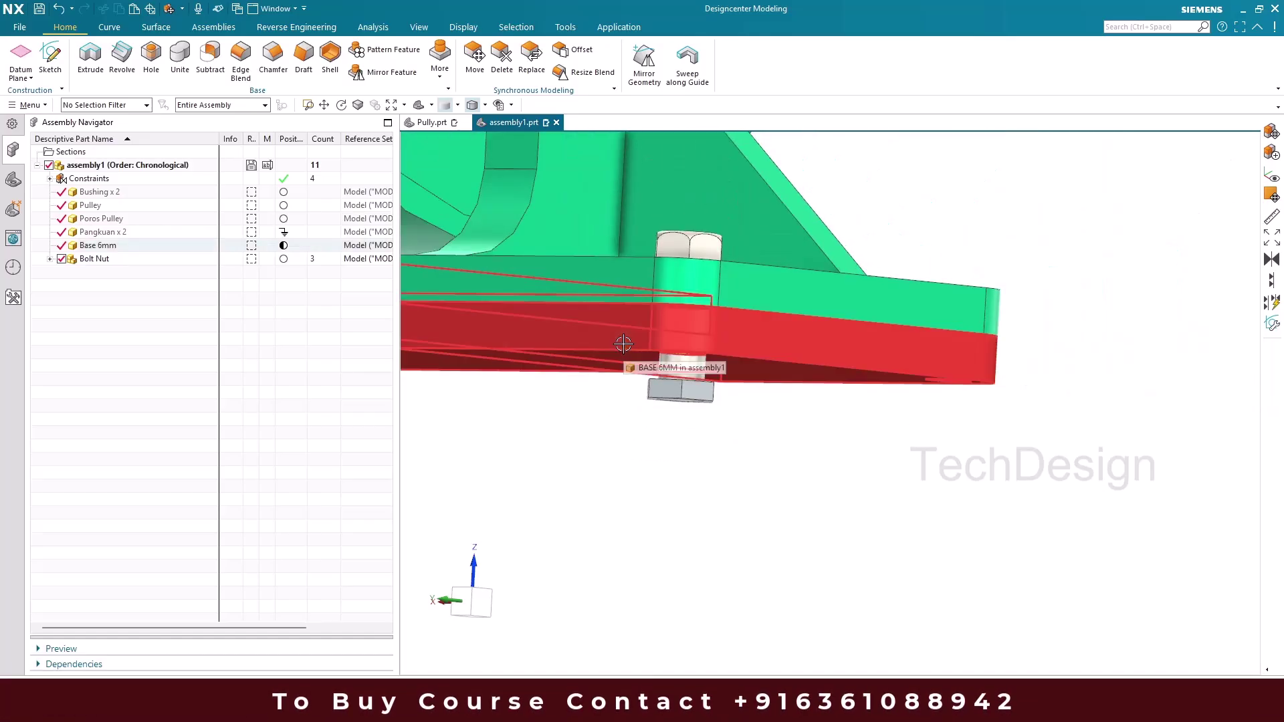
left_click(428, 123)
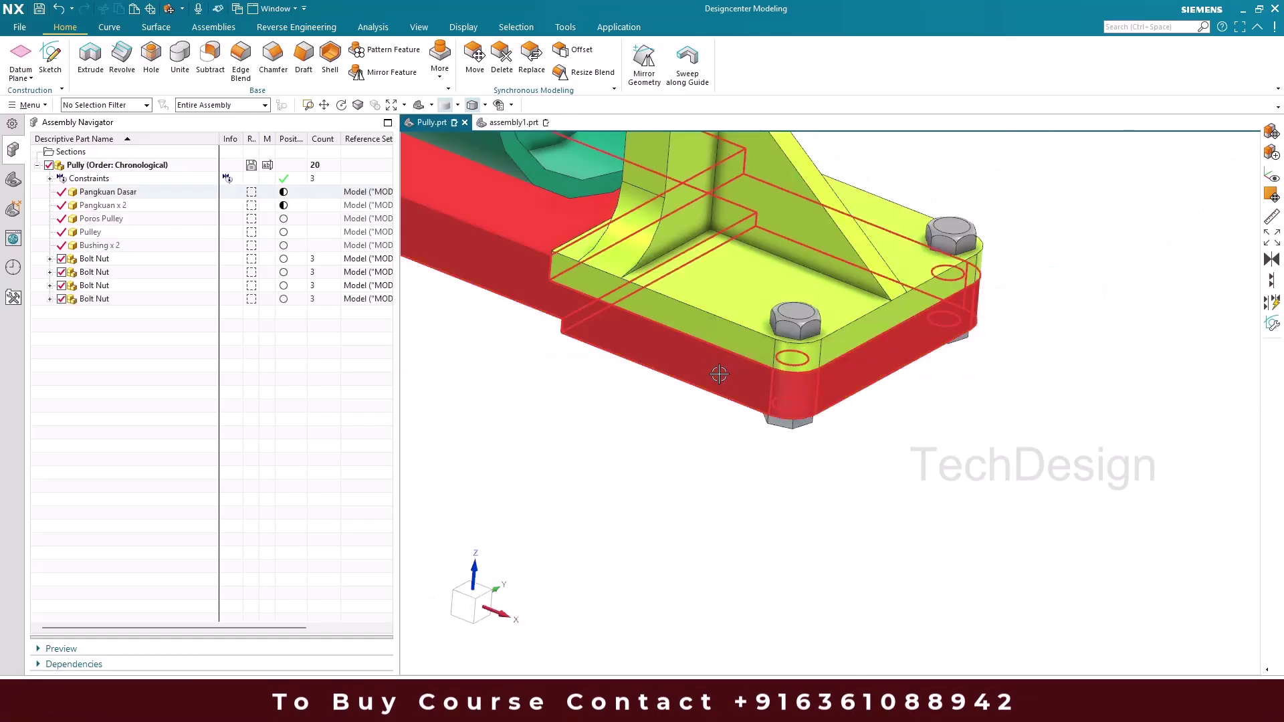
Step: Return to assembly1, expand the Bolt Nut subassembly and highlight its Baut and nut components in turn
left_click(514, 123)
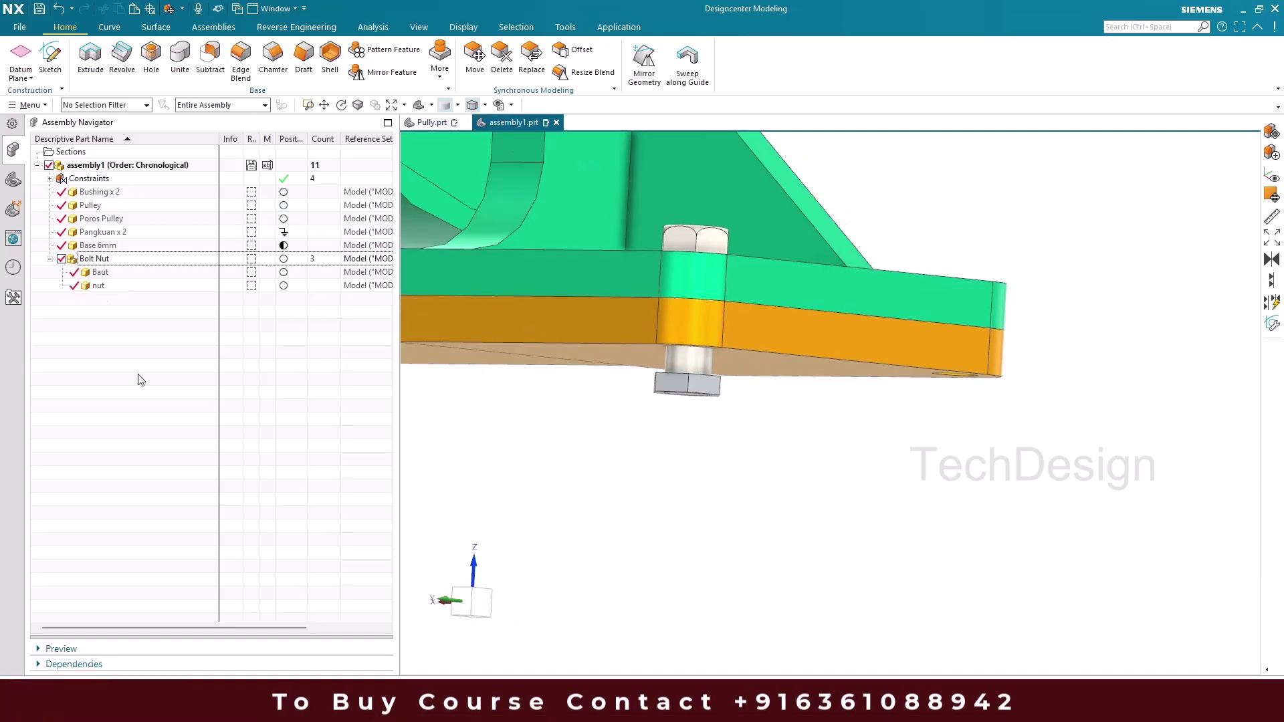
left_click(149, 274)
left_click(148, 285)
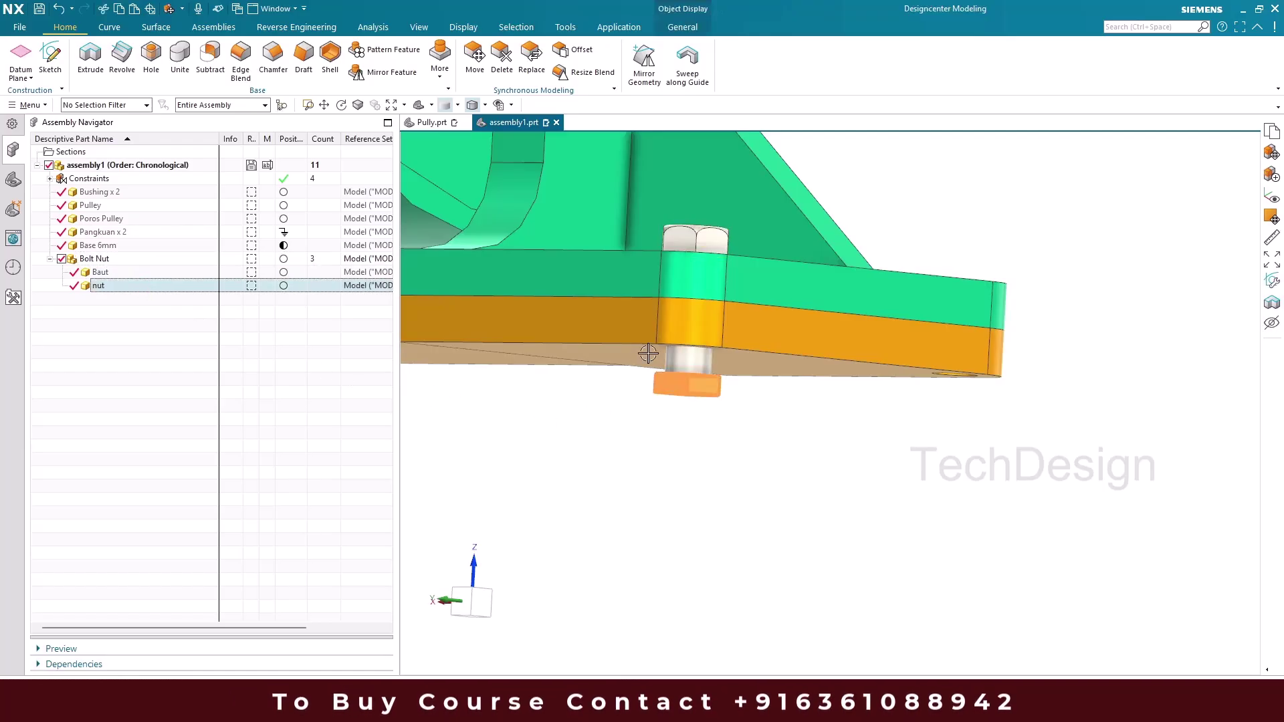
Step: Compare the gap between the nut and the base plate in assembly1 with the bolt fit in Pully, highlighting the Bolt Nut subassembly and nut
scroll(682, 387, "up", 4)
left_click(358, 352)
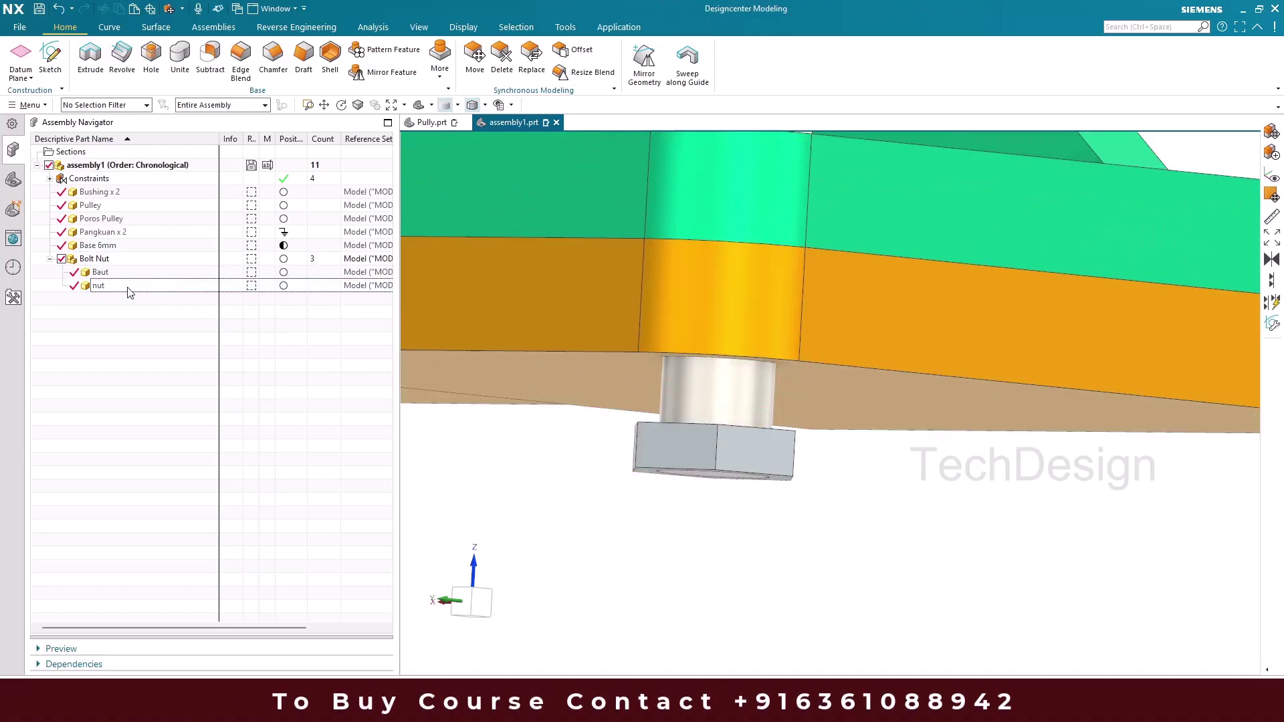
left_click(105, 262)
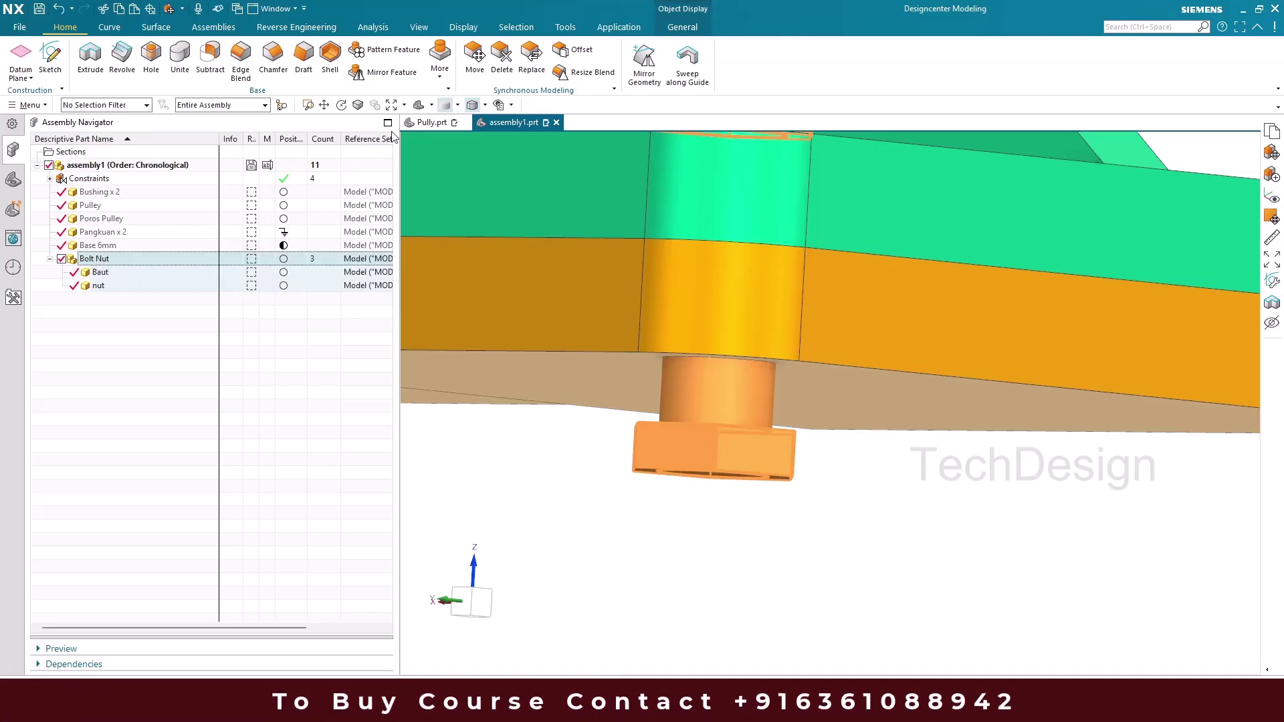
left_click(432, 123)
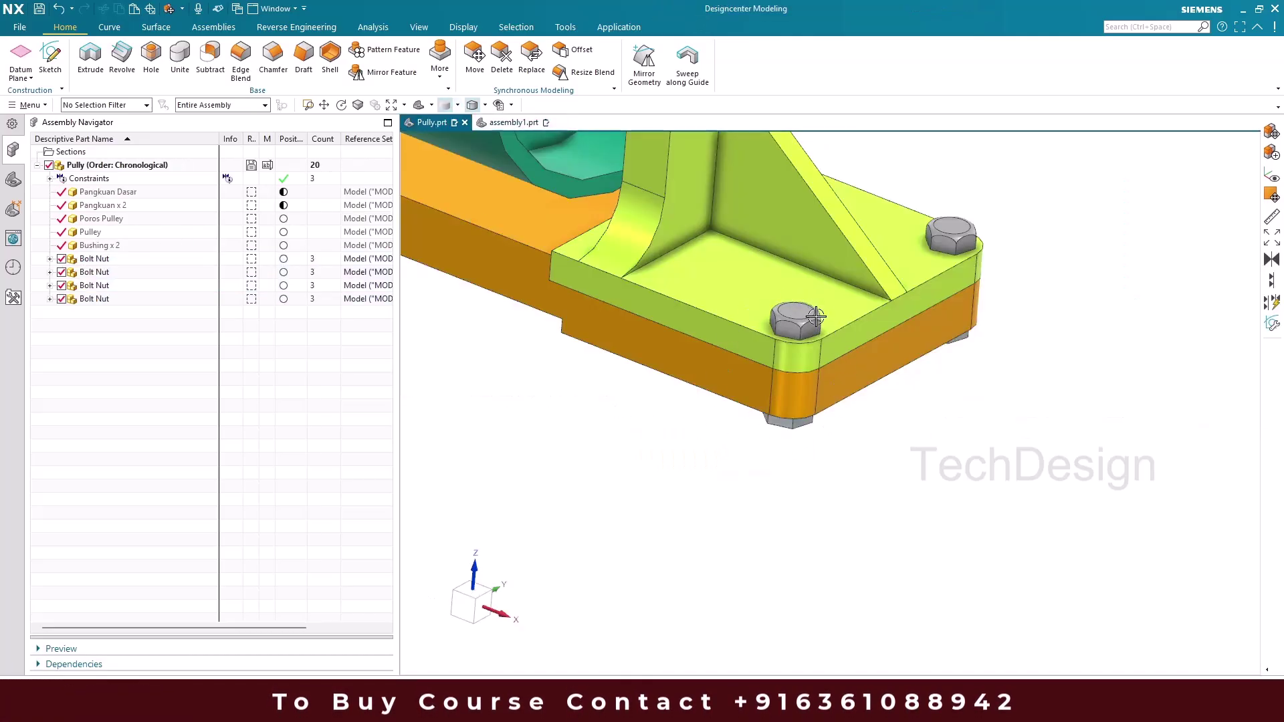
left_click(506, 123)
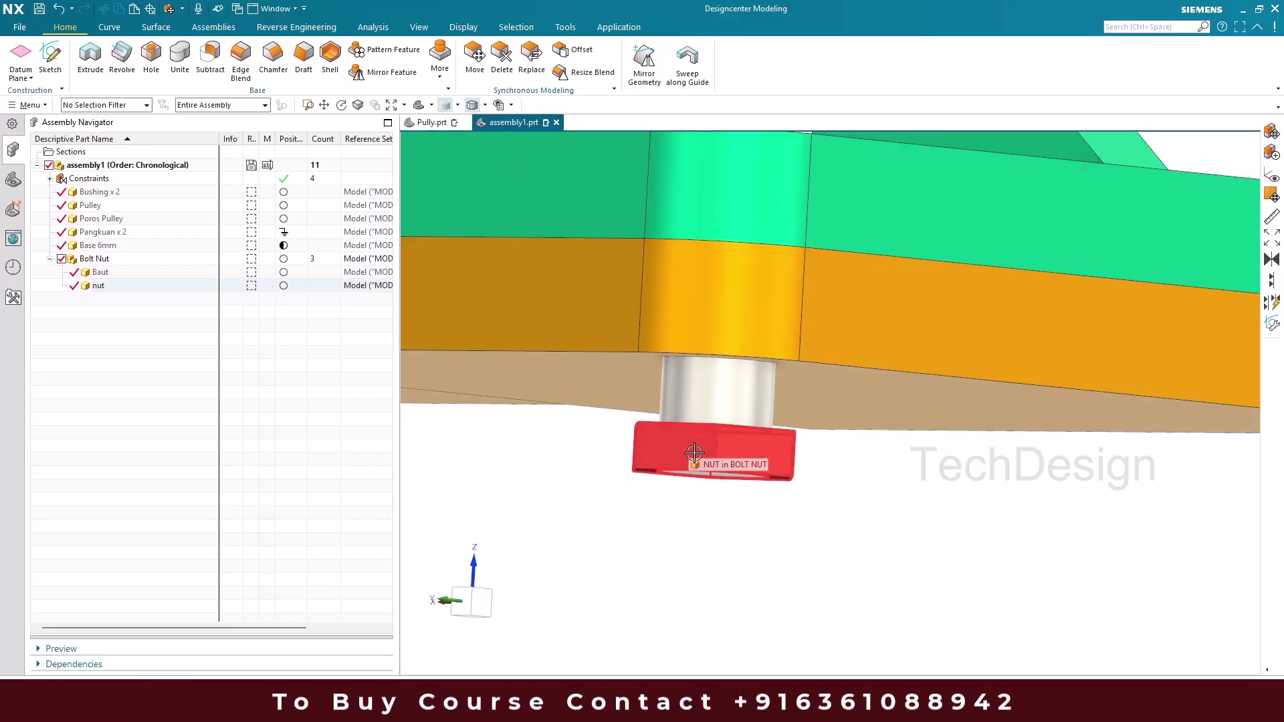
left_click(172, 286)
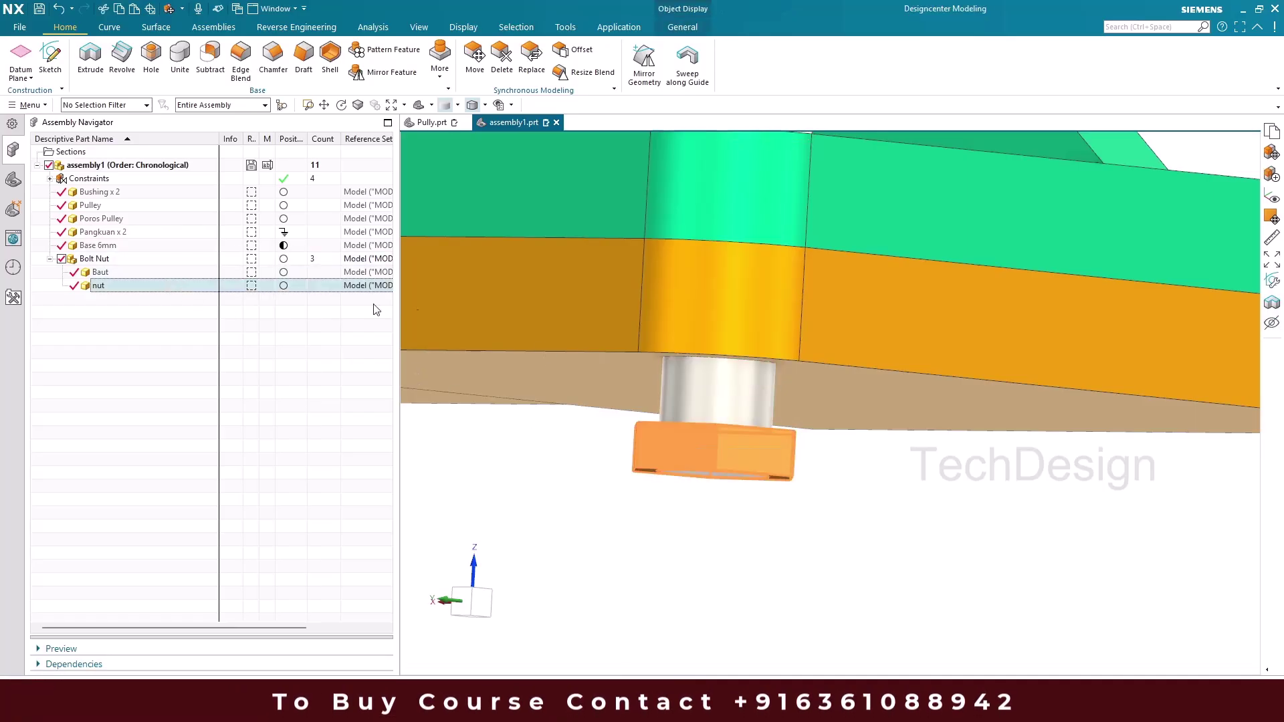
left_click(96, 166)
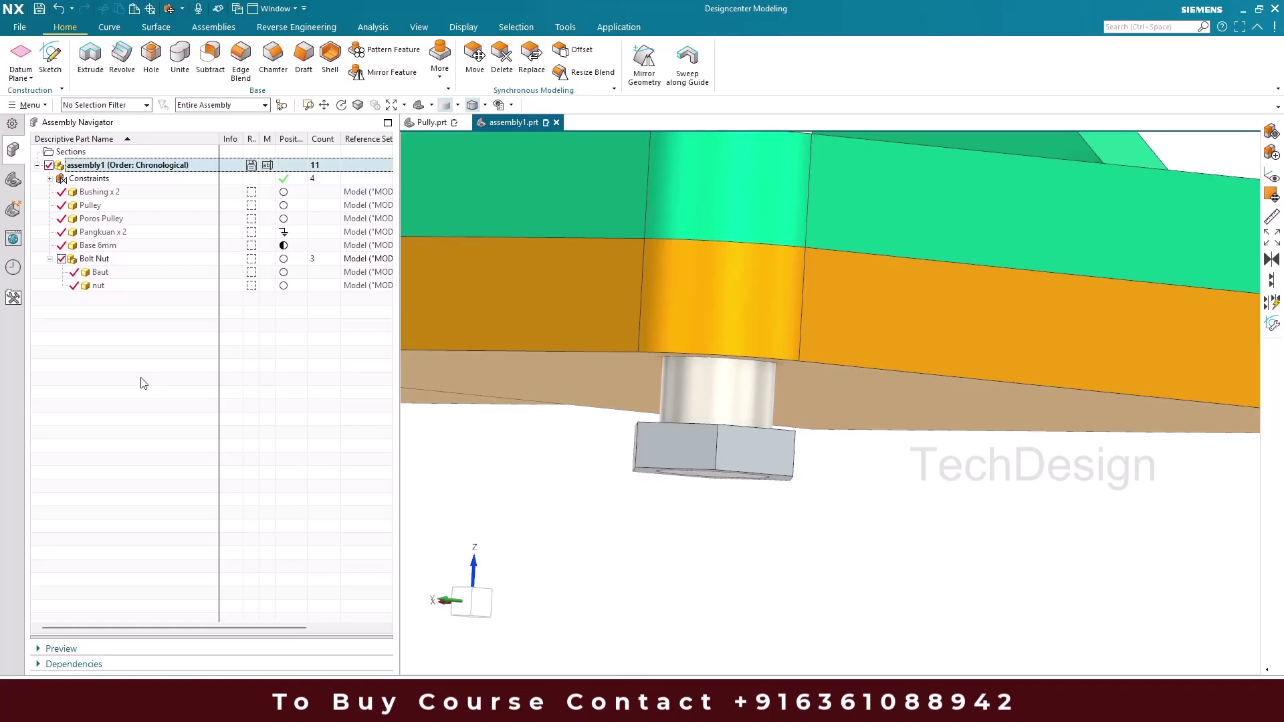
Step: Override the position of the nut component inside the Bolt Nut subassembly from assembly1
left_click(100, 287)
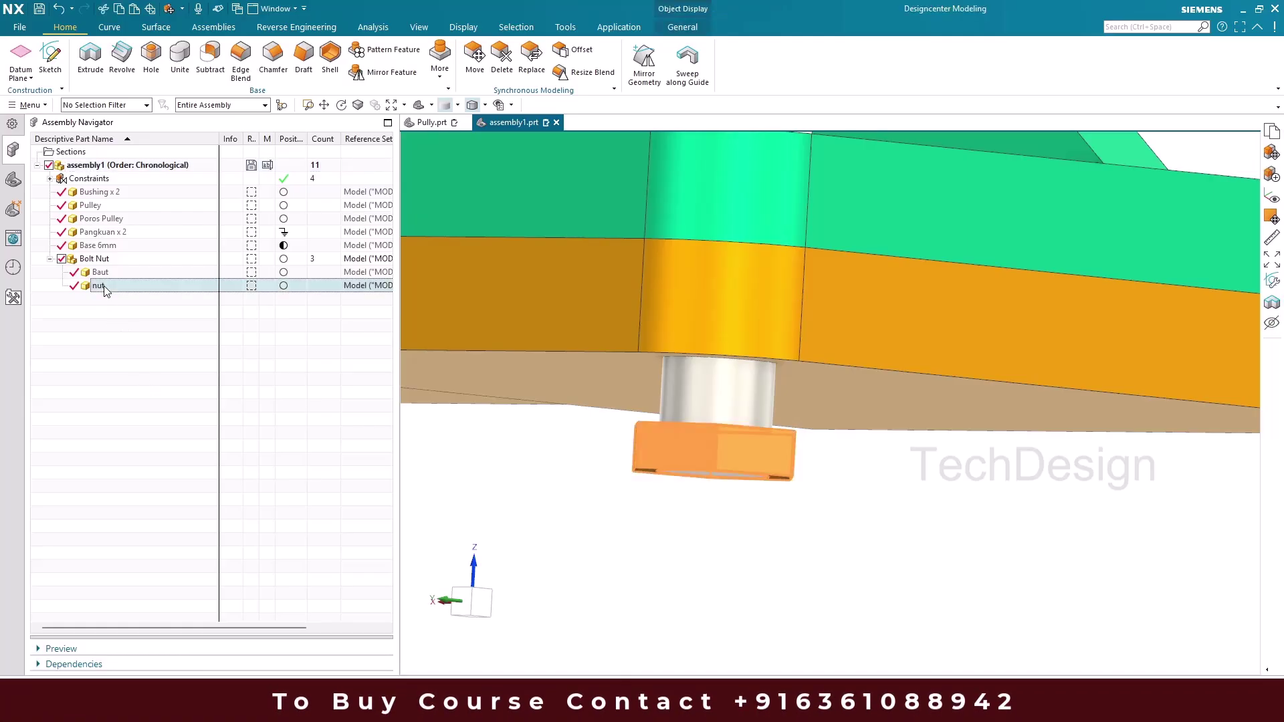
right_click(103, 286)
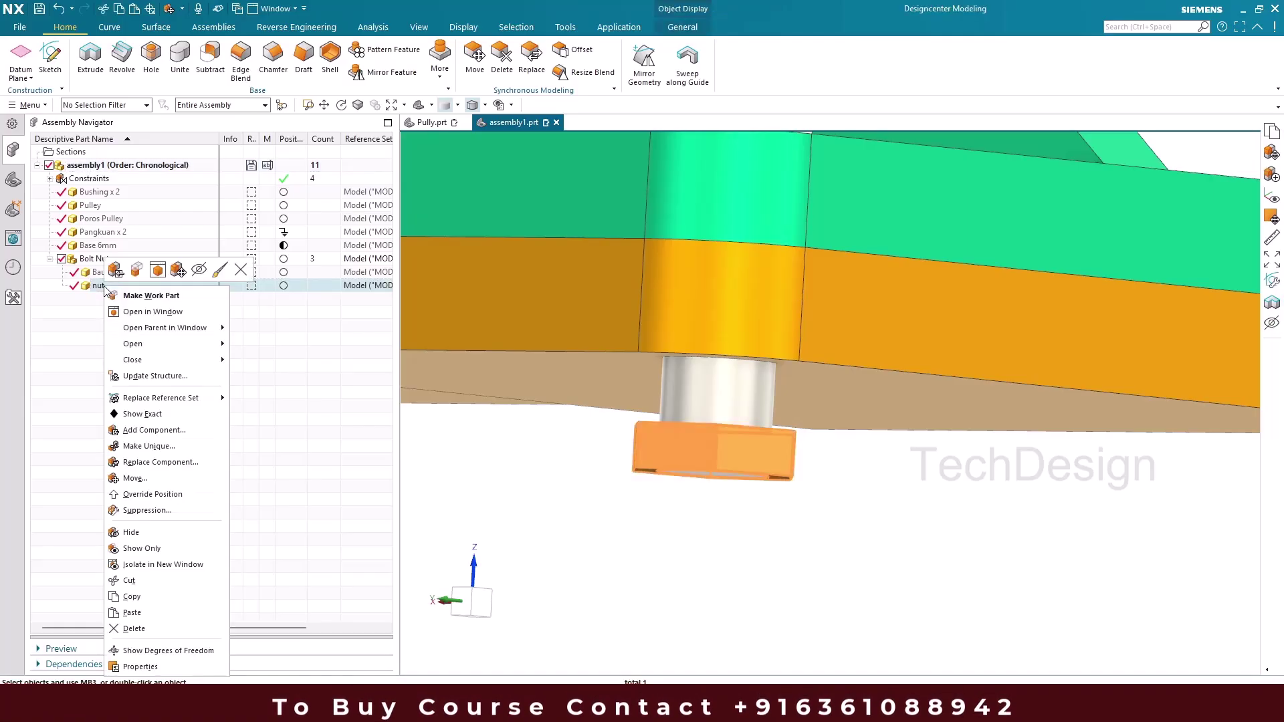
left_click(156, 500)
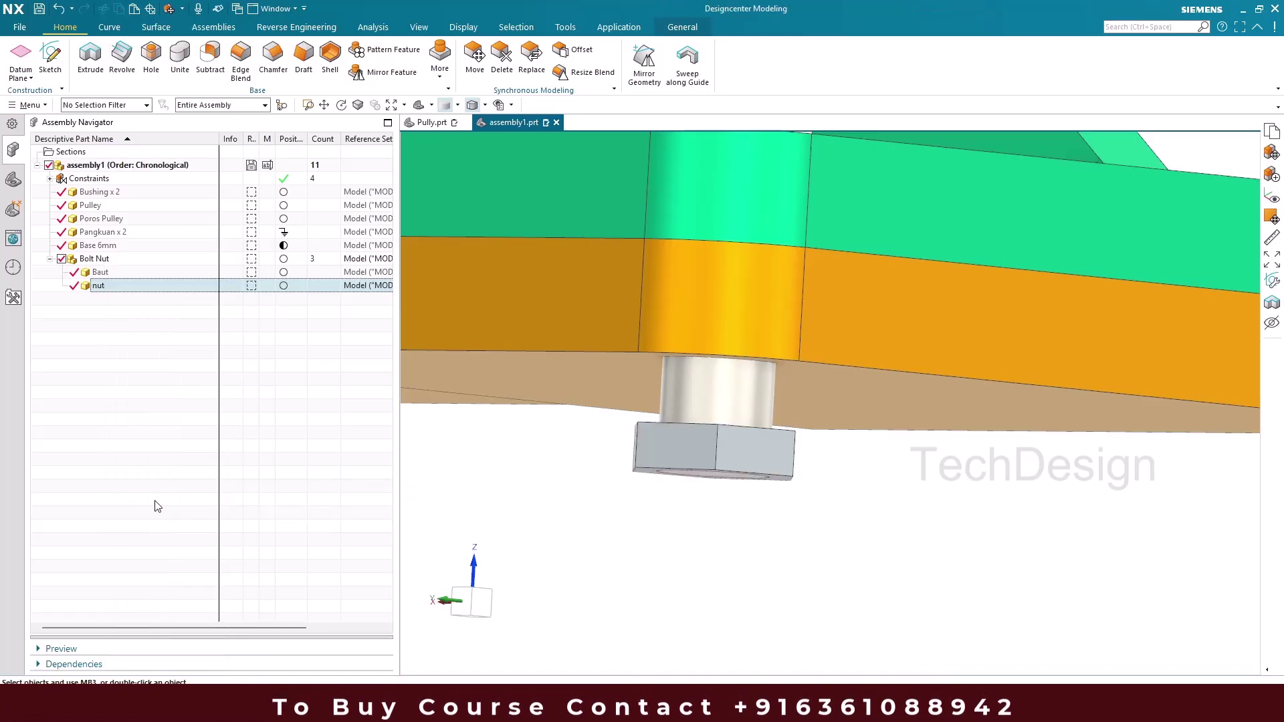
Step: Move the nut up along the bolt until it sits against the underside of the base plate in assembly1
left_click(134, 287)
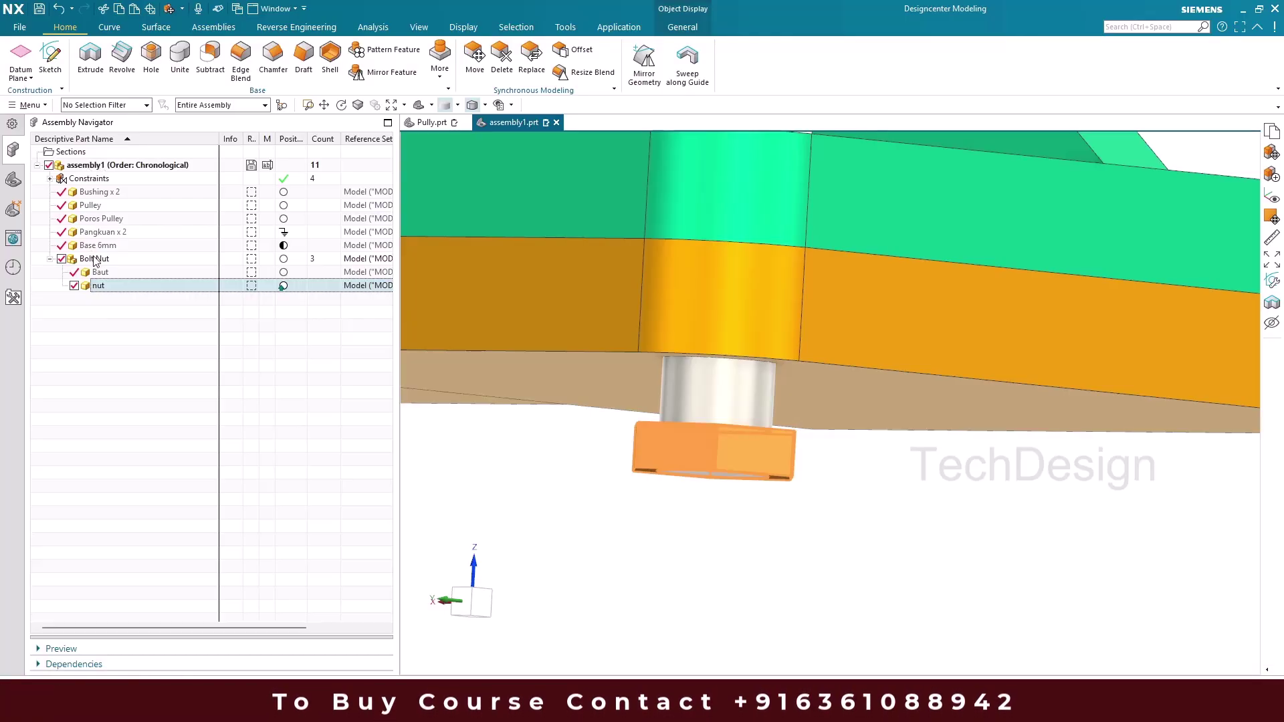
right_click(105, 288)
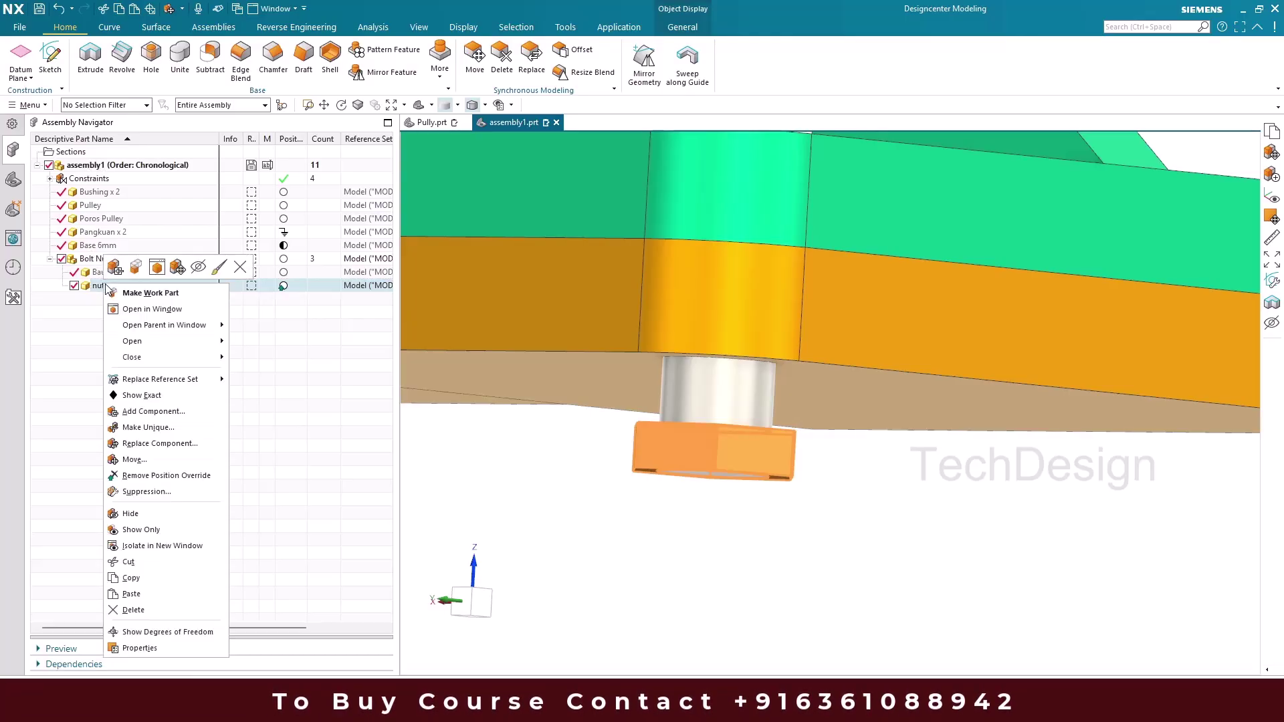
left_click(176, 267)
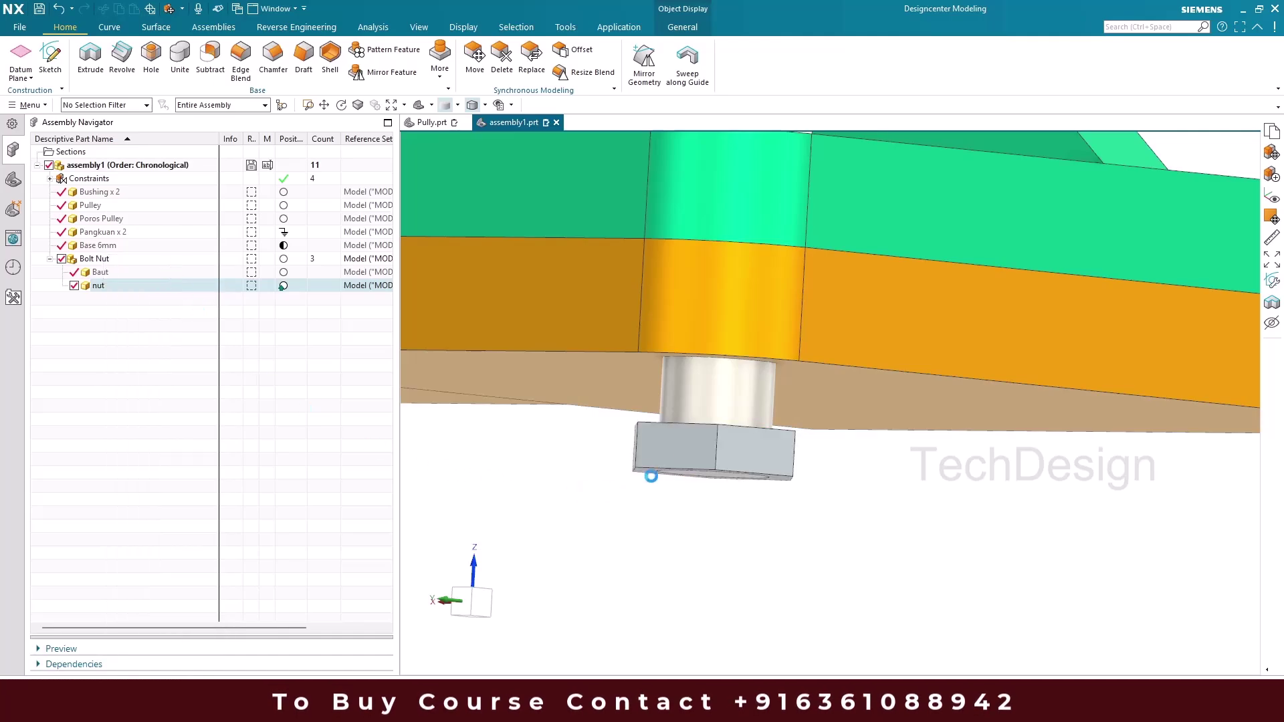
left_click_drag(718, 408, 728, 342)
left_click(206, 189)
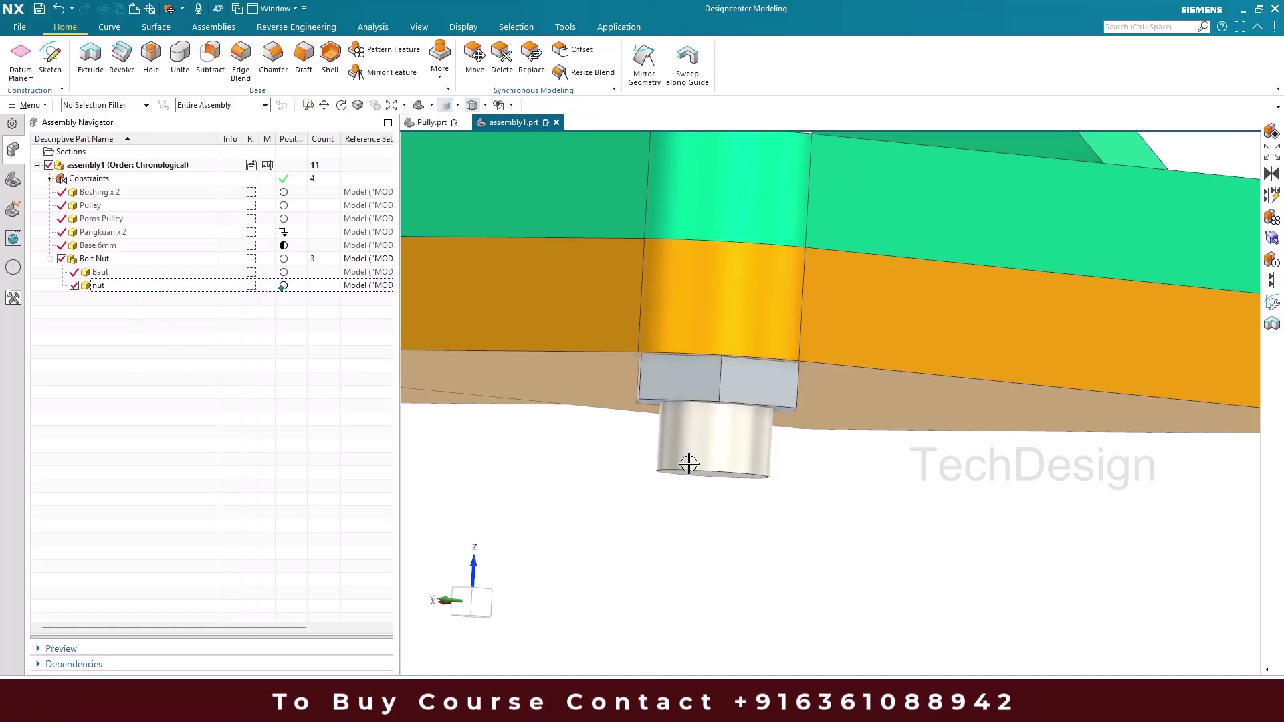
Step: Compare the nuts under Pully's base with the repositioned nut and protruding bolt shank in assembly1
scroll(696, 377, "down", 2)
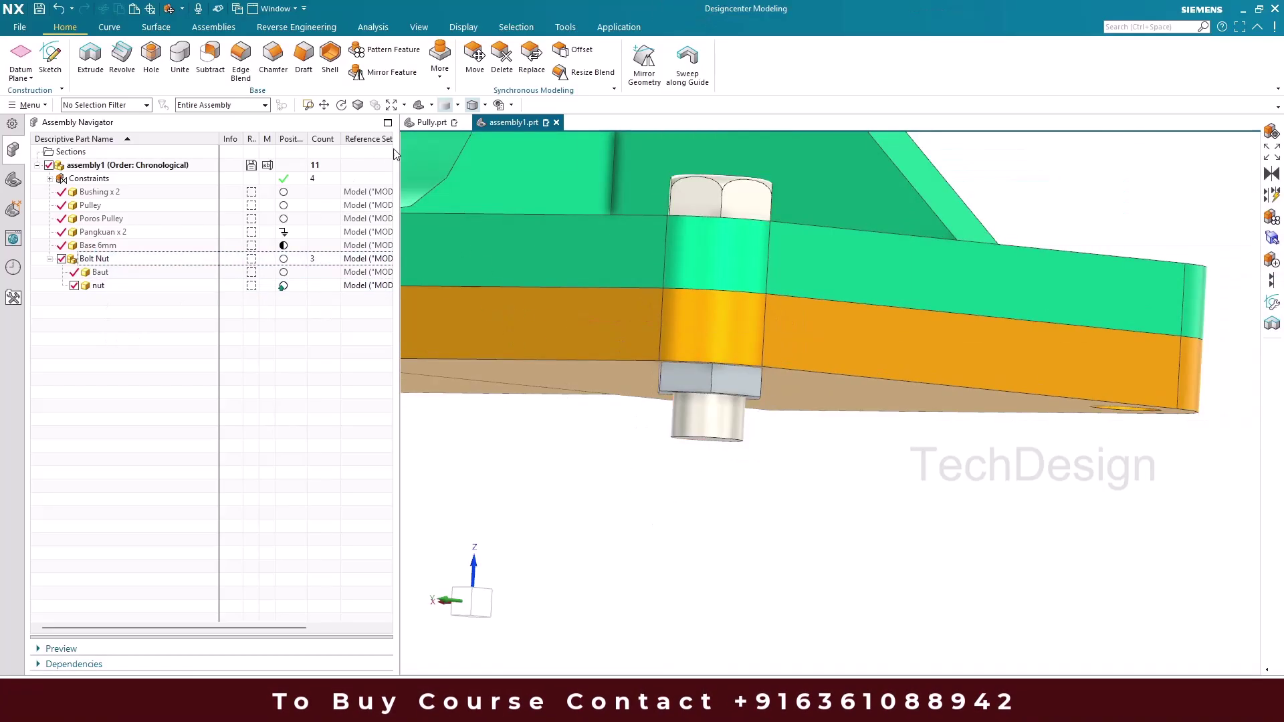
left_click(430, 123)
middle_click_drag(600, 379, 735, 334)
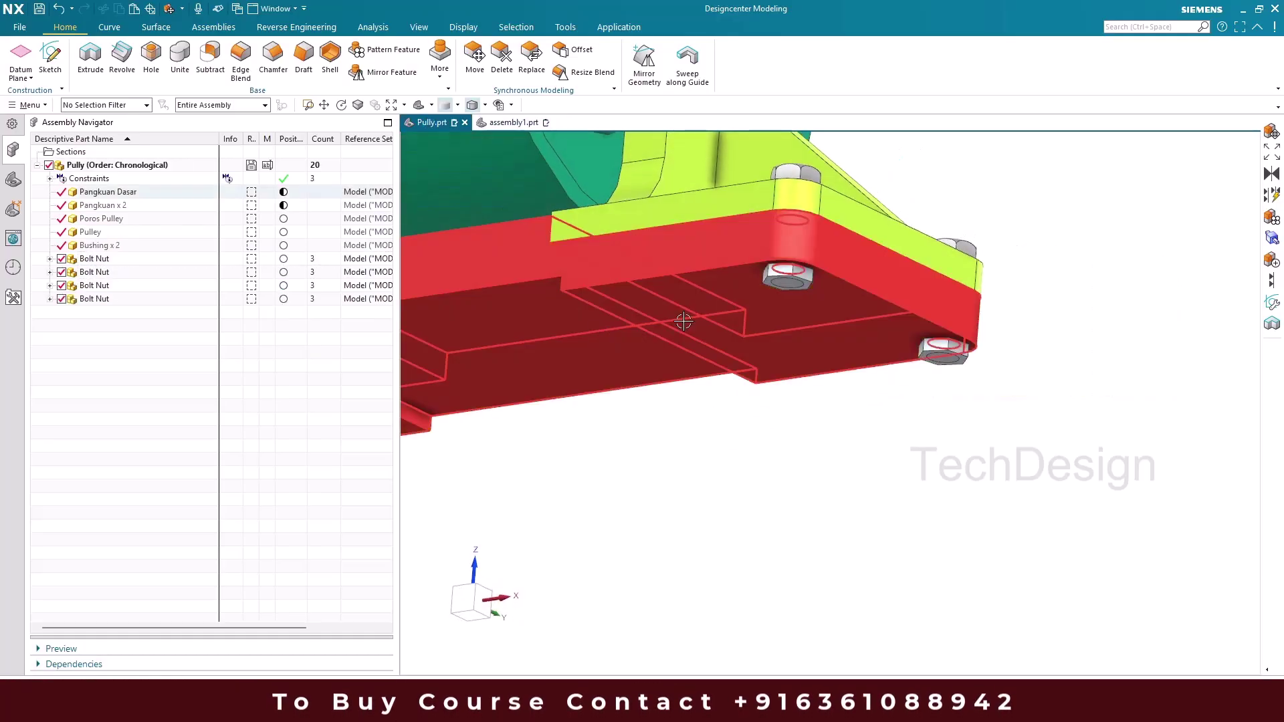
scroll(809, 295, "up", 3)
scroll(809, 295, "down", 3)
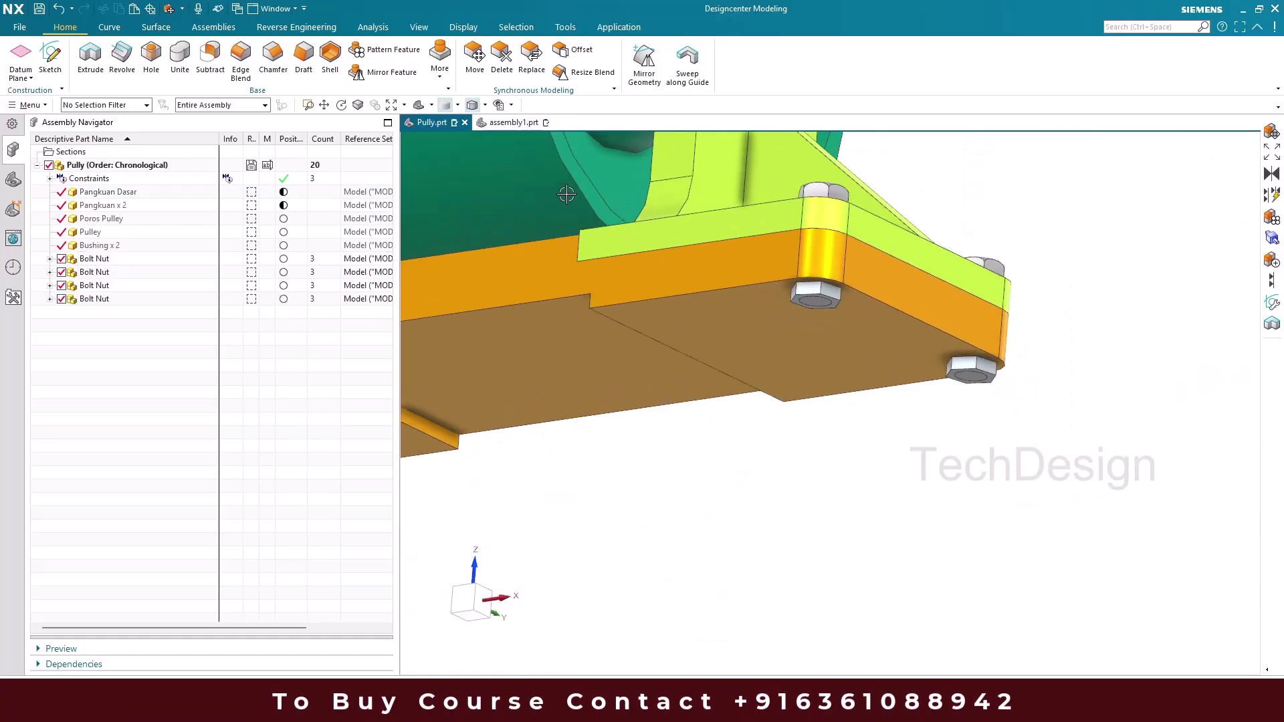
left_click(520, 123)
scroll(692, 389, "up", 2)
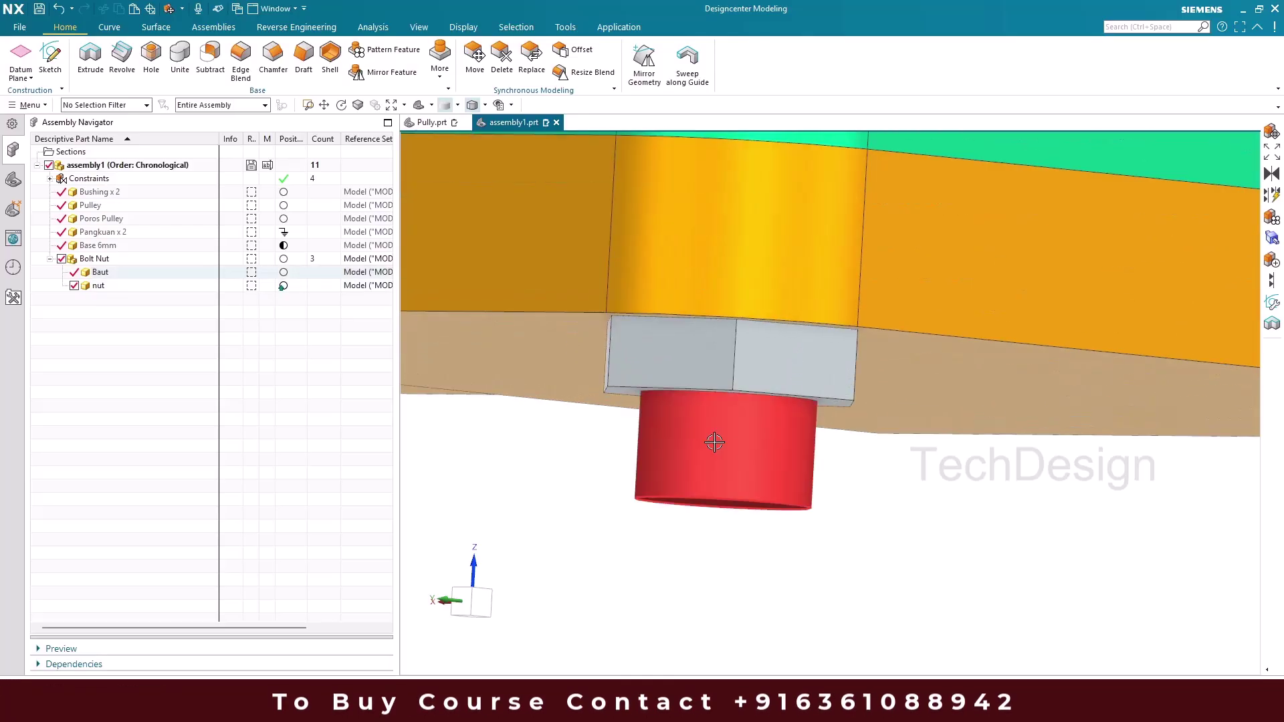
scroll(738, 335, "down", 3)
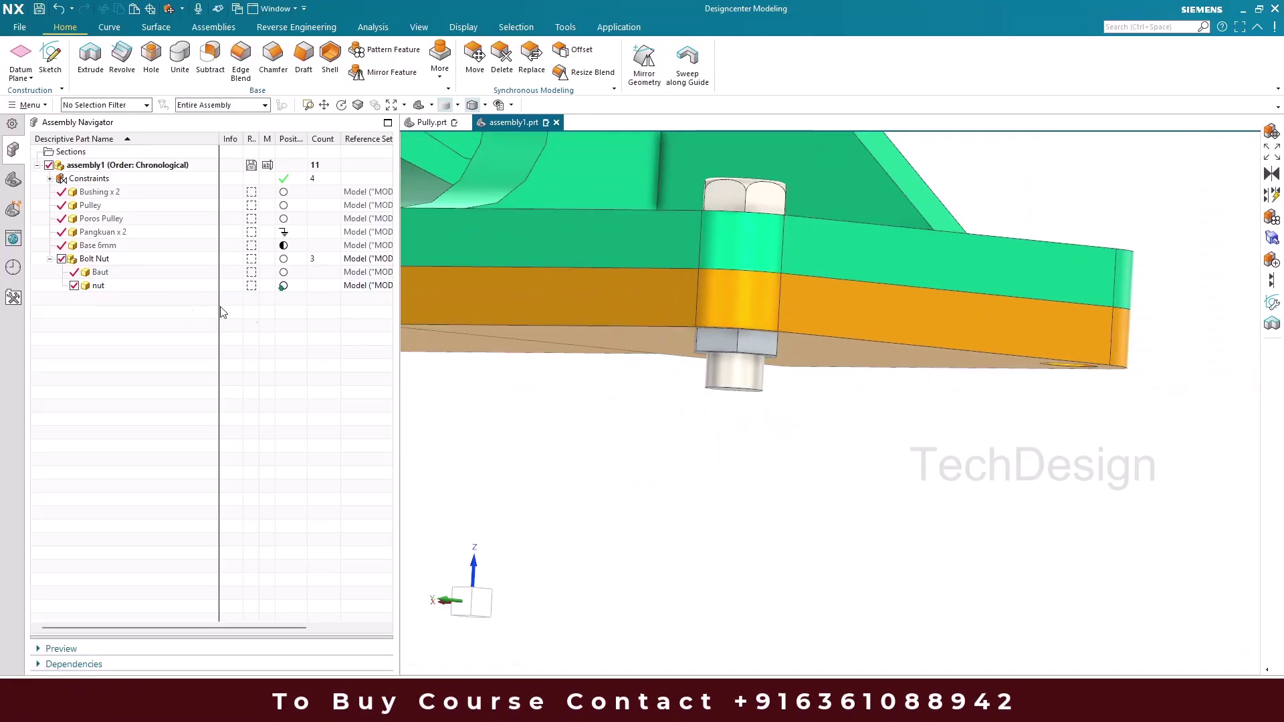
Step: Highlight the Bolt Nut subassembly in assembly1 and check it against the Bolt Nut instances in Pully's component tree
left_click(91, 262)
right_click(91, 262)
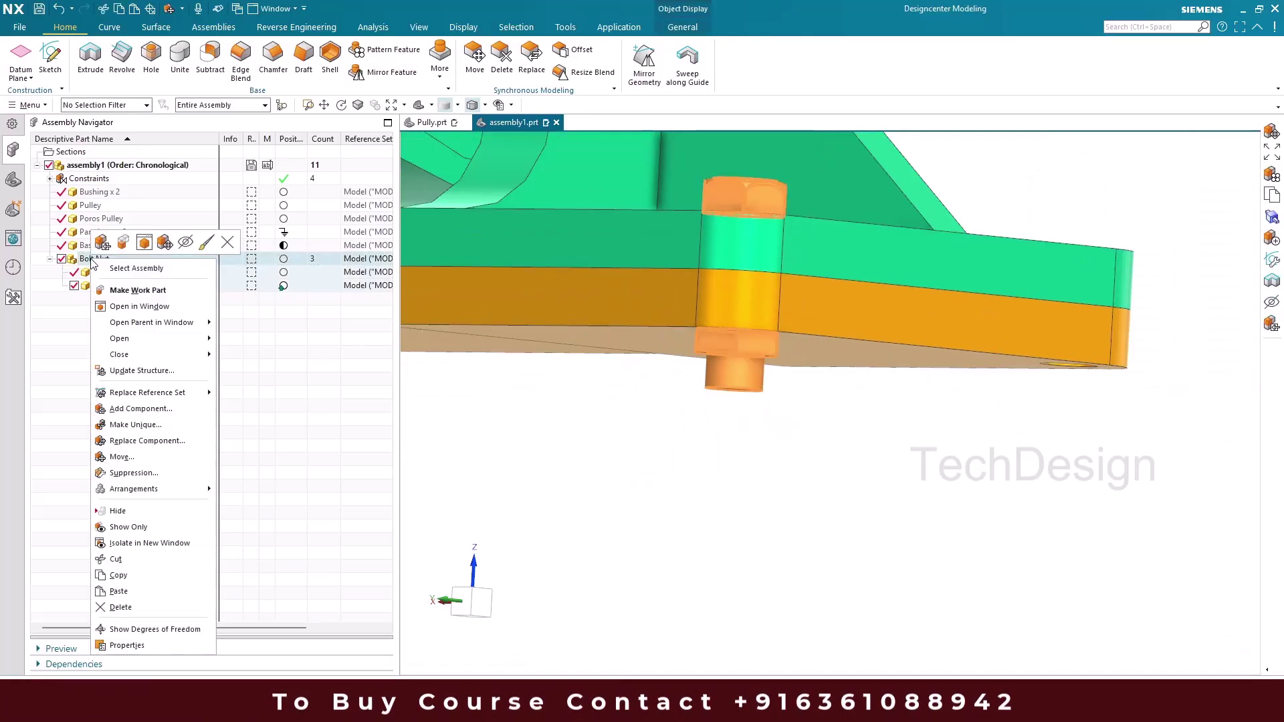
left_click(79, 262)
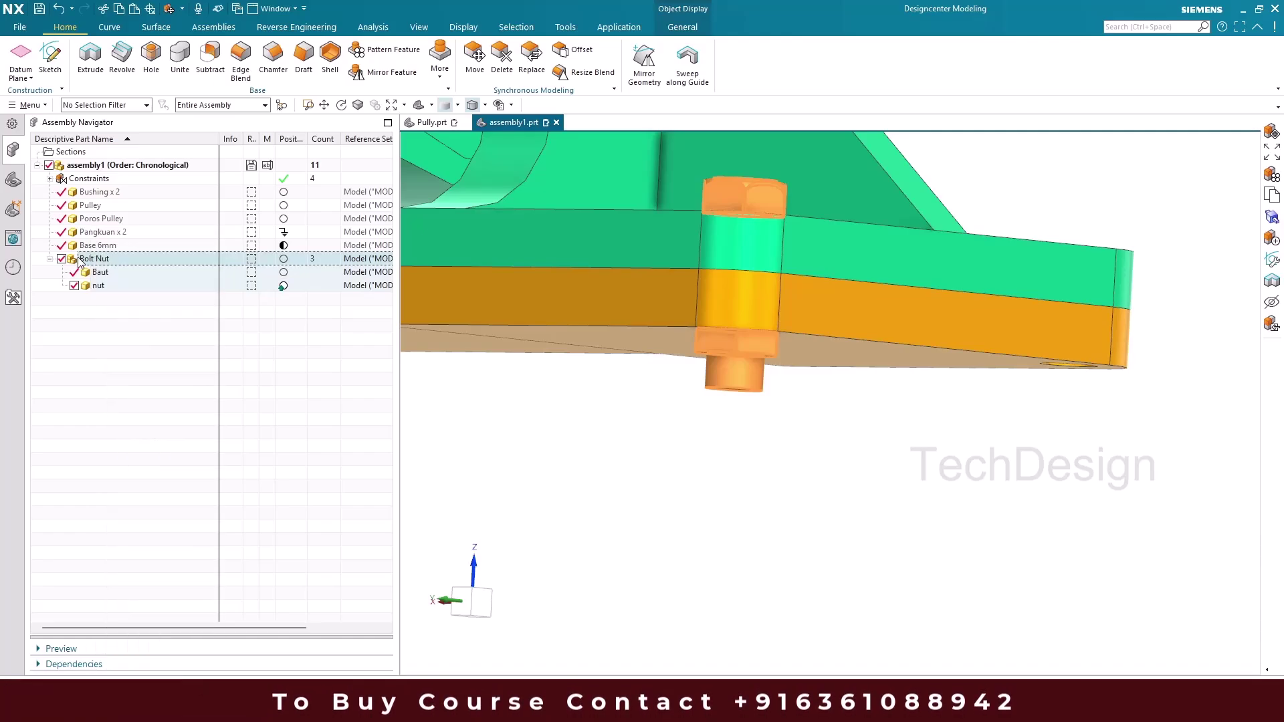
left_click(431, 123)
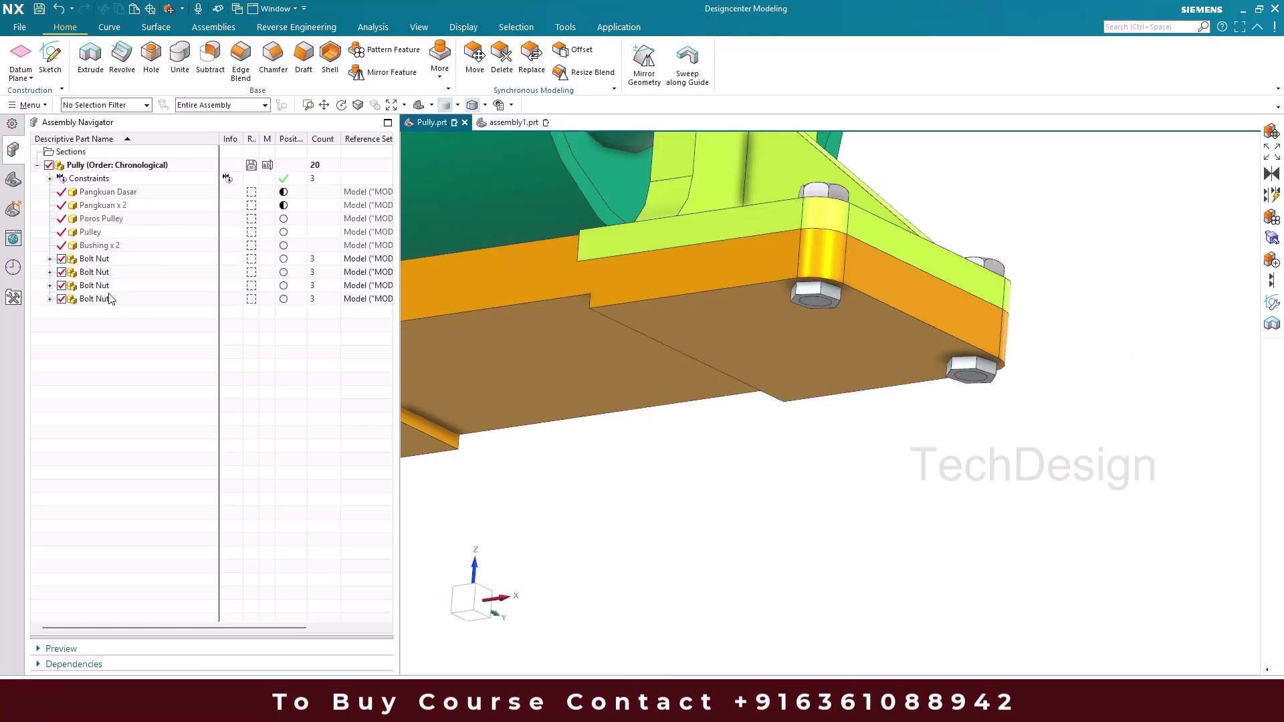
left_click(492, 122)
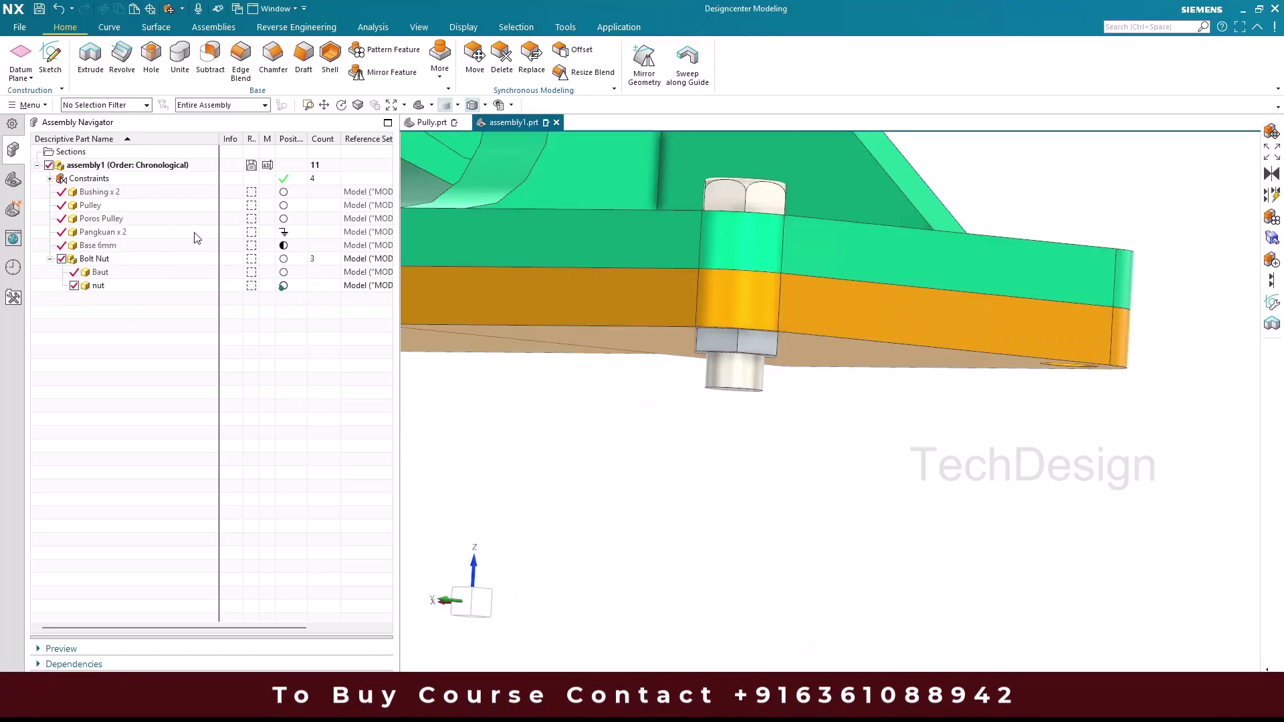
Step: Open the Bolt Nut subassembly in its own window and examine the nut's original position on the bolt
right_click(94, 259)
left_click(139, 306)
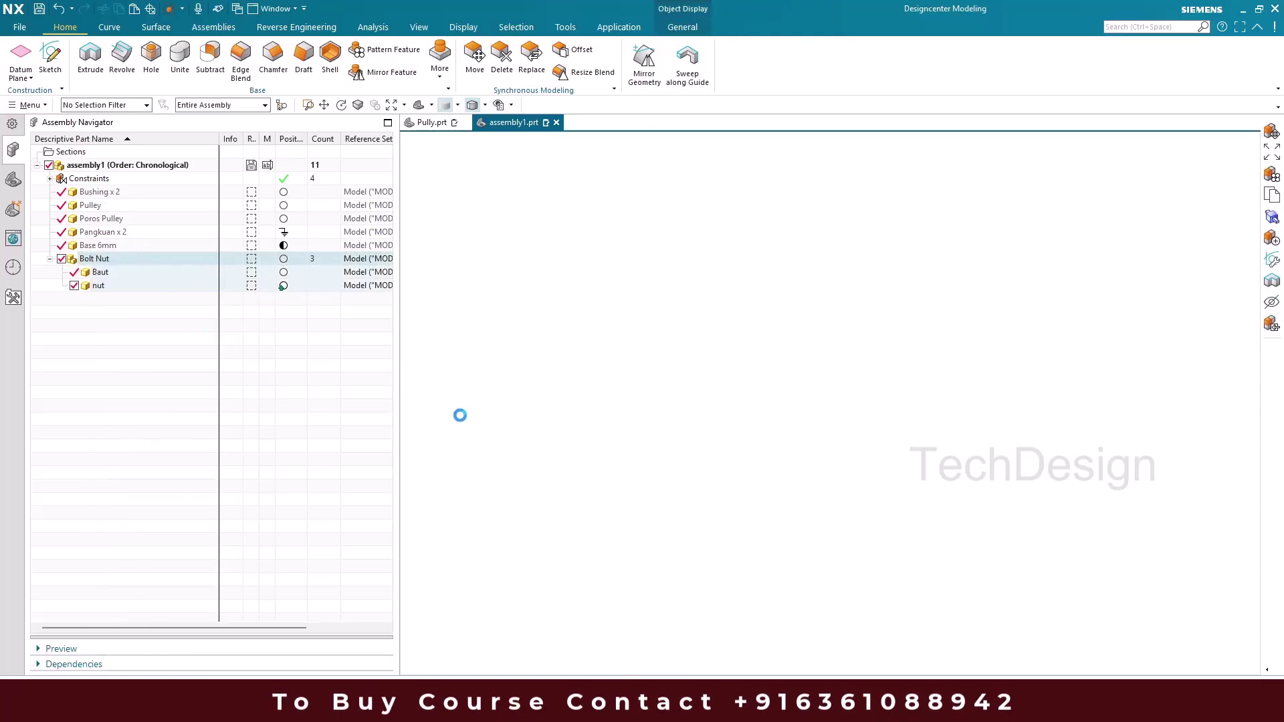
scroll(832, 395, "up", 5)
scroll(832, 395, "down", 3)
middle_click_drag(833, 395, 716, 344)
scroll(761, 494, "up", 3)
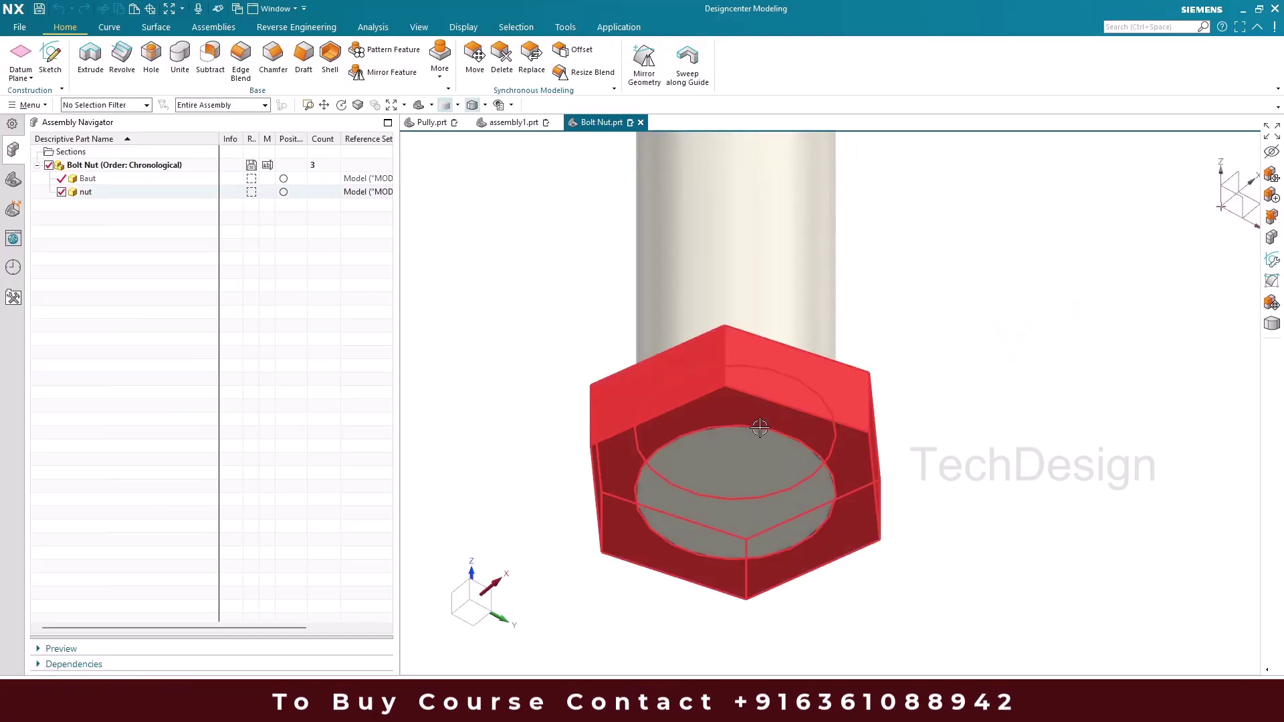
key("Home")
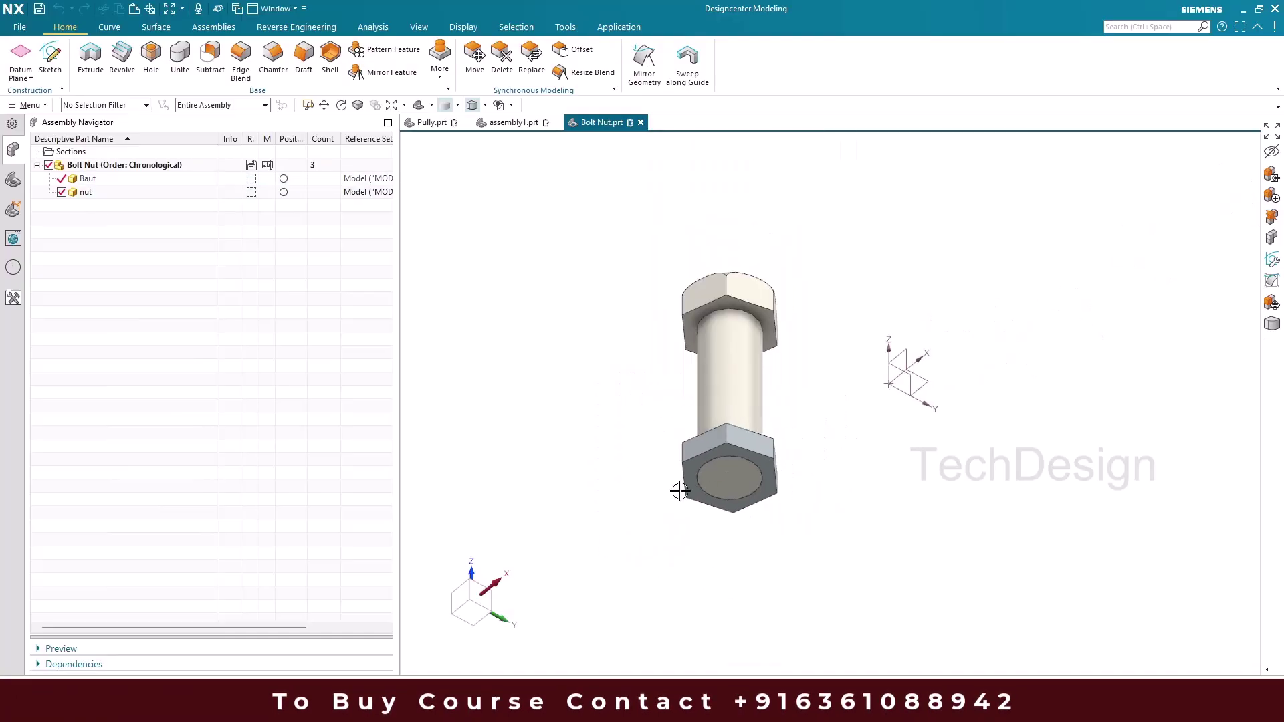
Step: Return to assembly1 and examine the overridden nut position under the base plate, highlighting the Bolt Nut subassembly and its nut
left_click(508, 123)
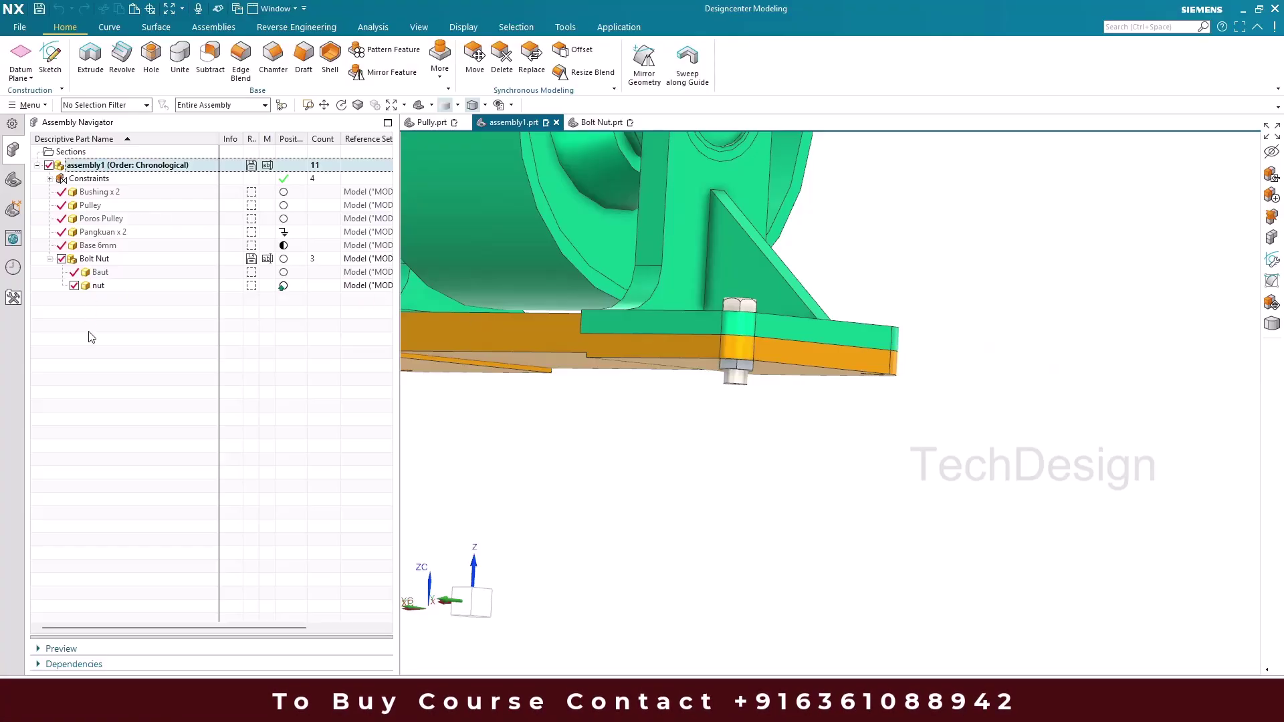
scroll(755, 377, "up", 4)
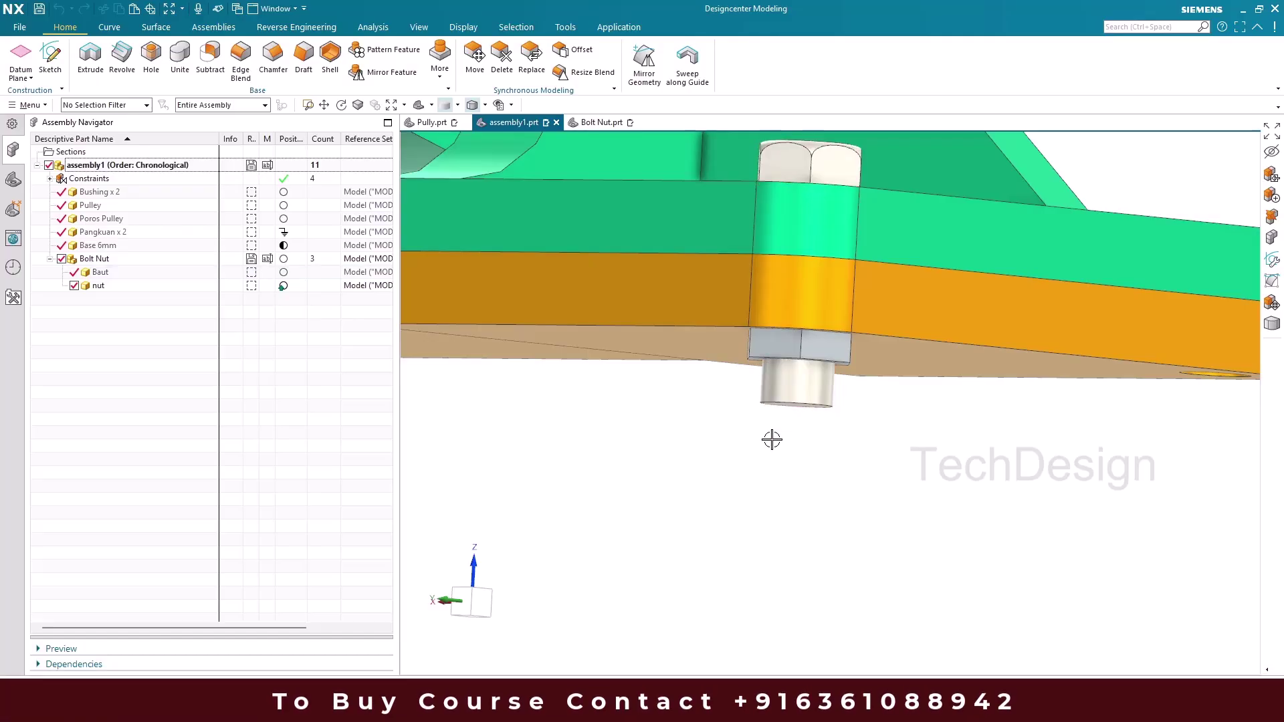
scroll(771, 439, "down", 2)
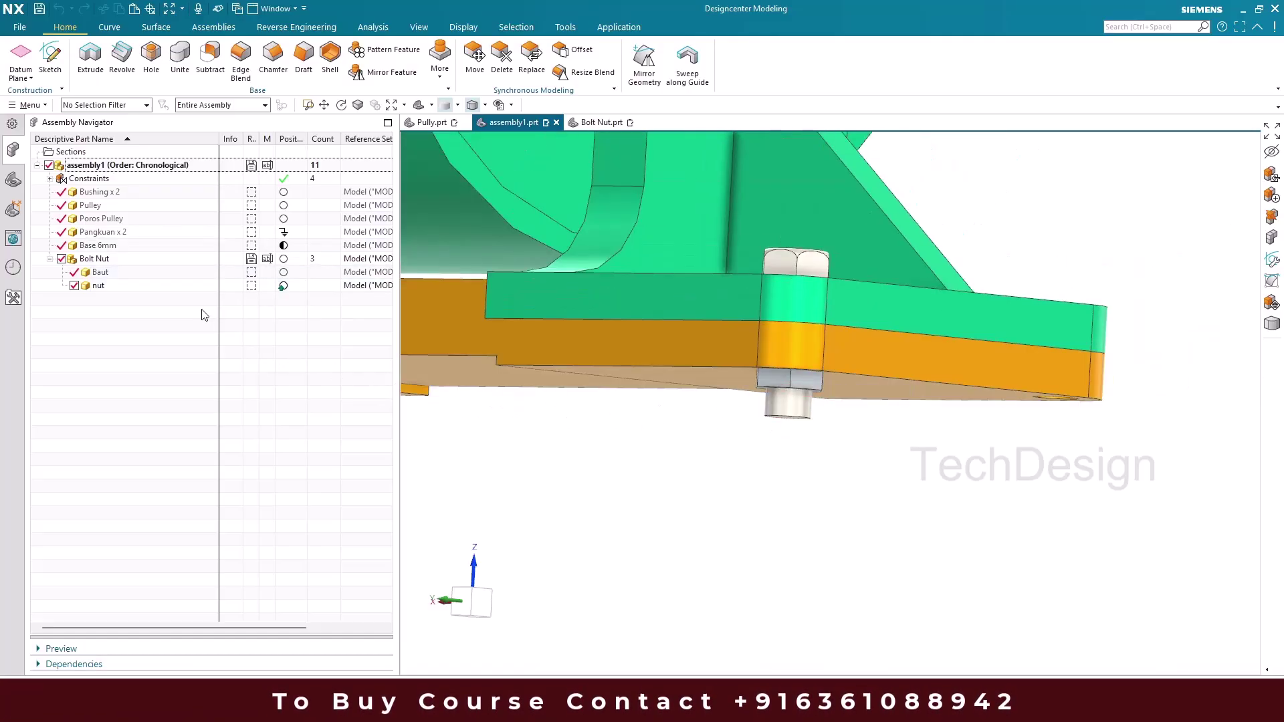
left_click(115, 258)
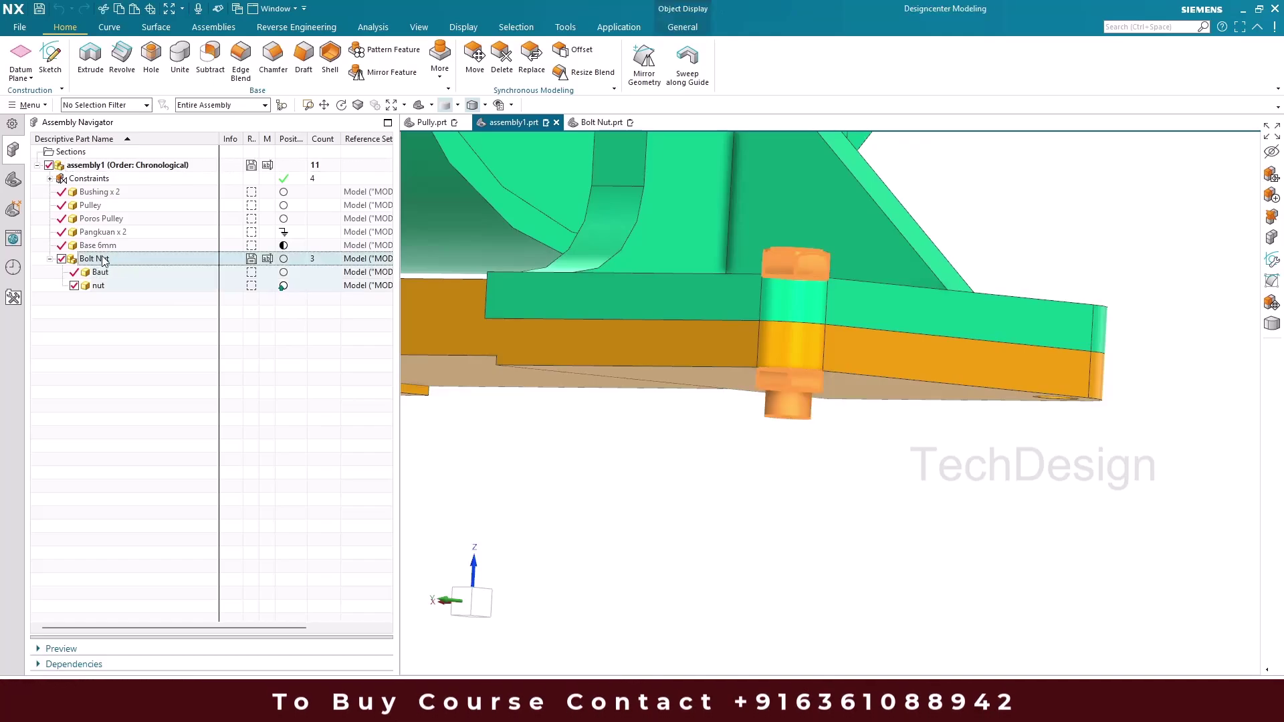
left_click(112, 321)
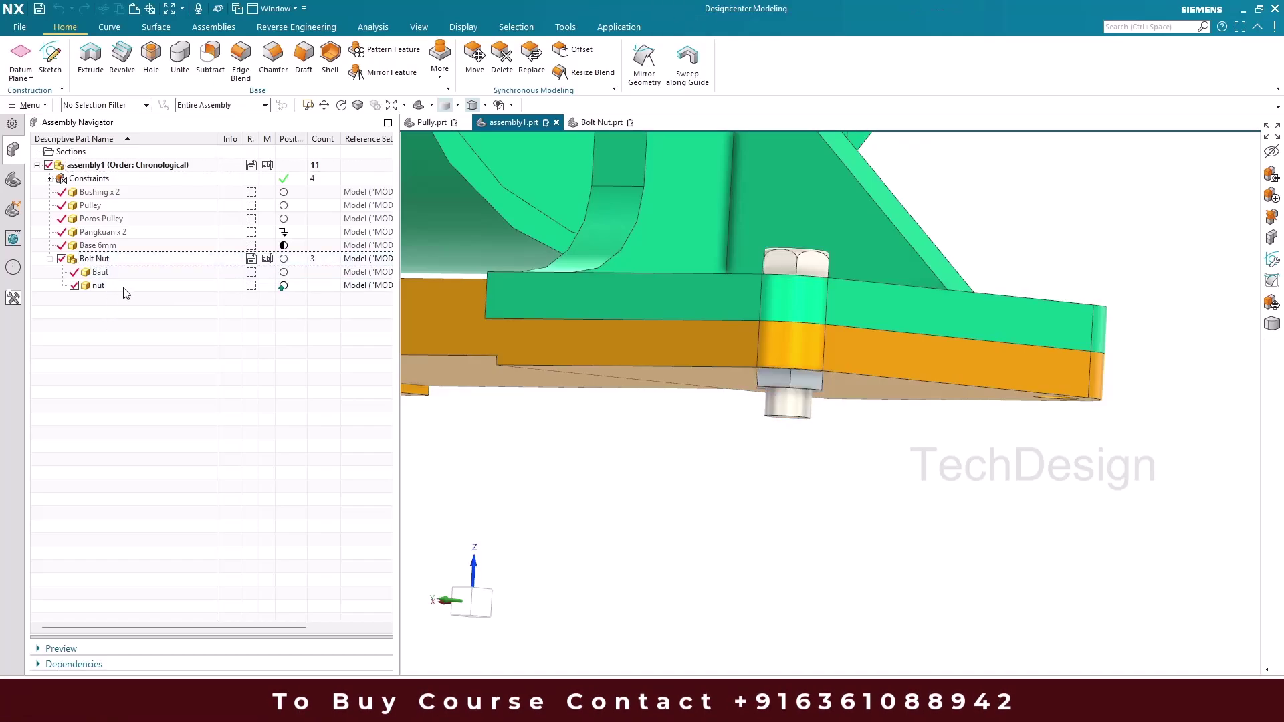
left_click(97, 168)
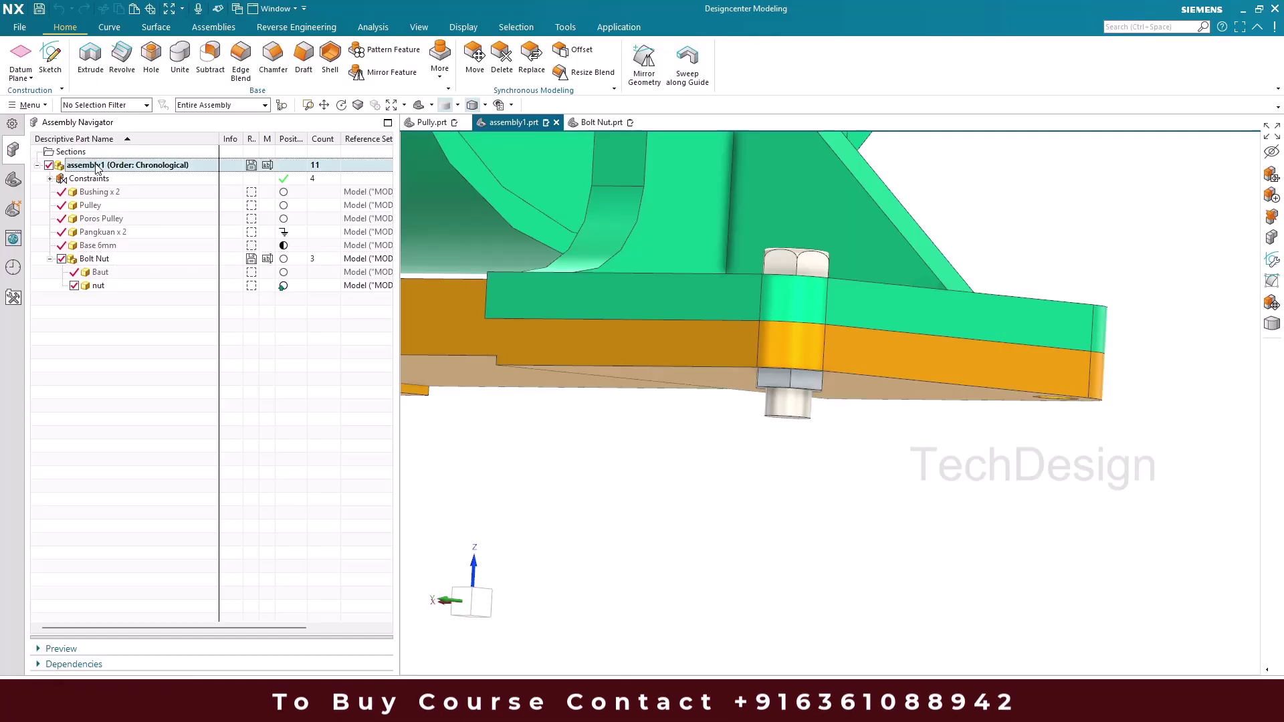
left_click(104, 286)
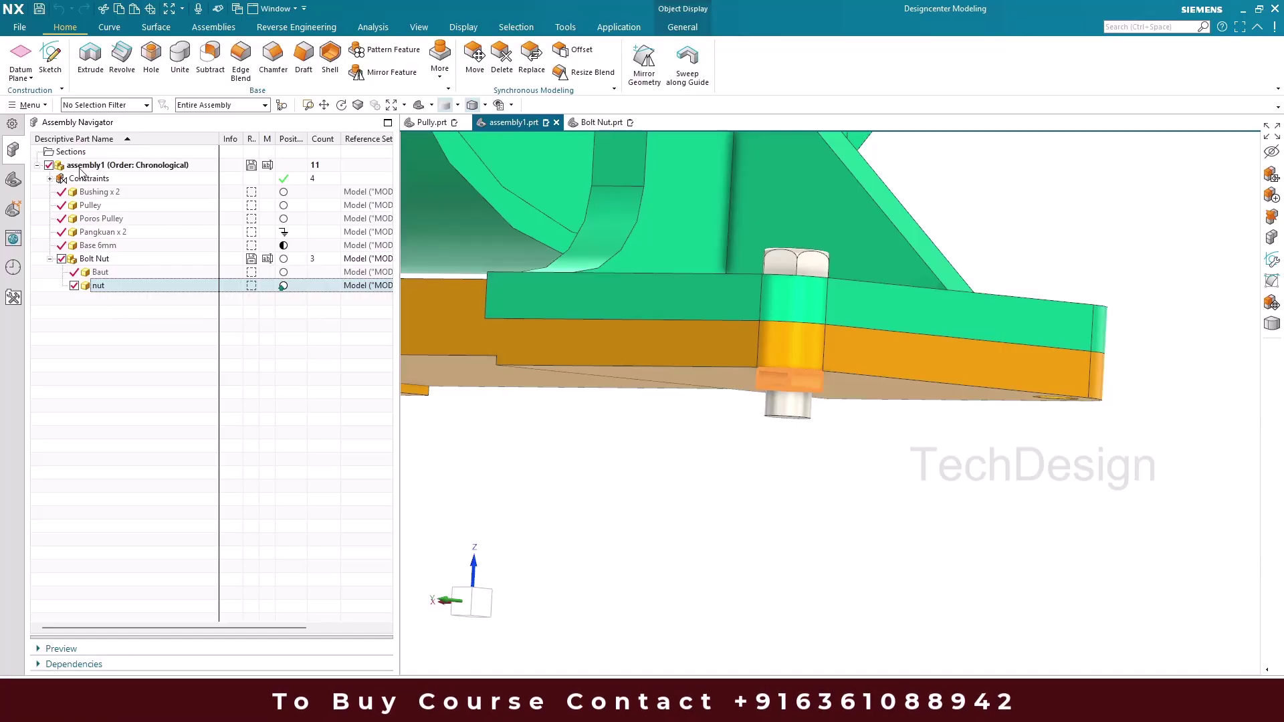
left_click(123, 351)
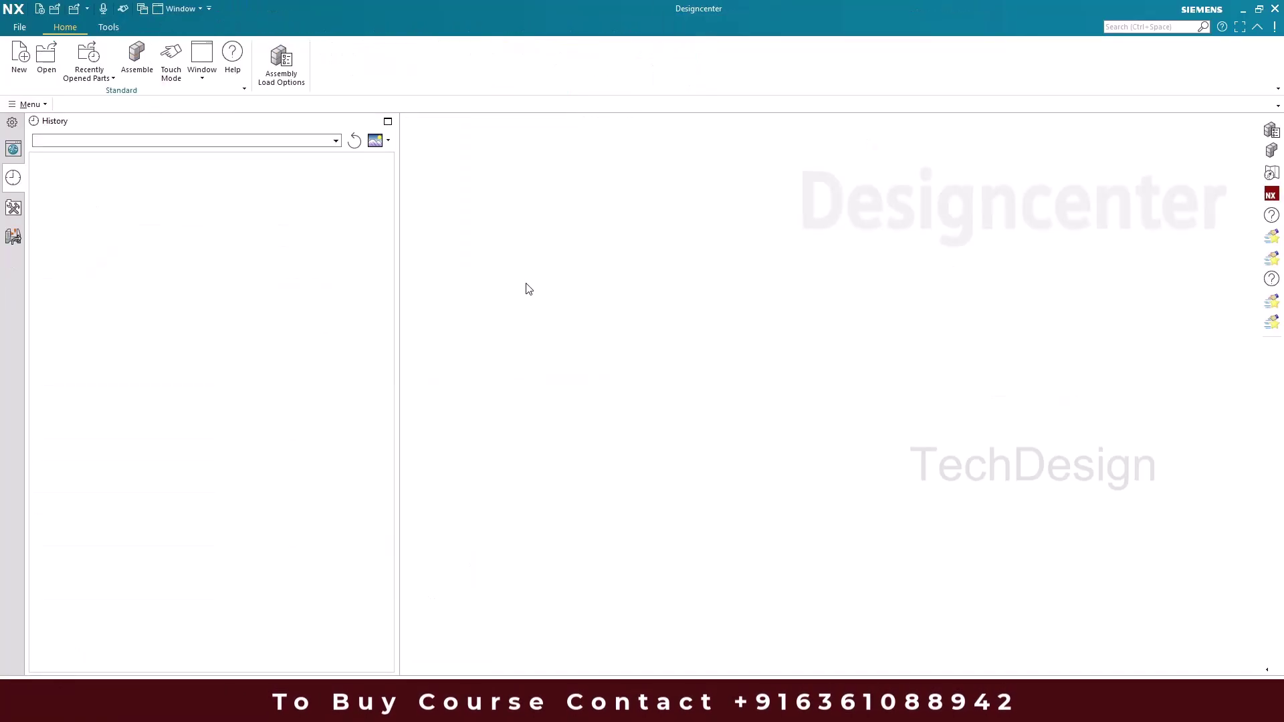
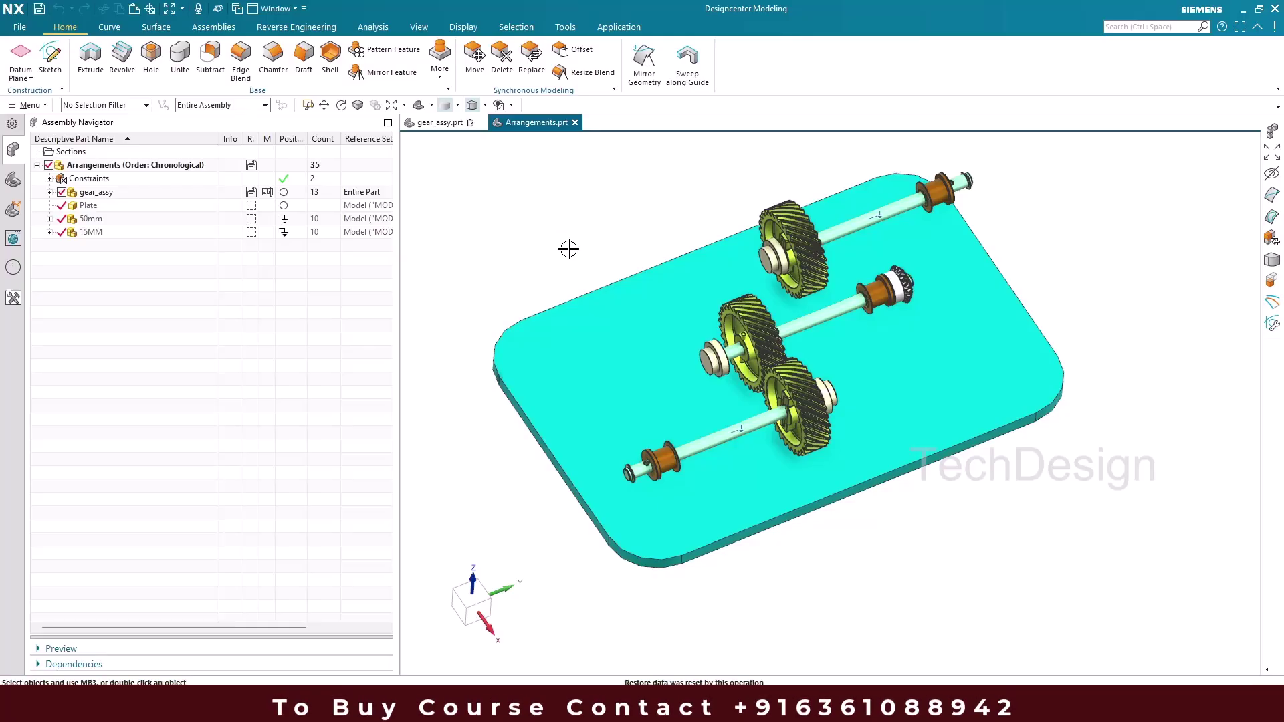
scroll(569, 249, "down", 2)
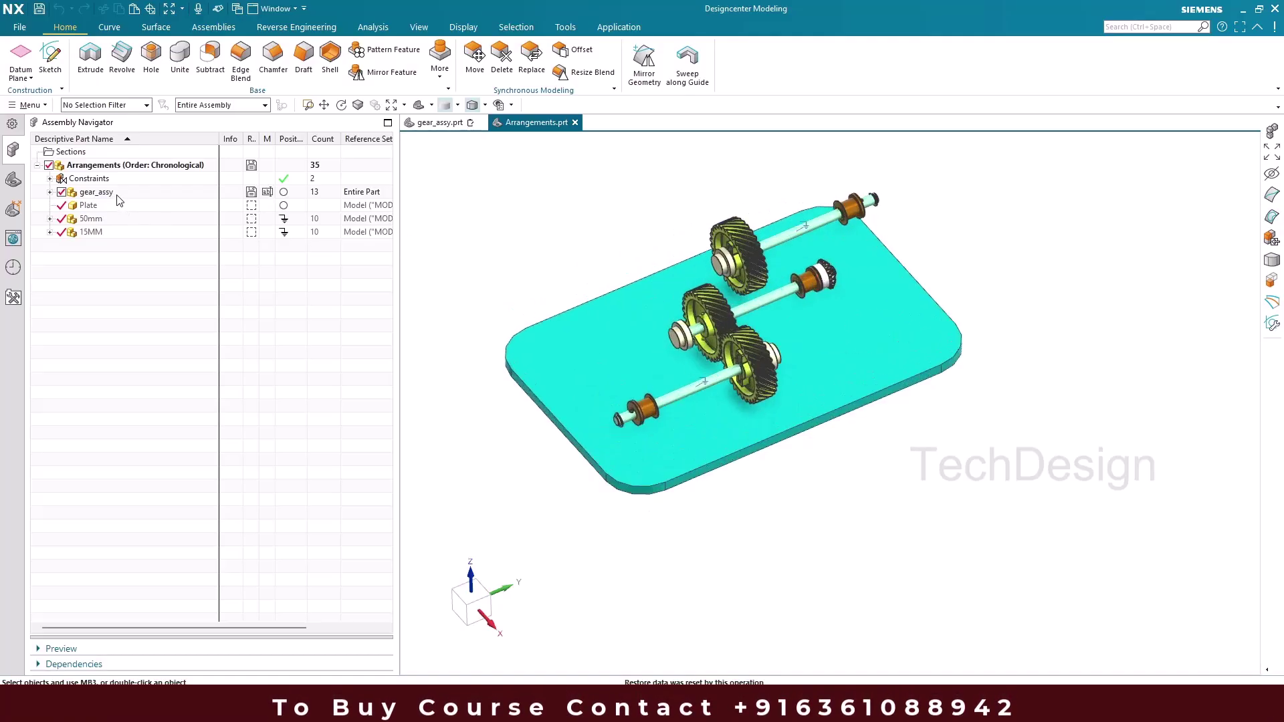
Step: Highlight gear_assy, 50mm and 15MM one after another to identify each shaft assembly on the plate
left_click(106, 193)
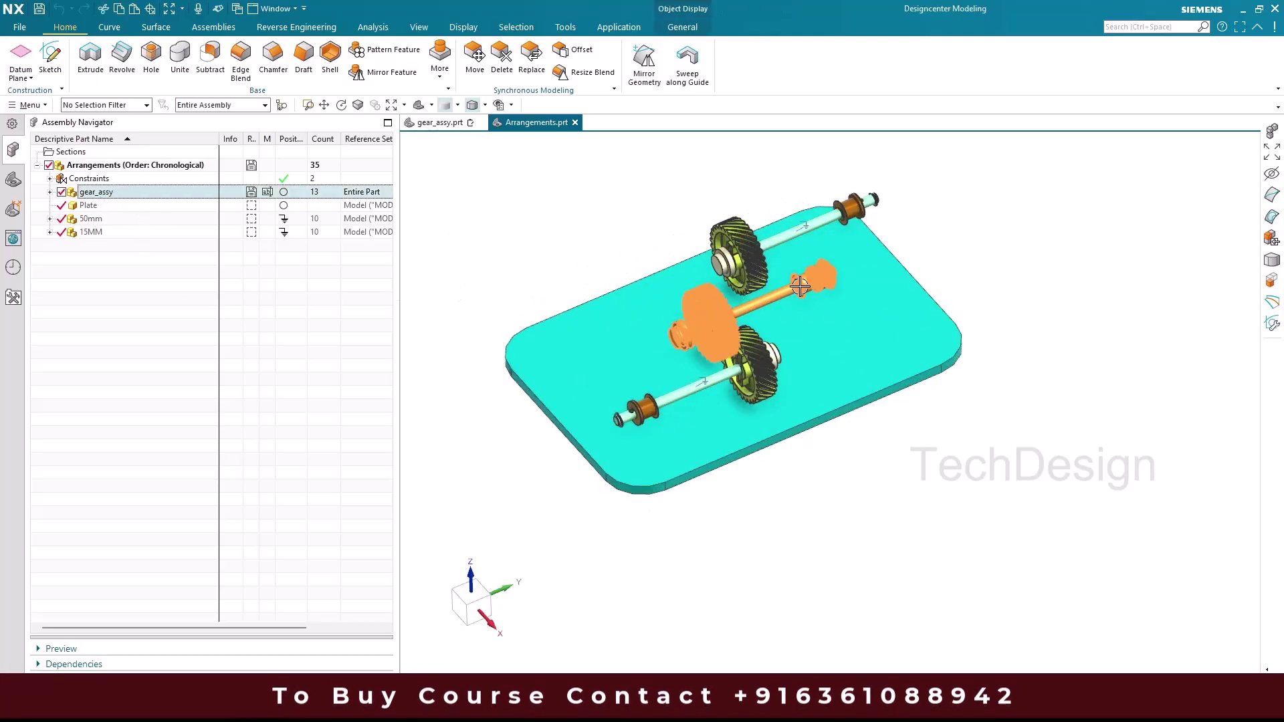
key("Escape")
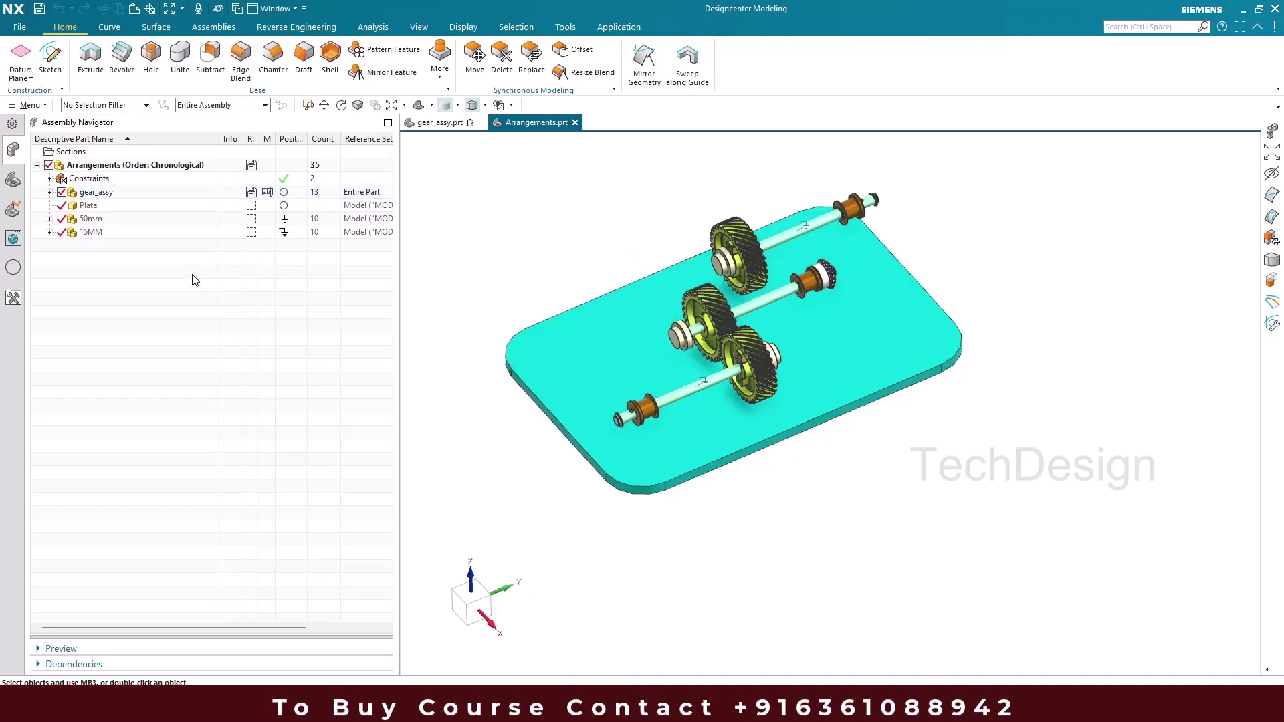
left_click(122, 219)
left_click(121, 234)
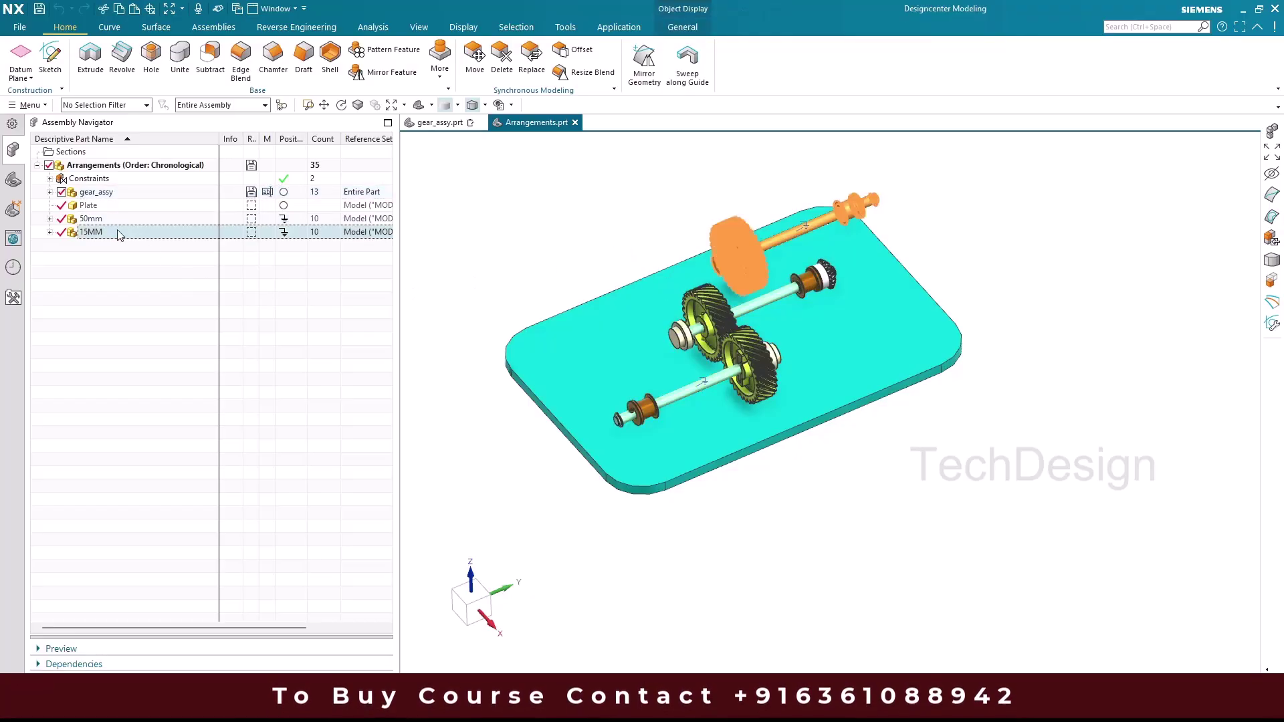
left_click(689, 201)
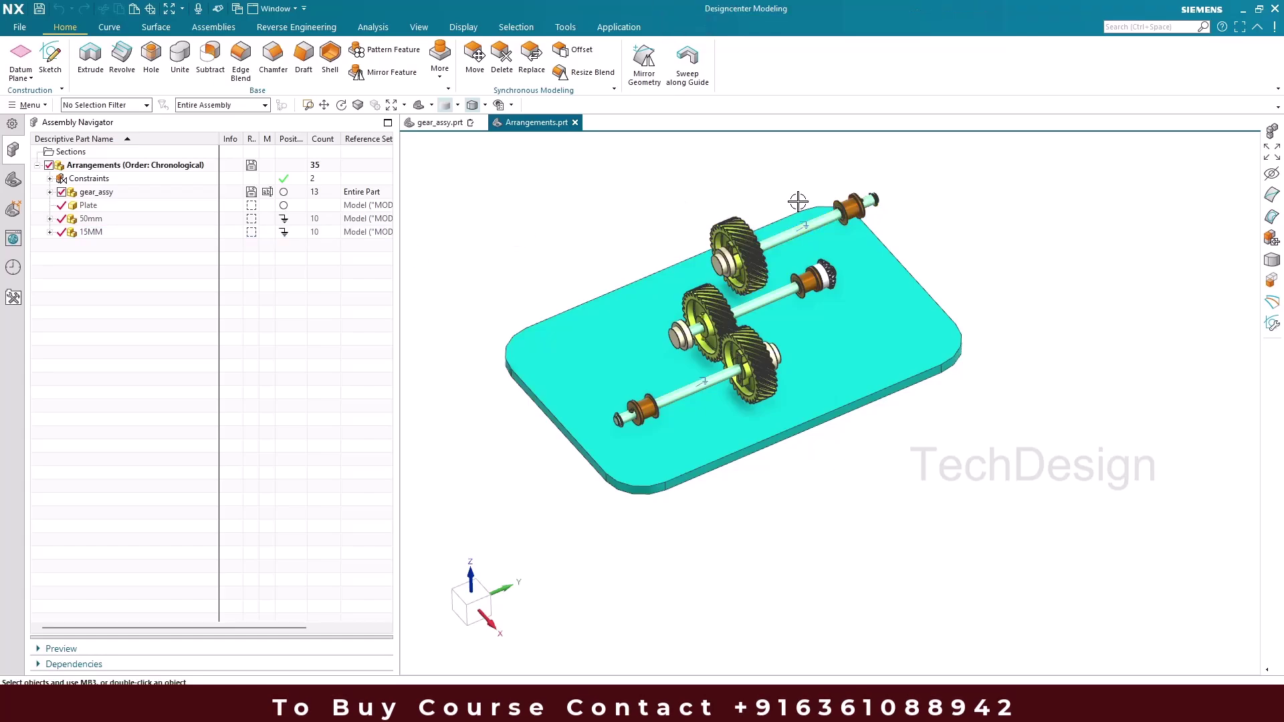
scroll(715, 201, "up", 5)
scroll(716, 201, "down", 4)
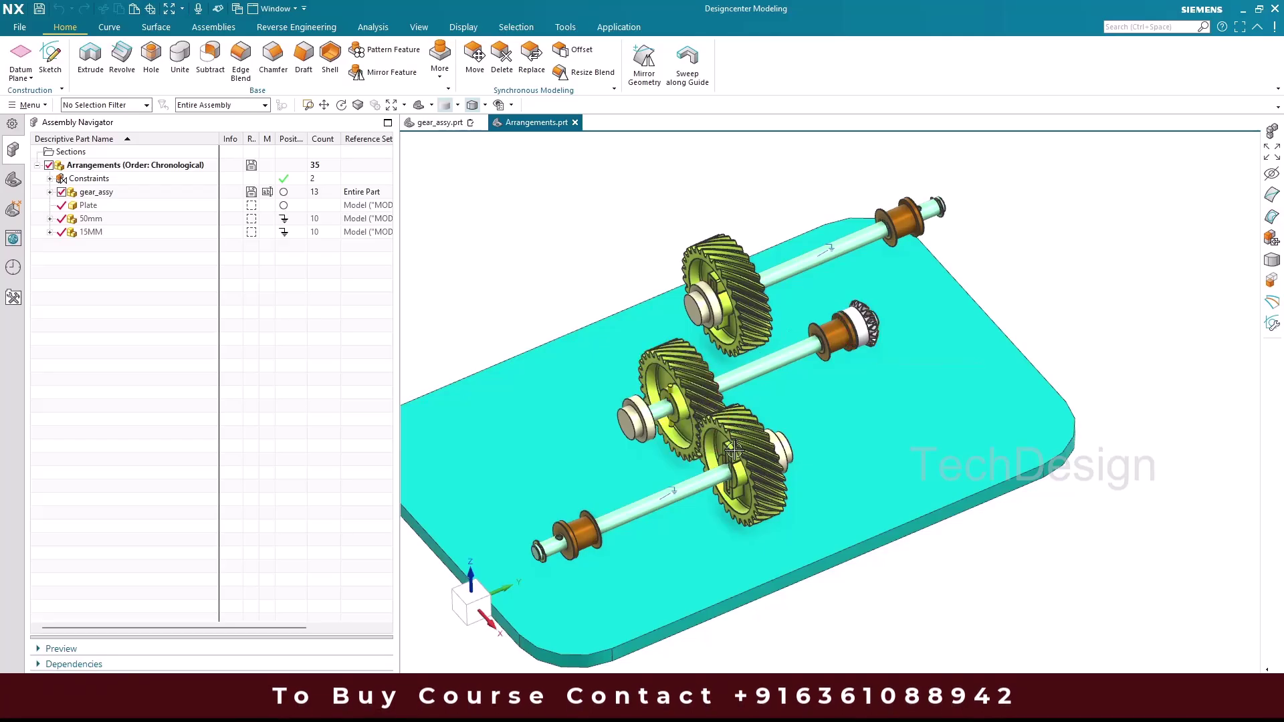
Step: Compare the gear positions along the shafts of the 50mm, 15MM and gear_assy components, highlighting each in turn
left_click(93, 219)
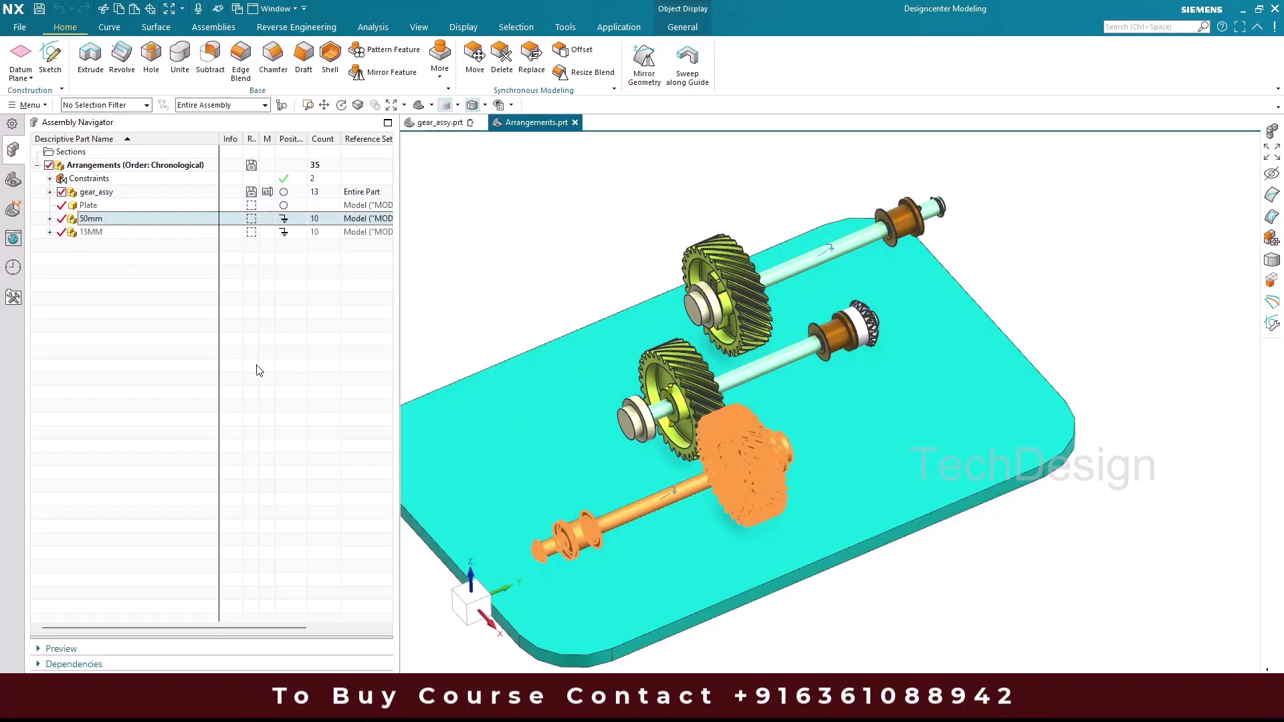
left_click(258, 366)
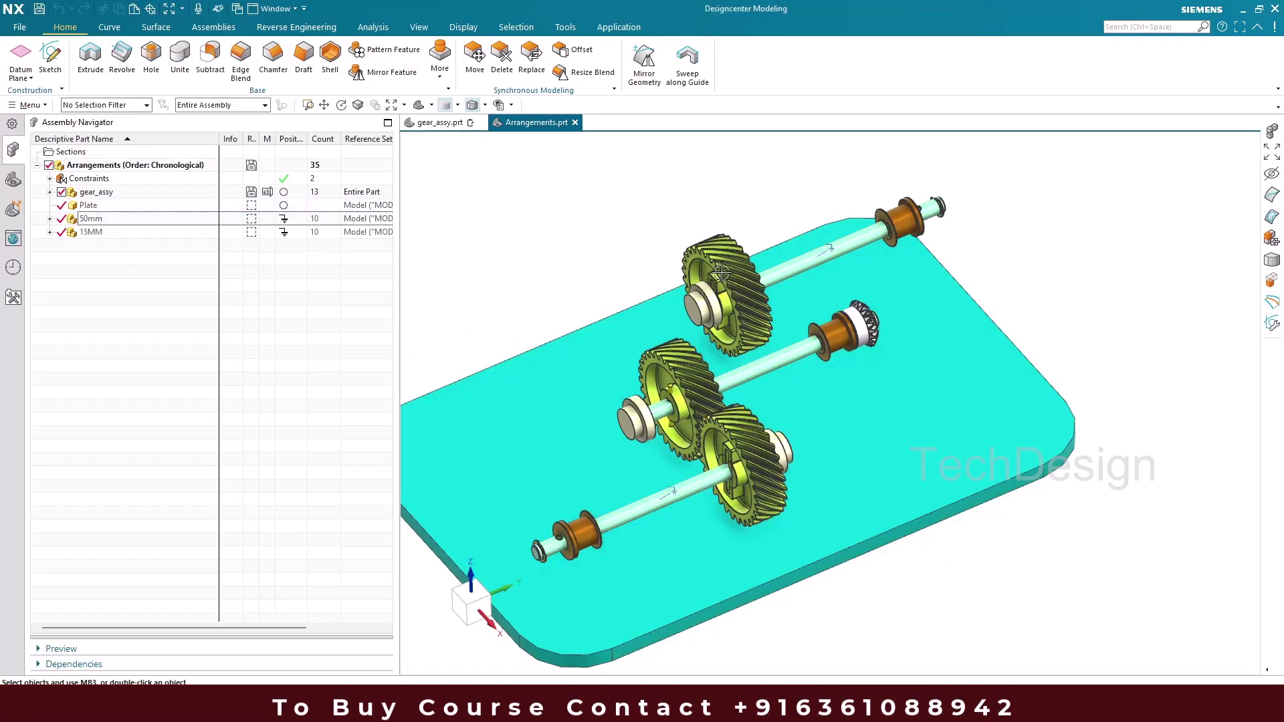
left_click(192, 235)
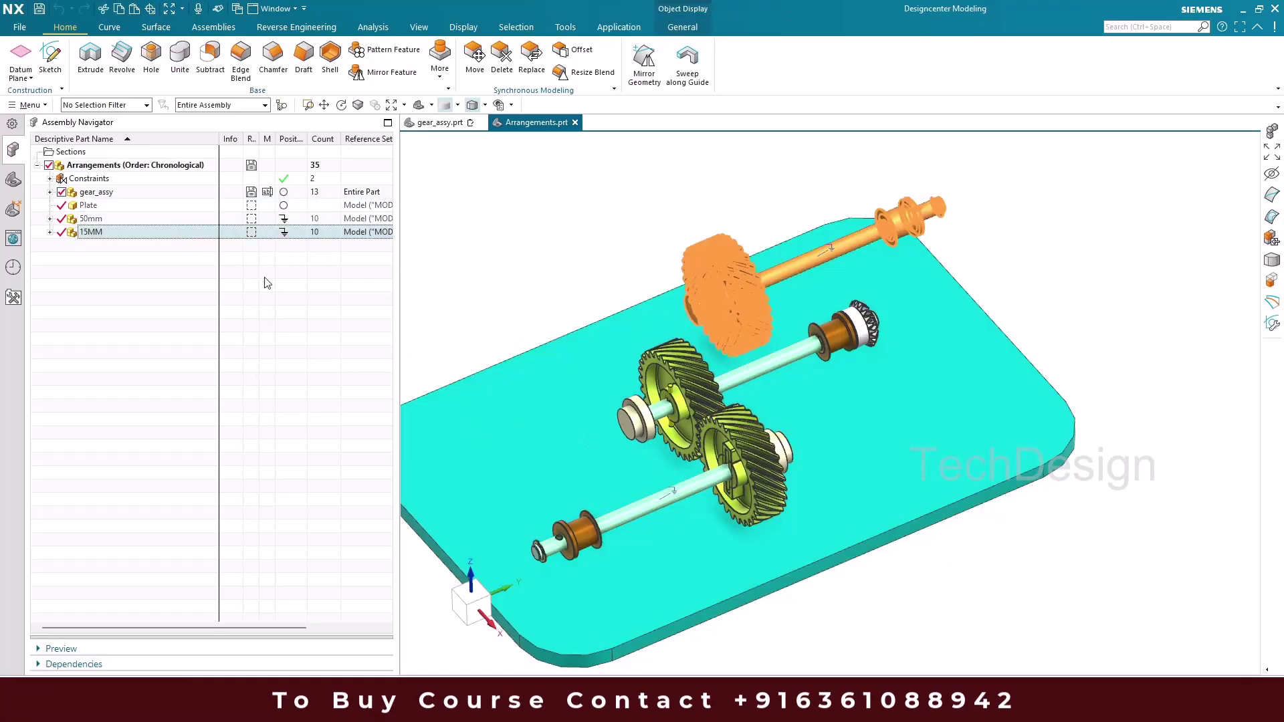
left_click(339, 289)
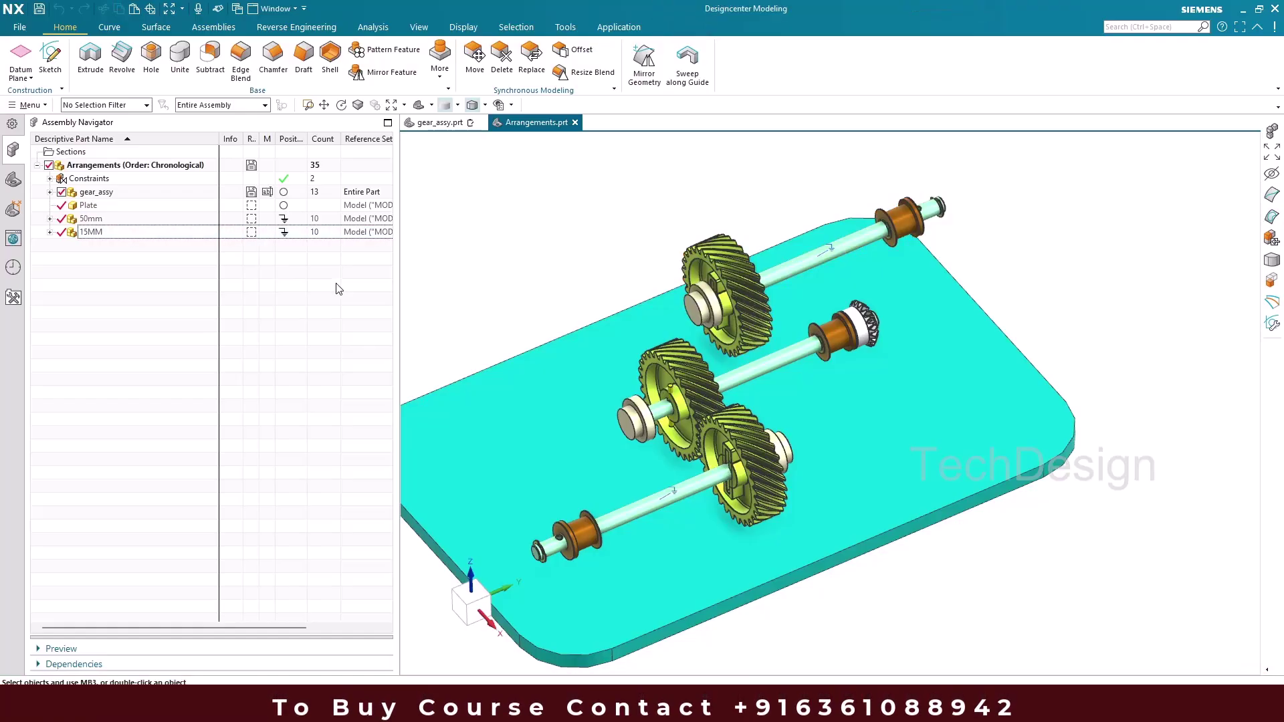
left_click(126, 196)
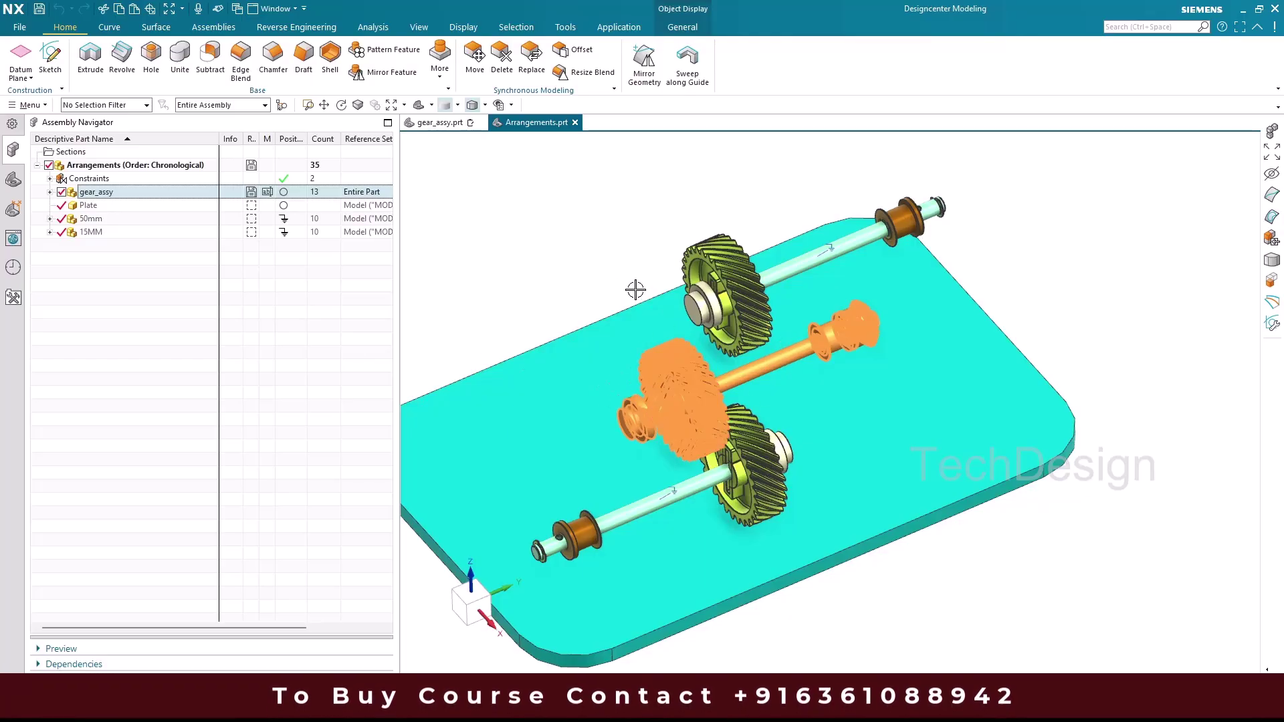
key("Escape")
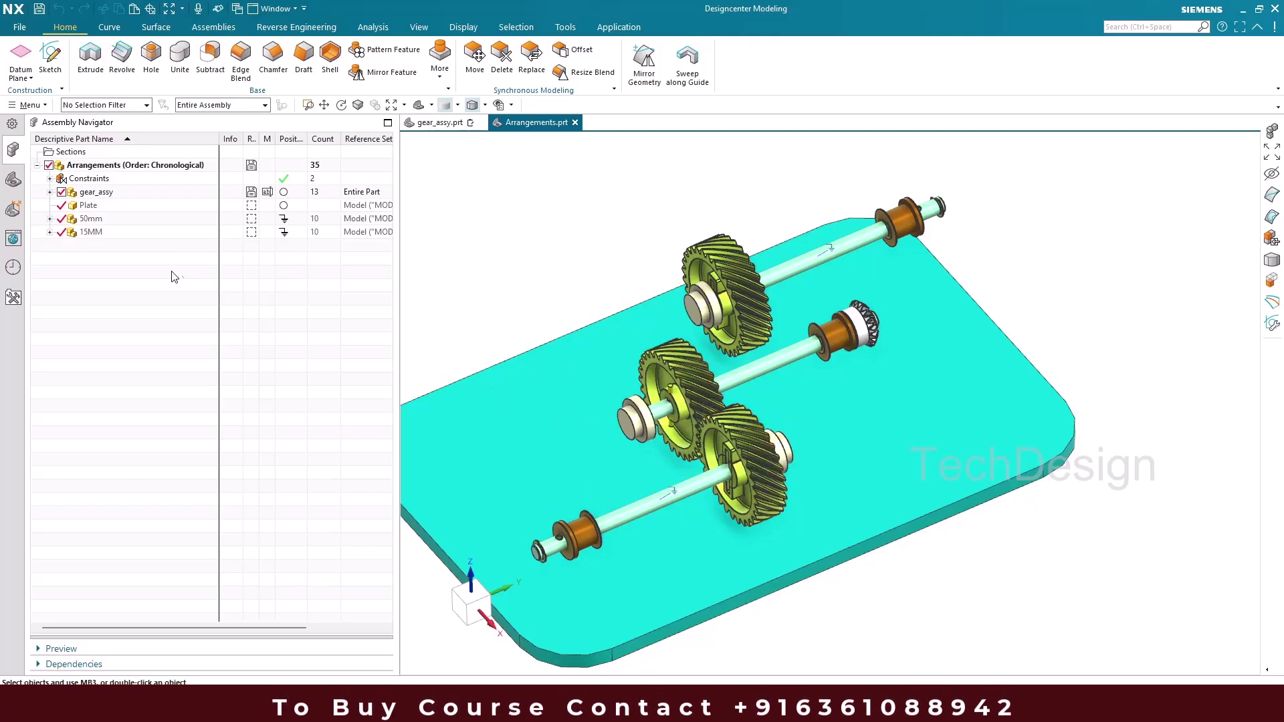
left_click(94, 218)
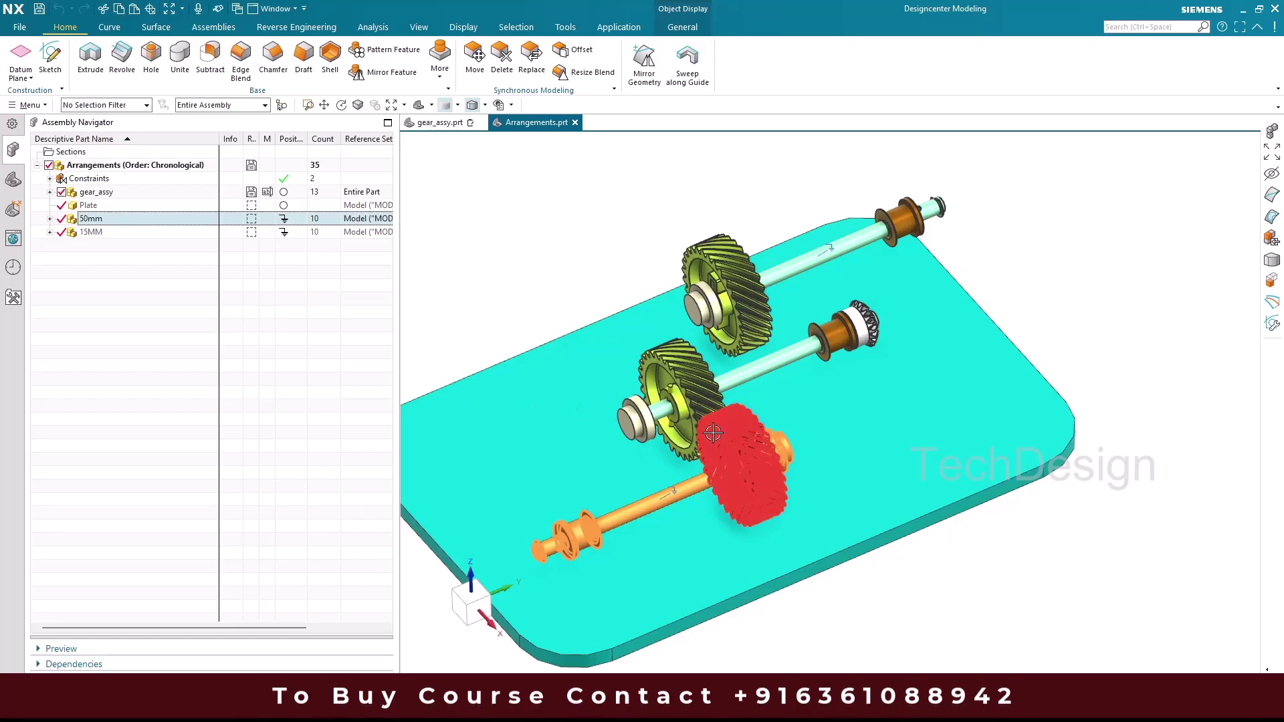
left_click(184, 268)
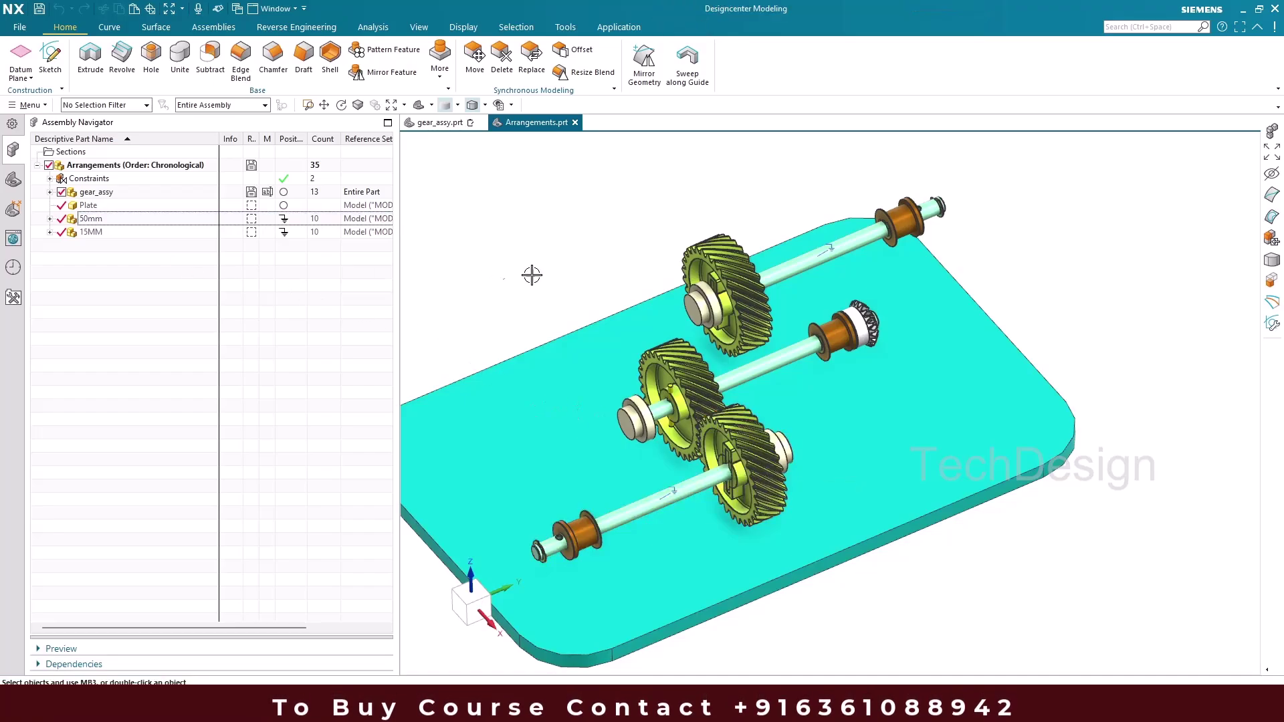
left_click(158, 234)
left_click(161, 275)
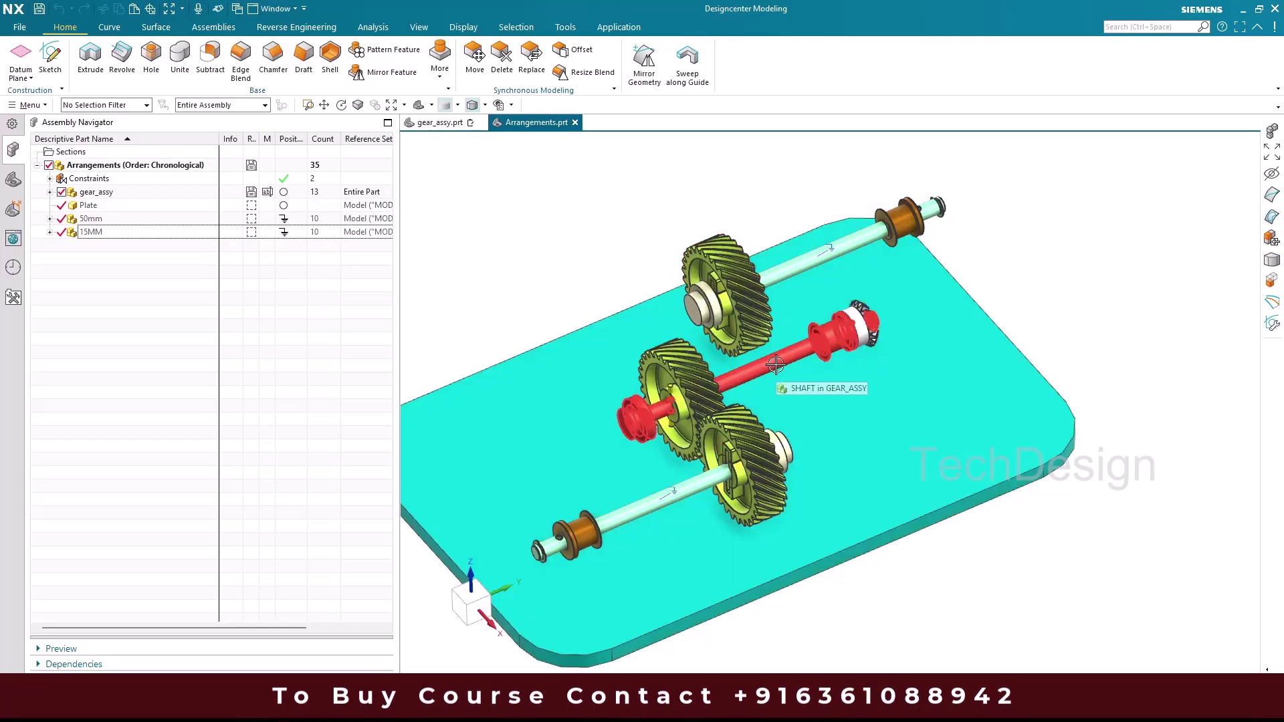
scroll(776, 365, "down", 3)
right_click(589, 263)
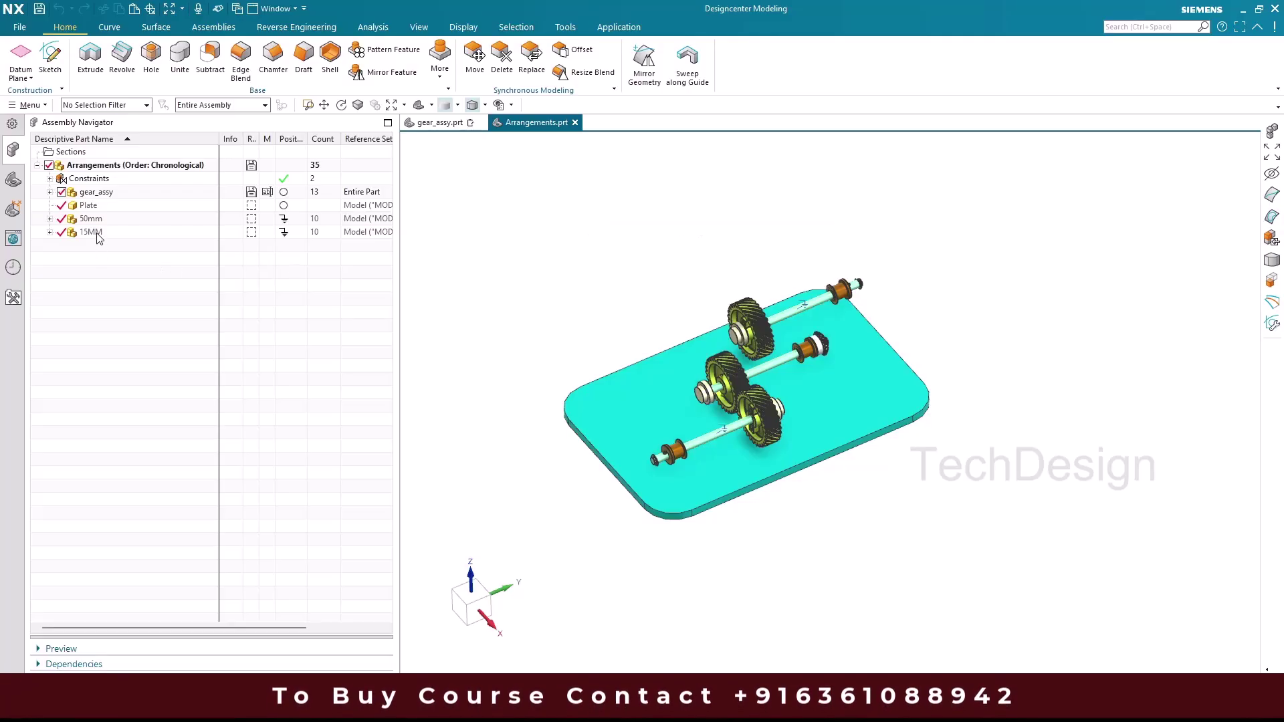
Step: Open the gear_assy subassembly from Arrangements in its own window
left_click(103, 193)
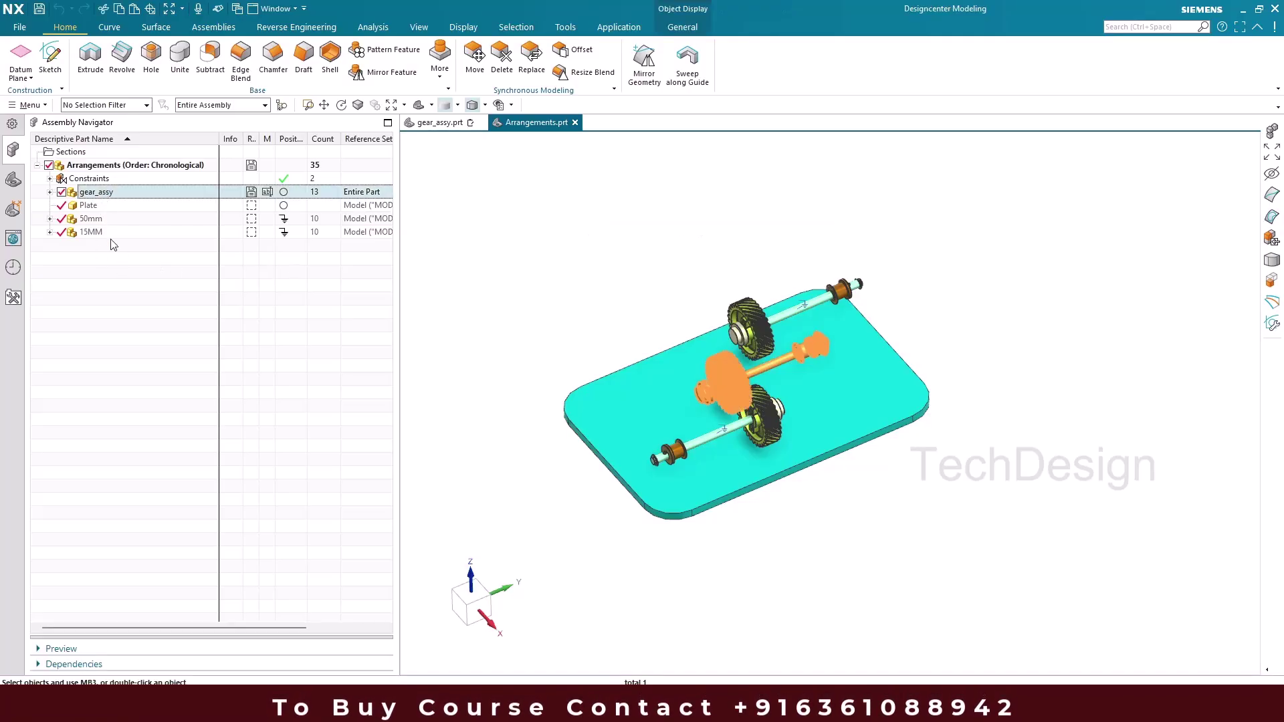
left_click(50, 192)
right_click(111, 194)
left_click(156, 181)
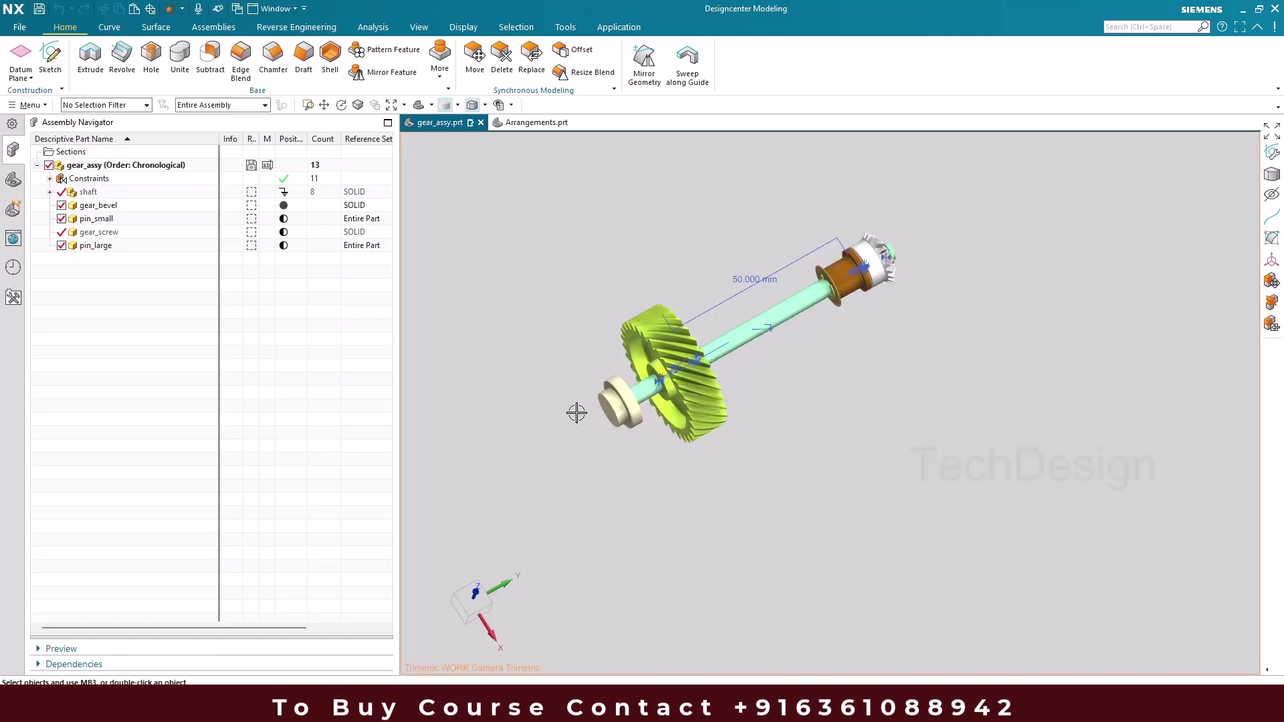
Step: Make the Distance constraint between GEAR_SCREW and SHAFT arrangement-specific in gear_assy
middle_click_drag(656, 369, 662, 359)
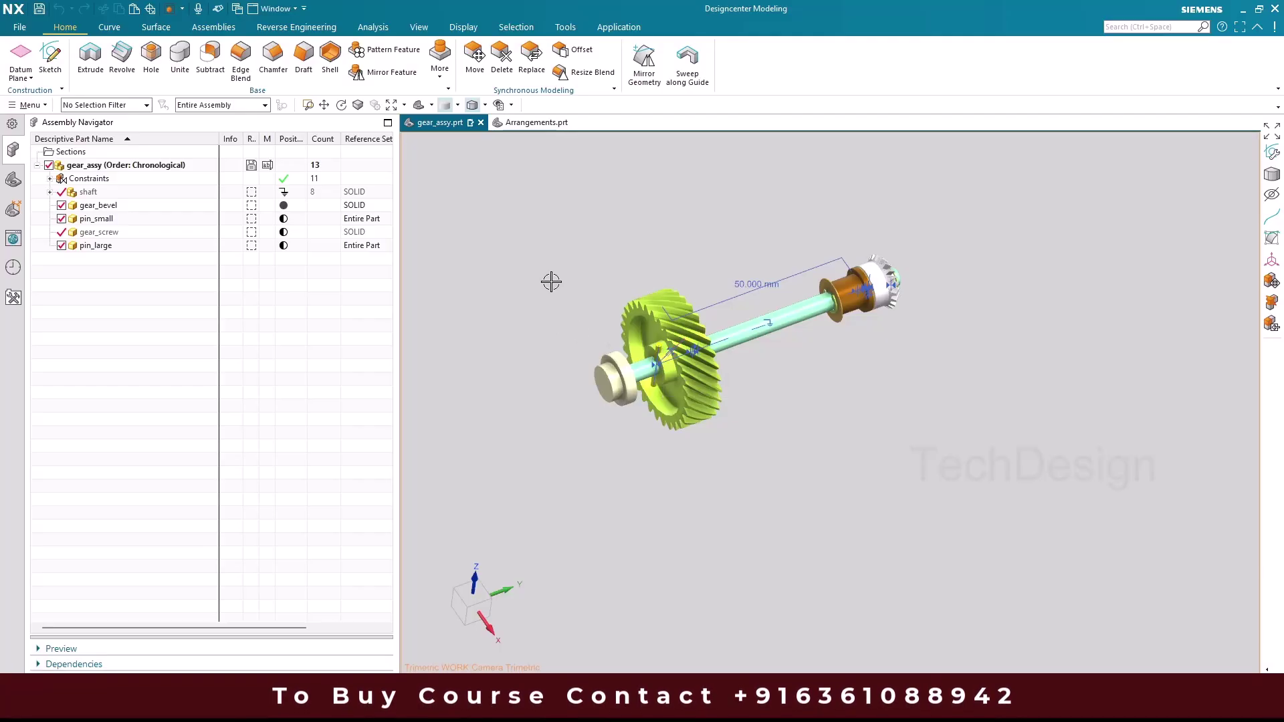
middle_click_drag(747, 292, 869, 274)
scroll(854, 283, "up", 3)
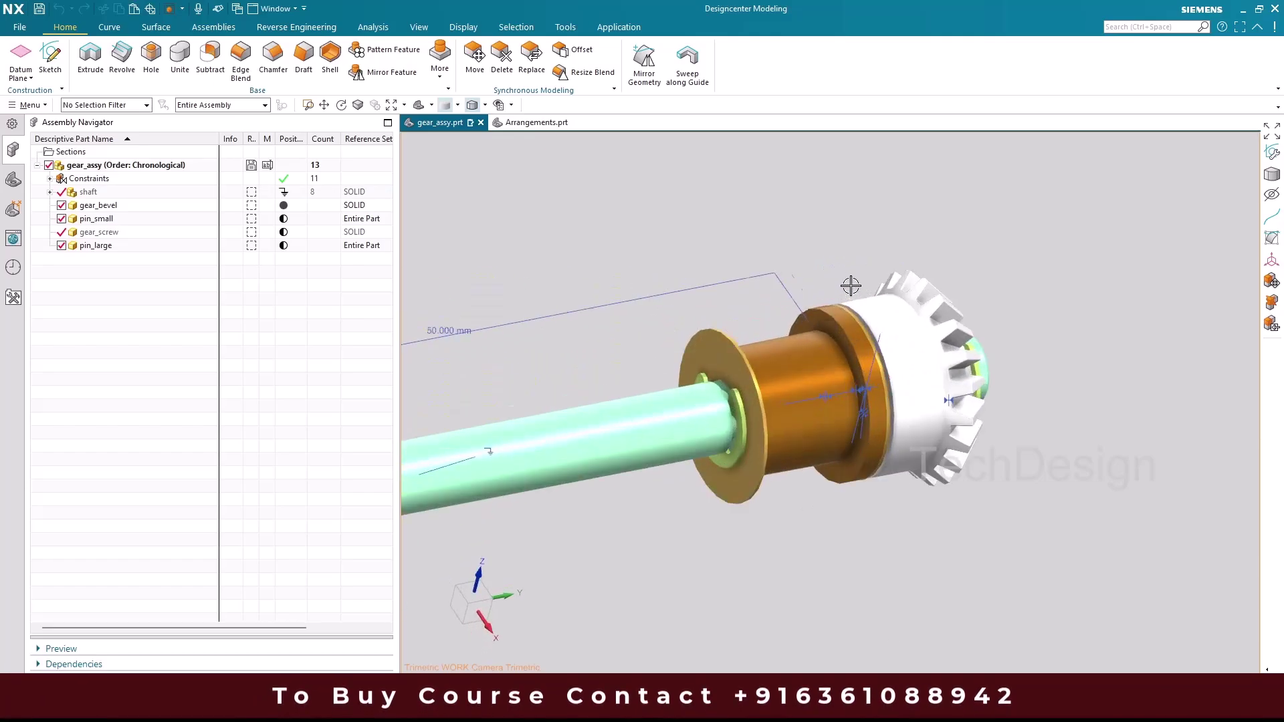
scroll(836, 321, "down", 3)
middle_click_drag(825, 334, 665, 331)
scroll(664, 323, "up", 3)
scroll(731, 349, "down", 3)
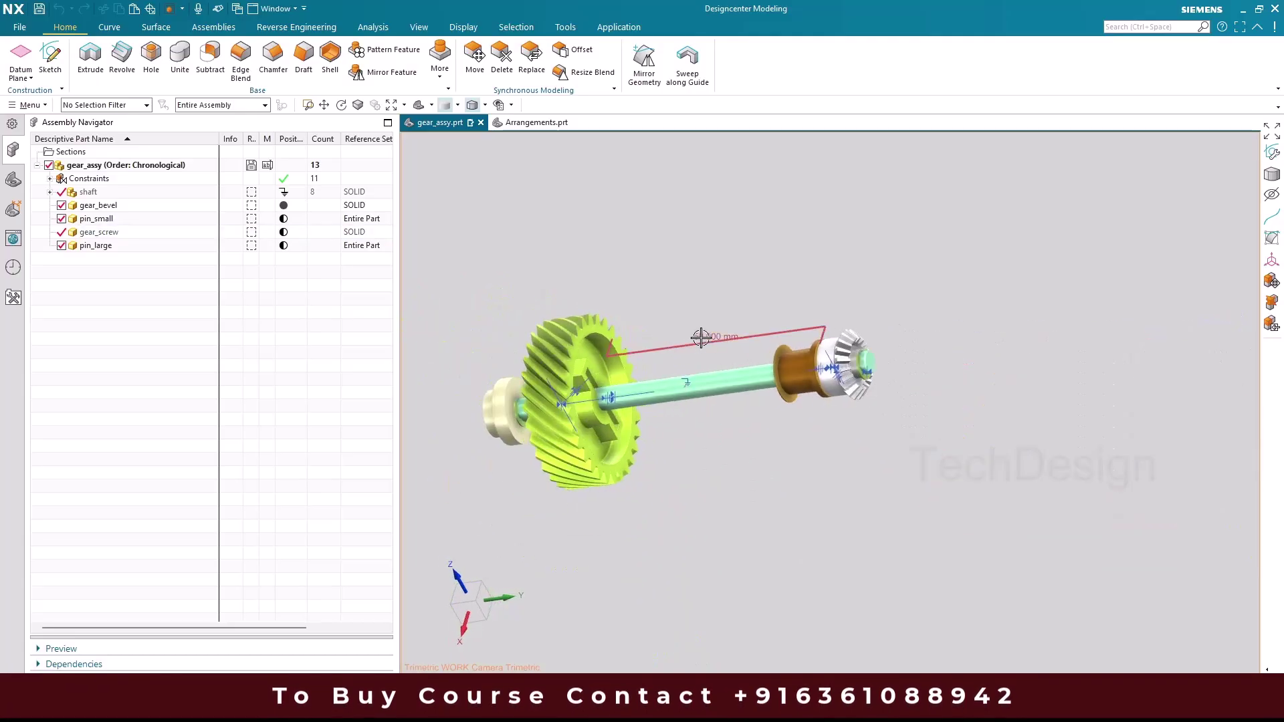
left_click(50, 180)
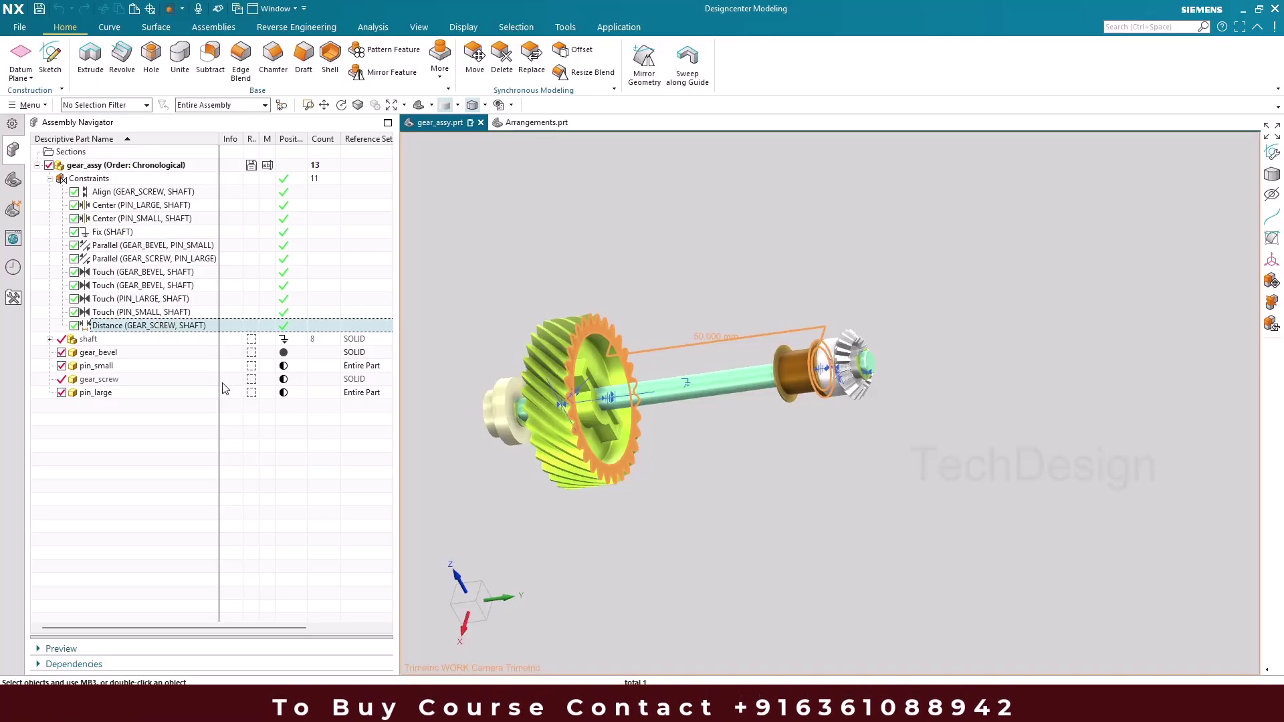
right_click(133, 333)
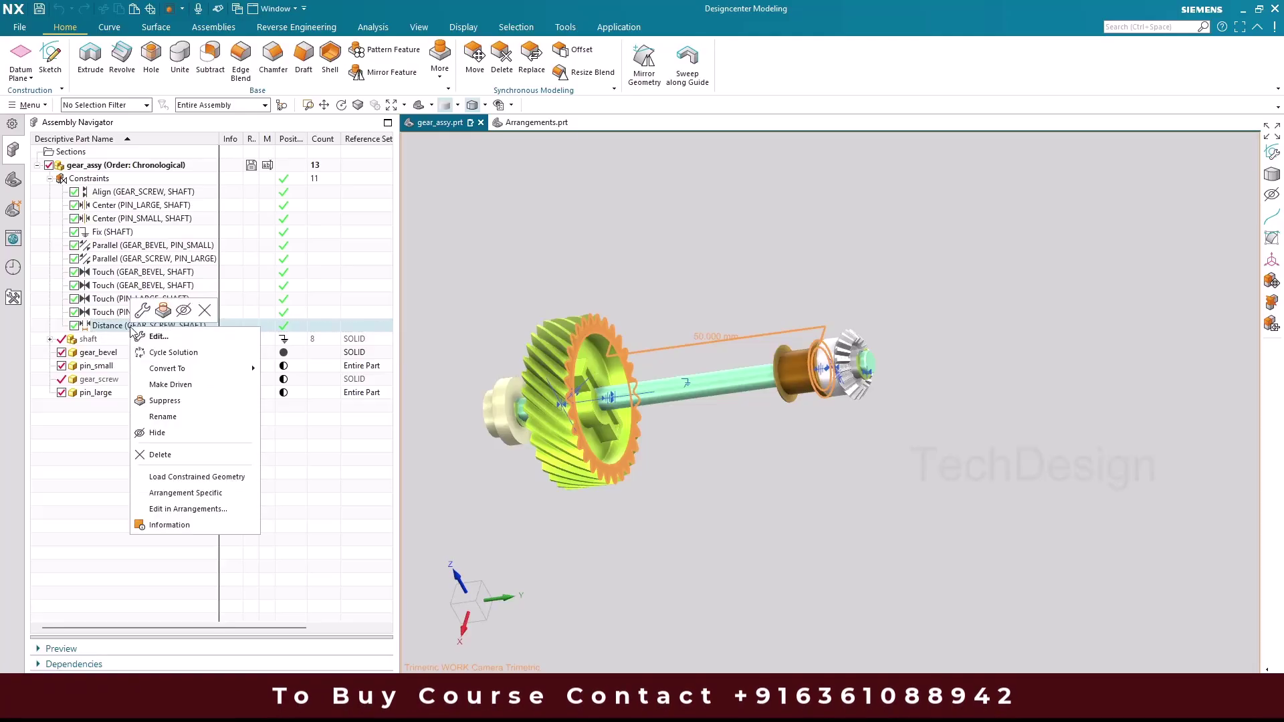
left_click(183, 492)
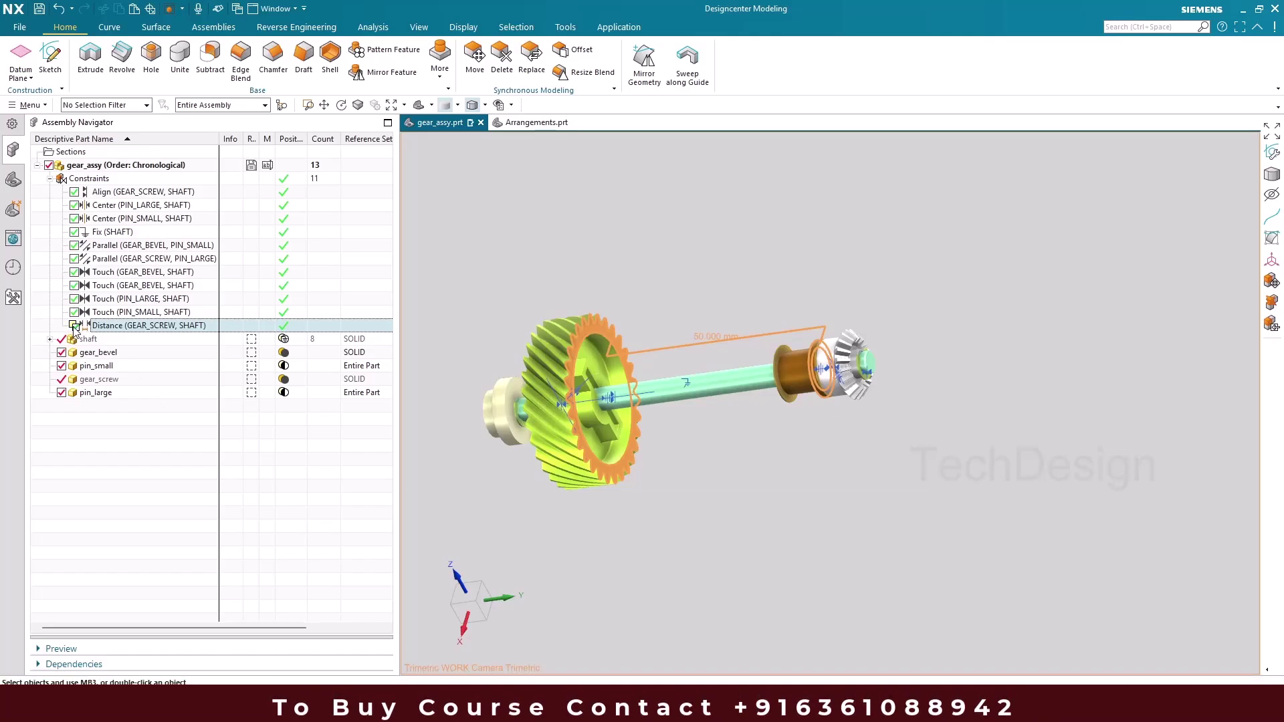
Step: Edit gear_assy's arrangements and rename the default Arrangement 1 as 50MM
right_click(111, 166)
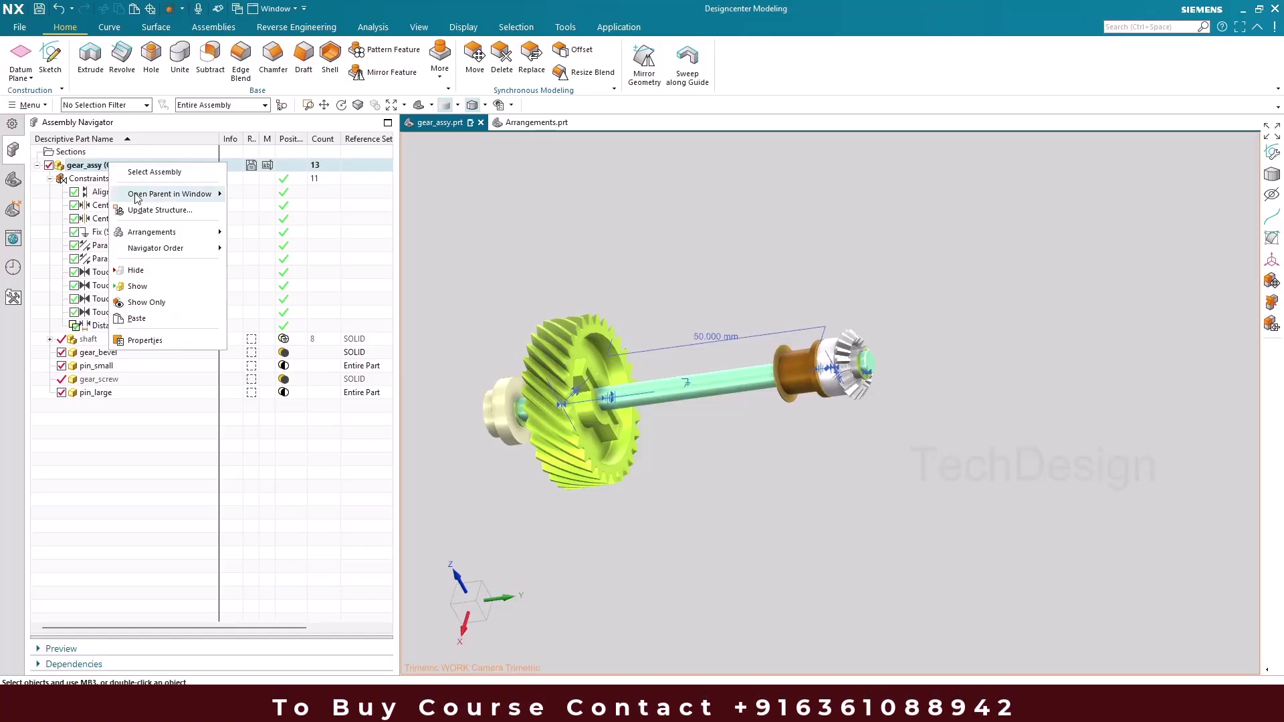
mouse_move(200, 235)
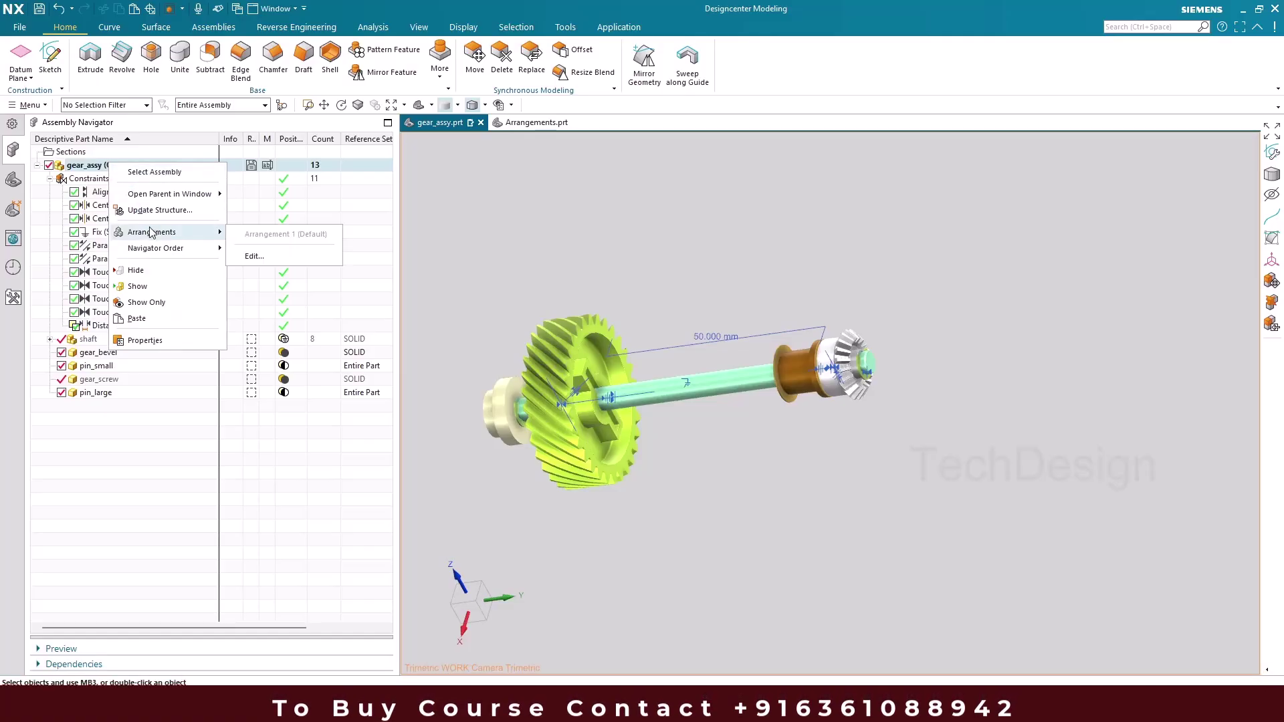
left_click(260, 260)
left_click_drag(226, 29, 460, 97)
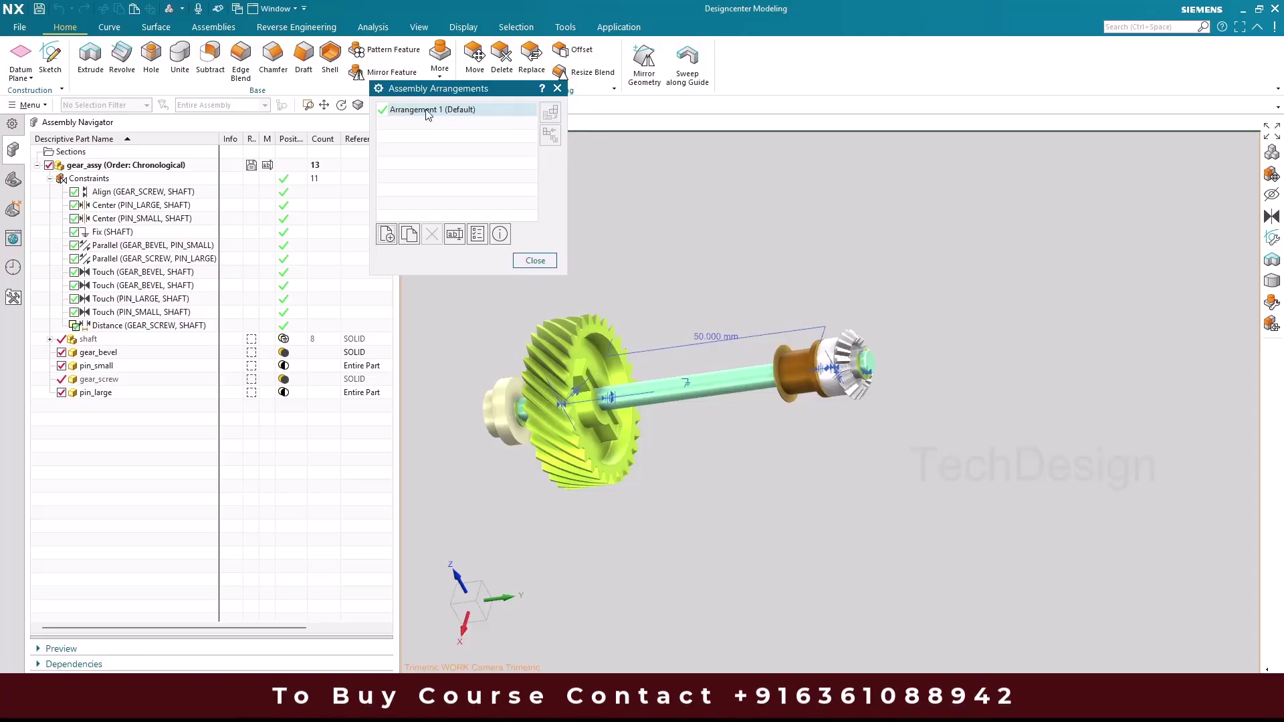
left_click(454, 235)
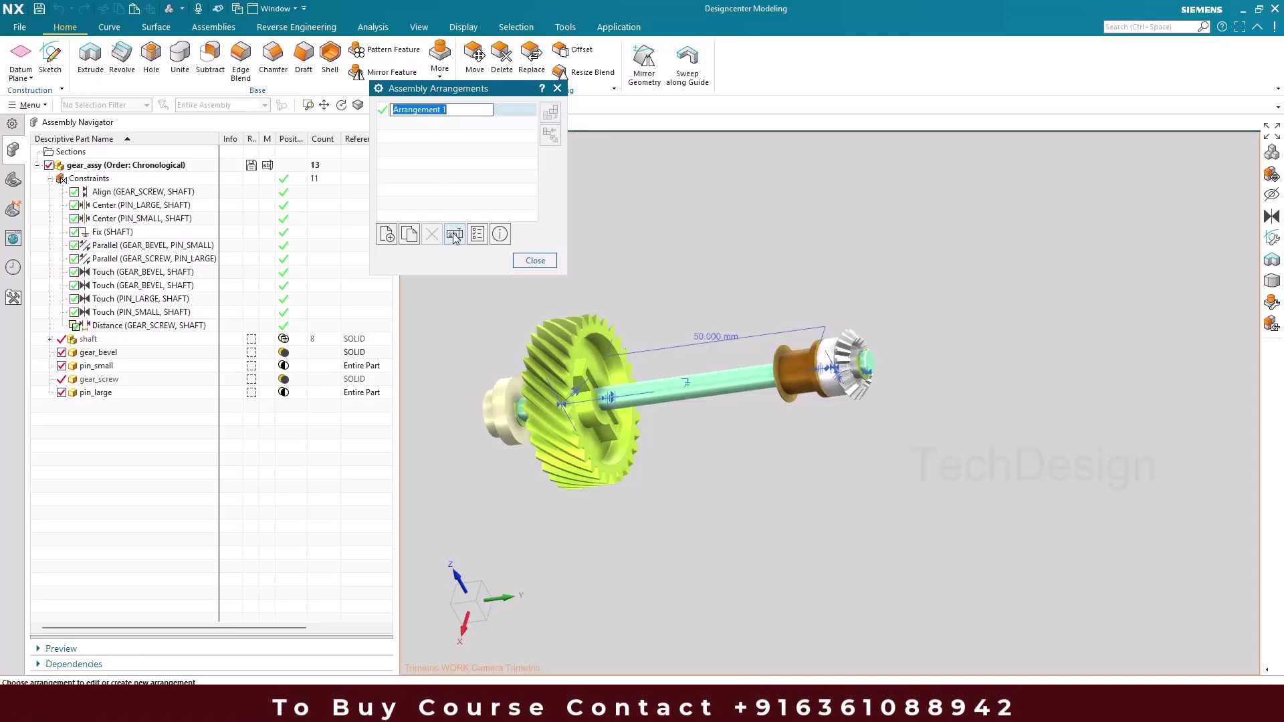
type("50MM")
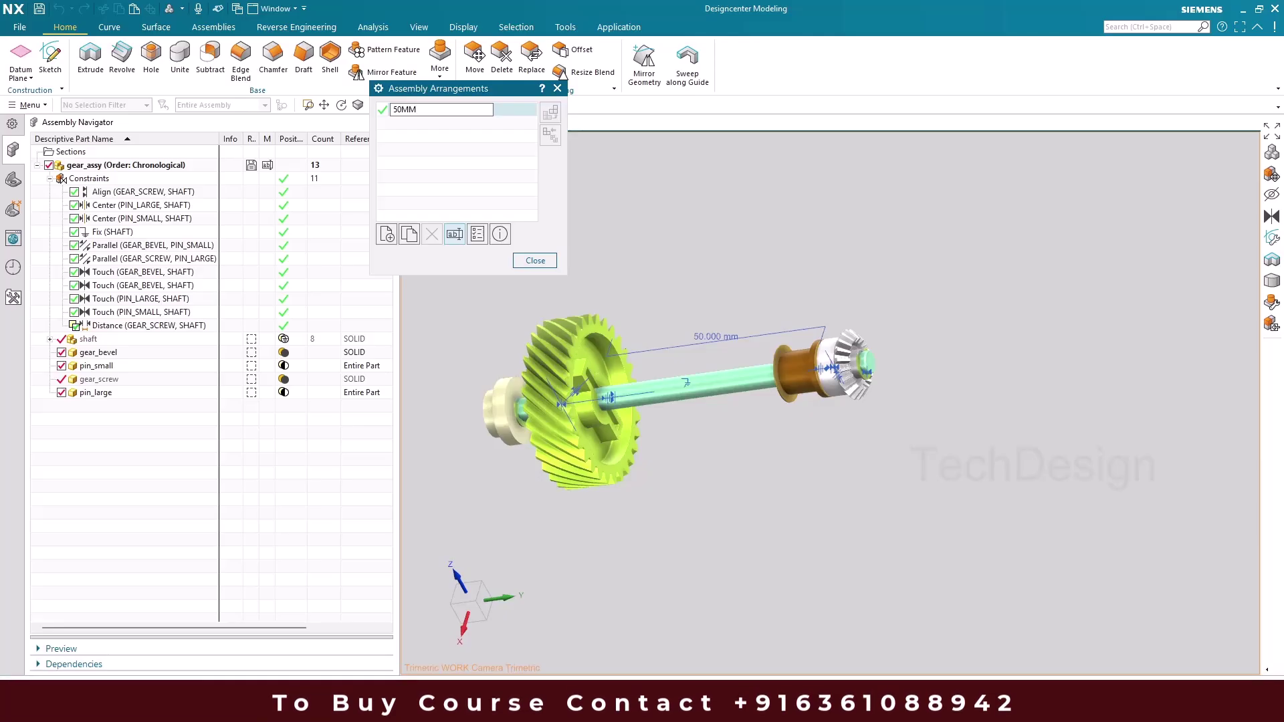
key("Return")
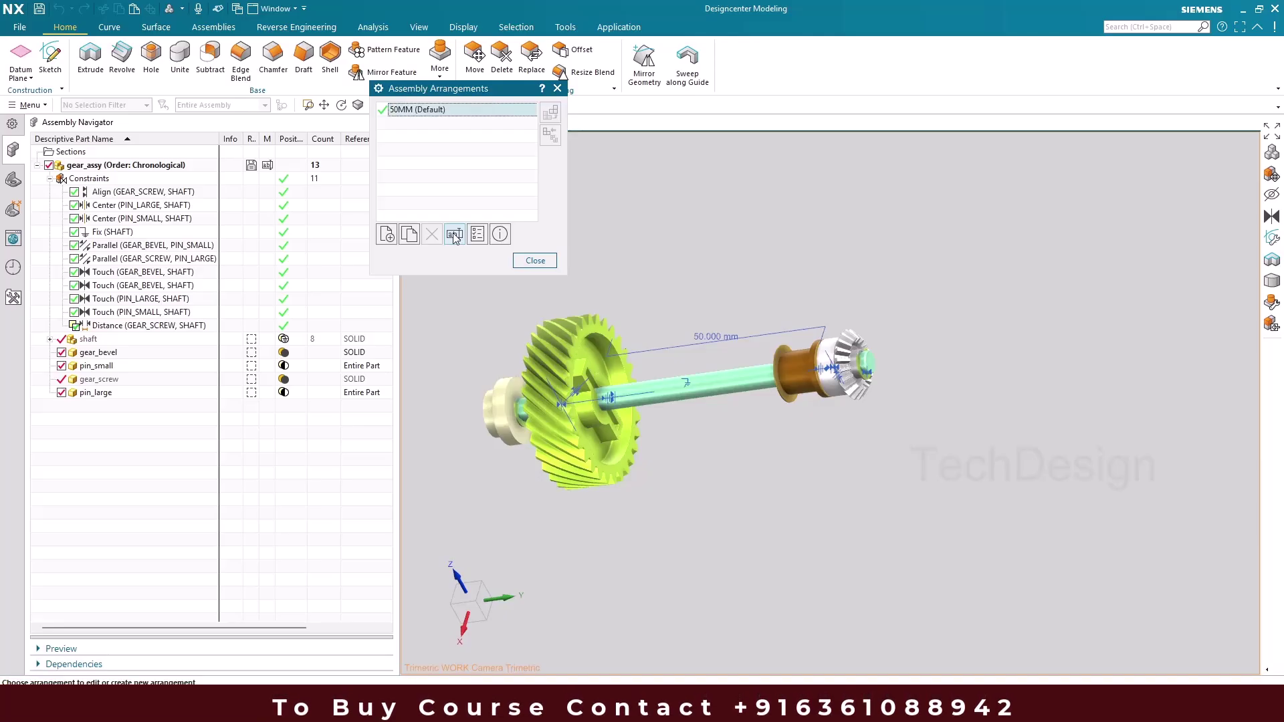
Step: Create a second gear_assy arrangement named 15MM
left_click(440, 141)
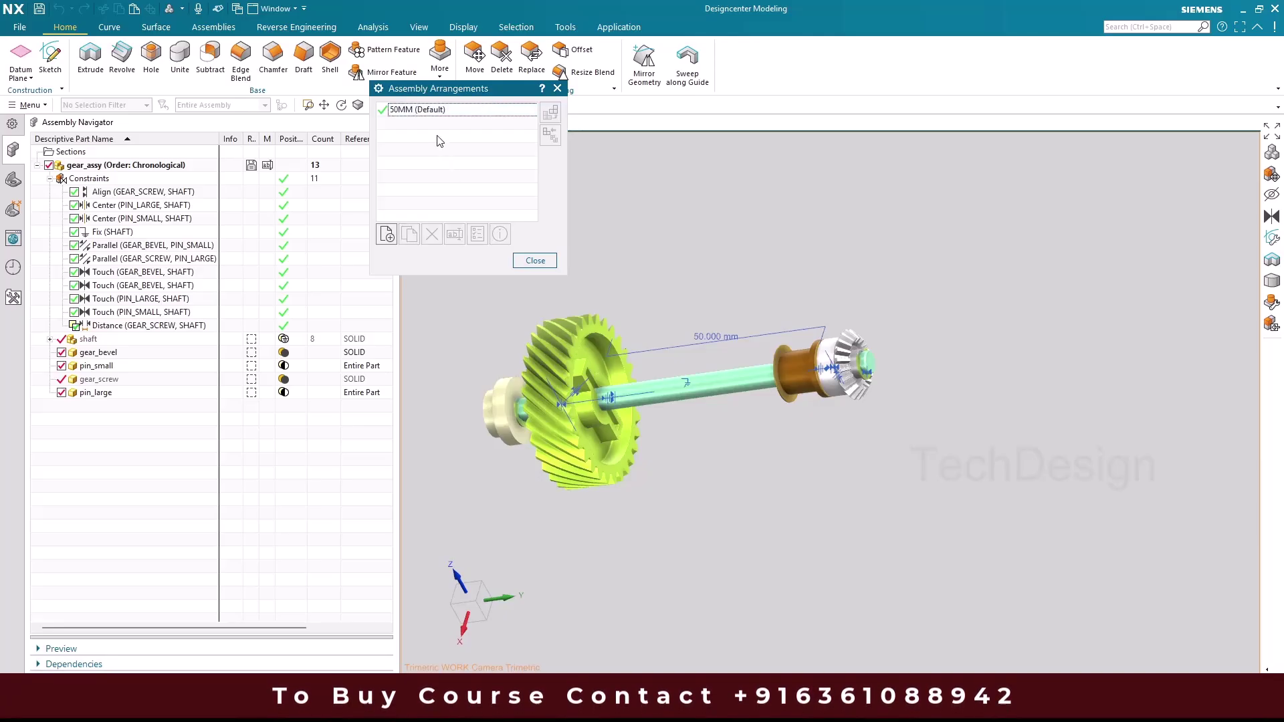
left_click(432, 111)
left_click(433, 128)
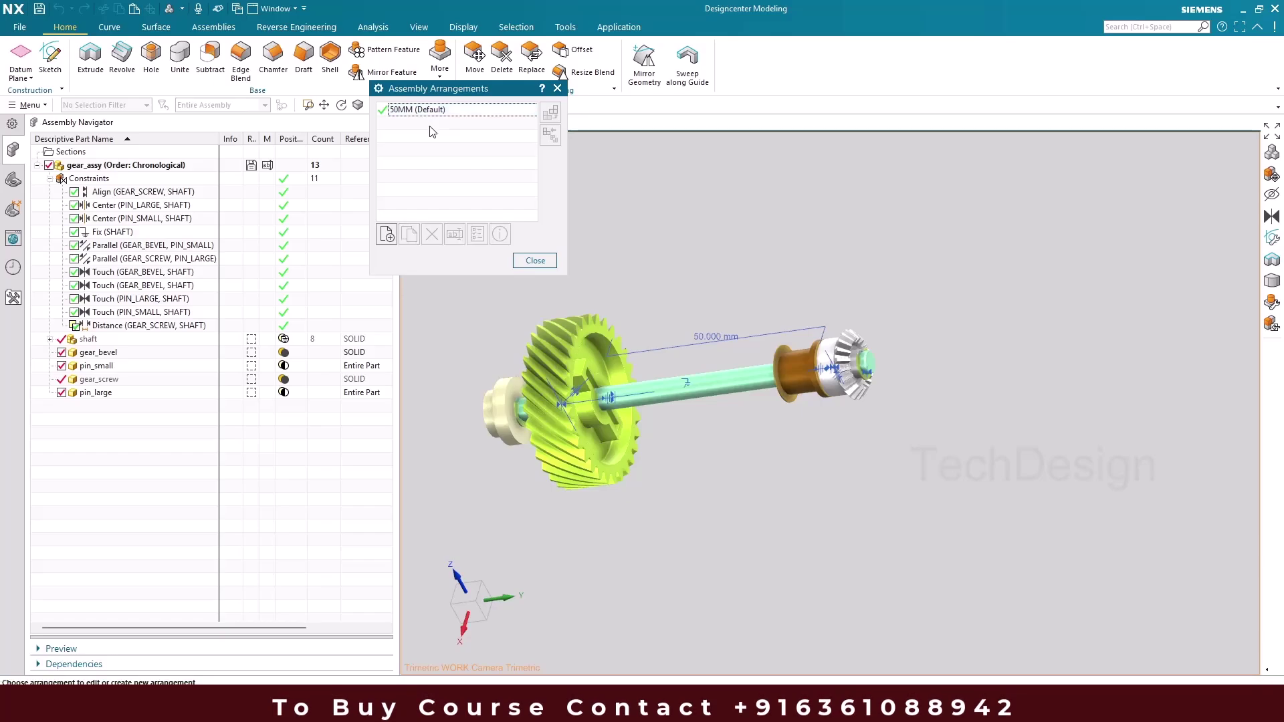
left_click(387, 234)
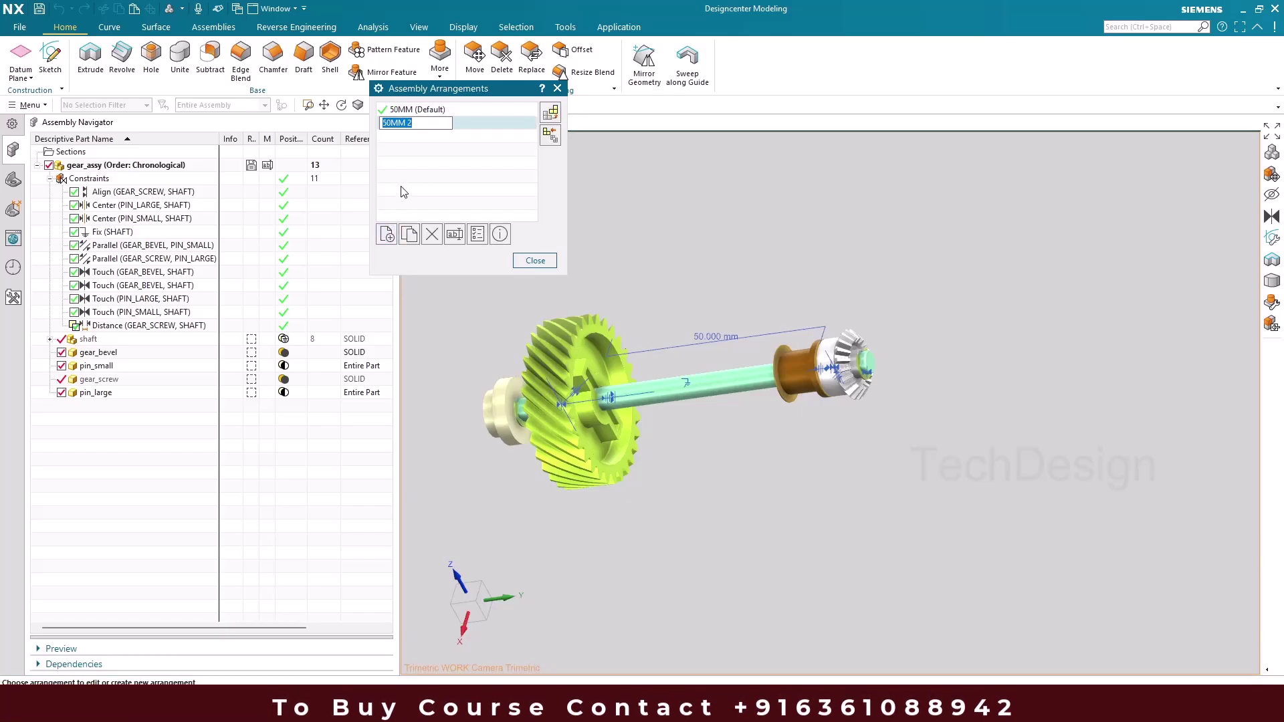
type("1")
left_click(447, 186)
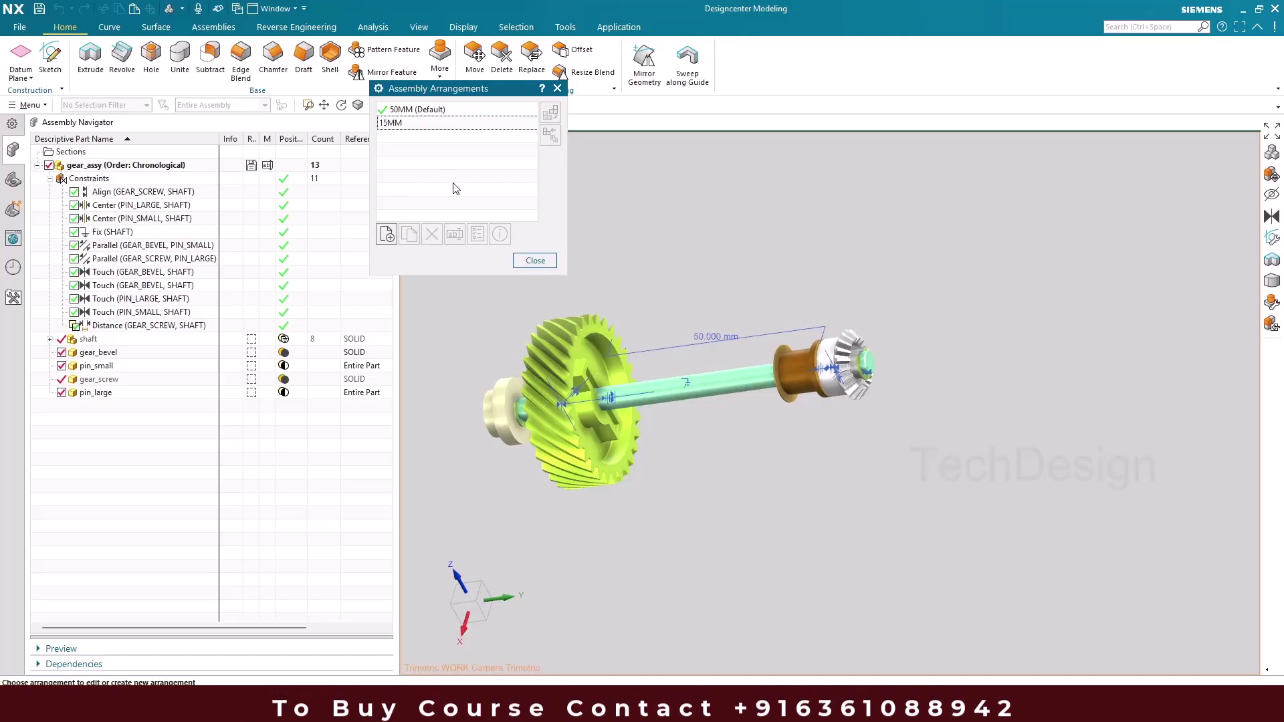
Step: Make the 15MM arrangement active and finish editing the assembly arrangements
left_click(421, 124)
double_click(421, 124)
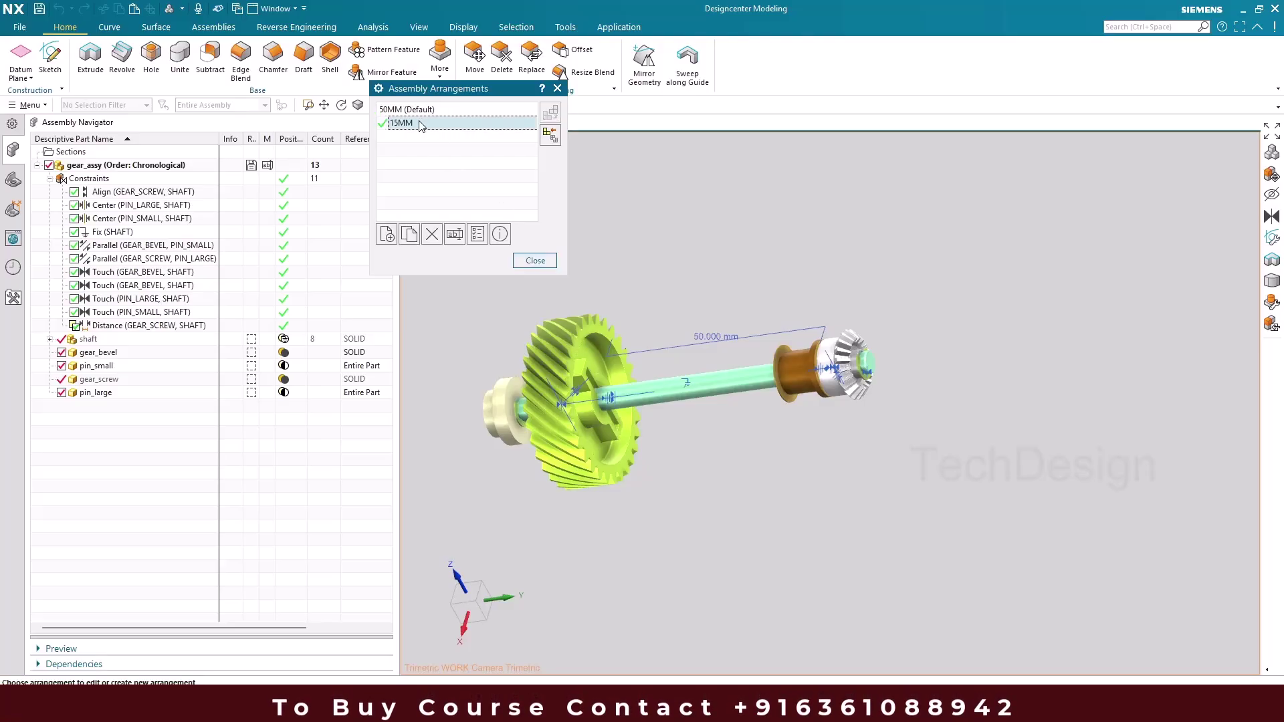
left_click(534, 261)
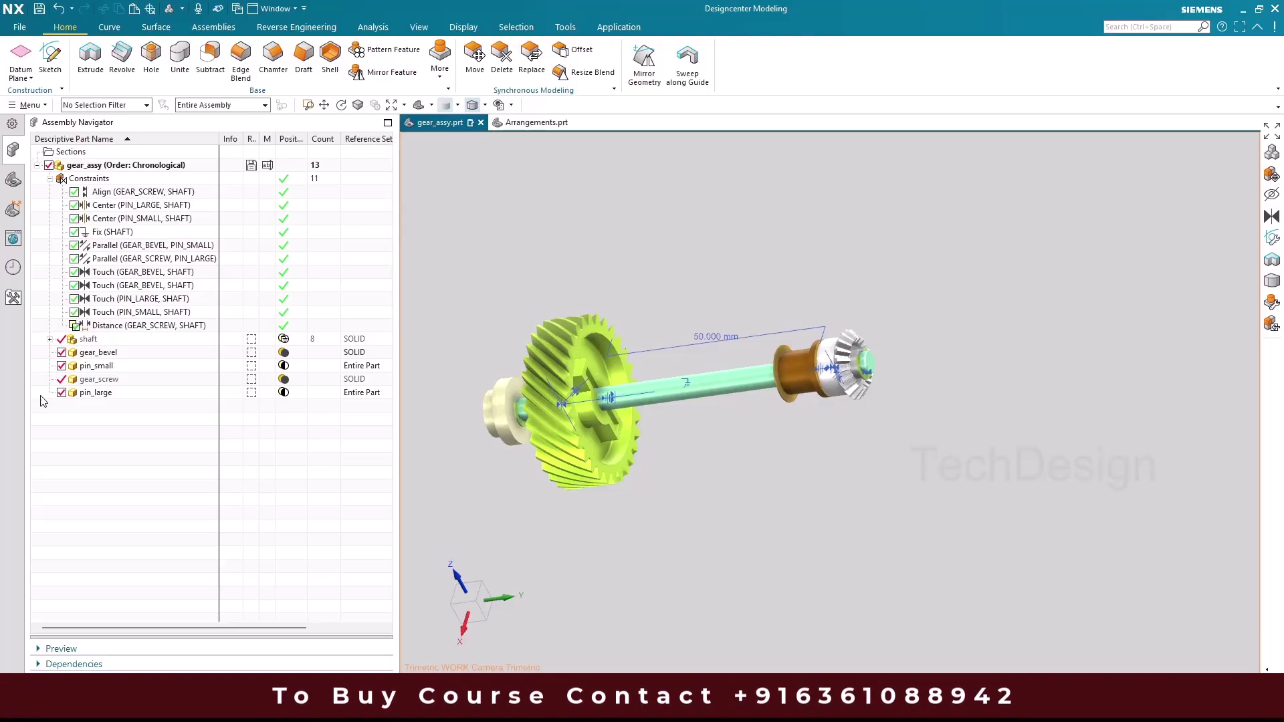
Step: Set the Distance constraint between GEAR_SCREW and SHAFT to 15 mm in gear_assy's active 15MM arrangement, and collapse the constraints list
double_click(104, 326)
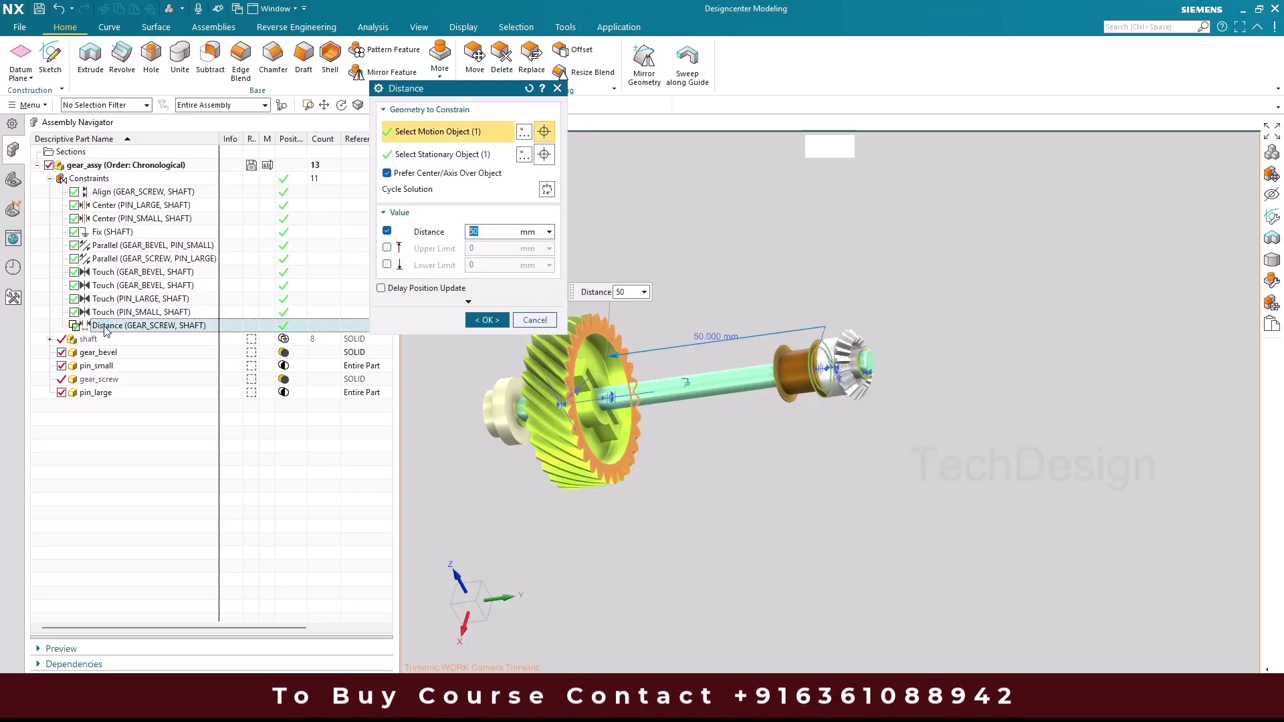
type("15")
left_click(485, 319)
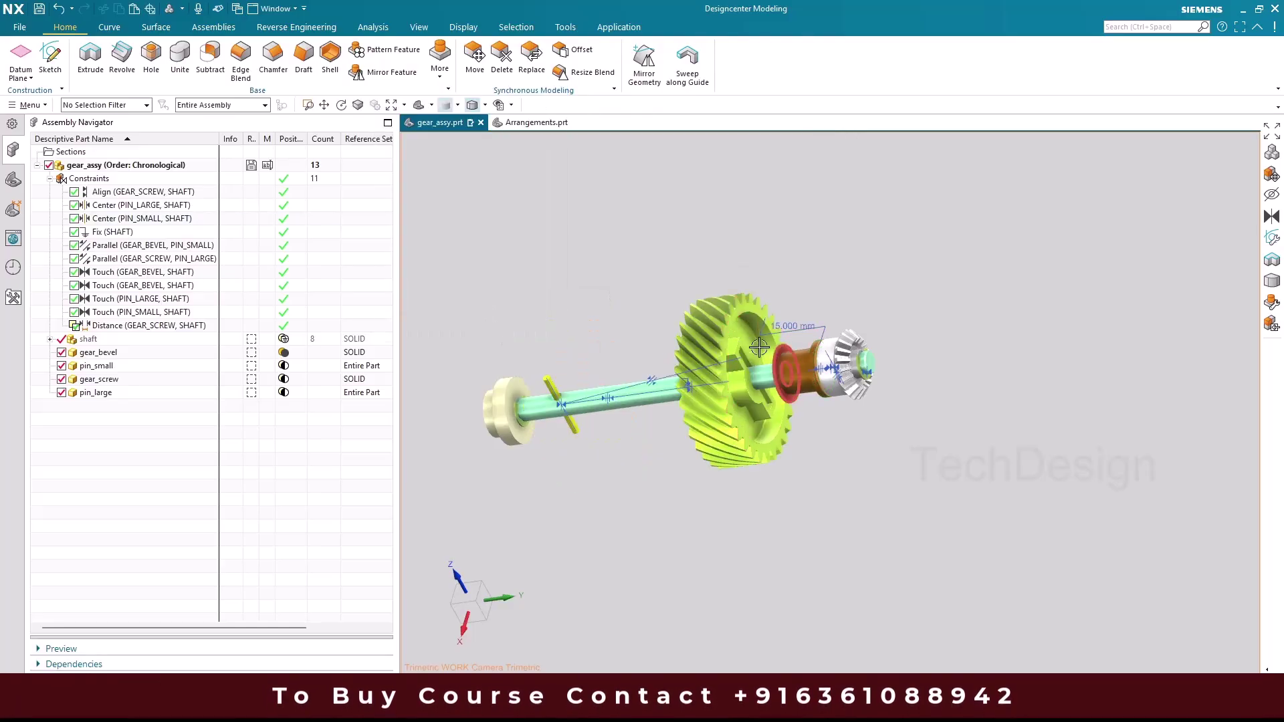
right_click(146, 167)
mouse_move(254, 232)
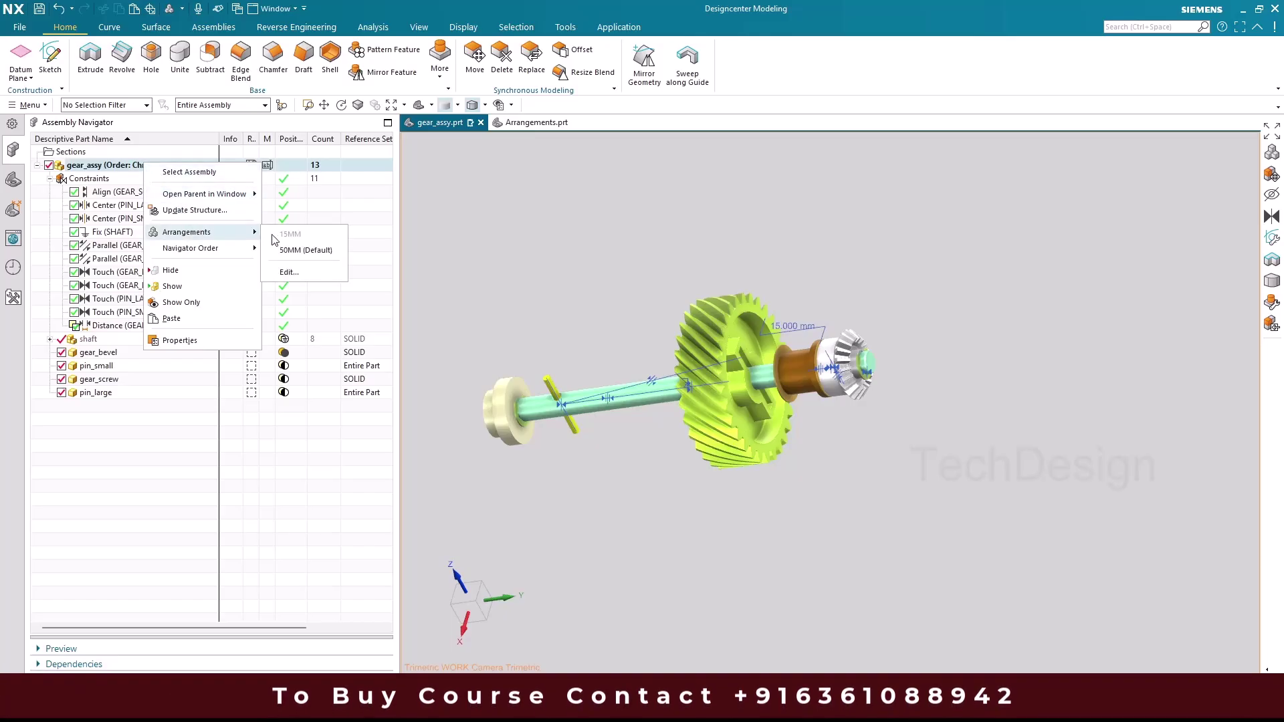
left_click(85, 327)
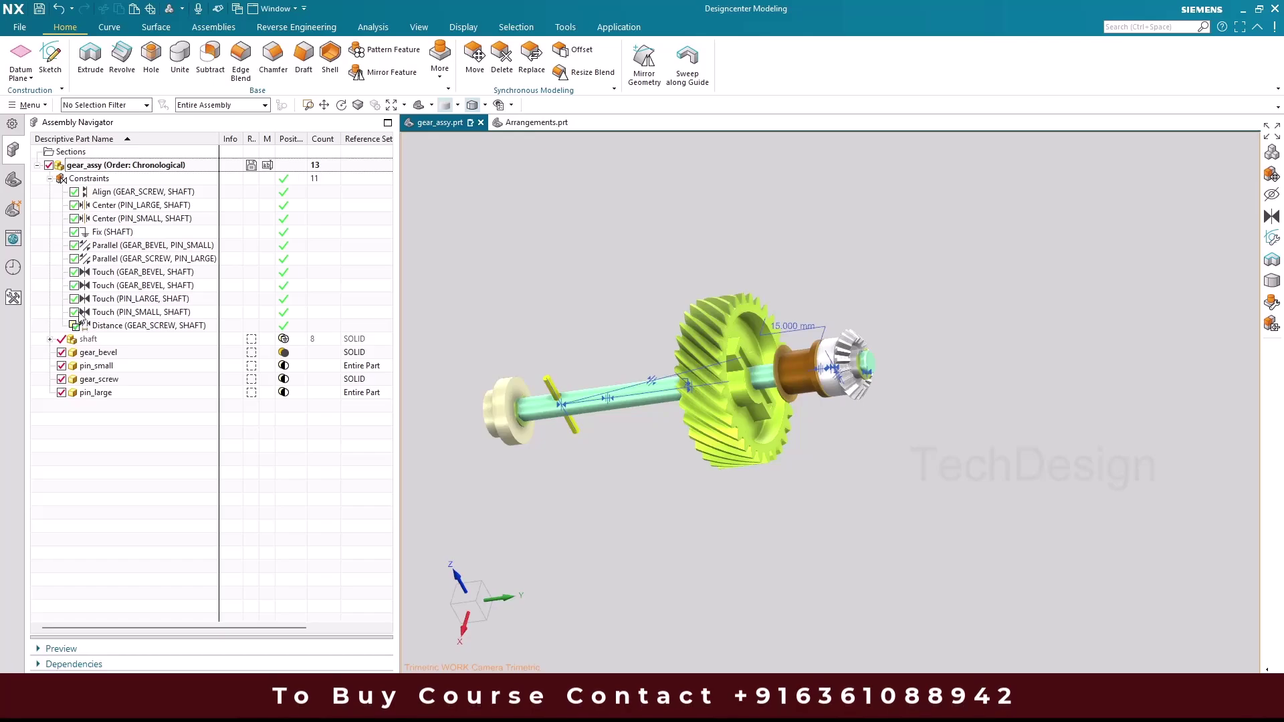
left_click(49, 179)
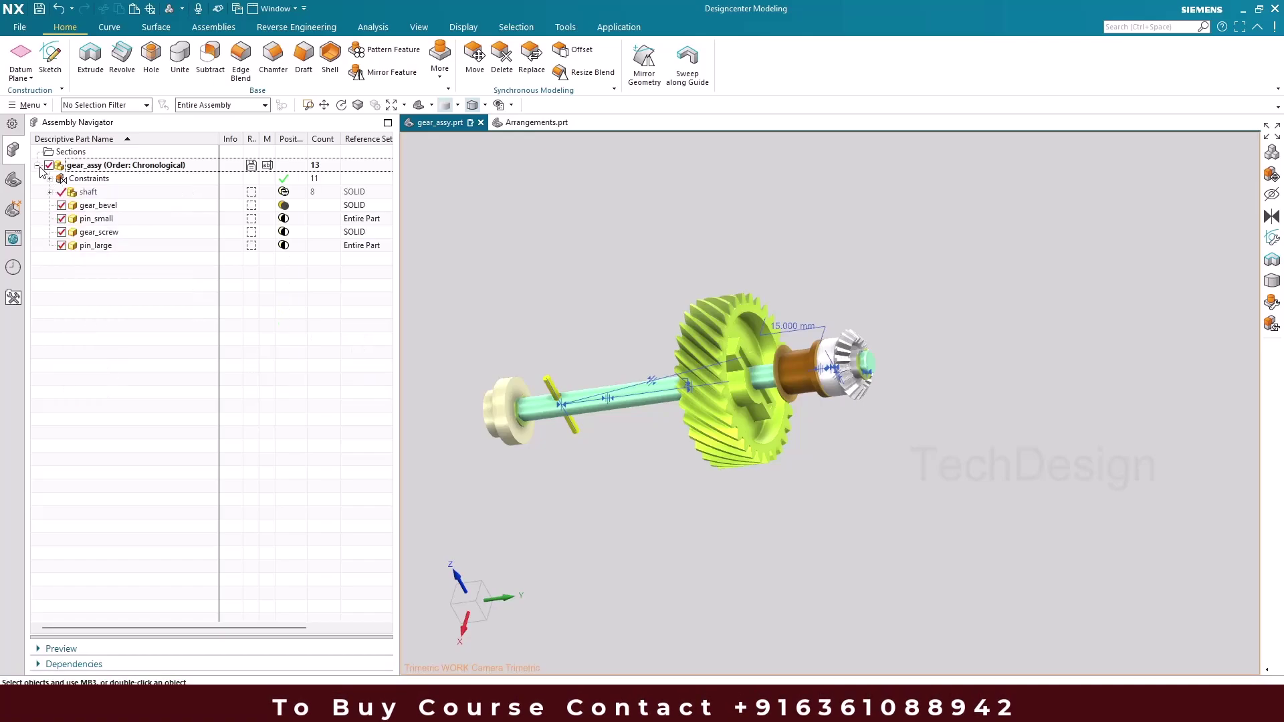
Step: Switch to the Arrangements.prt assembly and apply the 15MM arrangement to its gear_assy component
left_click(560, 122)
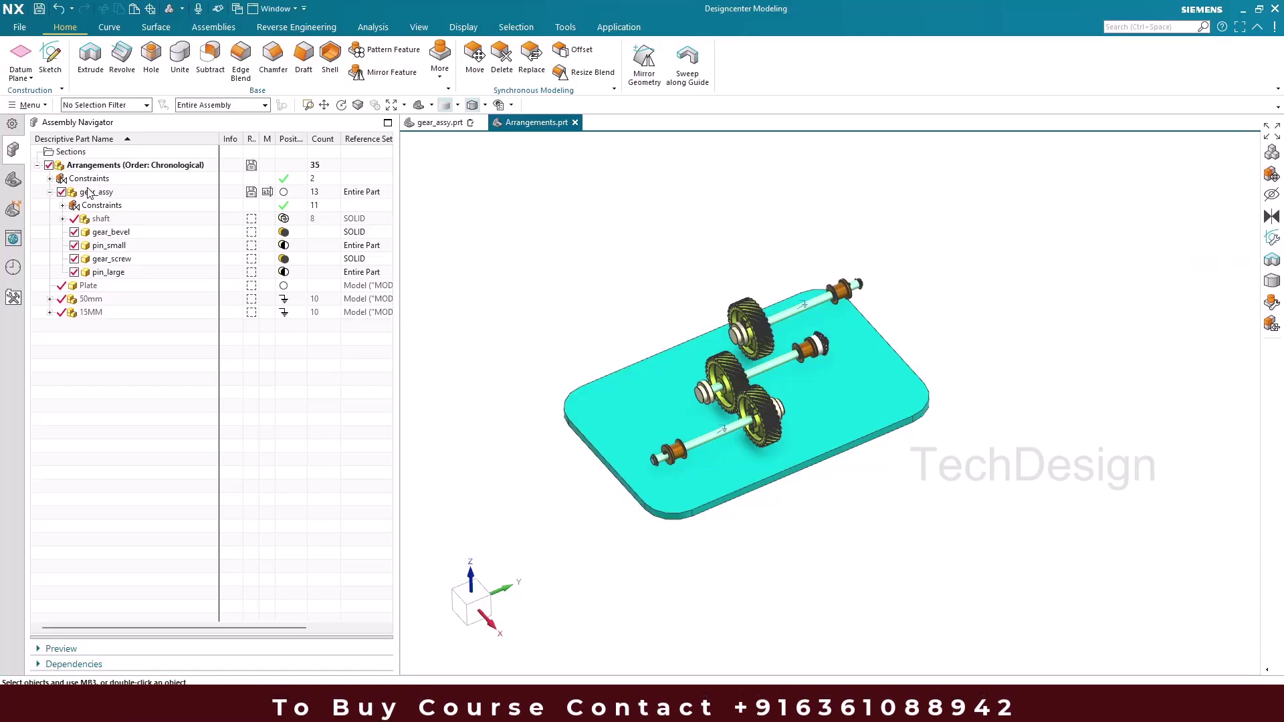
left_click(87, 192)
right_click(87, 192)
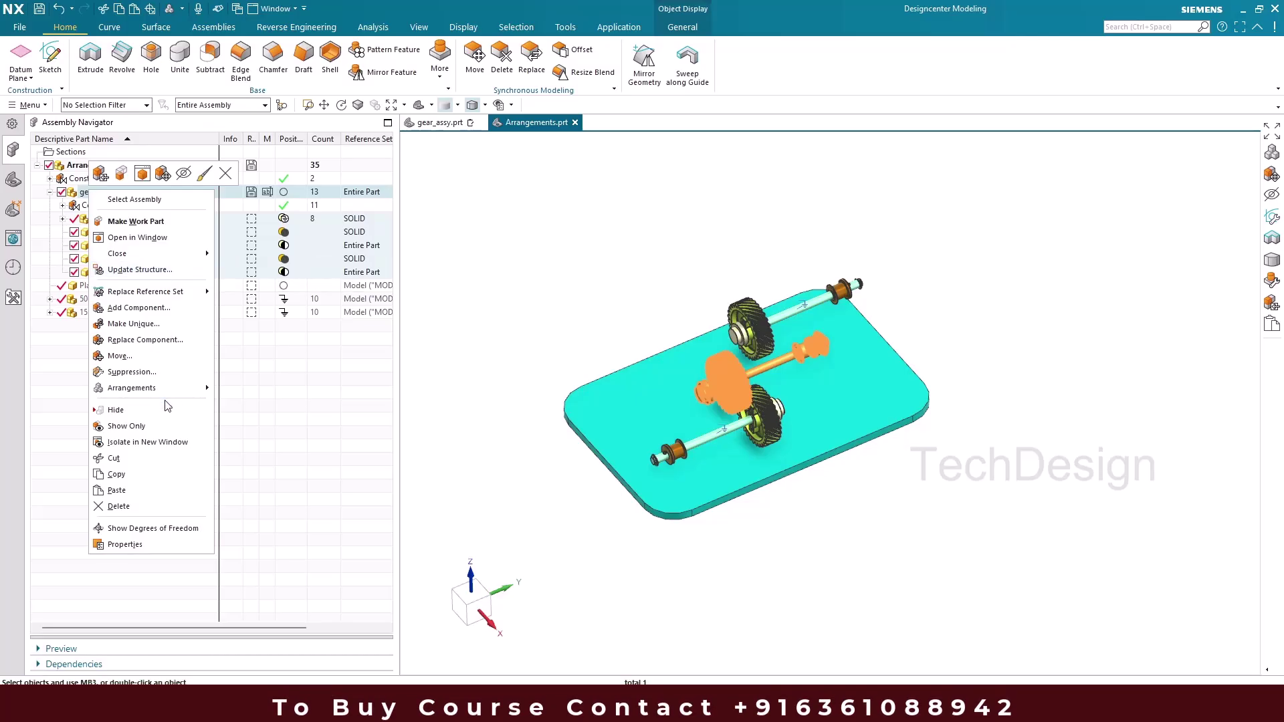
mouse_move(177, 389)
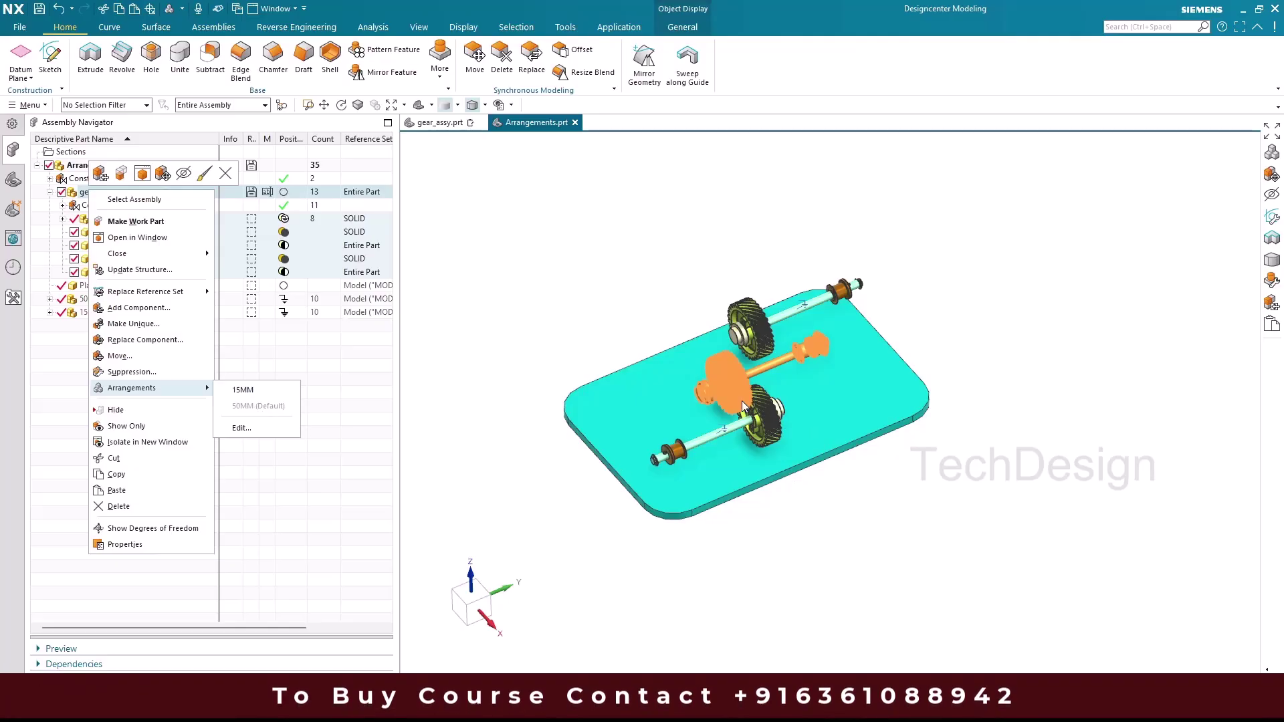
left_click(568, 323)
scroll(724, 390, "up", 5)
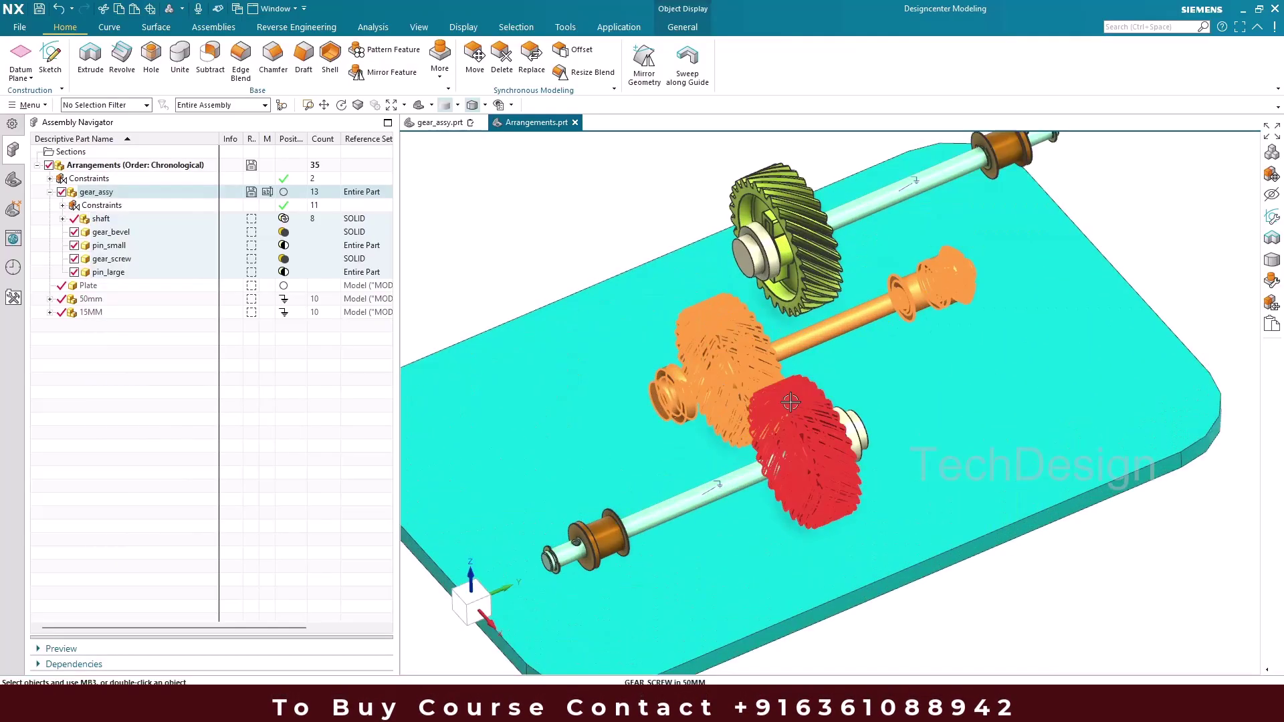
left_click(568, 252)
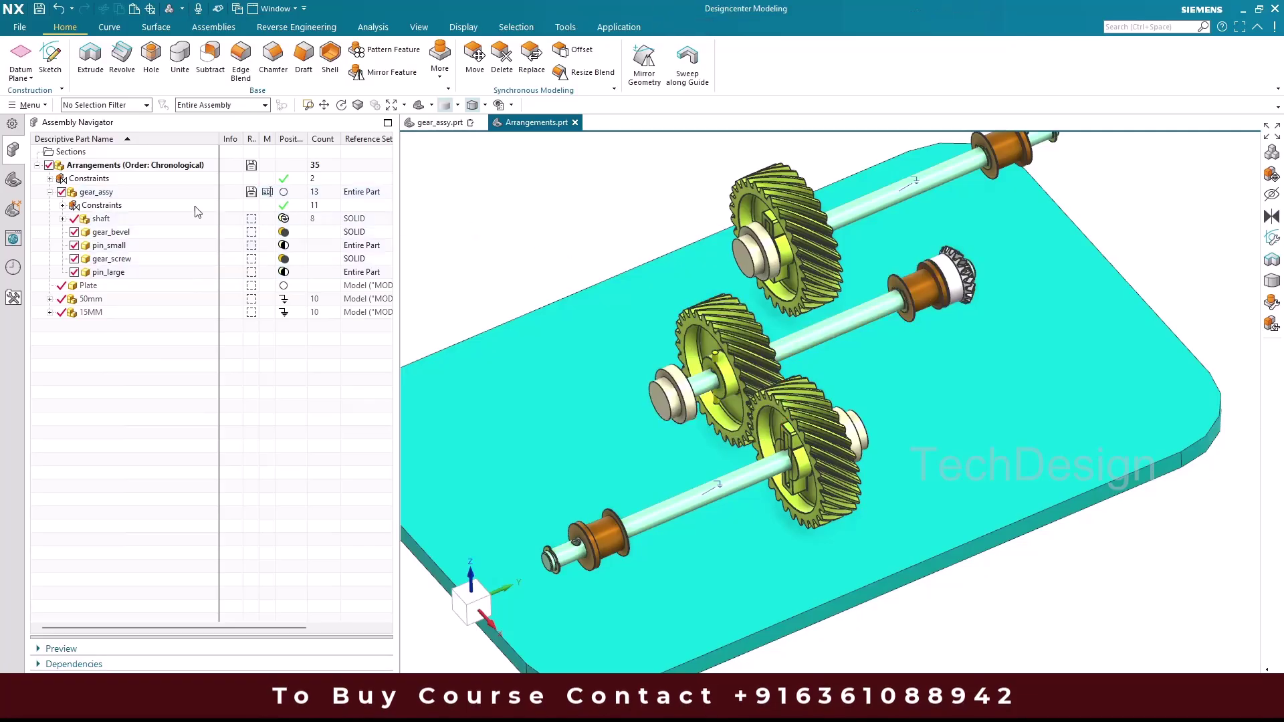
right_click(145, 195)
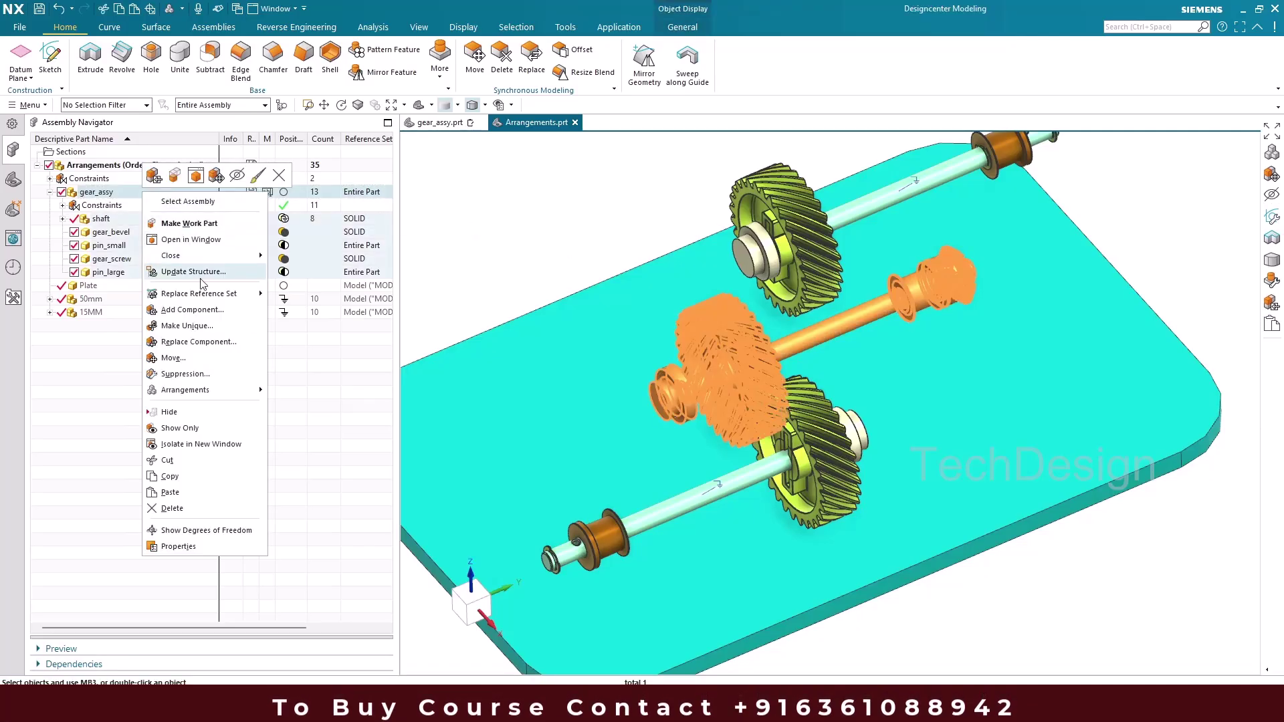
mouse_move(221, 393)
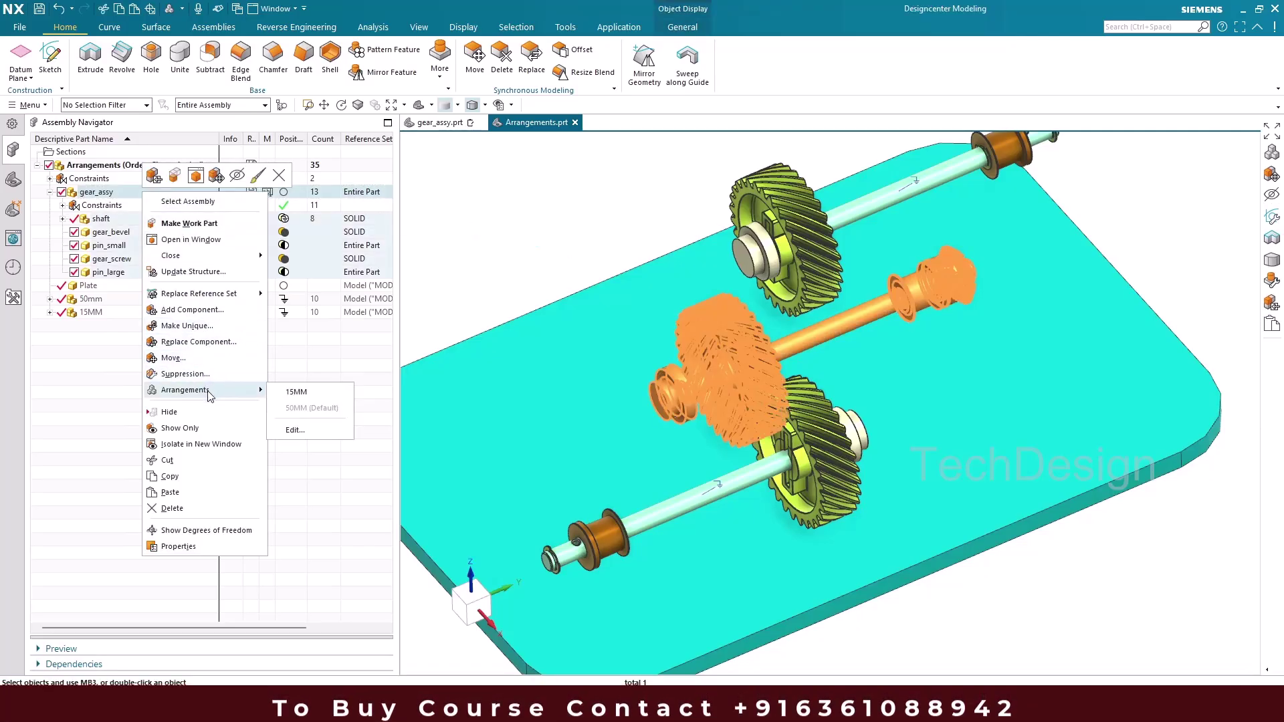
left_click(296, 392)
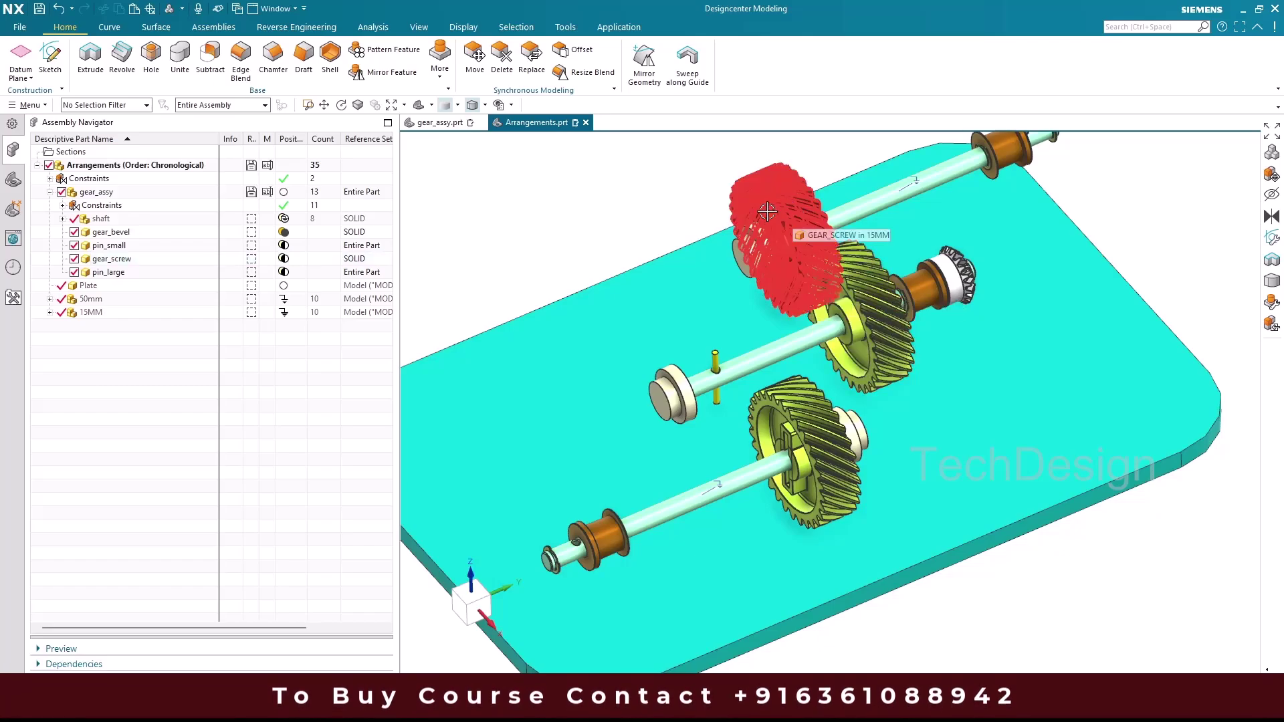
Step: Return the gear_assy component in Arrangements.prt to its default 50MM arrangement
right_click(135, 193)
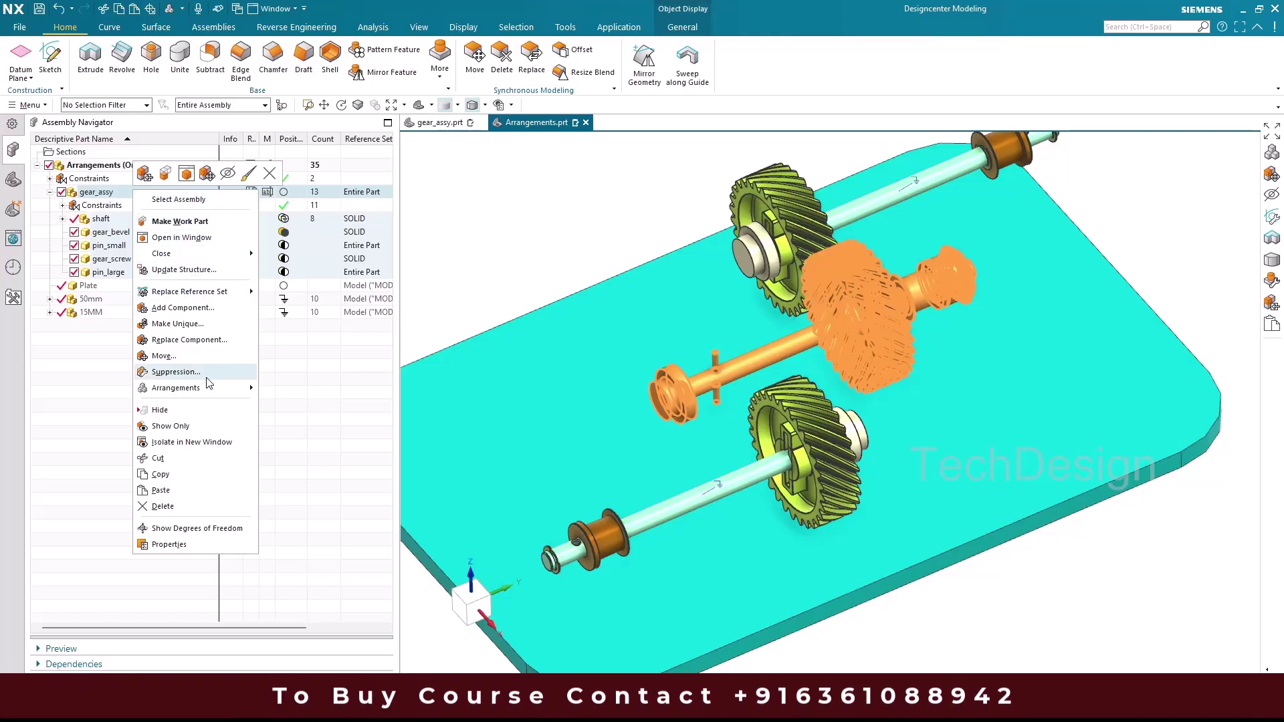
mouse_move(201, 388)
left_click(289, 410)
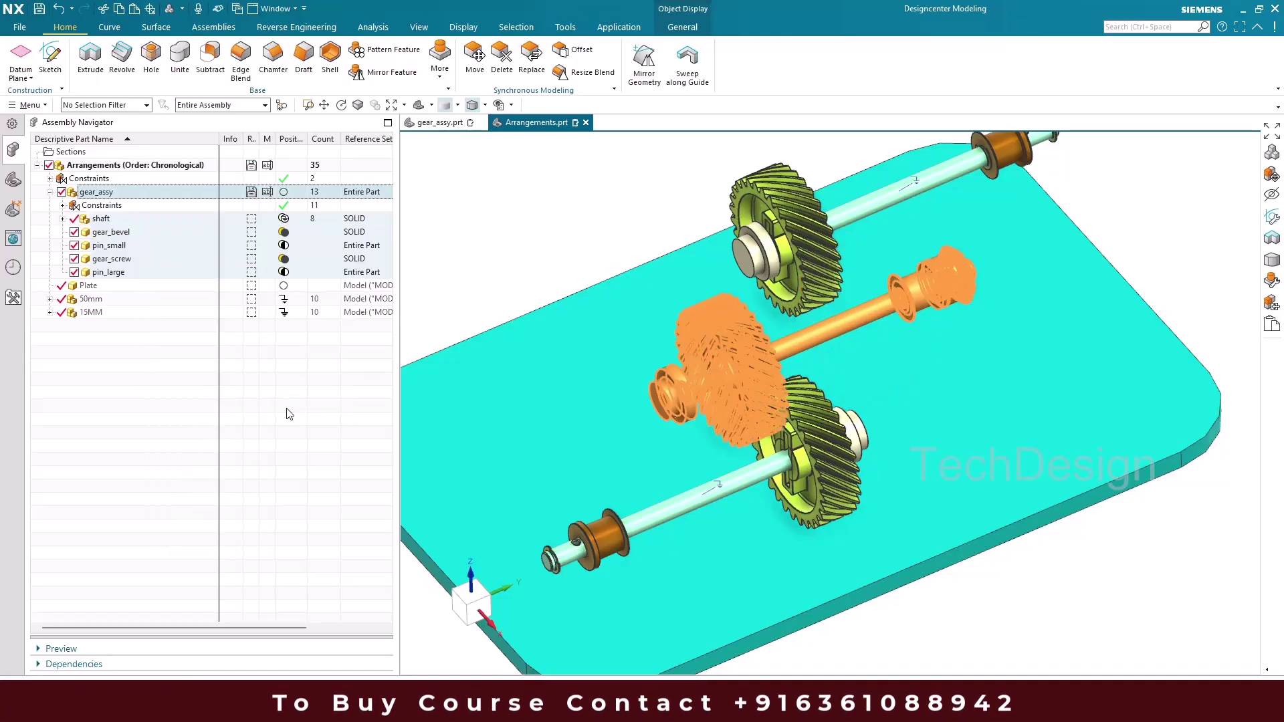
left_click(504, 236)
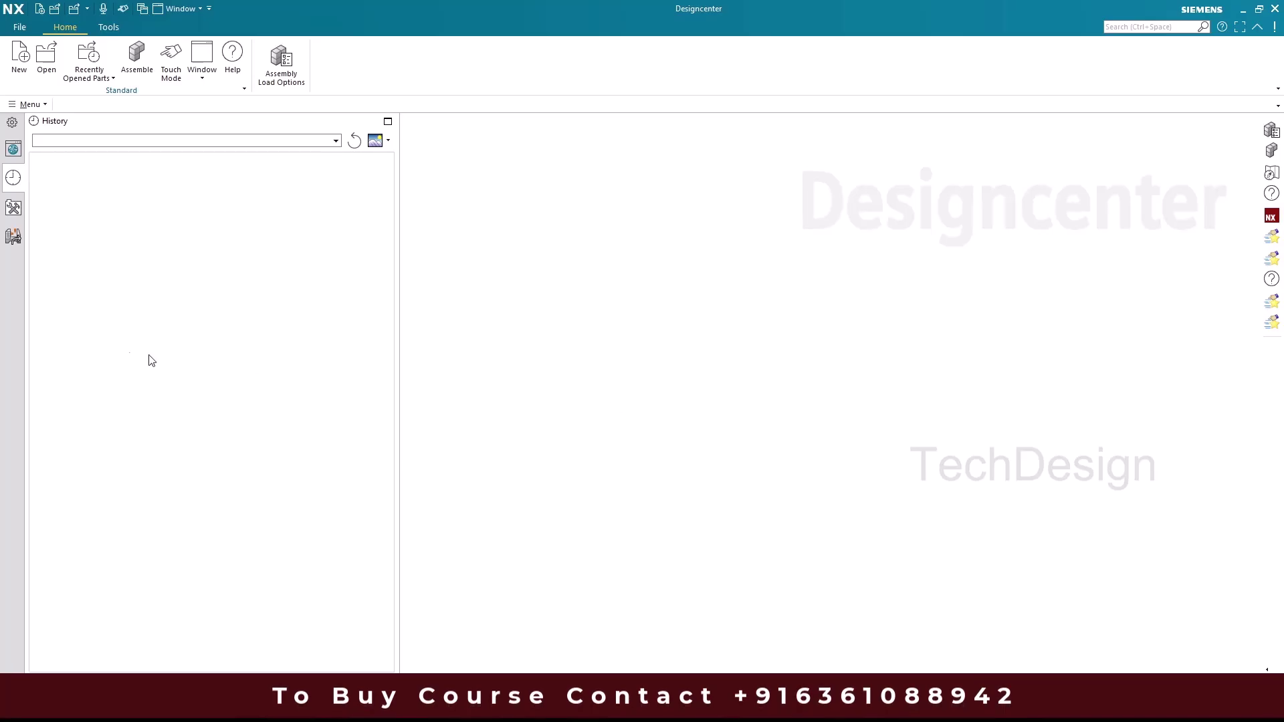
Step: Open the explode part from the Replace Components folder under Advanced Assembly Tutorials
left_click(44, 82)
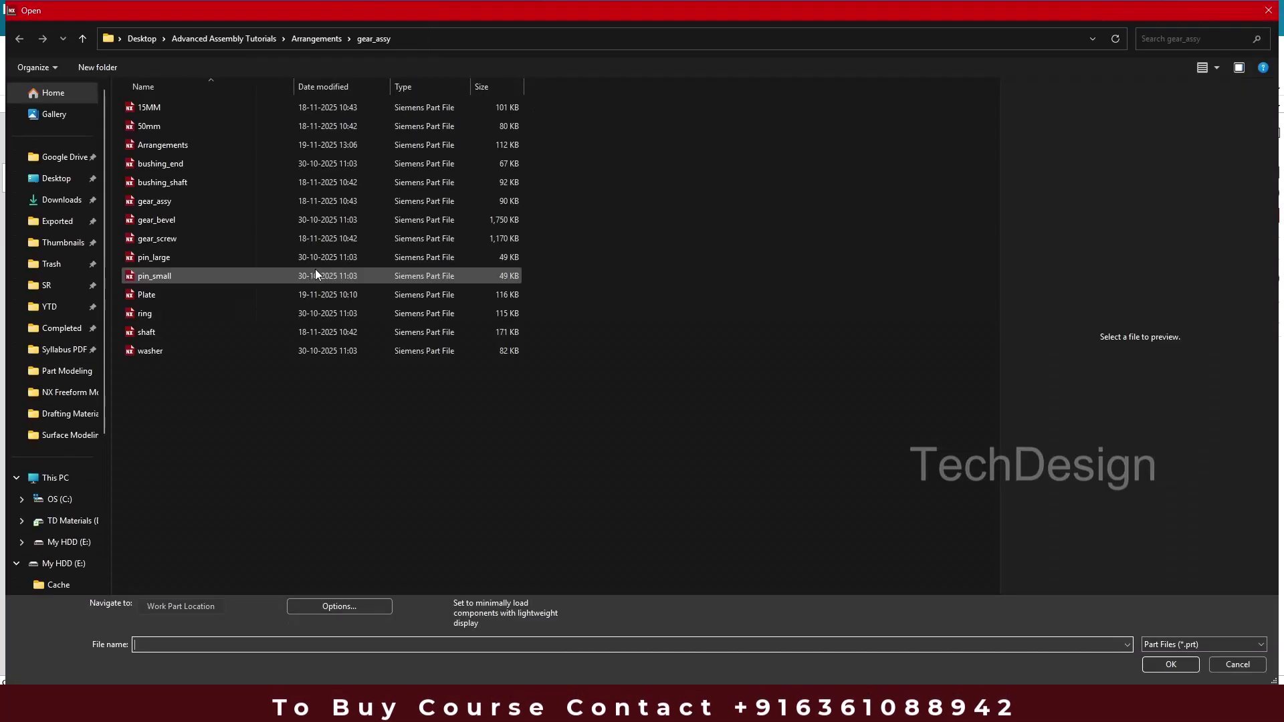
left_click(247, 39)
left_click(196, 163)
double_click(196, 163)
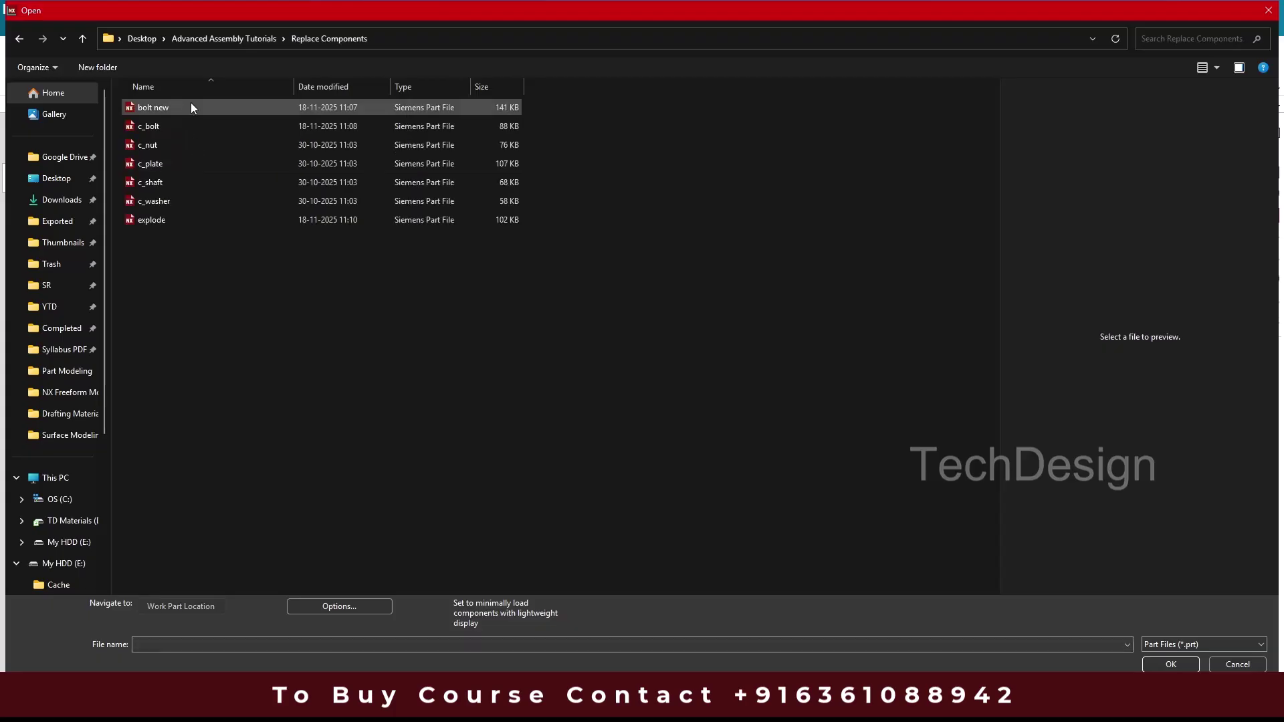
double_click(191, 220)
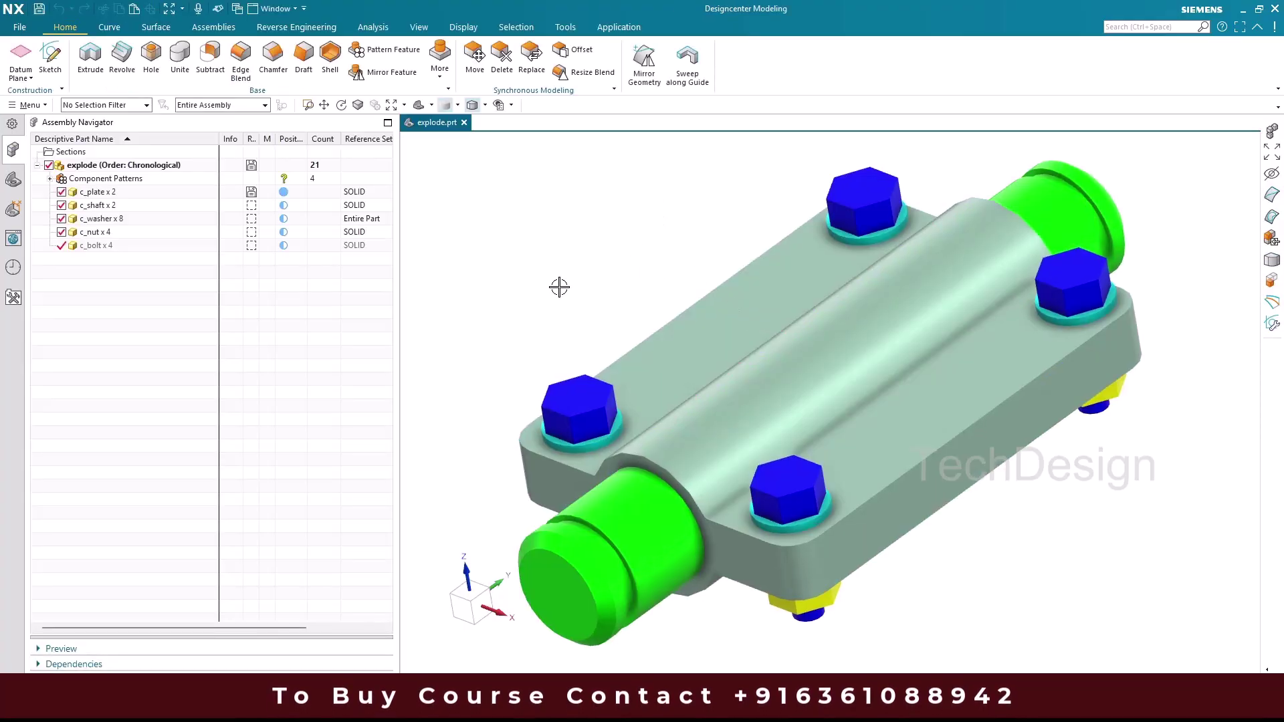
Step: Unpack the four grouped c_bolt components in the explode assembly
scroll(559, 287, "down", 2)
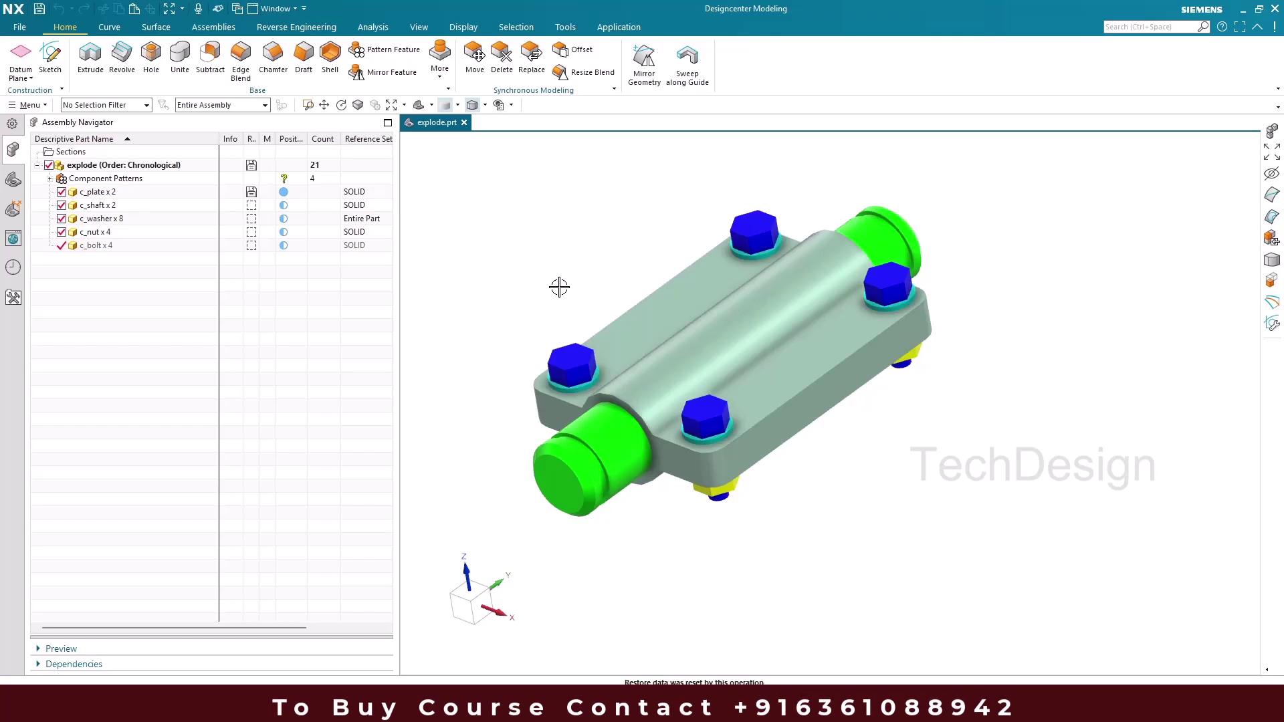
left_click(146, 245)
right_click(145, 245)
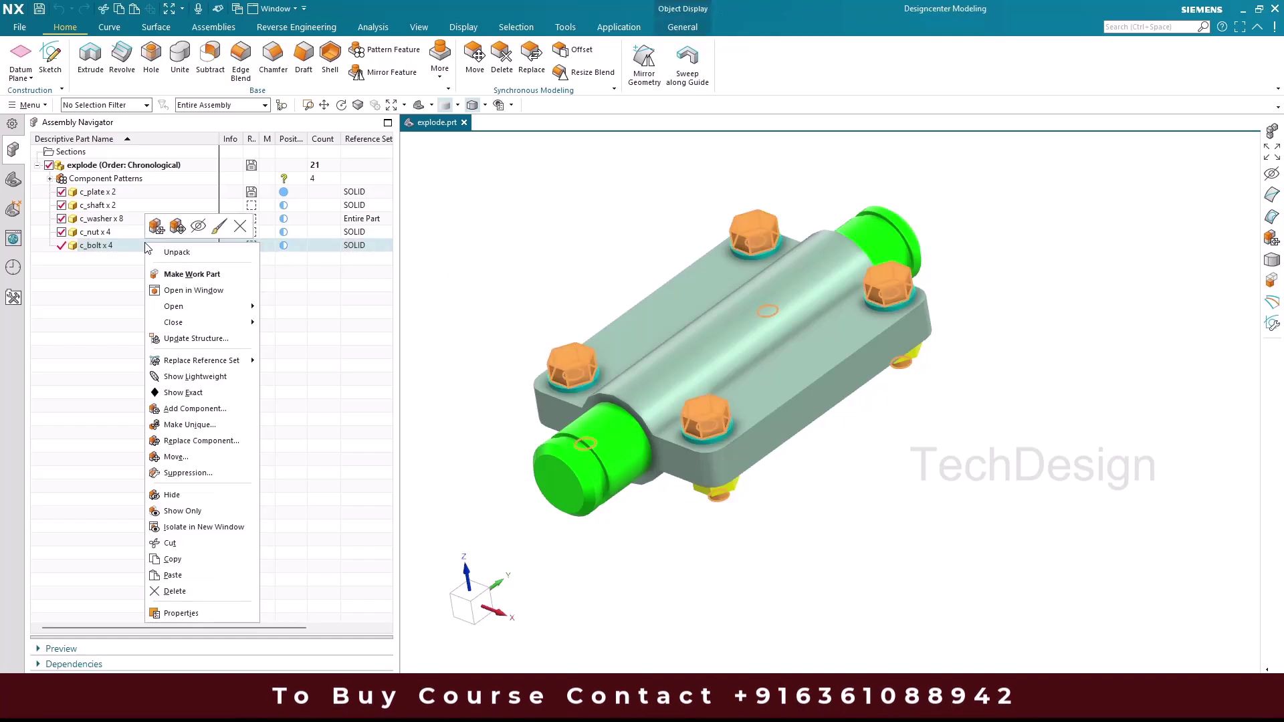
left_click(163, 249)
left_click(128, 338)
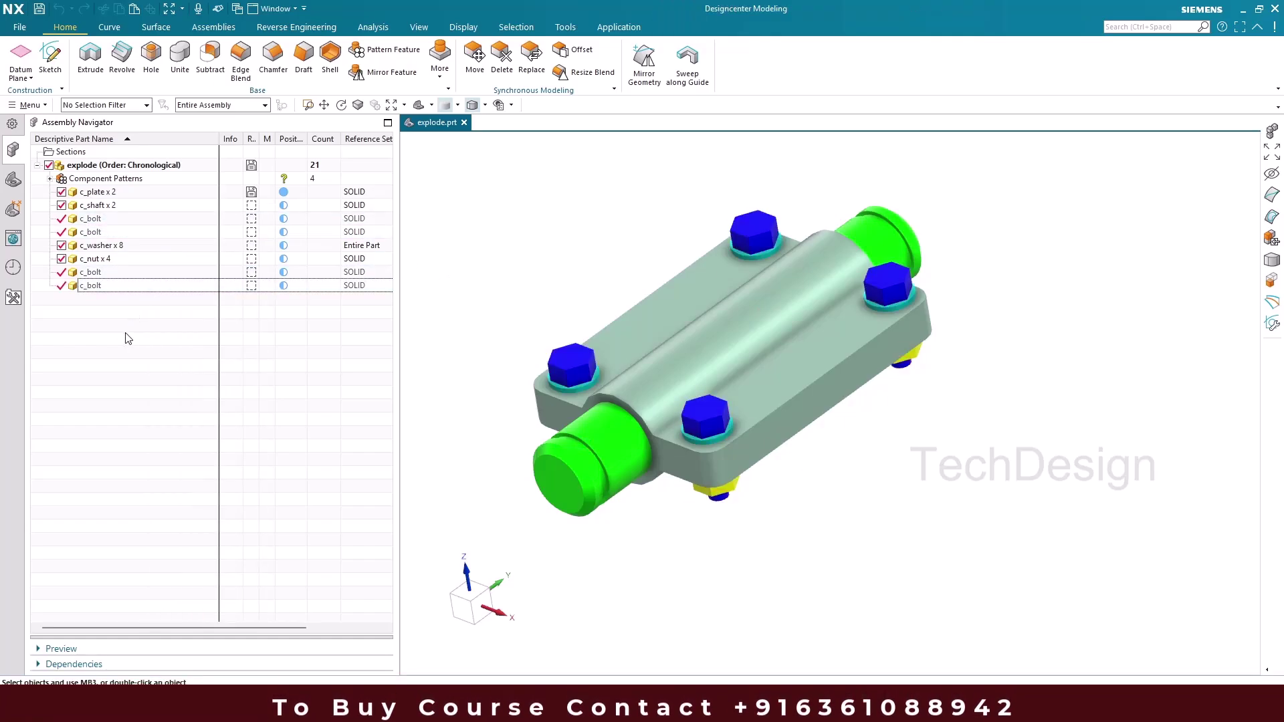
Step: Start Replace Component on the last listed c_bolt and enable replacing all occurrences in the assembly
left_click(129, 288)
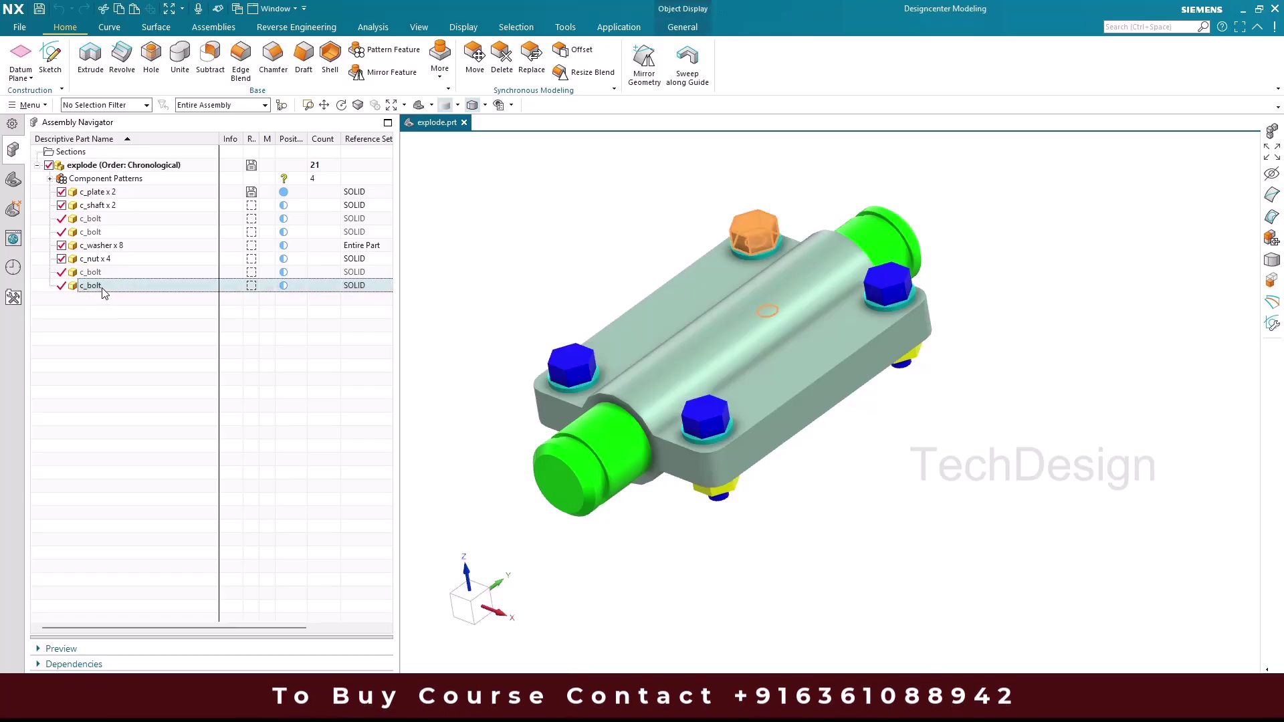
right_click(113, 289)
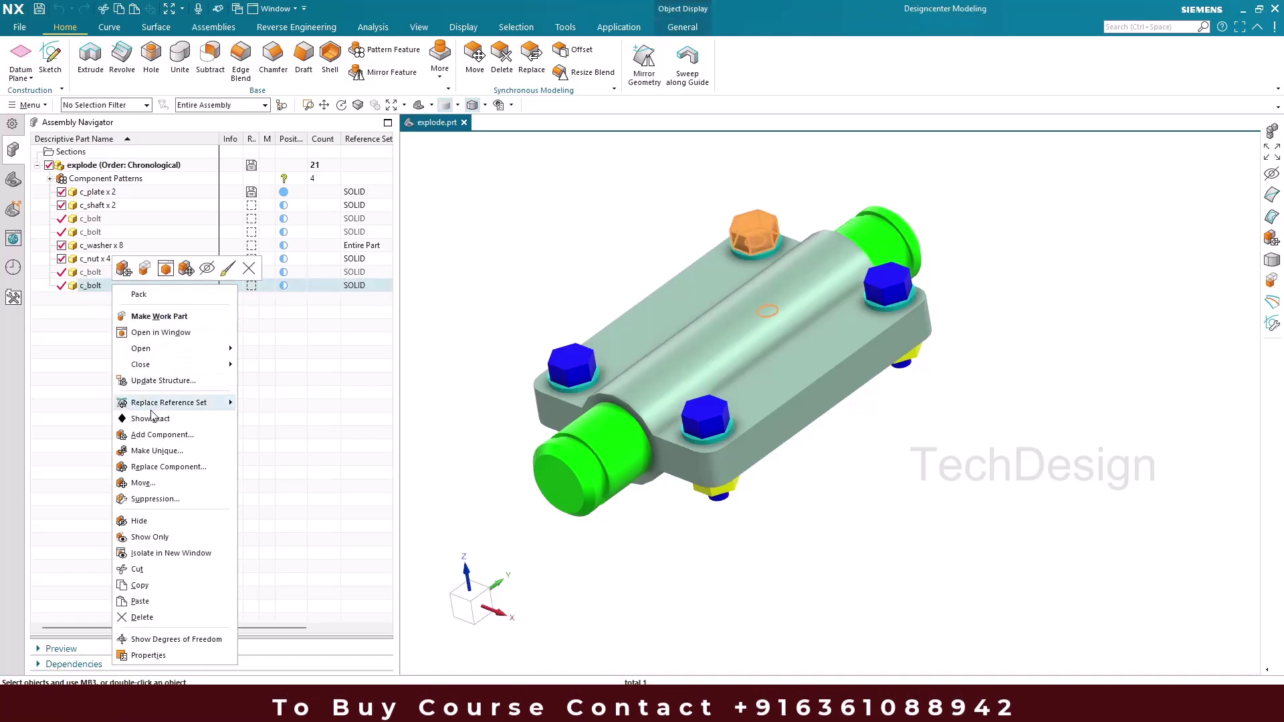
left_click(148, 469)
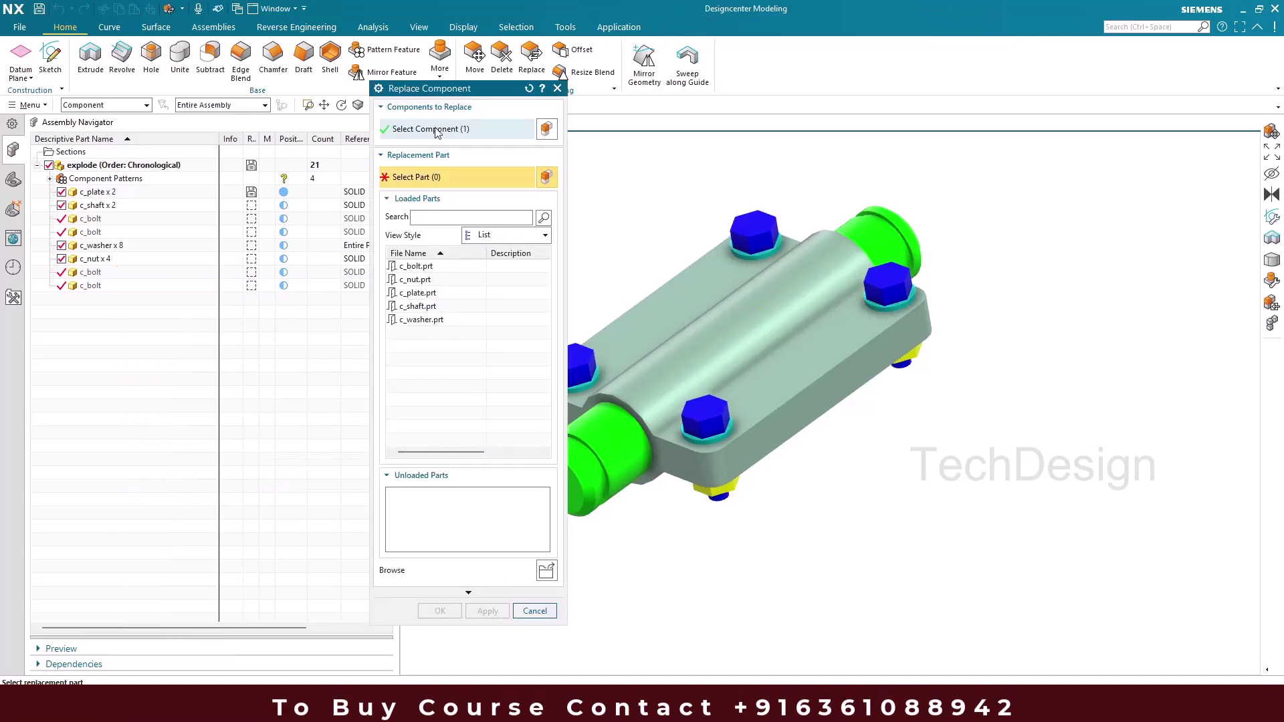
left_click_drag(452, 97, 314, 77)
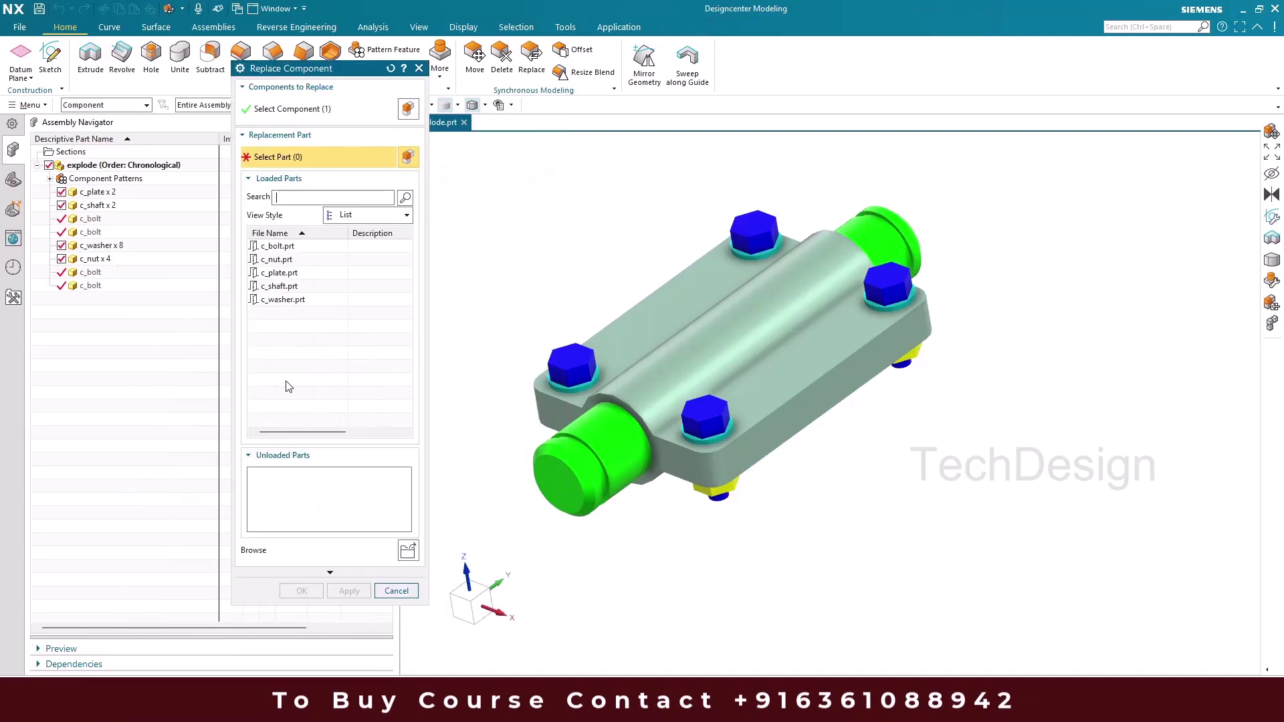
left_click(318, 572)
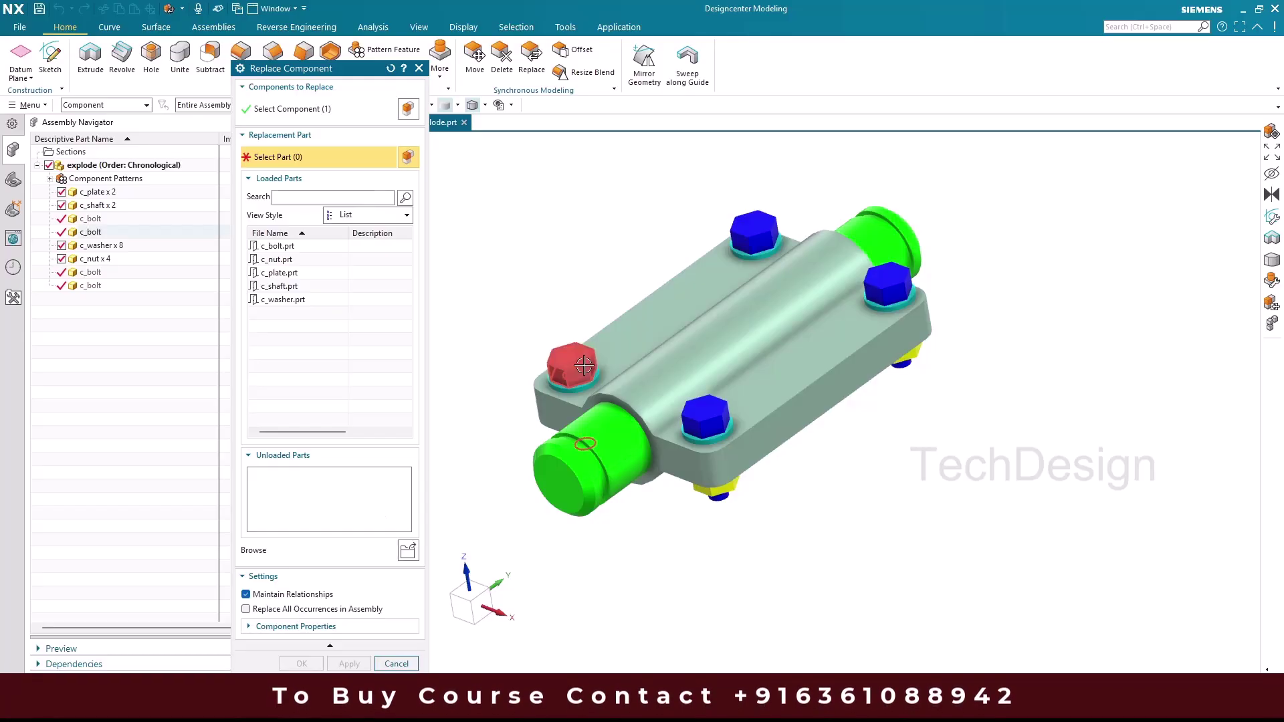
left_click(287, 611)
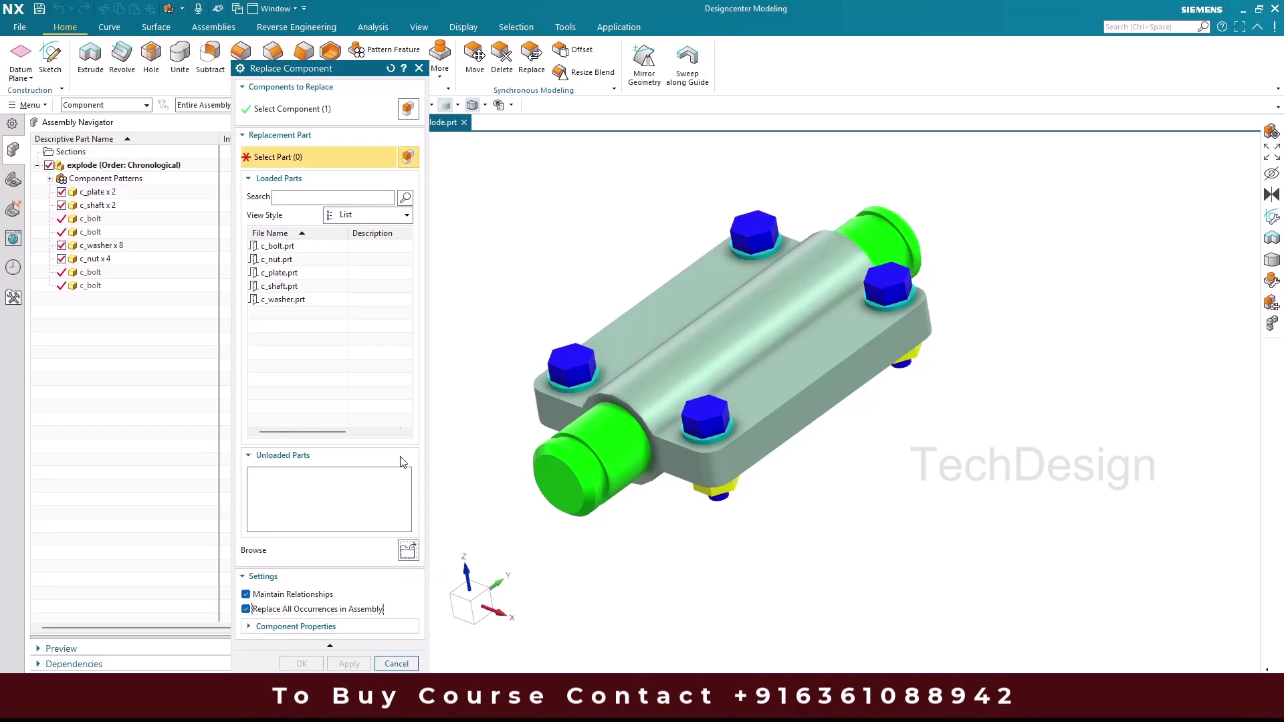
Step: Choose the bolt new part file as the replacement and replace all c_bolt components with it
left_click(407, 551)
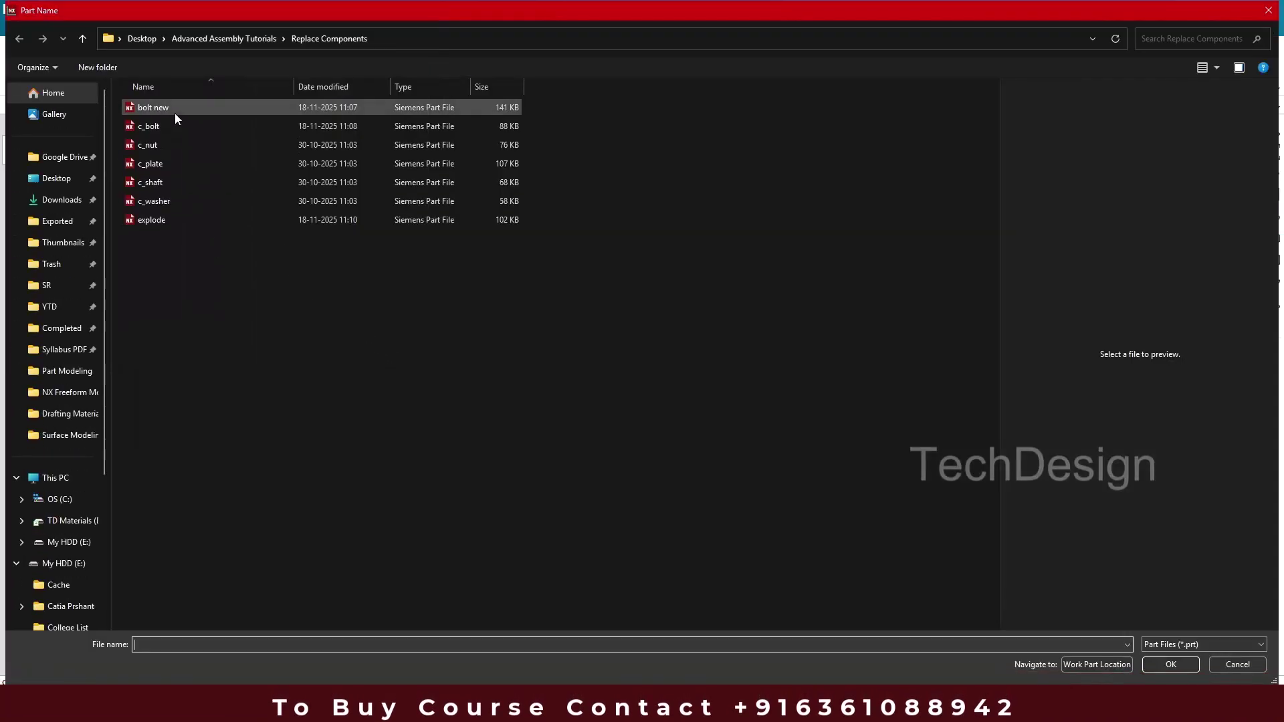
left_click(144, 110)
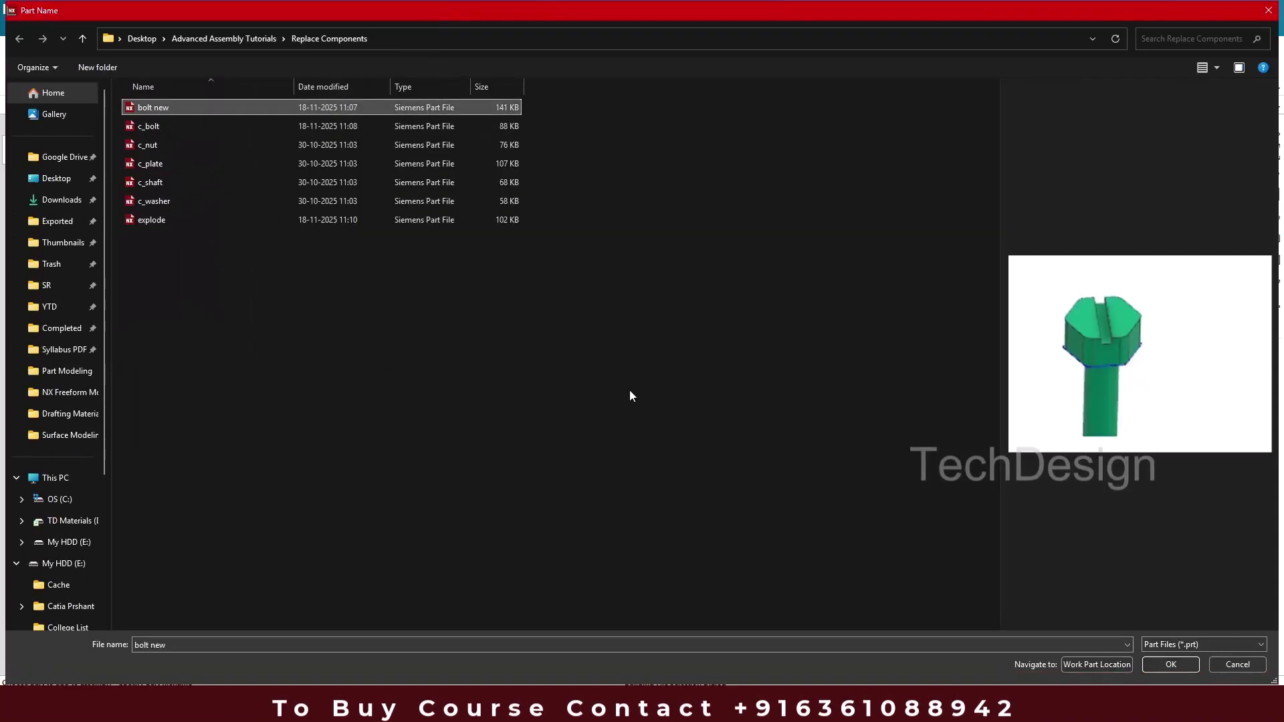
left_click(1170, 664)
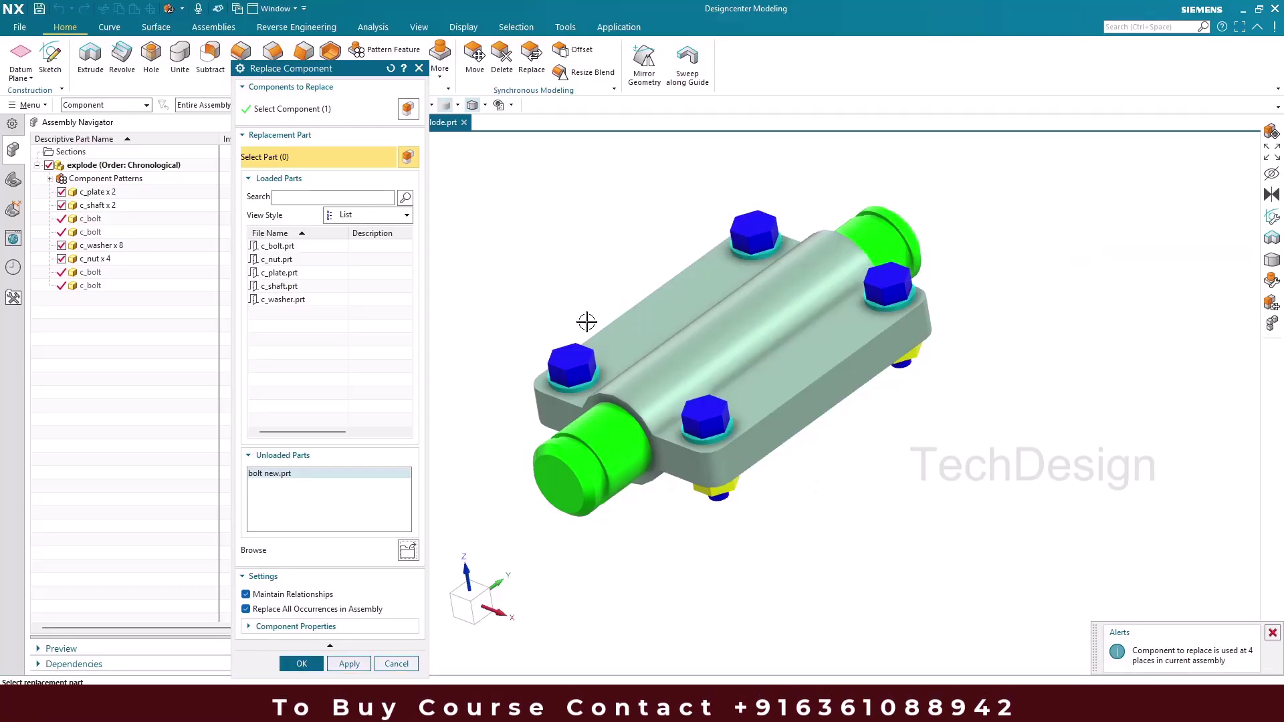
scroll(588, 321, "up", 2)
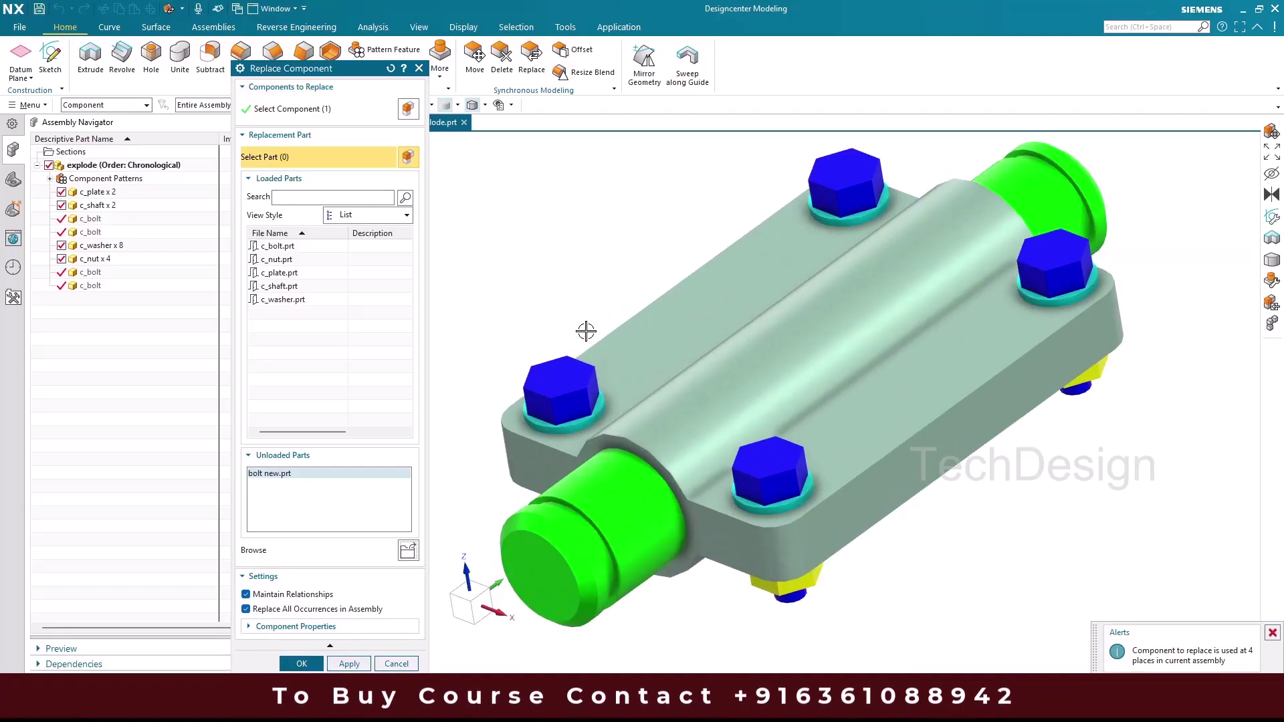
scroll(585, 331, "down", 4)
left_click(301, 663)
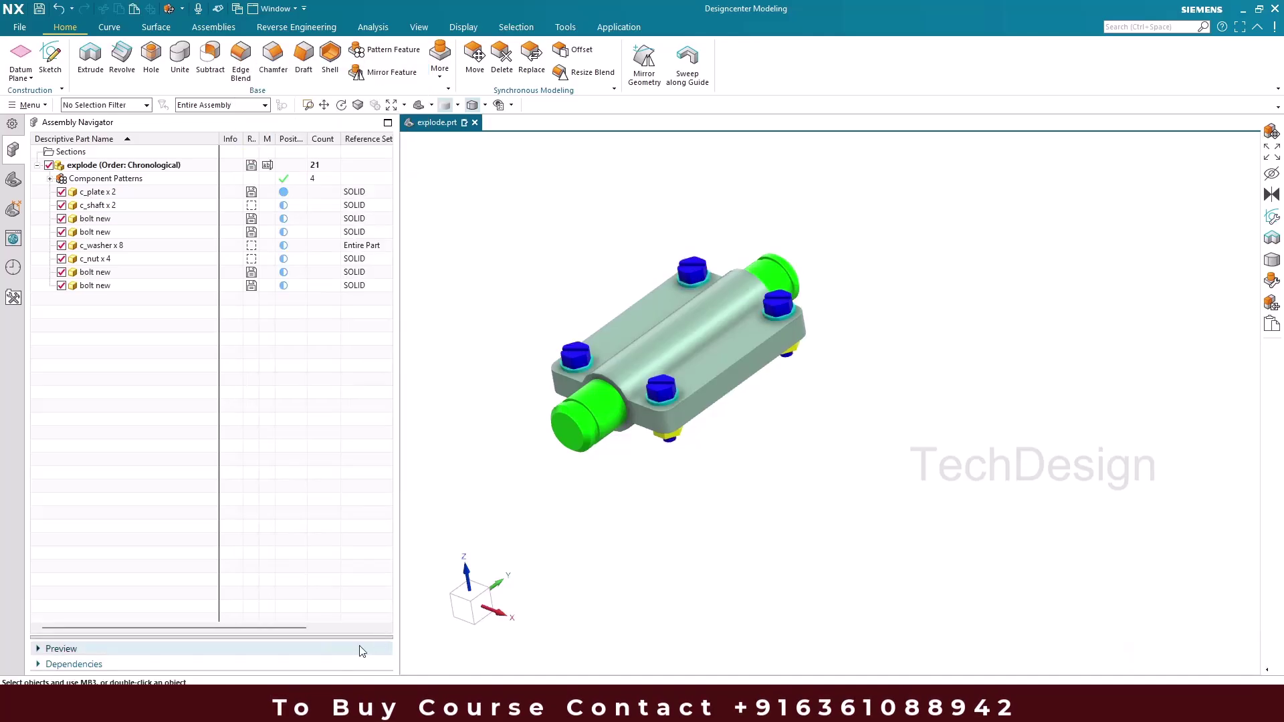
scroll(658, 371, "up", 5)
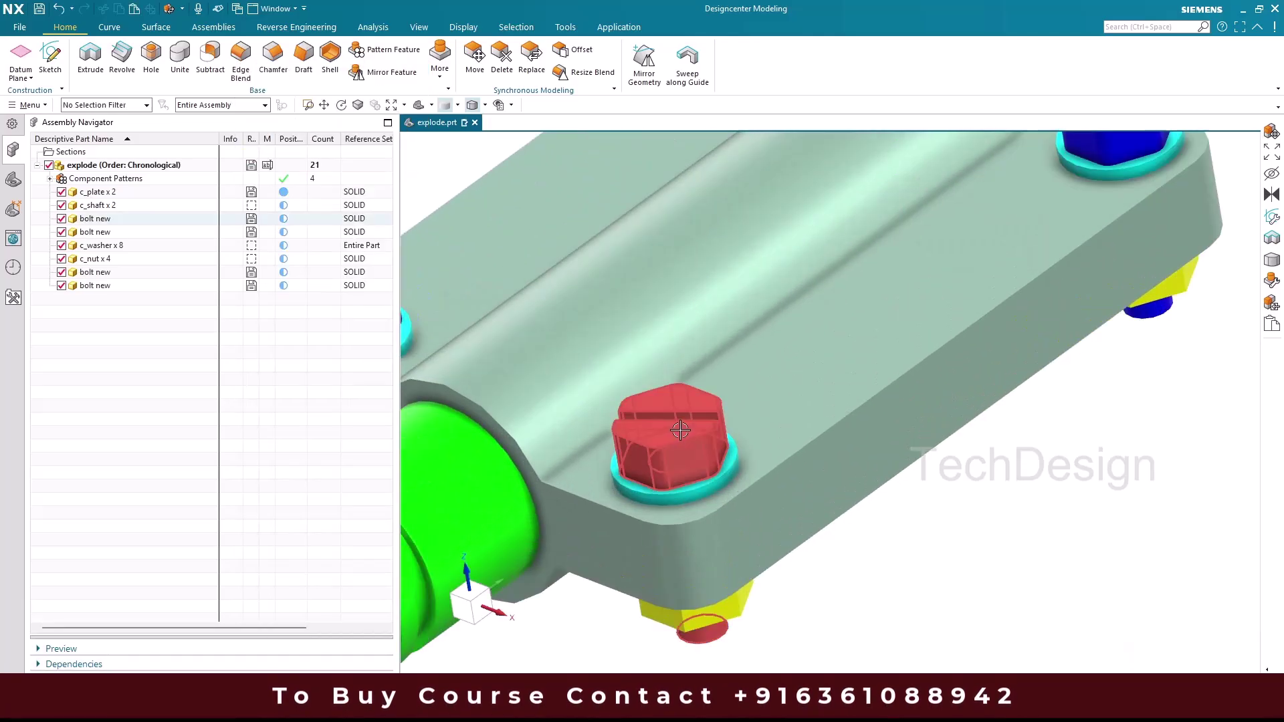
key("ctrl+f")
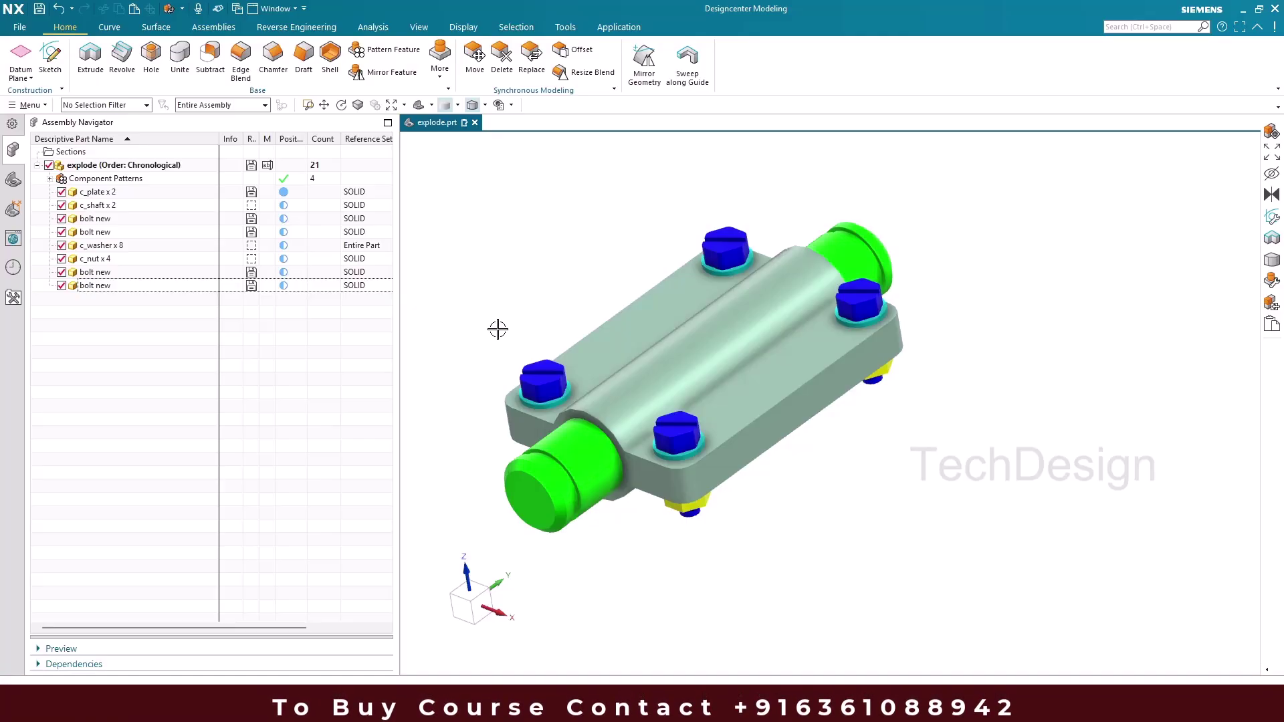
Step: Open the assembly1 part from the Deformables folder under Advanced Assembly Tutorials
scroll(495, 298, "up", 4)
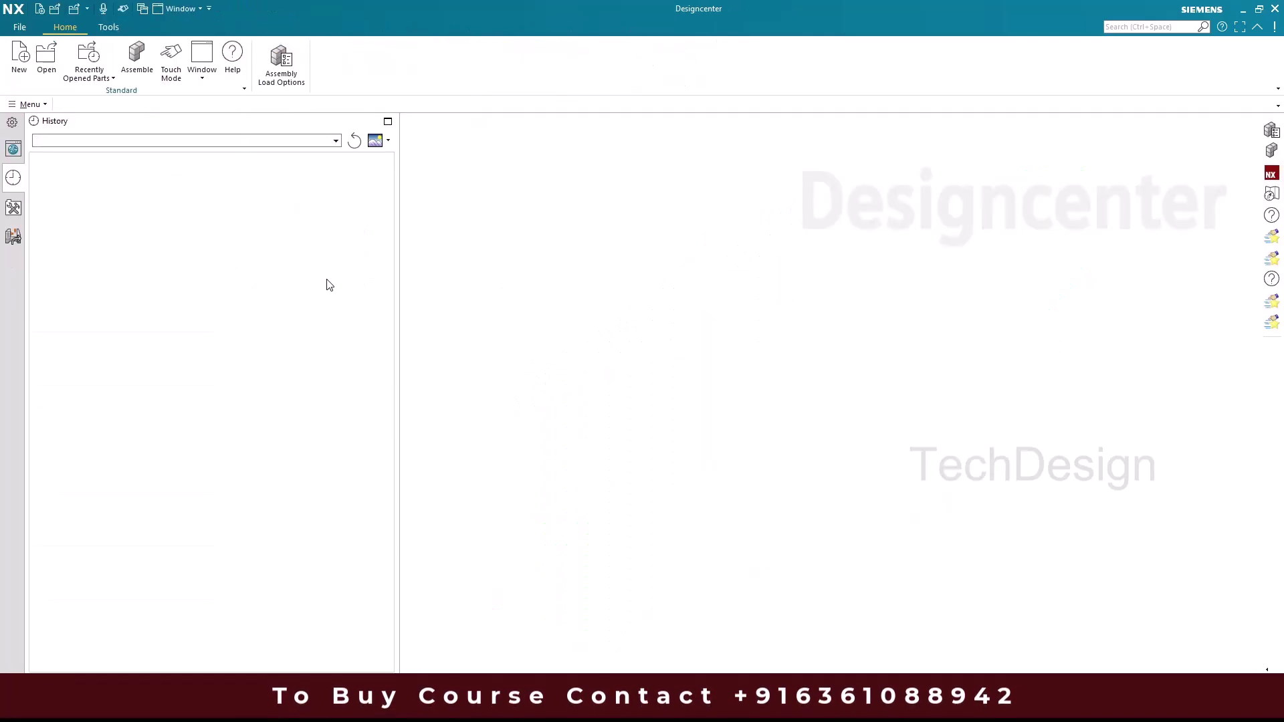
left_click(48, 58)
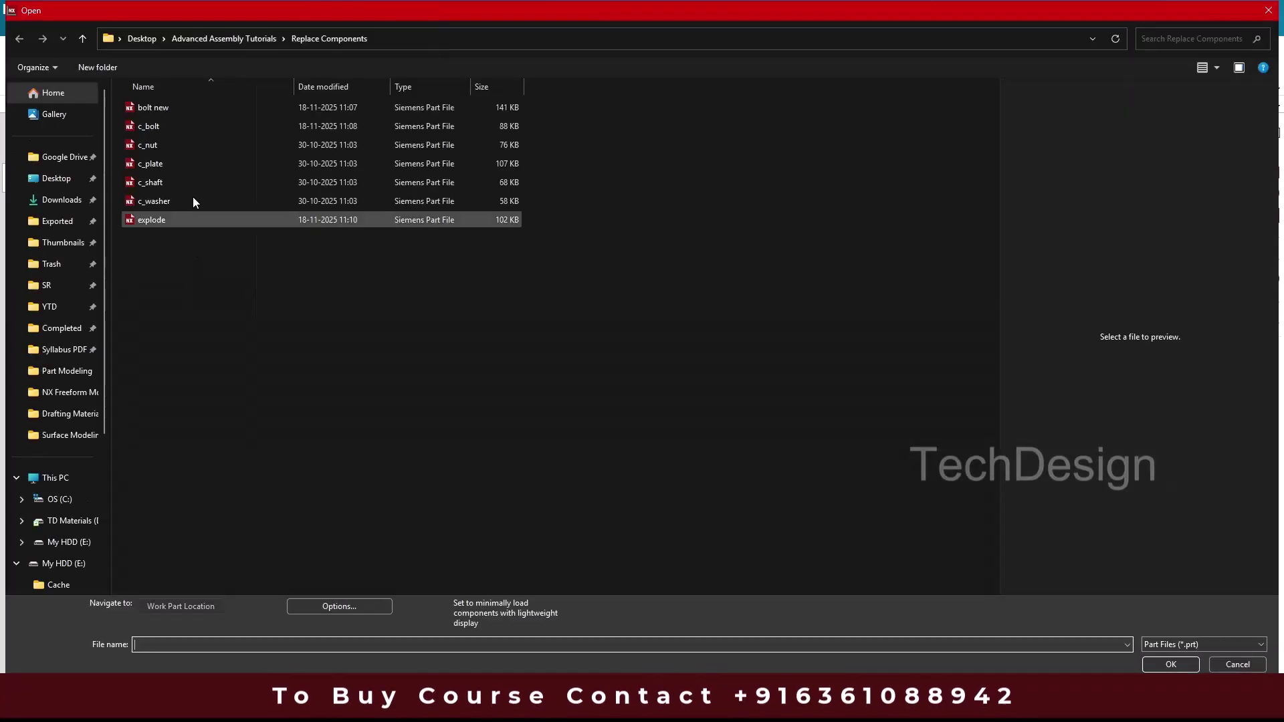
left_click(232, 38)
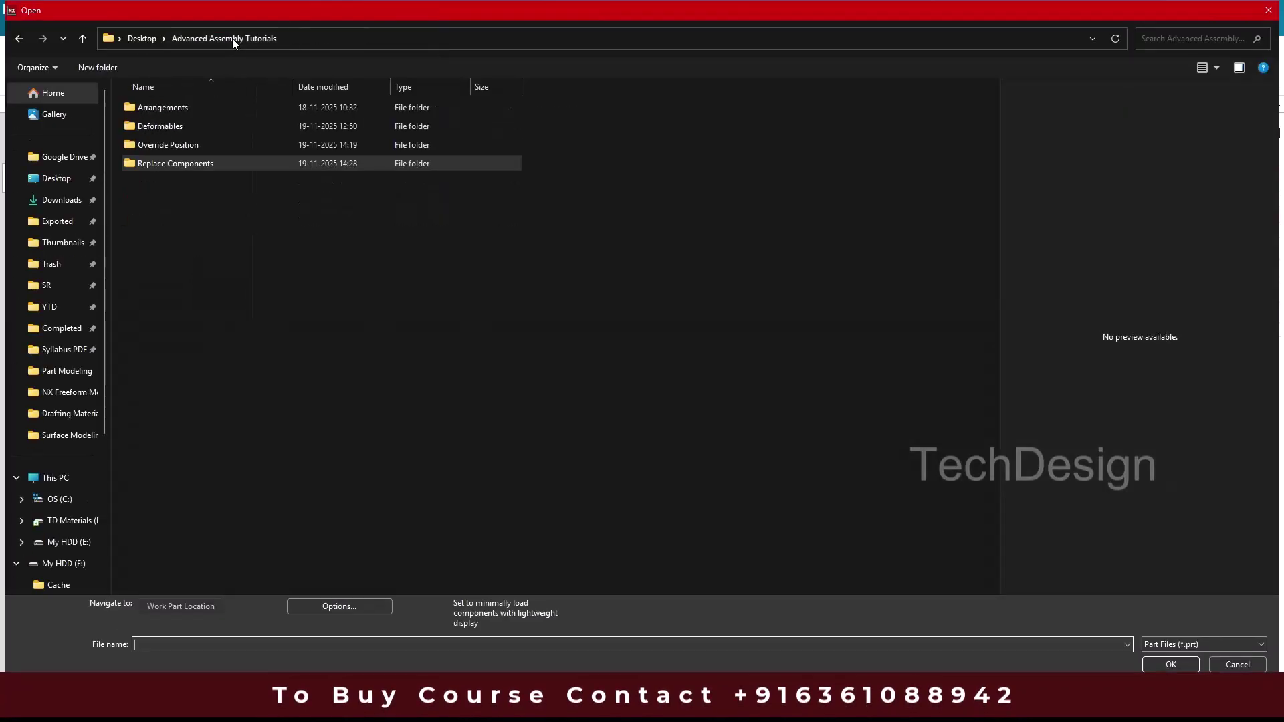
left_click(171, 130)
double_click(171, 130)
double_click(173, 124)
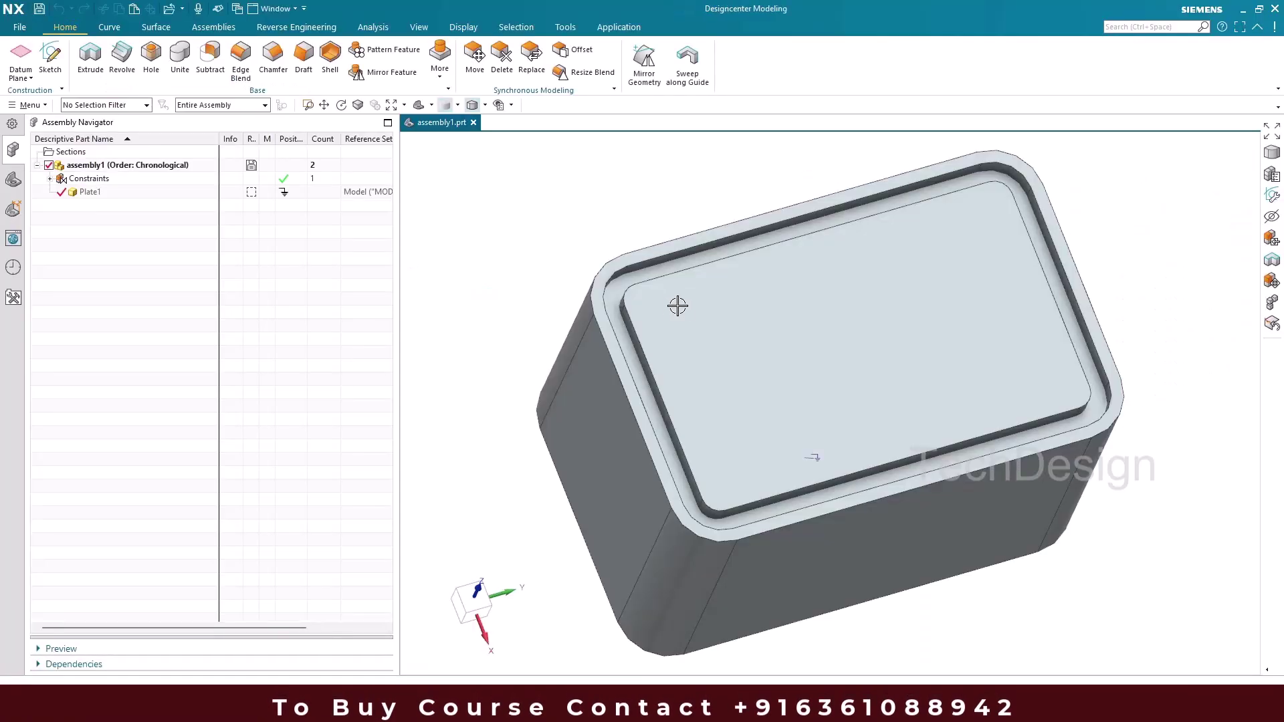
Step: Examine the groove running around the edge of Plate1 in the assembly
scroll(499, 290, "down", 5)
middle_click_drag(507, 388, 538, 295)
scroll(537, 295, "up", 5)
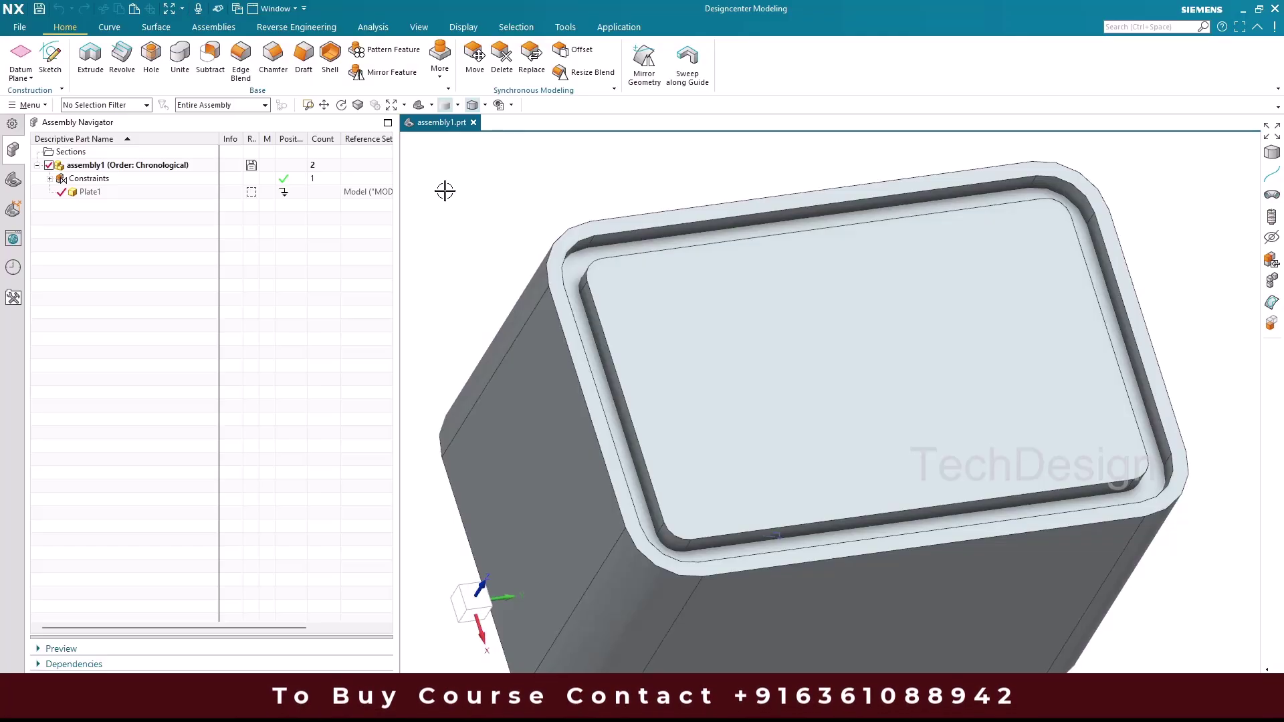
scroll(536, 212, "down", 2)
left_click(567, 236)
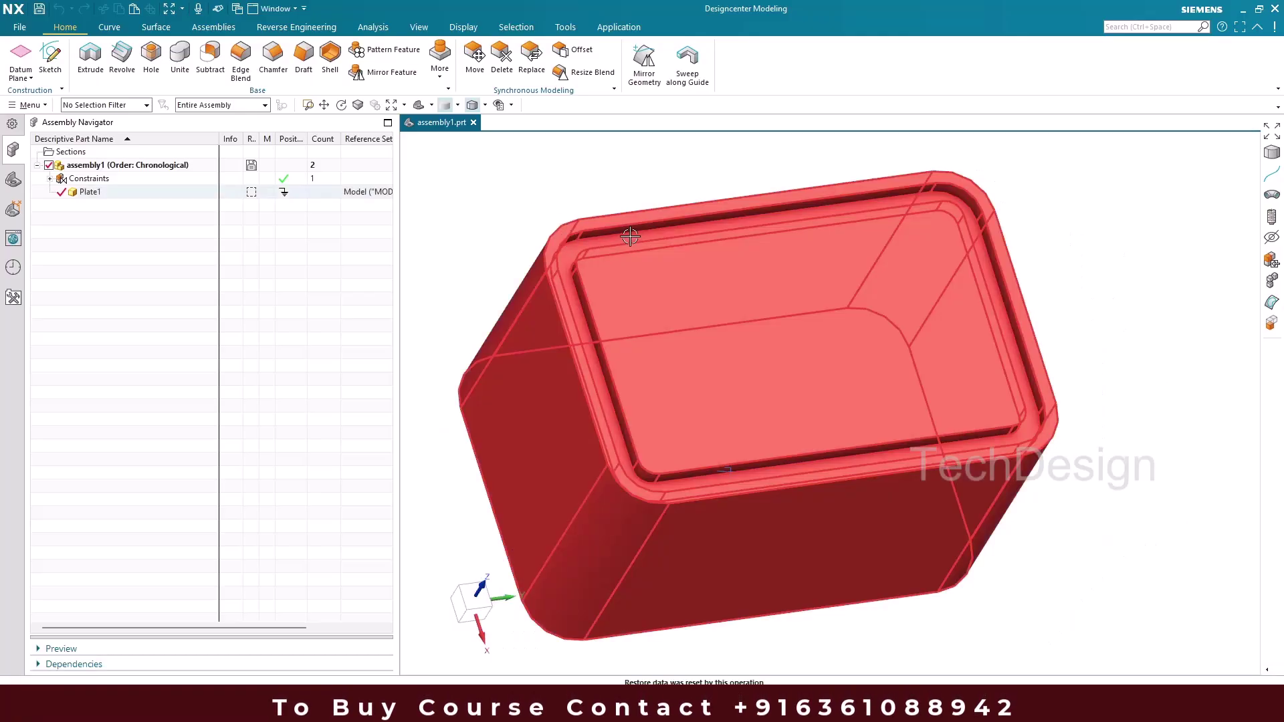
key("Escape")
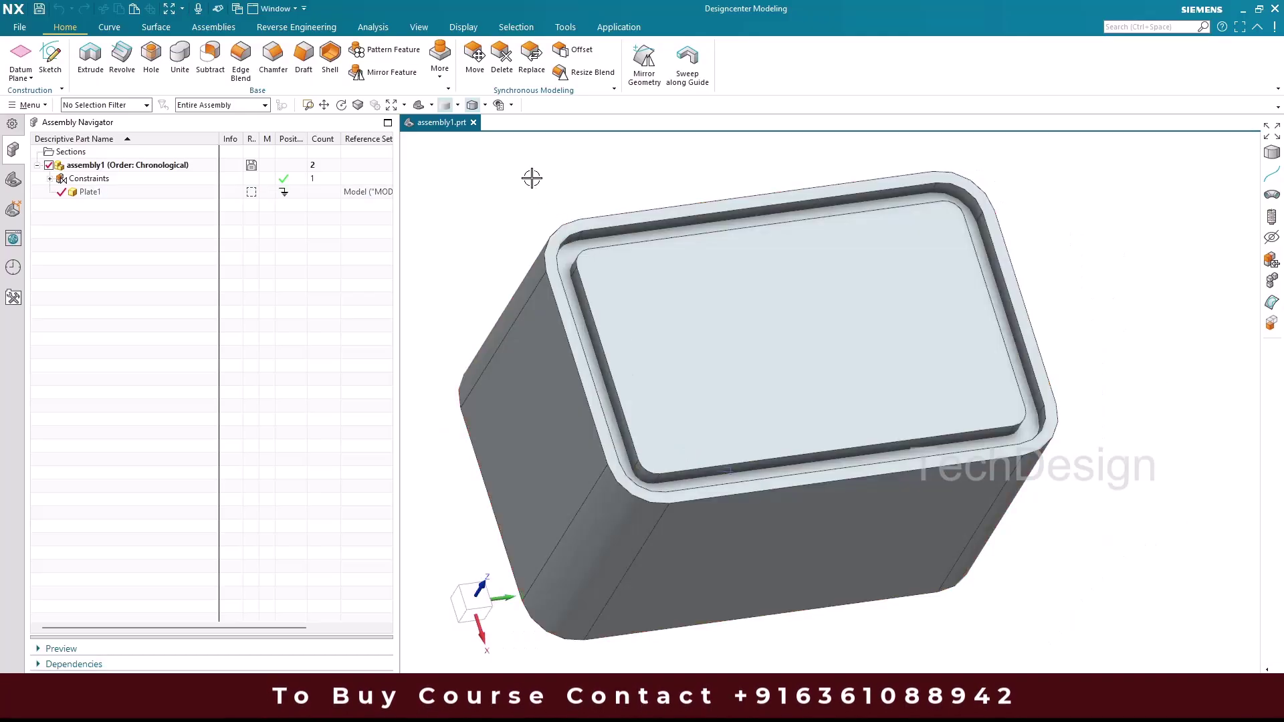
Step: Create a new millimetre part from the Model template in the Deformables folder
left_click(19, 28)
left_click(33, 47)
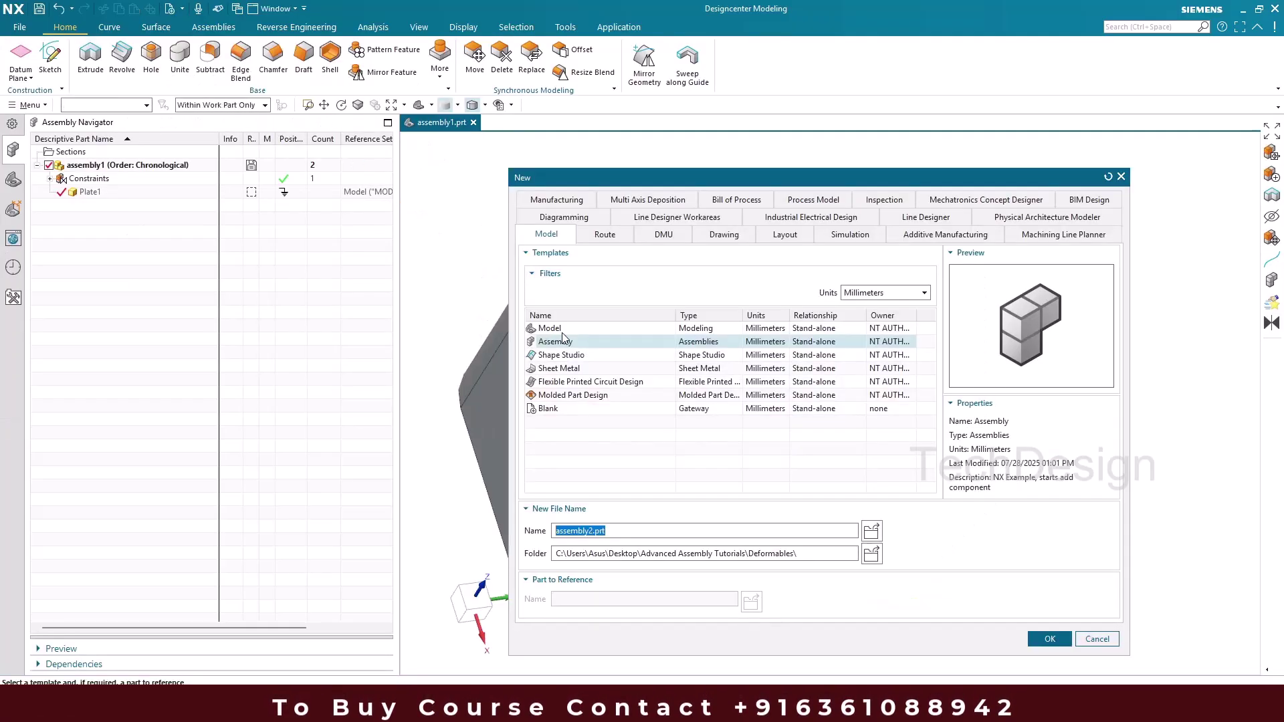
left_click(562, 329)
left_click(1049, 638)
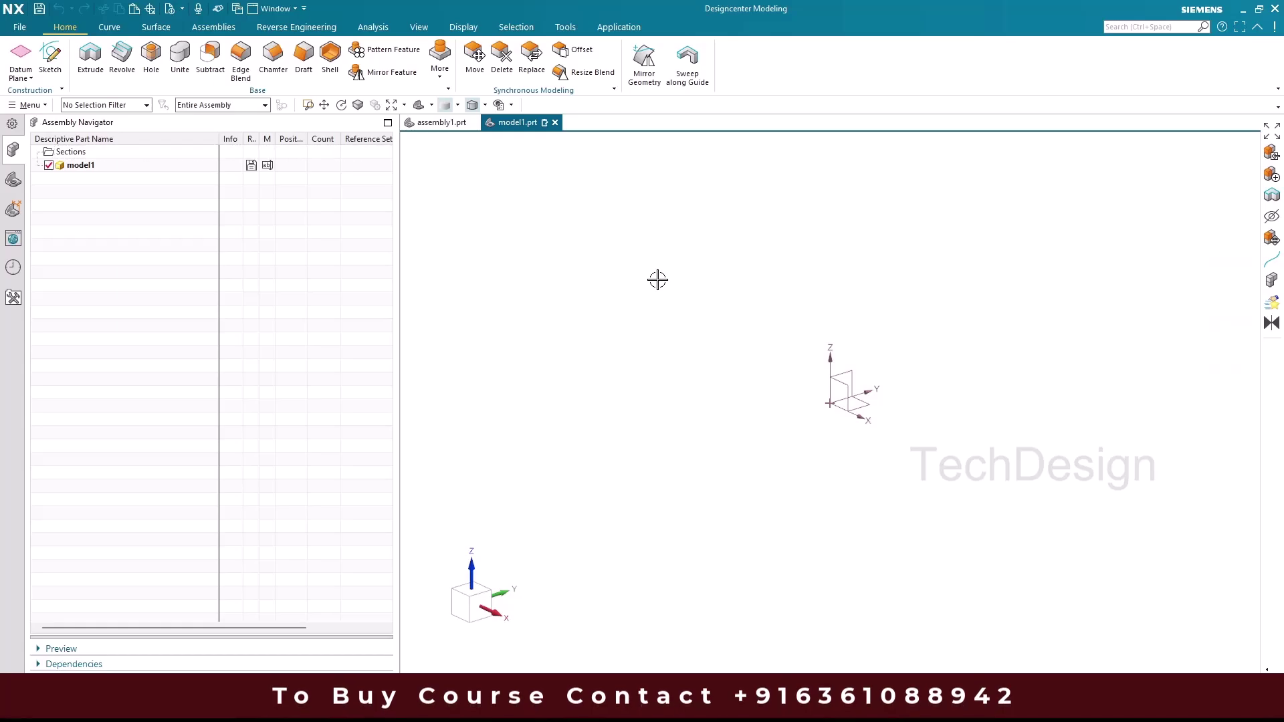
Step: Start a sketch on the XY plane and draw a circle about 671 mm in diameter centred on the origin
left_click(50, 57)
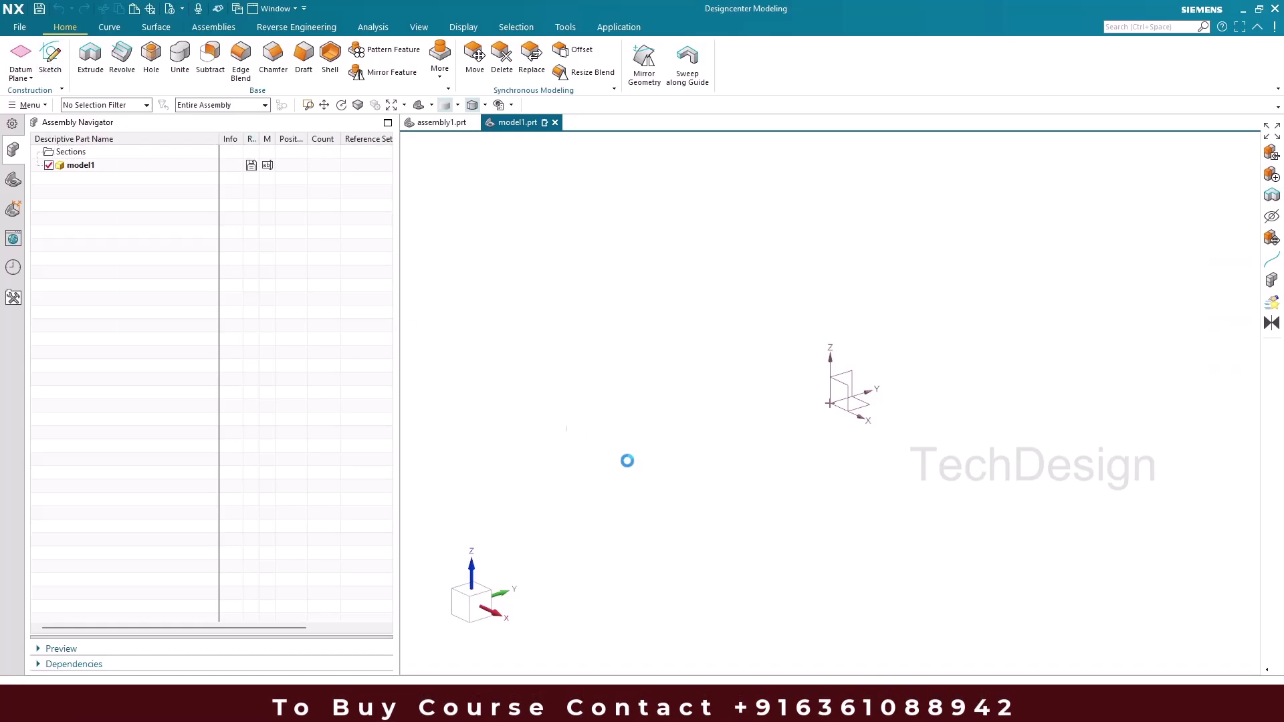
left_click(863, 410)
middle_click(699, 395)
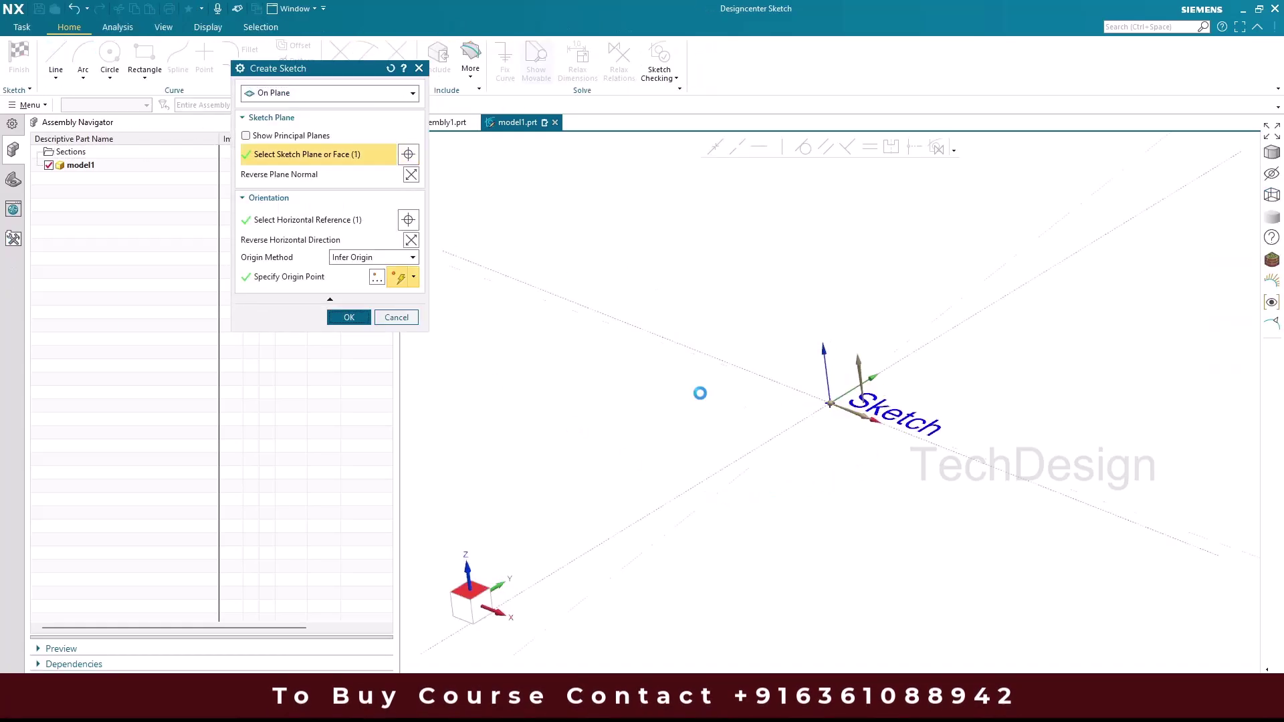
left_click(109, 53)
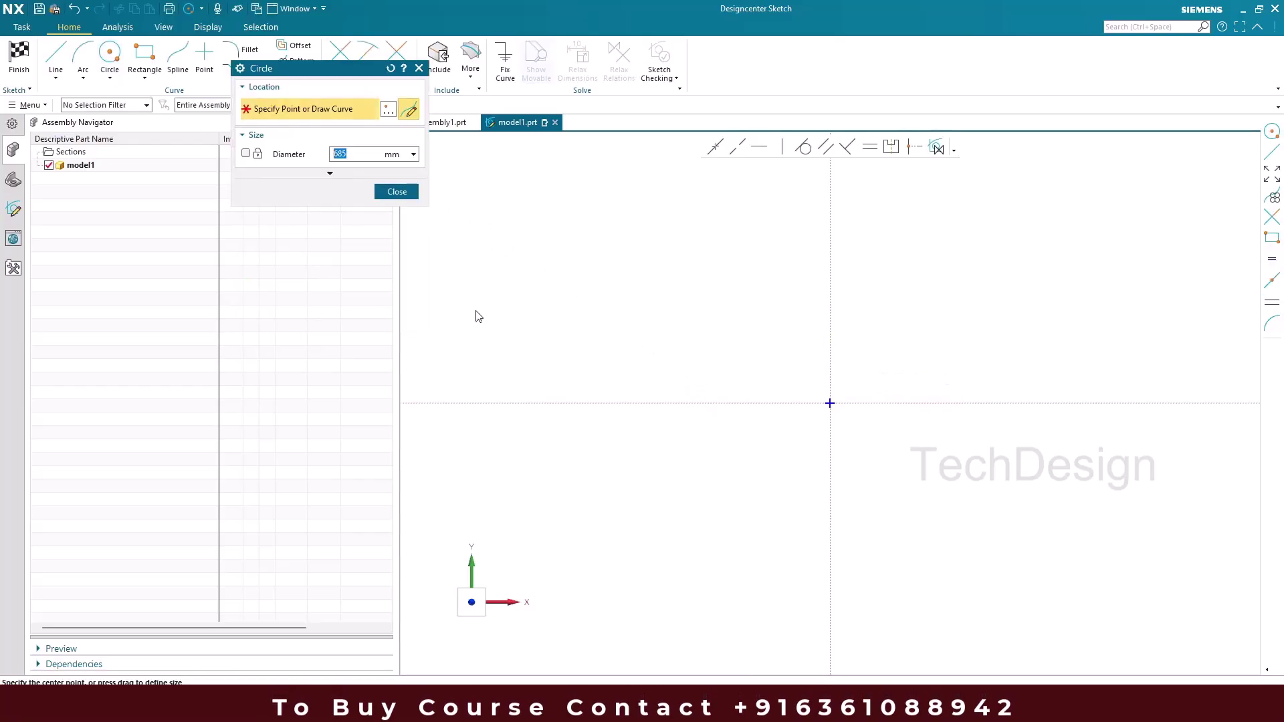
left_click(830, 403)
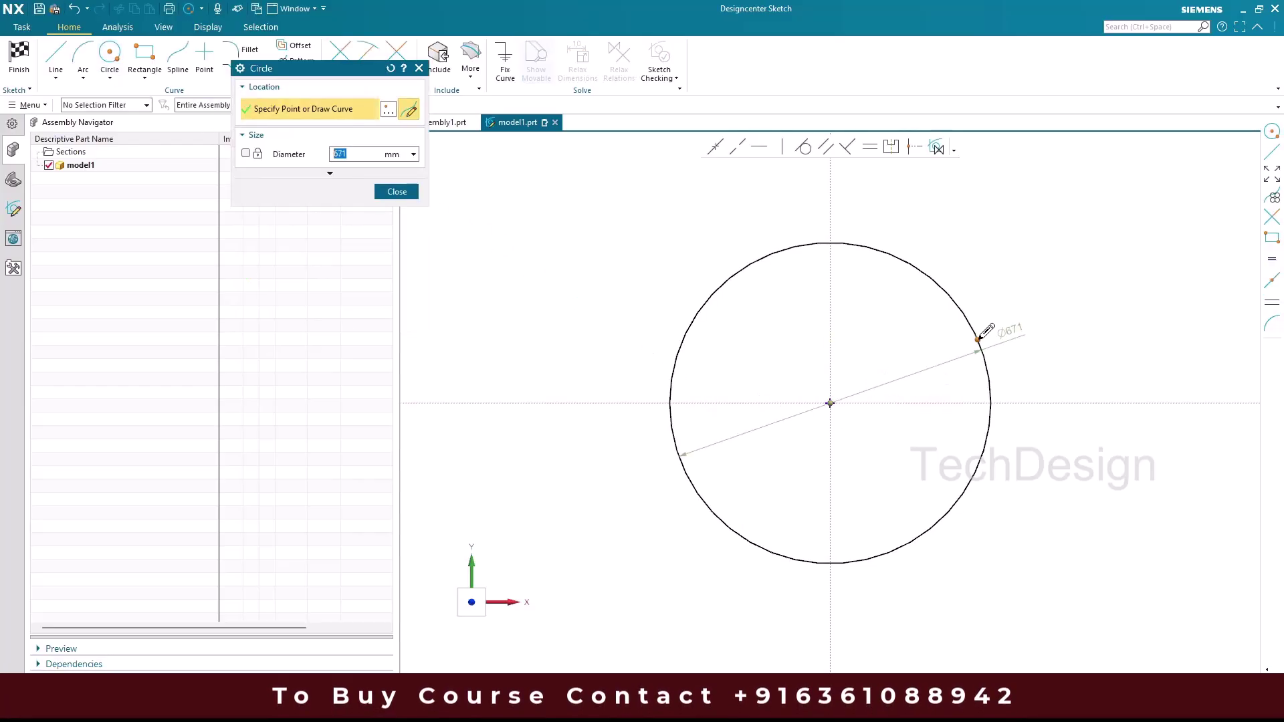
left_click(986, 331)
middle_click(977, 340)
left_click(980, 338)
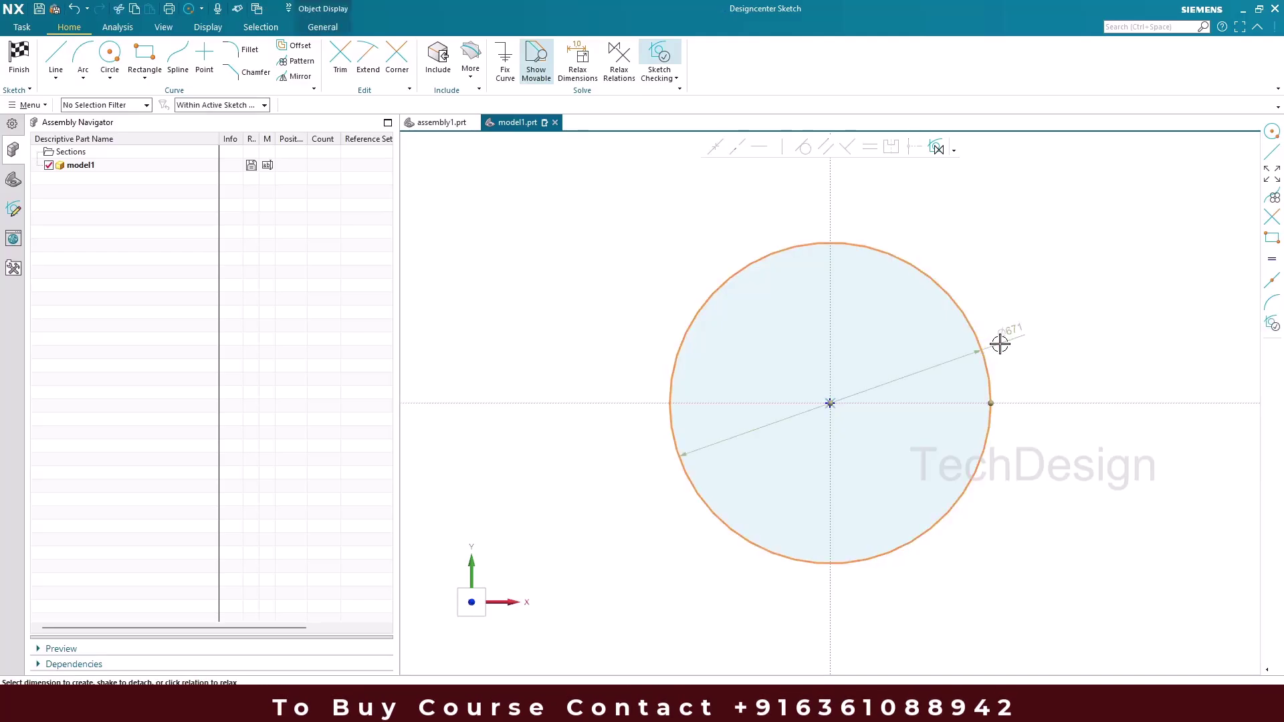
Step: Set the circle's diameter to 100 mm and finish the sketch
double_click(1011, 334)
type("1")
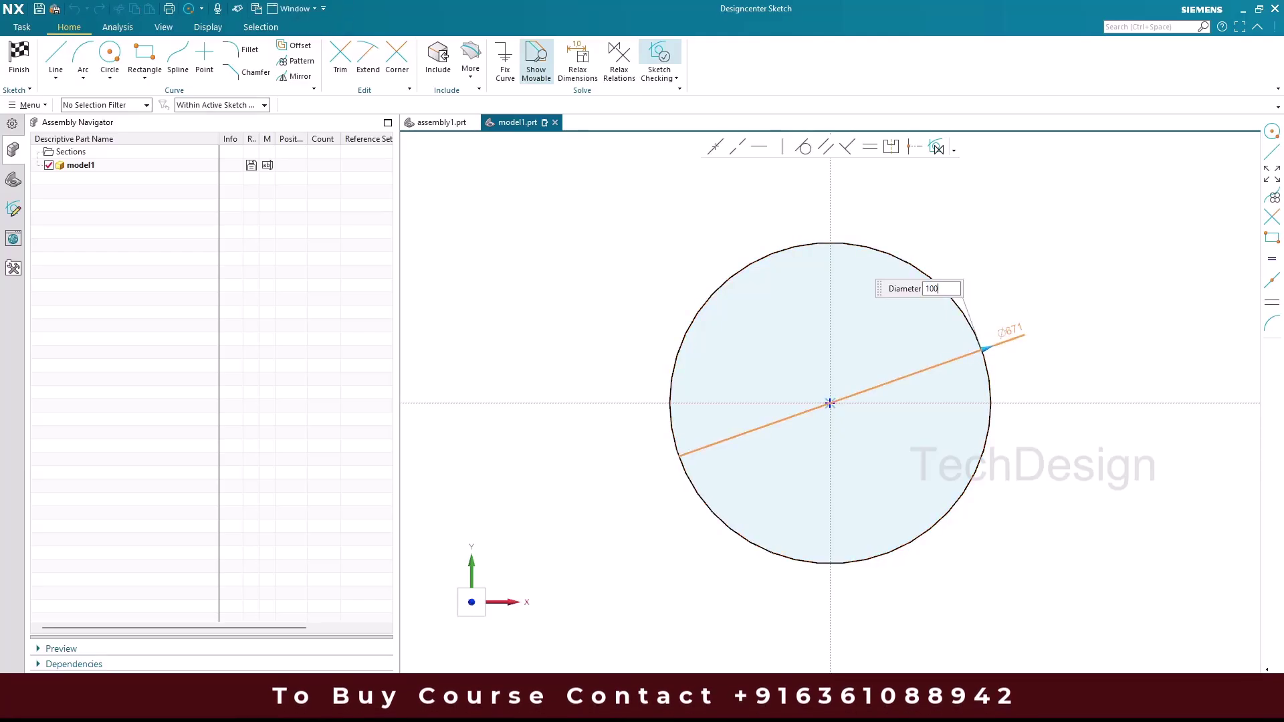
type("00")
key("Return")
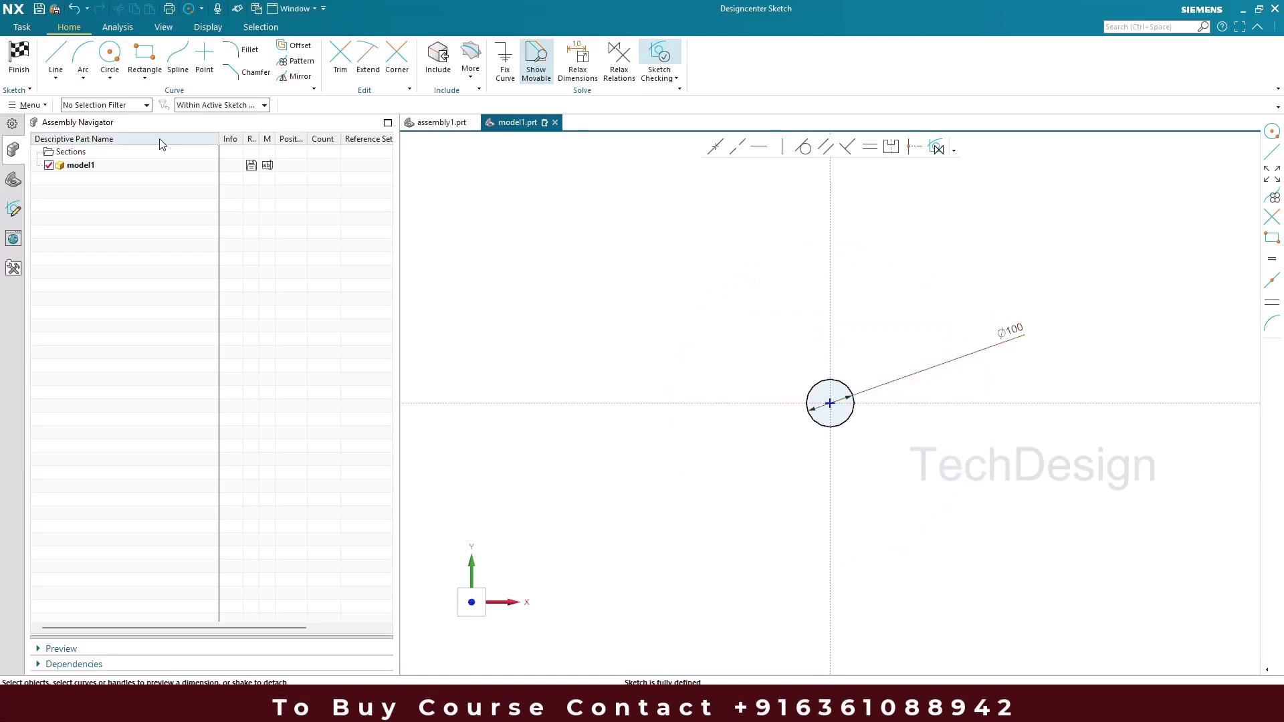
left_click(19, 65)
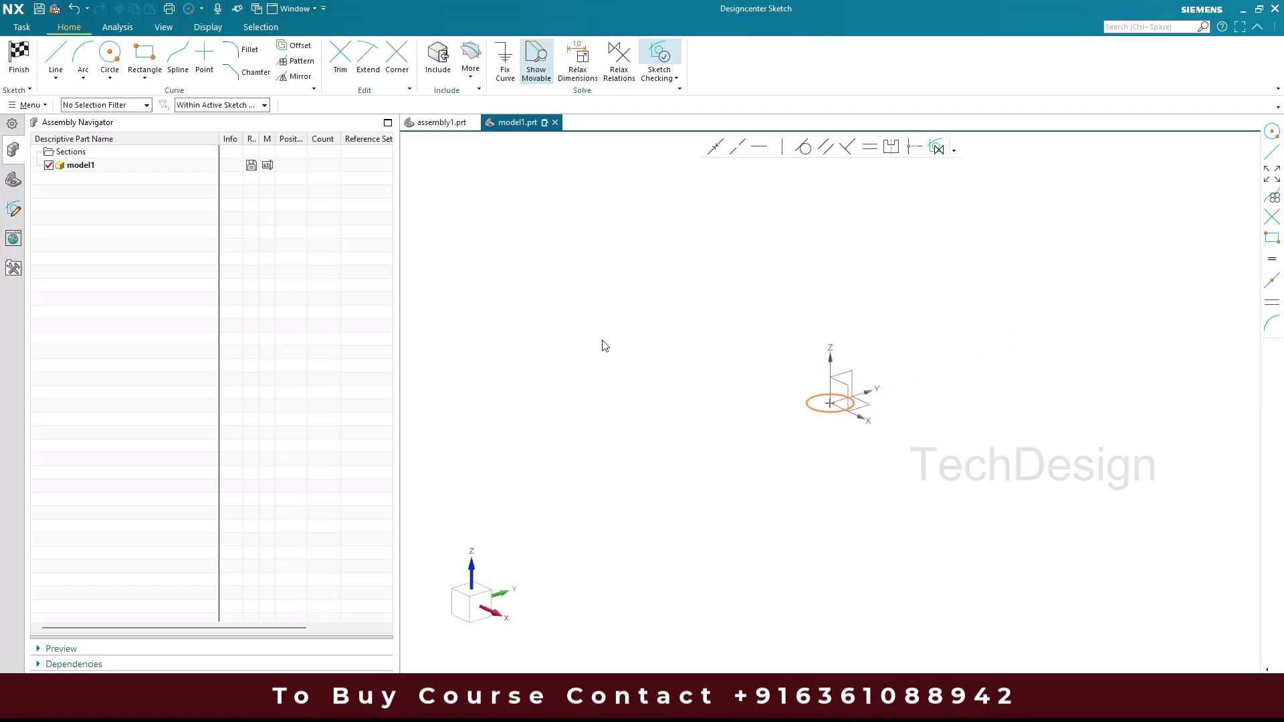
Step: Create a solid Tube along the sketched circle with an inner diameter of 0 mm
scroll(599, 341, "up", 5)
scroll(696, 261, "down", 4)
scroll(808, 294, "up", 2)
left_click(737, 248)
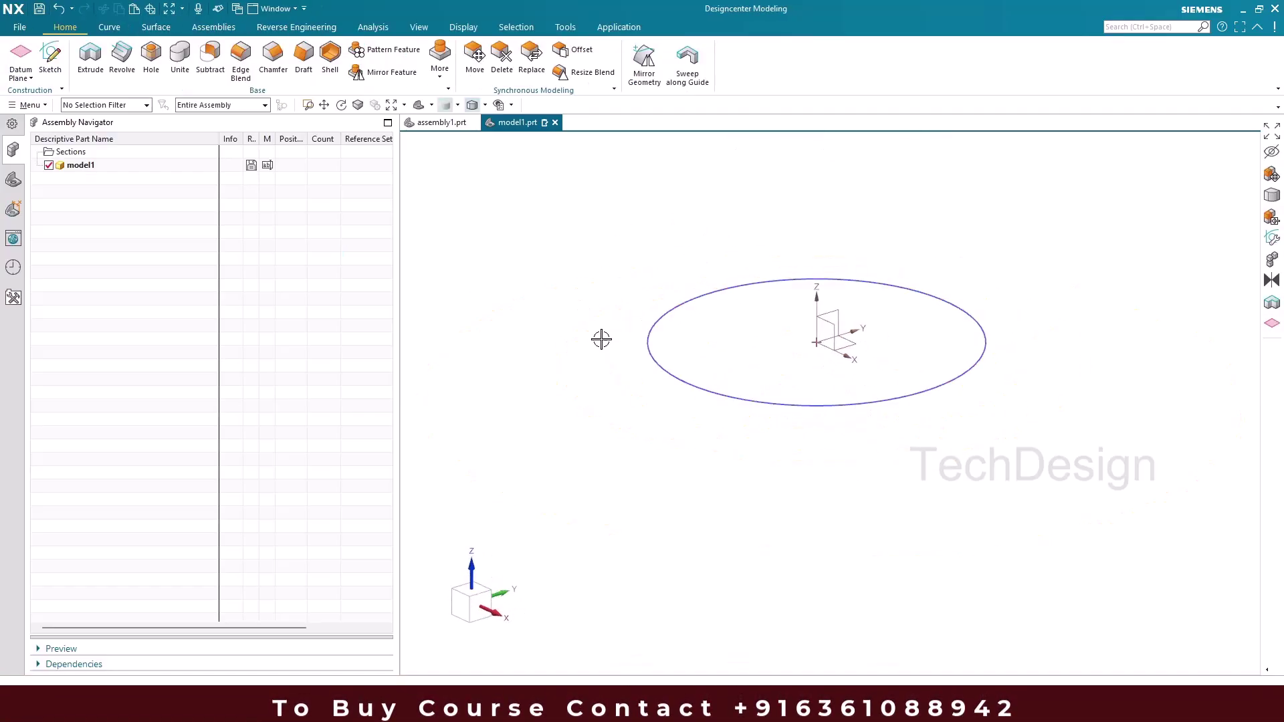
left_click(1116, 27)
type("tube")
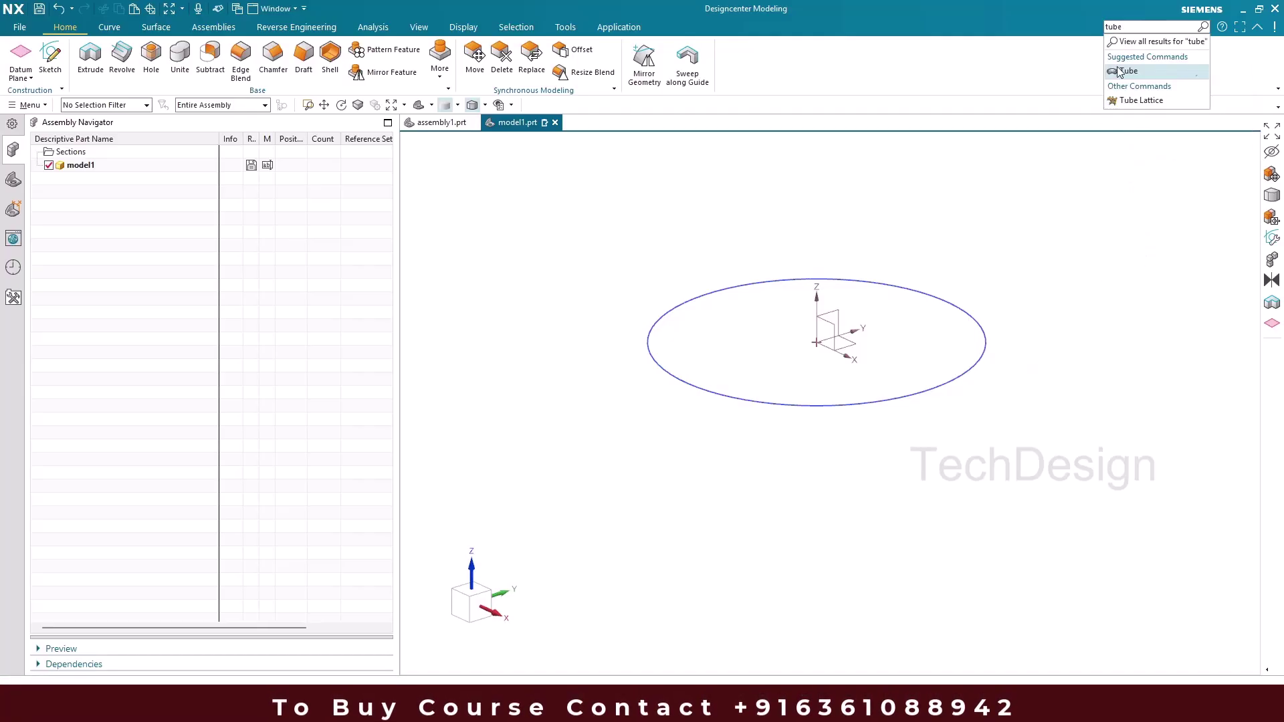
left_click(1128, 71)
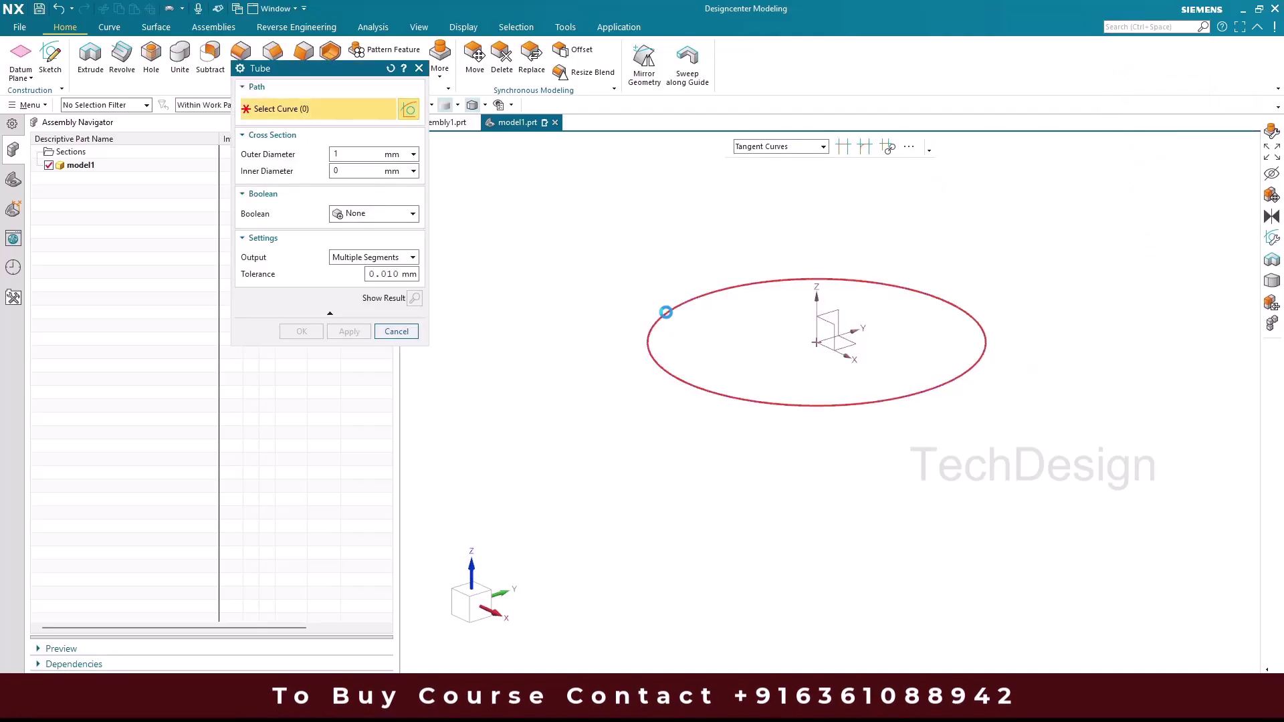
left_click(665, 311)
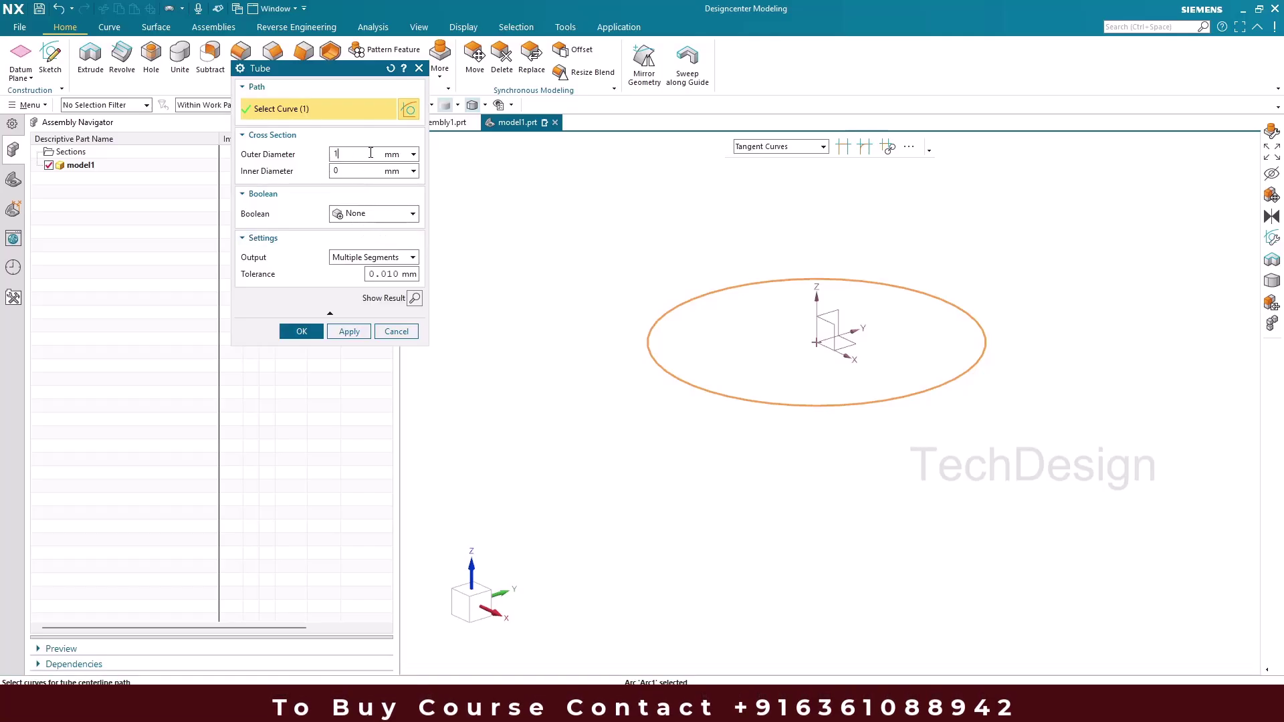
left_click(302, 331)
scroll(674, 247, "up", 3)
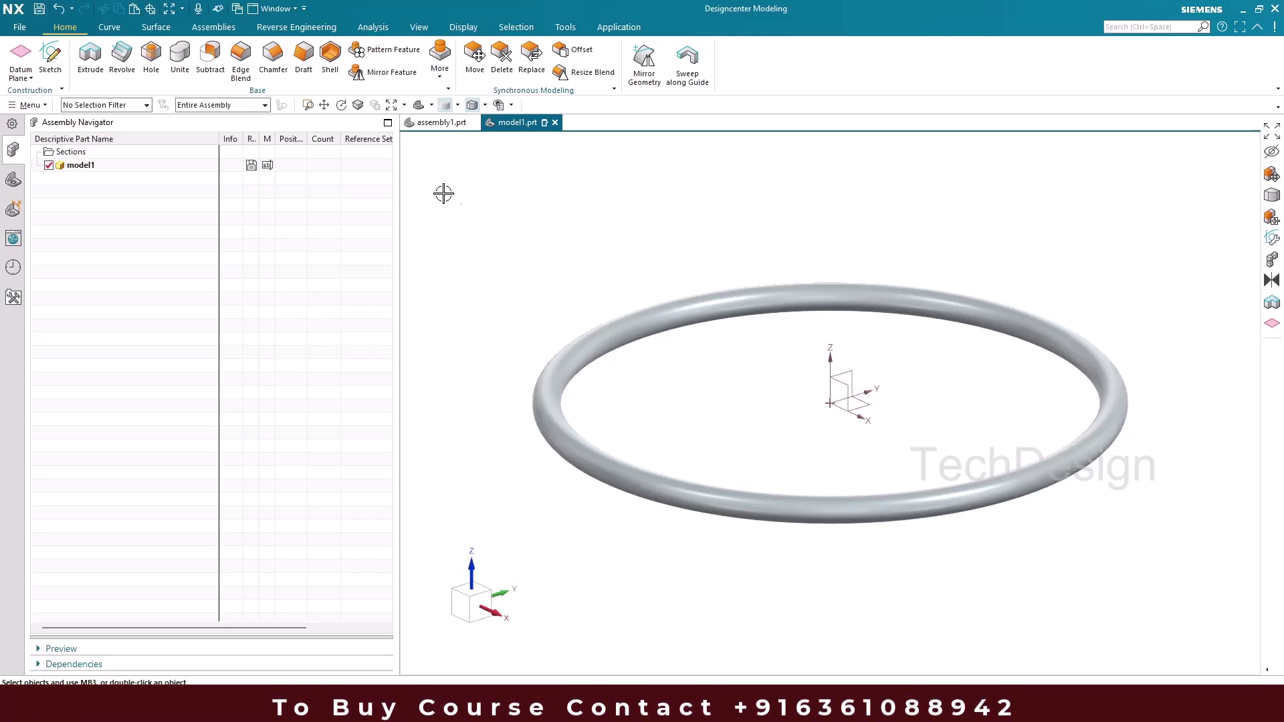
Step: Return to assembly1 and examine the rectangular groove in Plate1 that the ring must fit
left_click(440, 123)
left_click(523, 126)
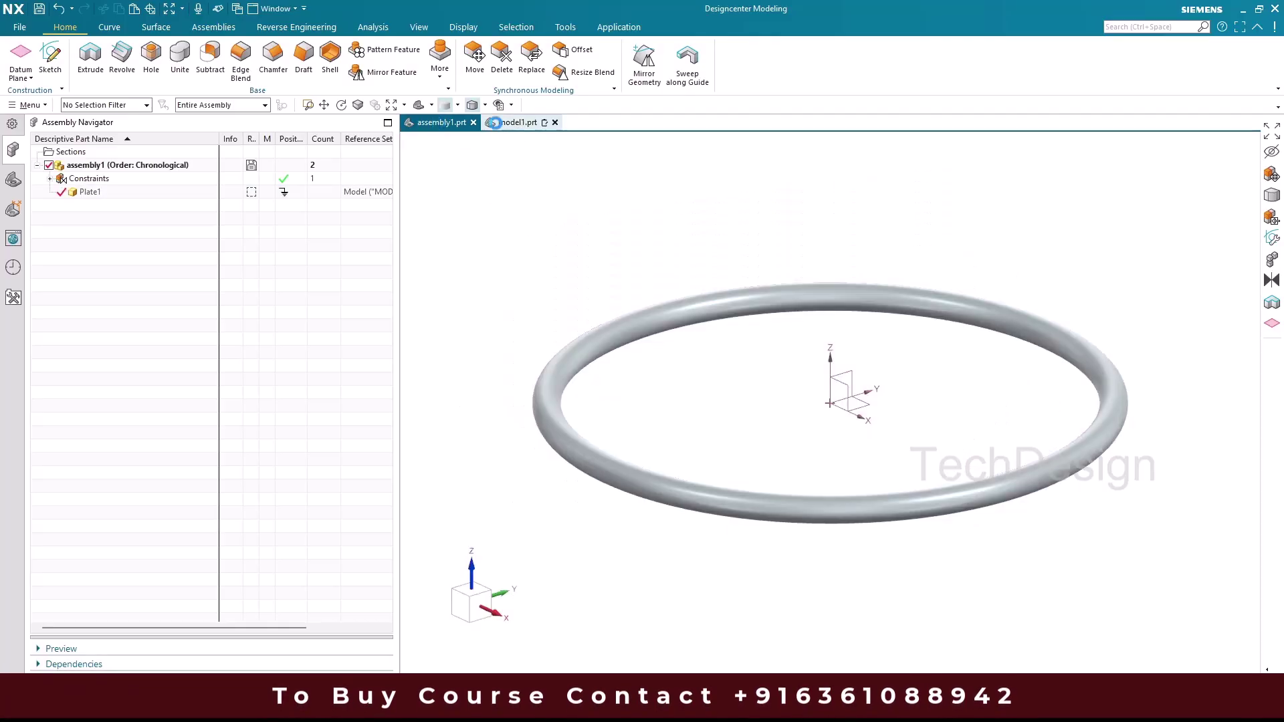
left_click(453, 127)
left_click(578, 240)
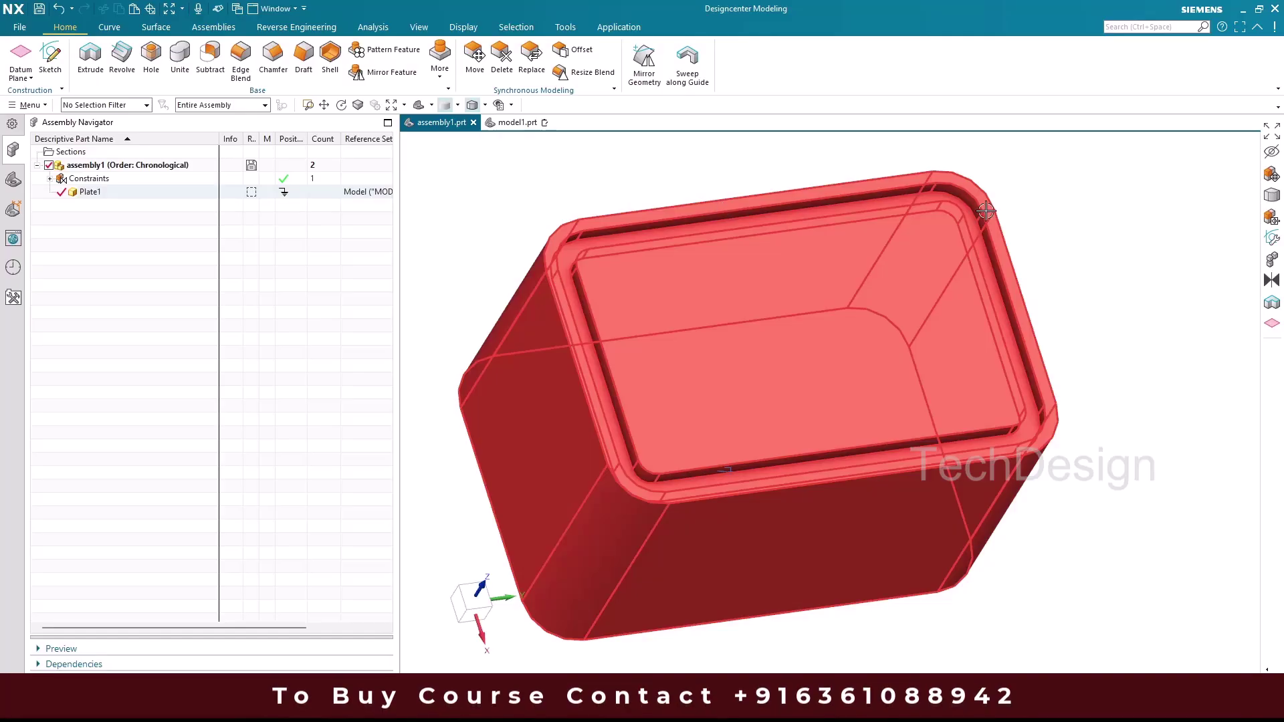
key("Escape")
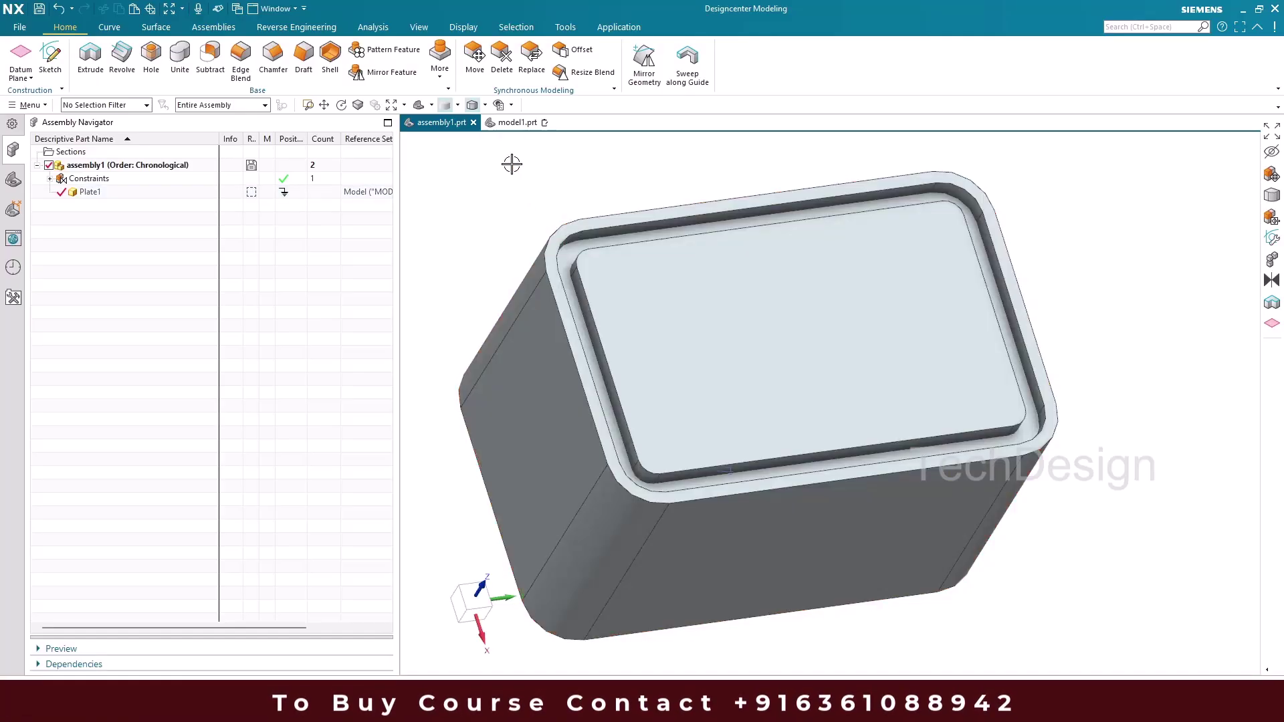
Step: Save the tube part under the name Ring in the Deformables folder
left_click(517, 123)
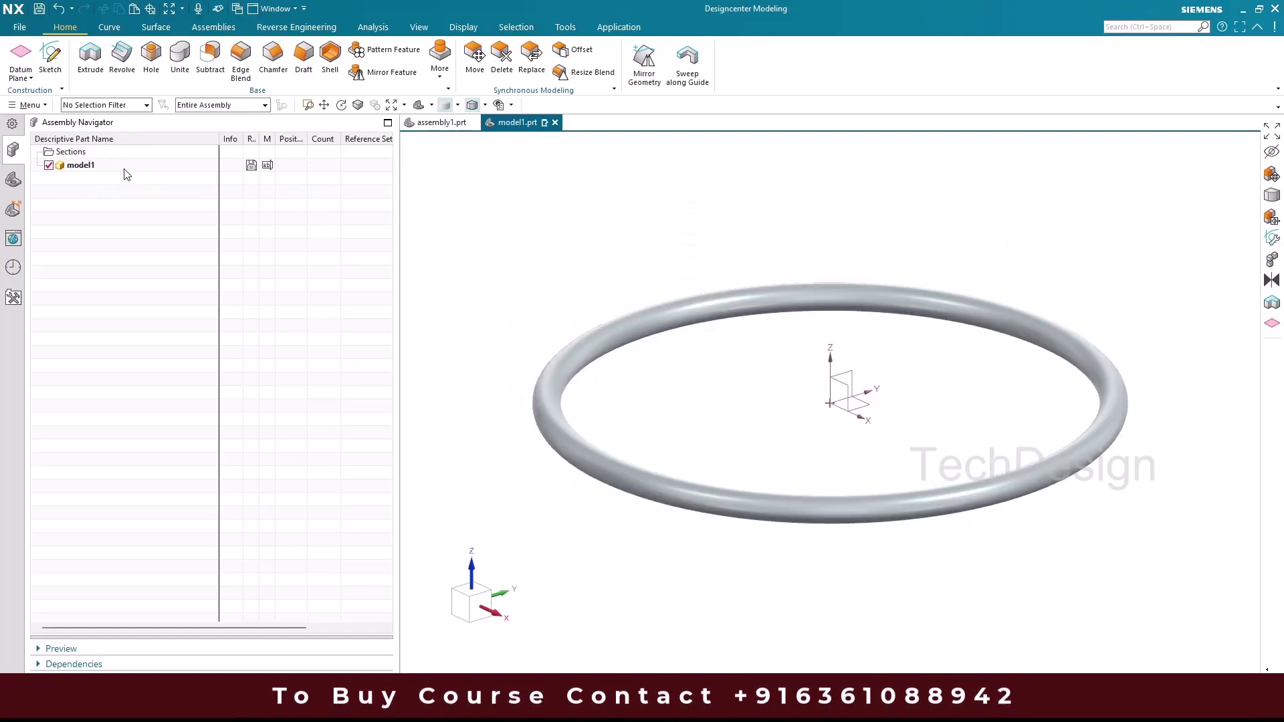
key("ctrl+s")
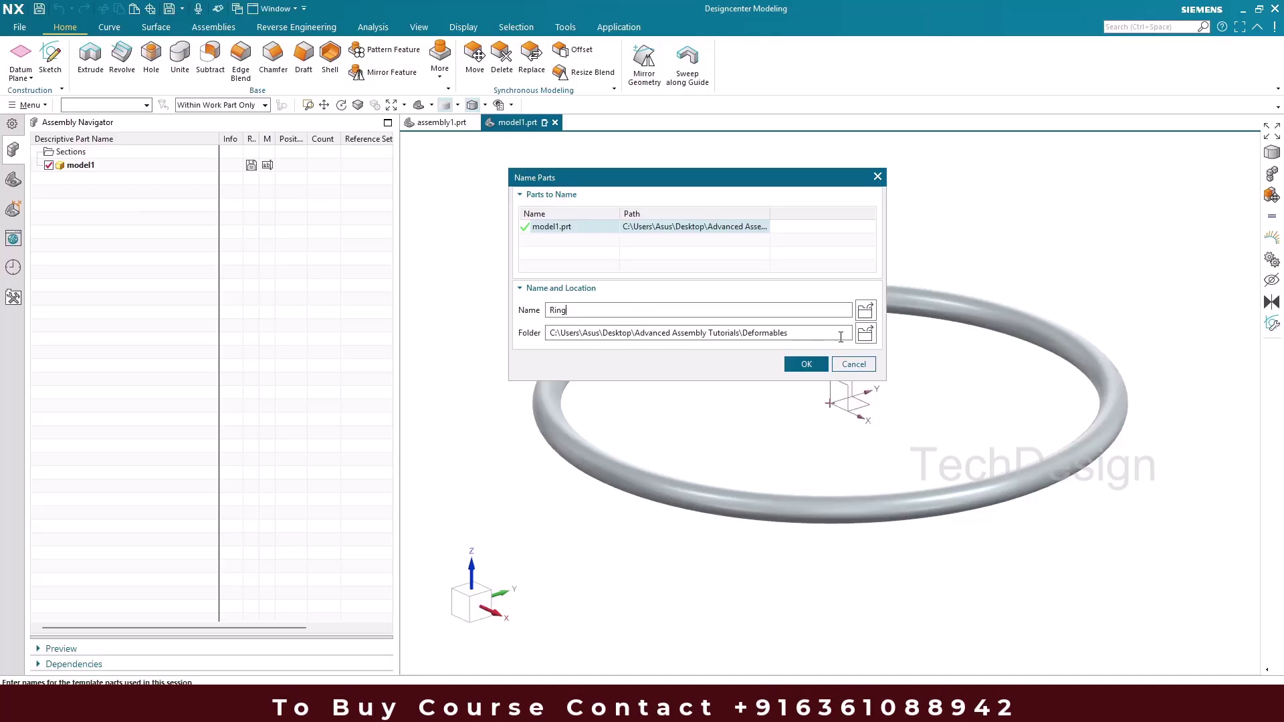
left_click(806, 364)
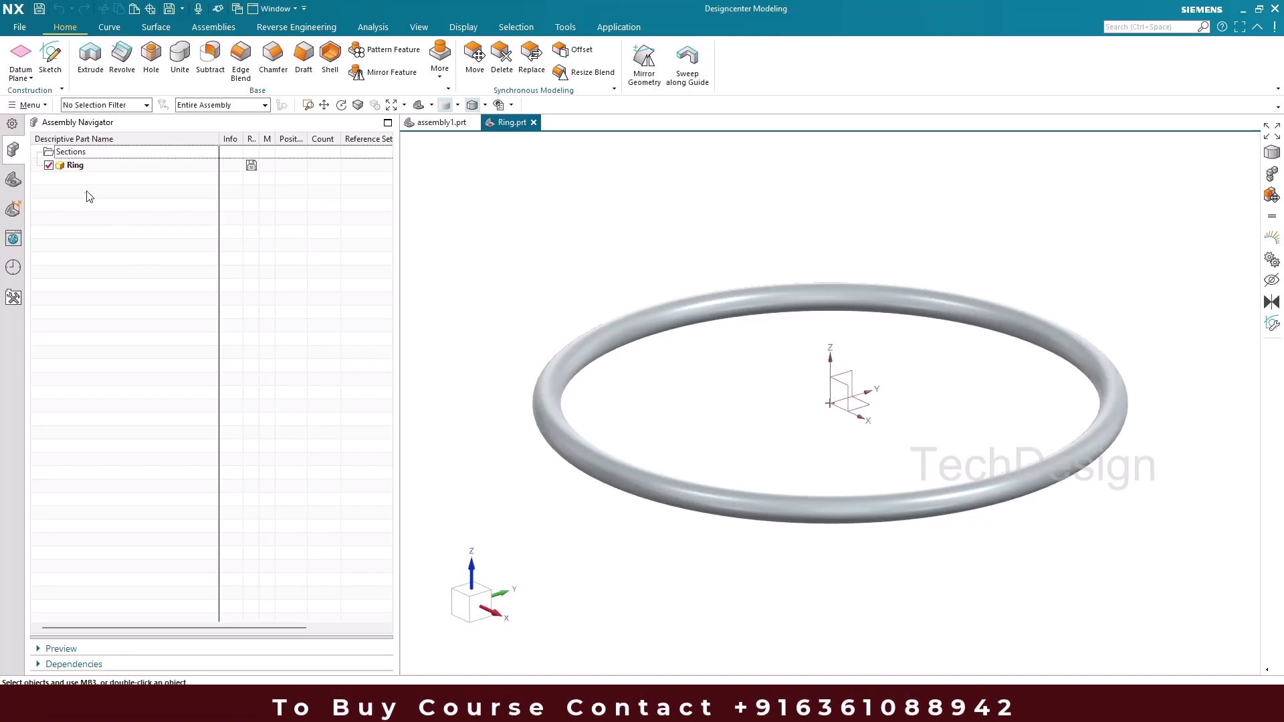
Step: Start defining the Ring part as a deformable part
left_click(38, 107)
mouse_move(55, 203)
mouse_move(177, 313)
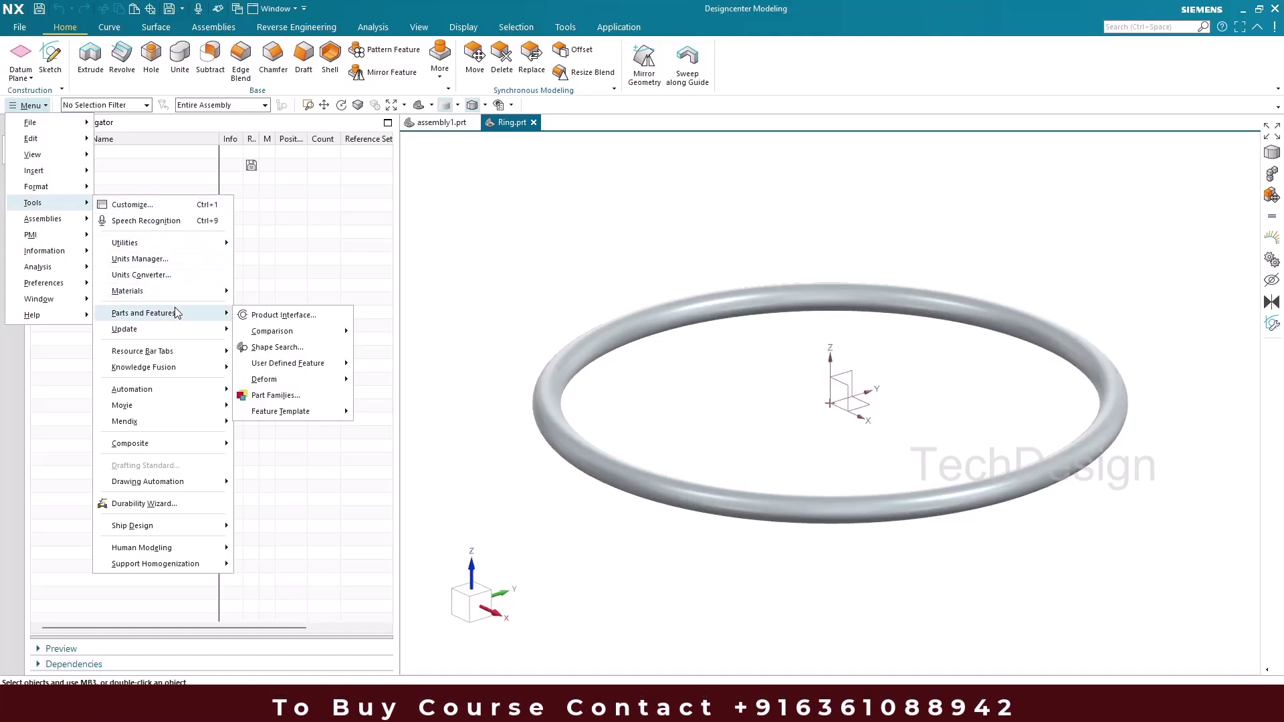
mouse_move(291, 377)
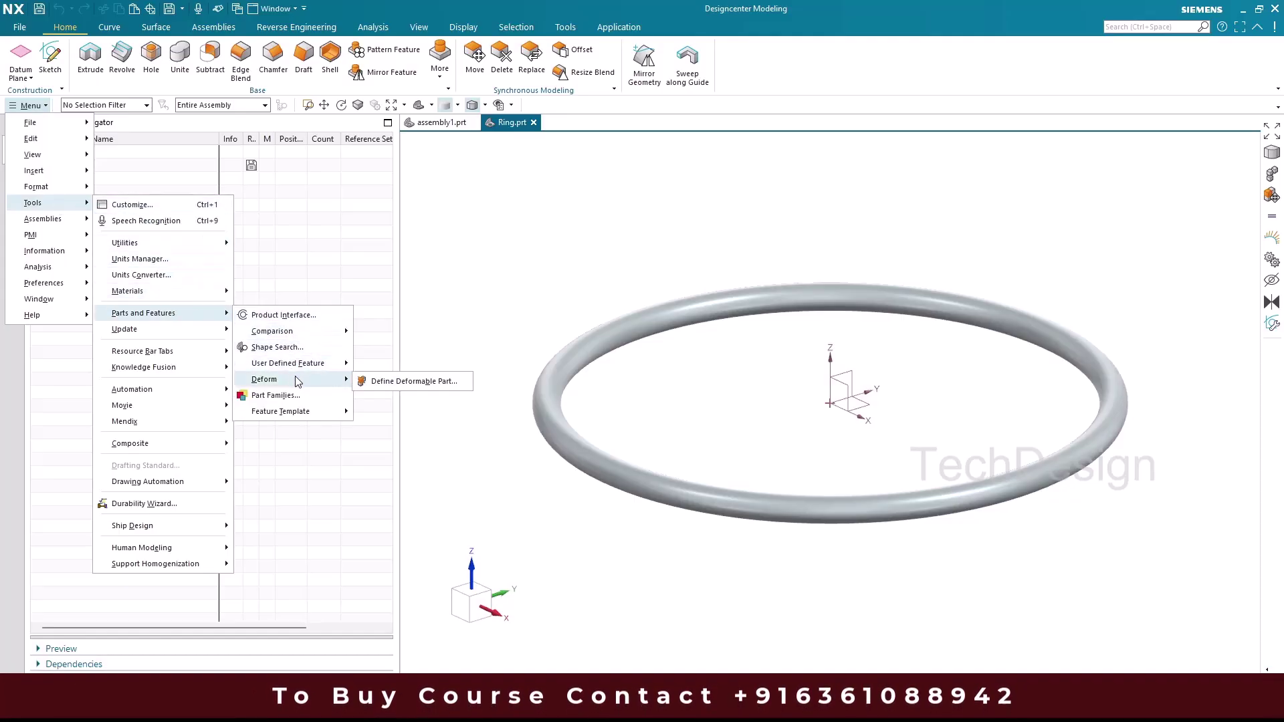
left_click(410, 381)
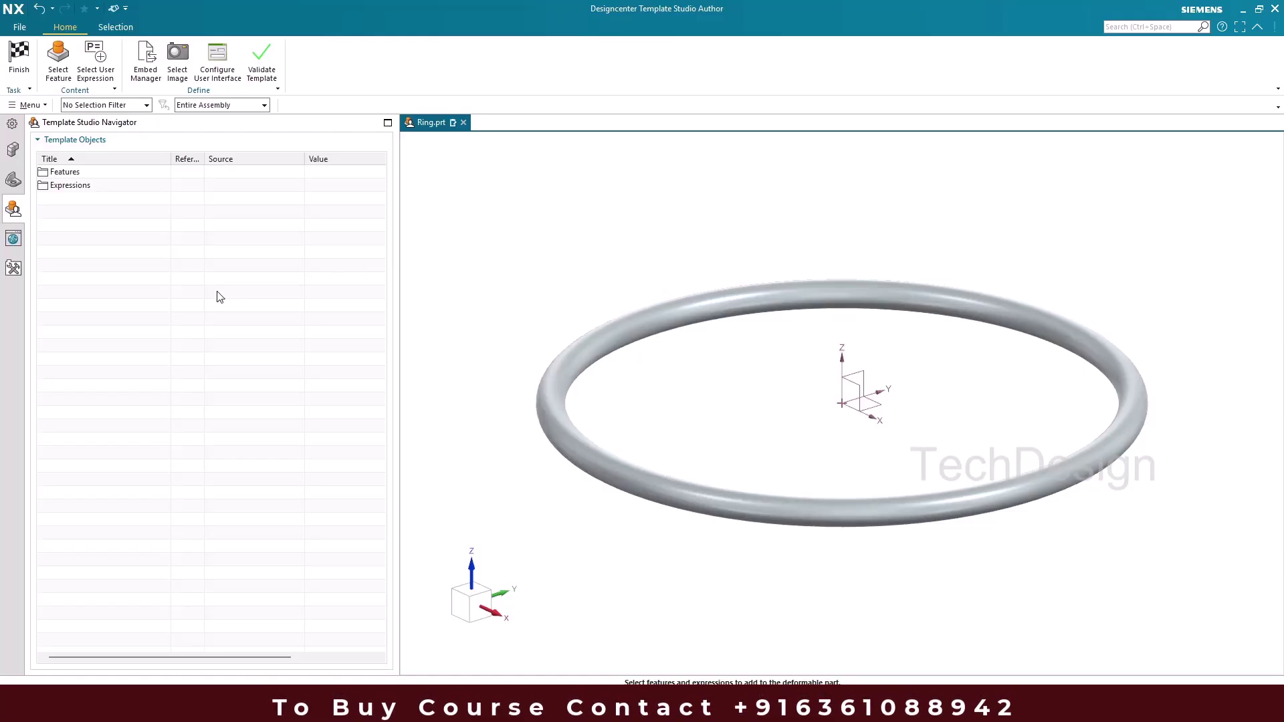
Step: Add the Tube feature from the model history to the deformable part definition
left_click(13, 150)
left_click(13, 180)
left_click(58, 61)
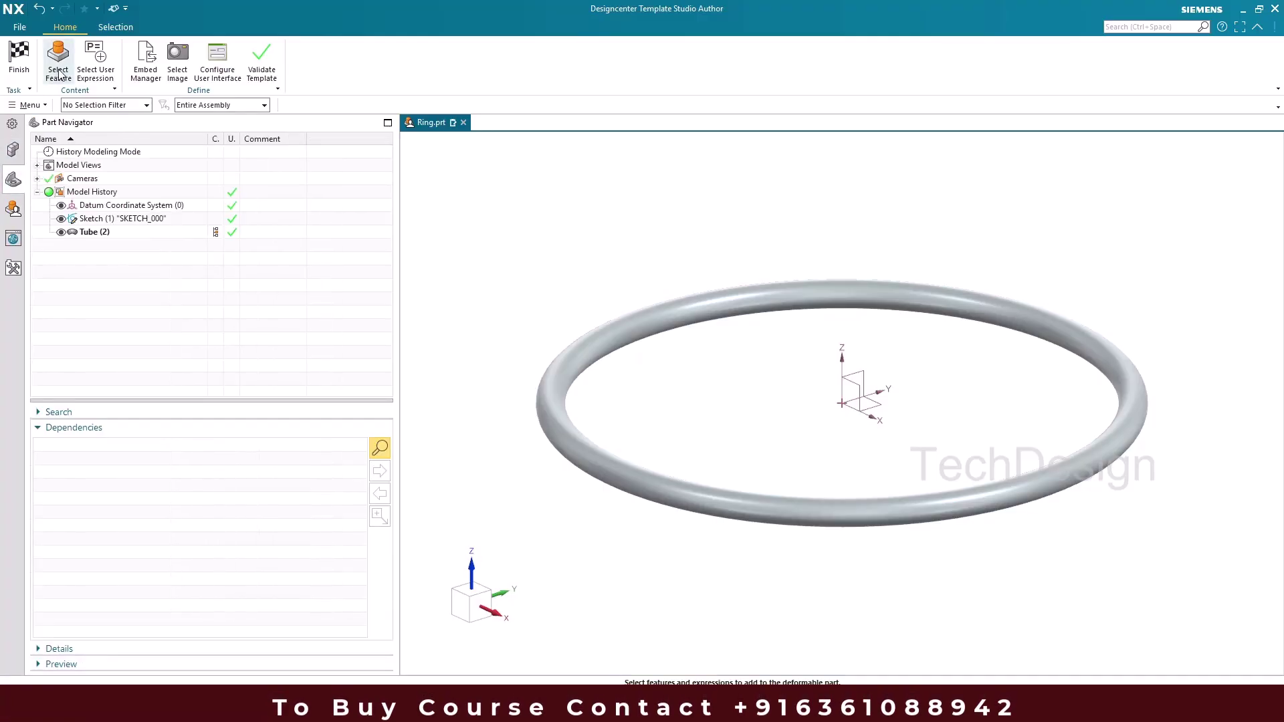
left_click(98, 232)
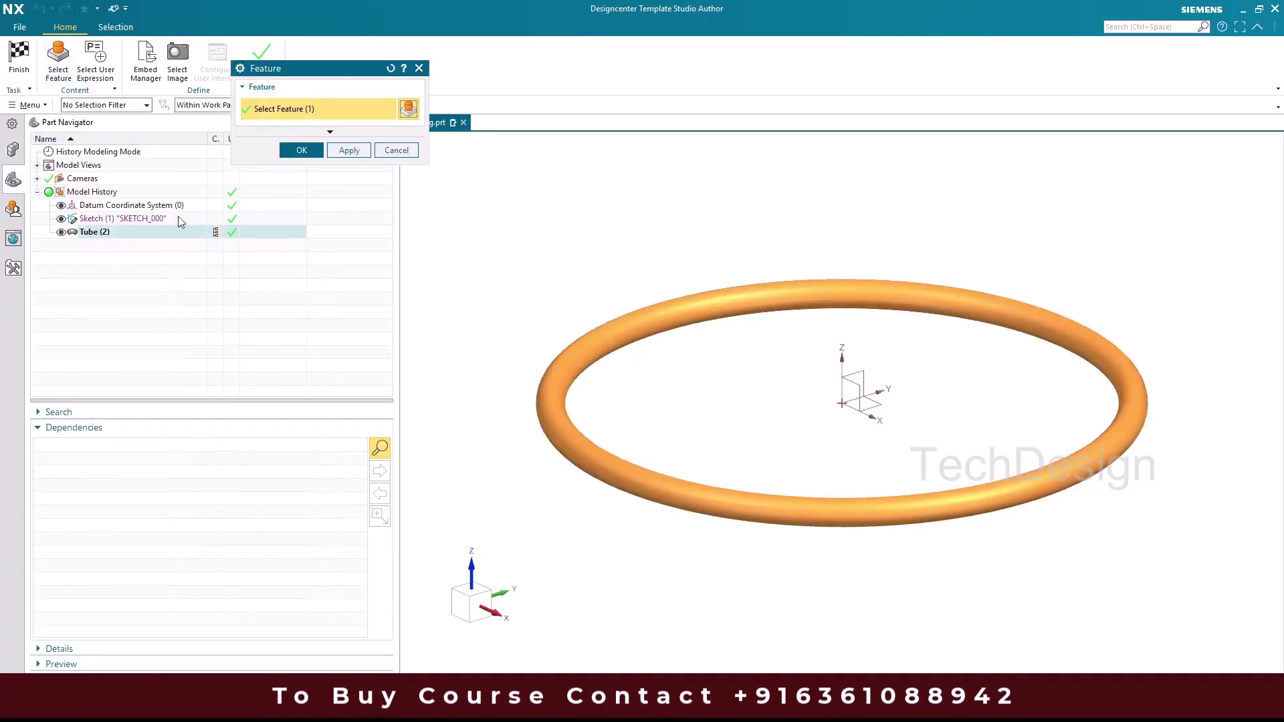
left_click(300, 150)
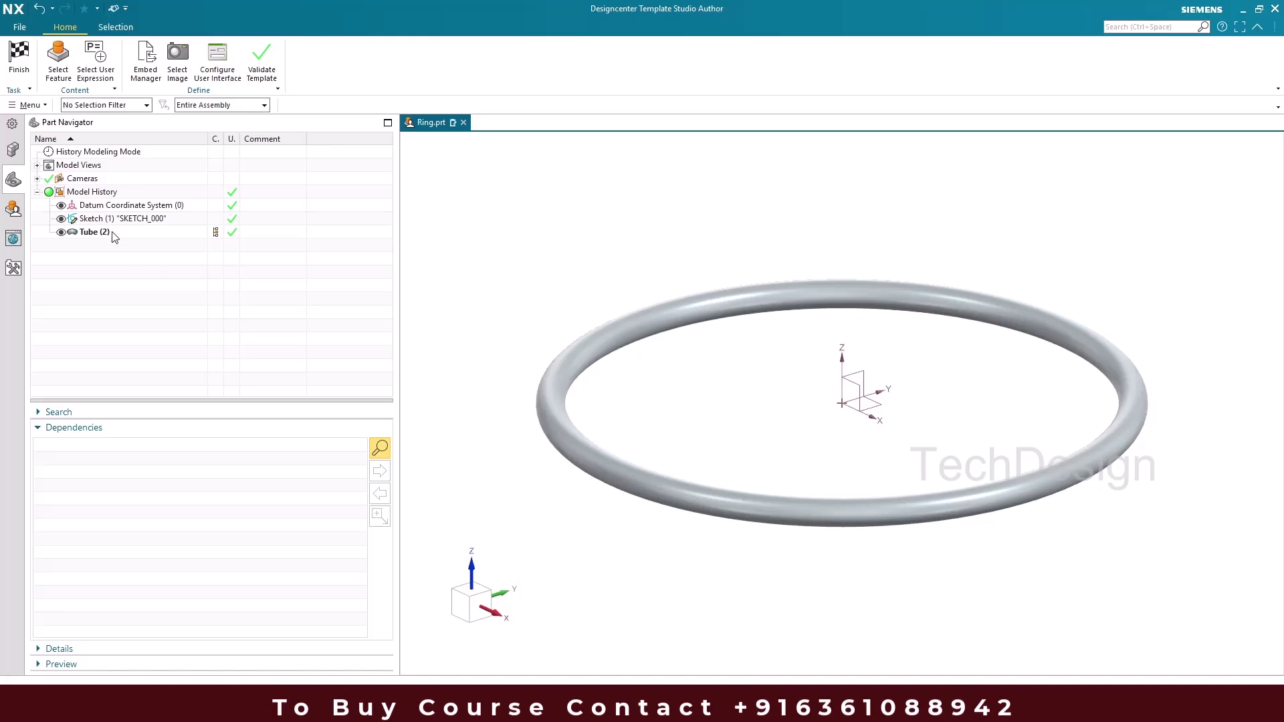
Step: Review the Tube's Guide reference in the user interface configuration and finish the Ring's deformable part definition
left_click(217, 61)
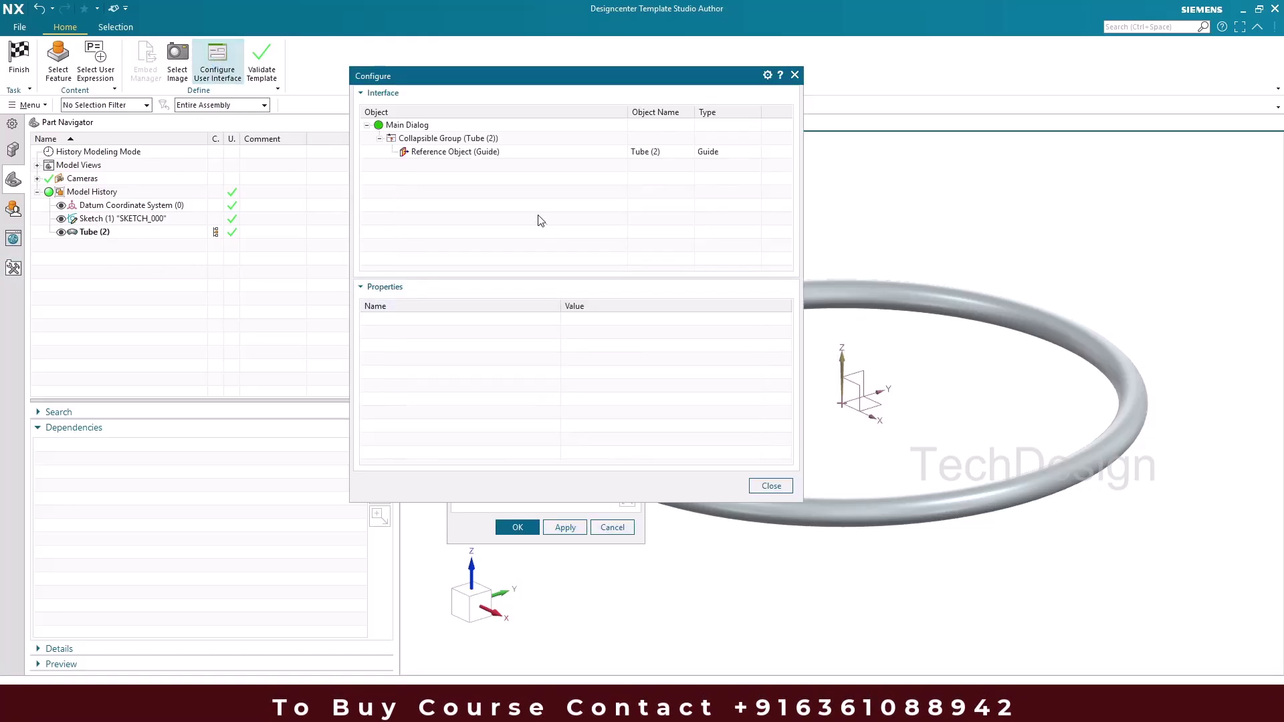
left_click_drag(426, 79, 230, 81)
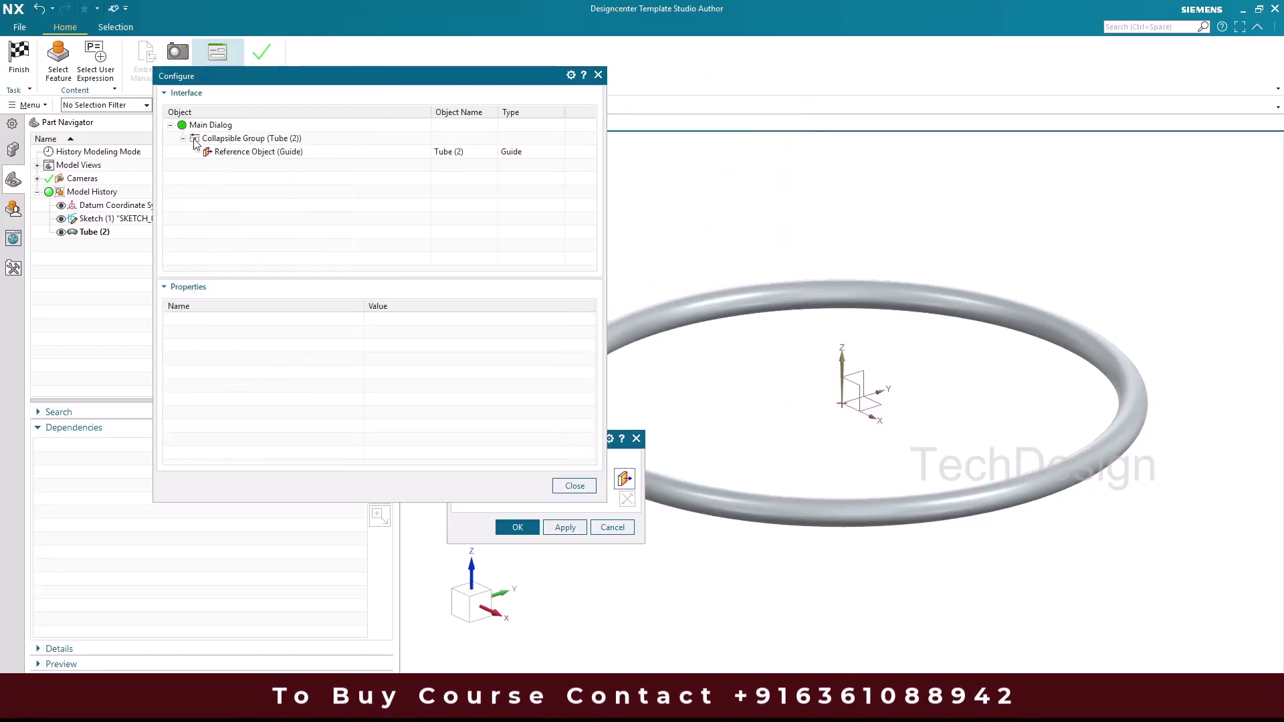
left_click(442, 153)
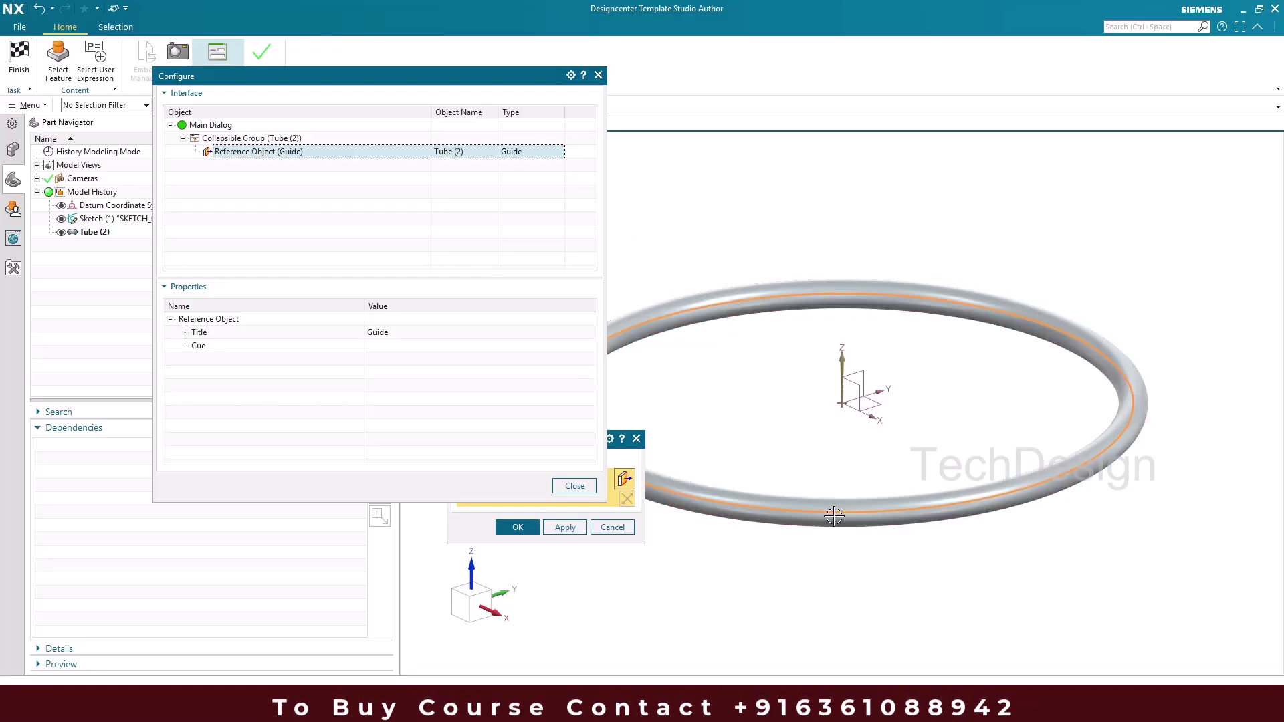
left_click(574, 486)
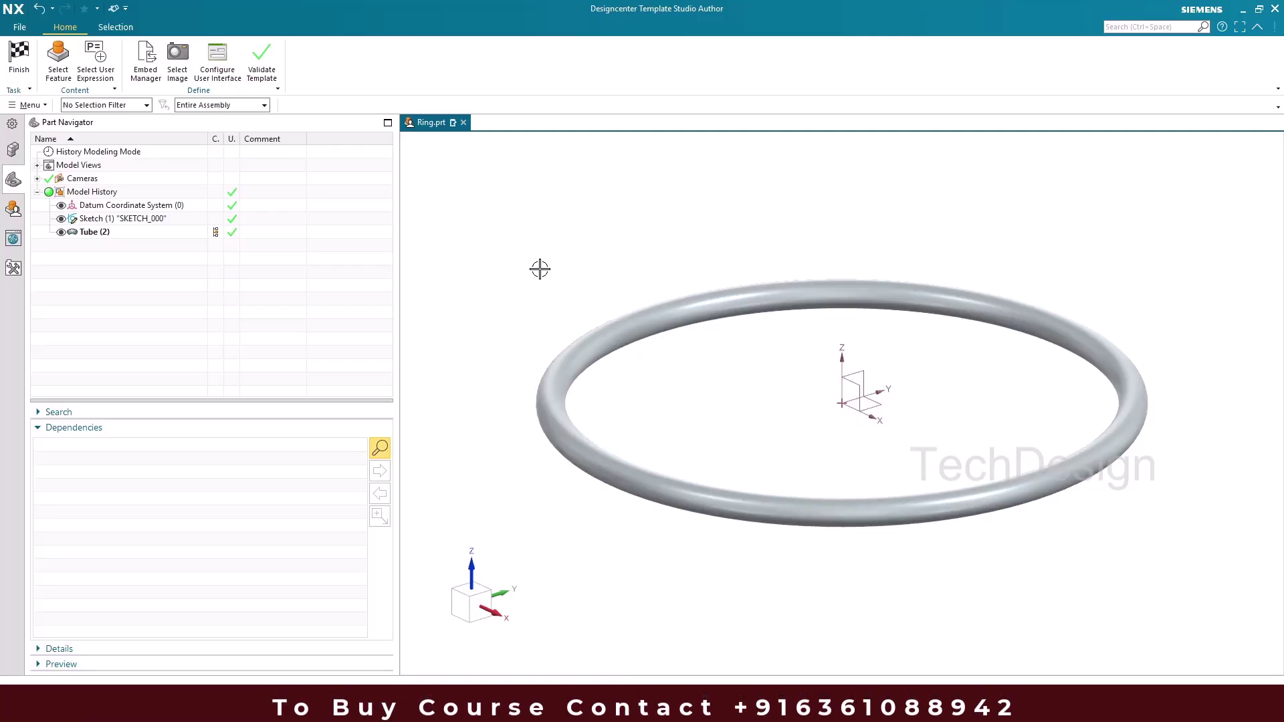
left_click(19, 57)
left_click(103, 305)
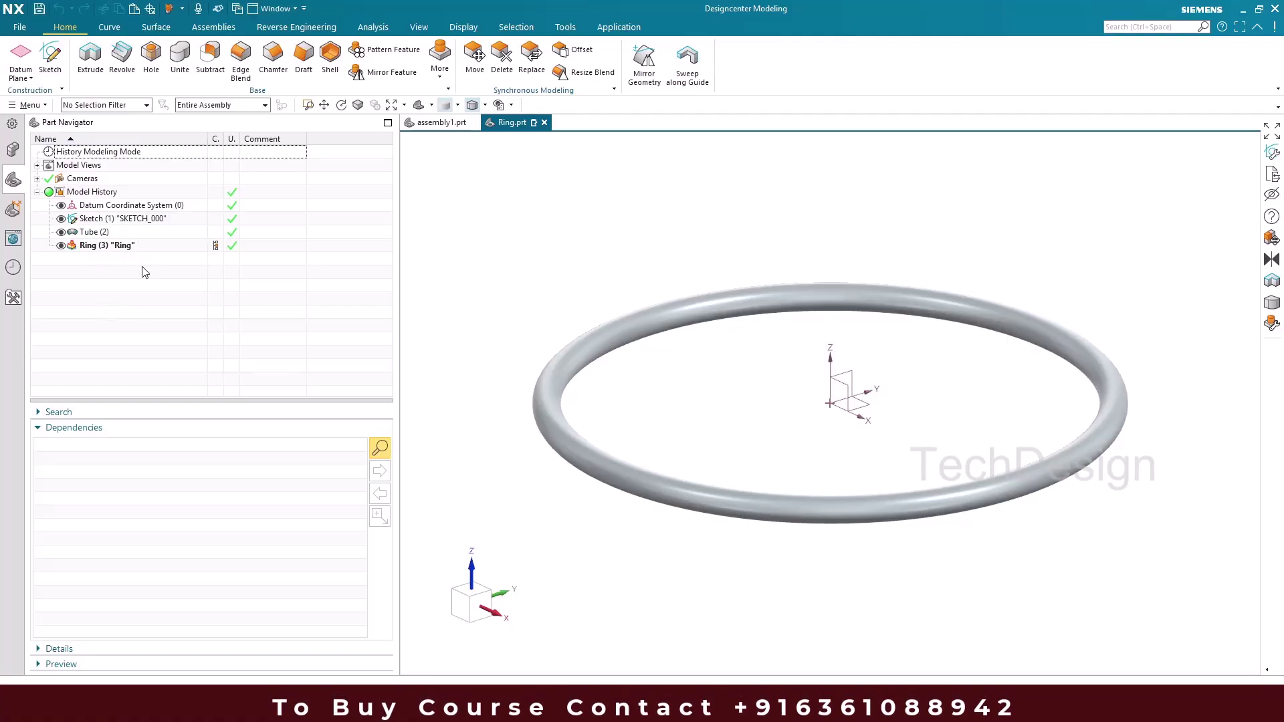
Step: Save the Ring part with its deformable definition and return to assembly1
left_click(440, 127)
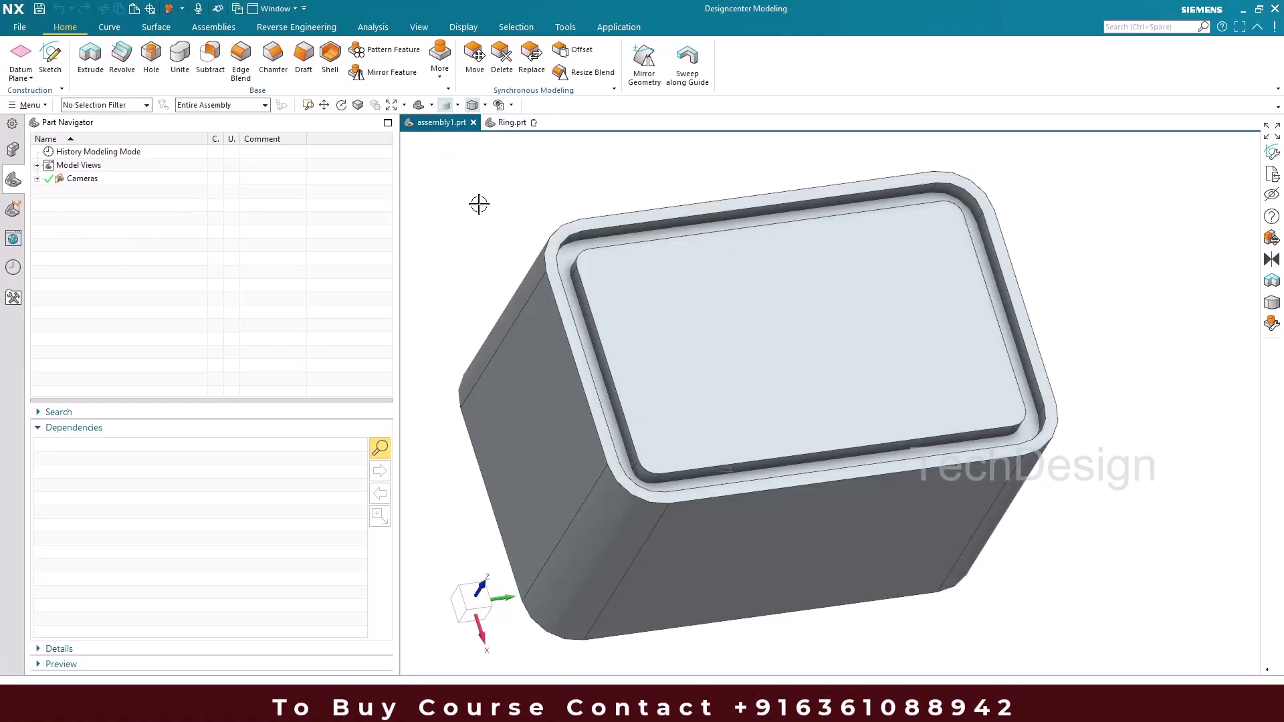
left_click(13, 149)
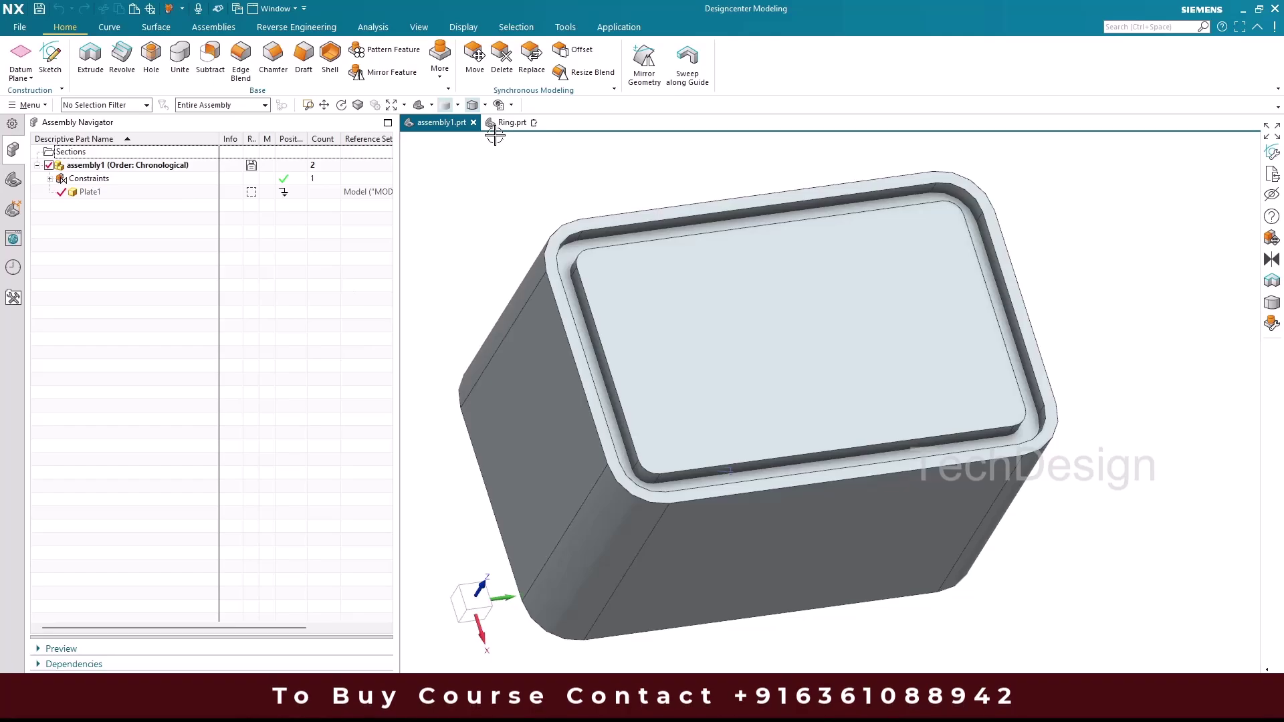
left_click(505, 126)
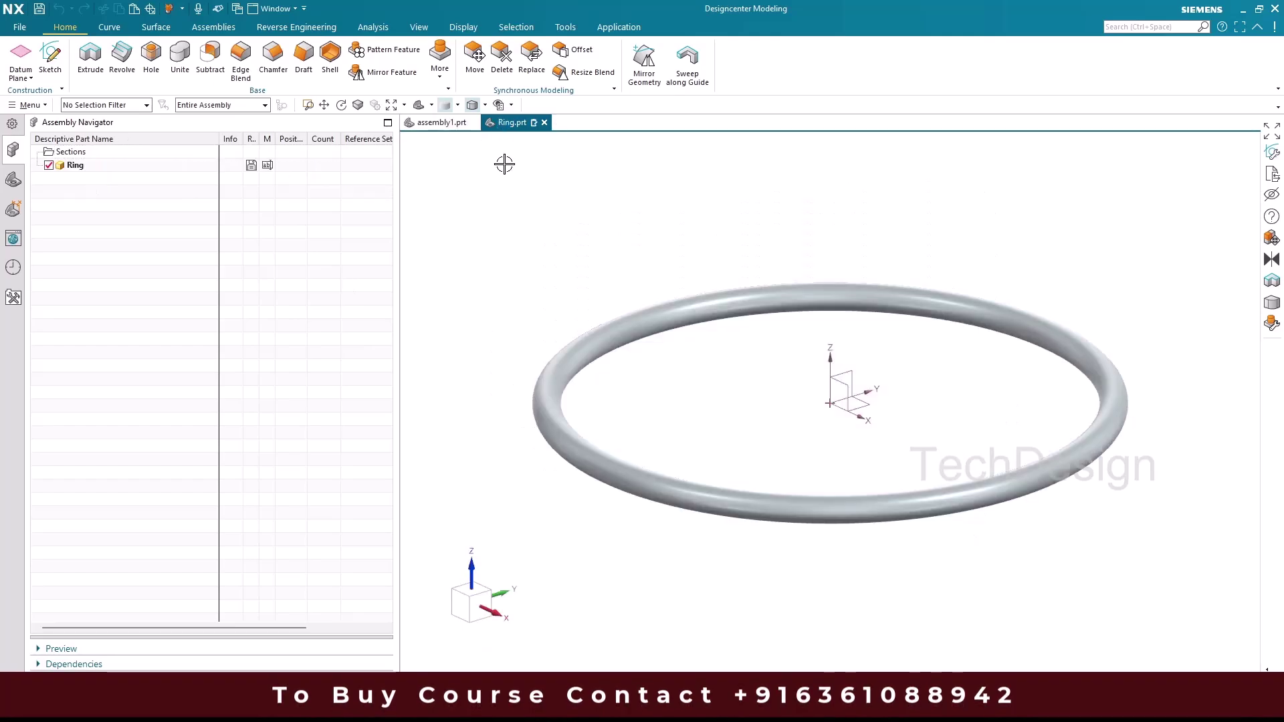
left_click(21, 28)
mouse_move(31, 117)
left_click(188, 87)
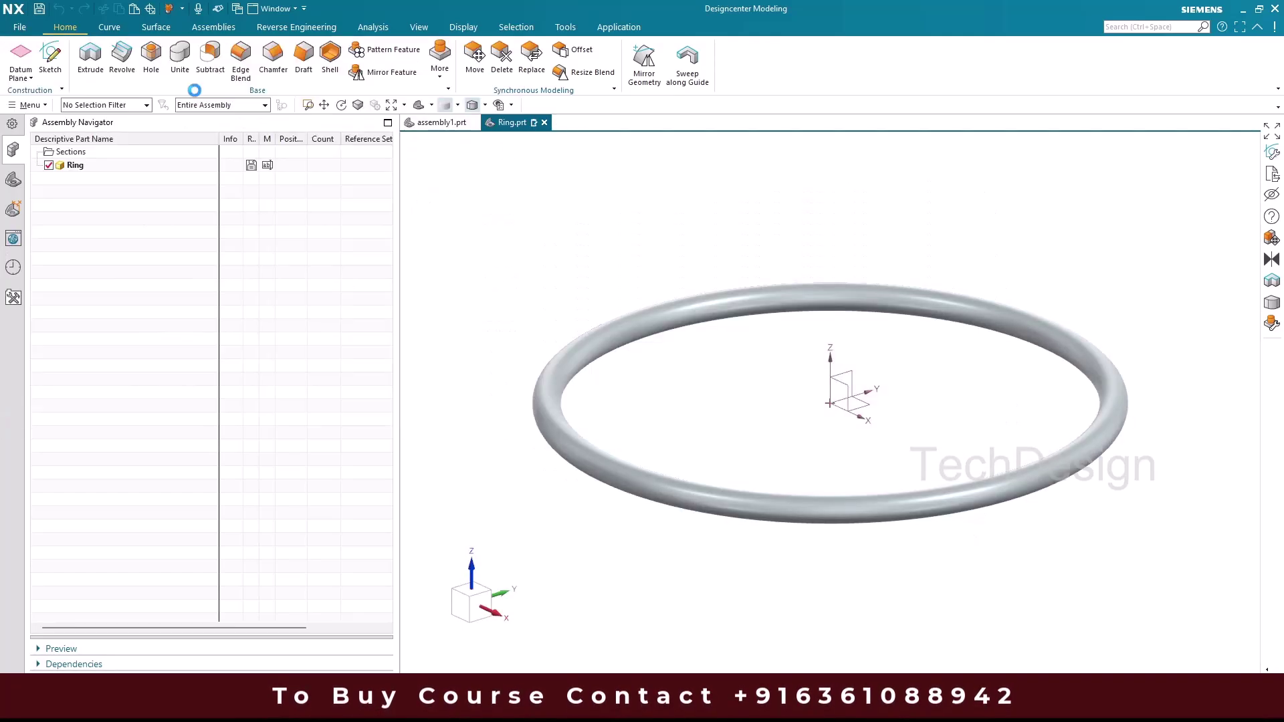
left_click(446, 124)
left_click(273, 280)
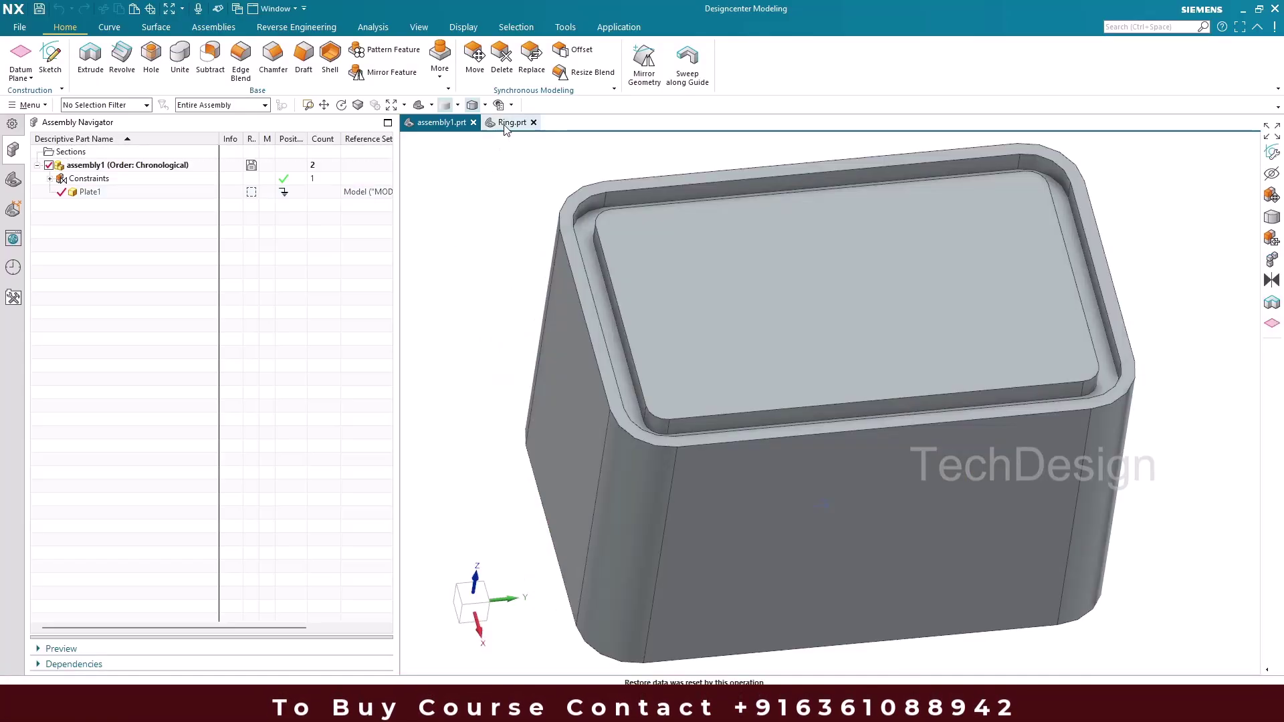
Step: Add Ring.prt as a component to assembly1 at the absolute location and skip choosing its deformation guide
mouse_move(505, 129)
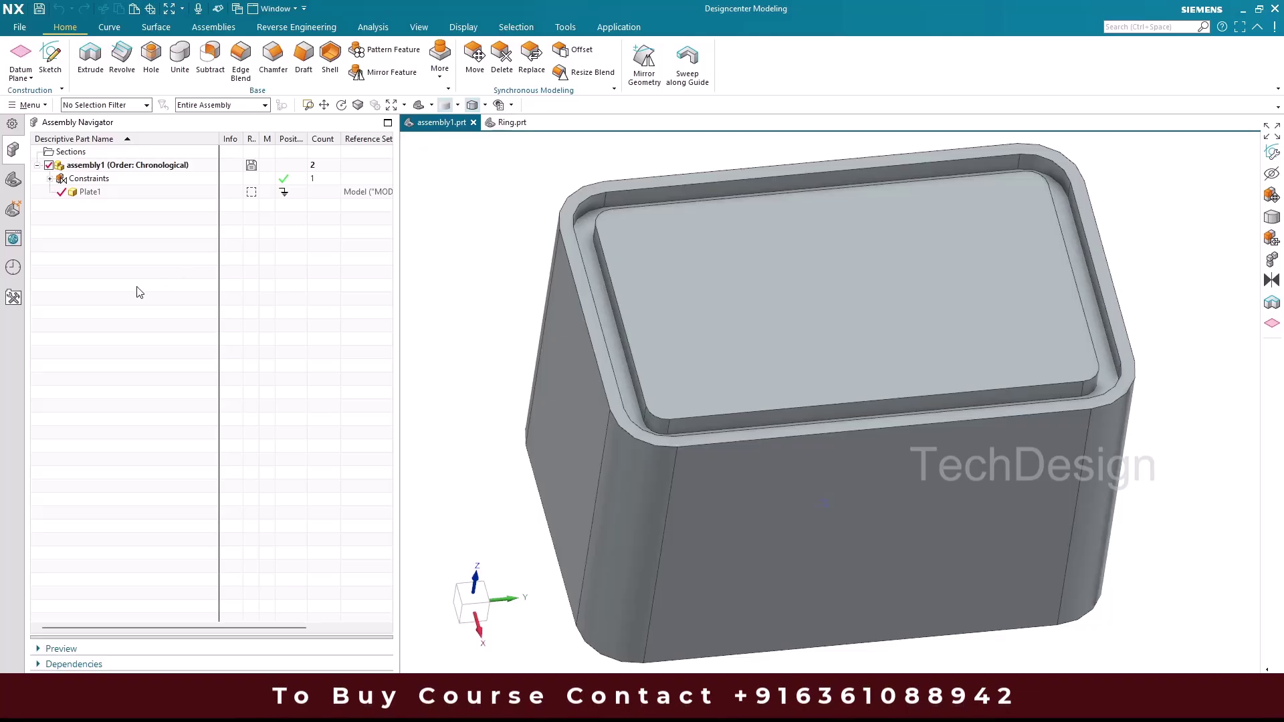
left_click(213, 26)
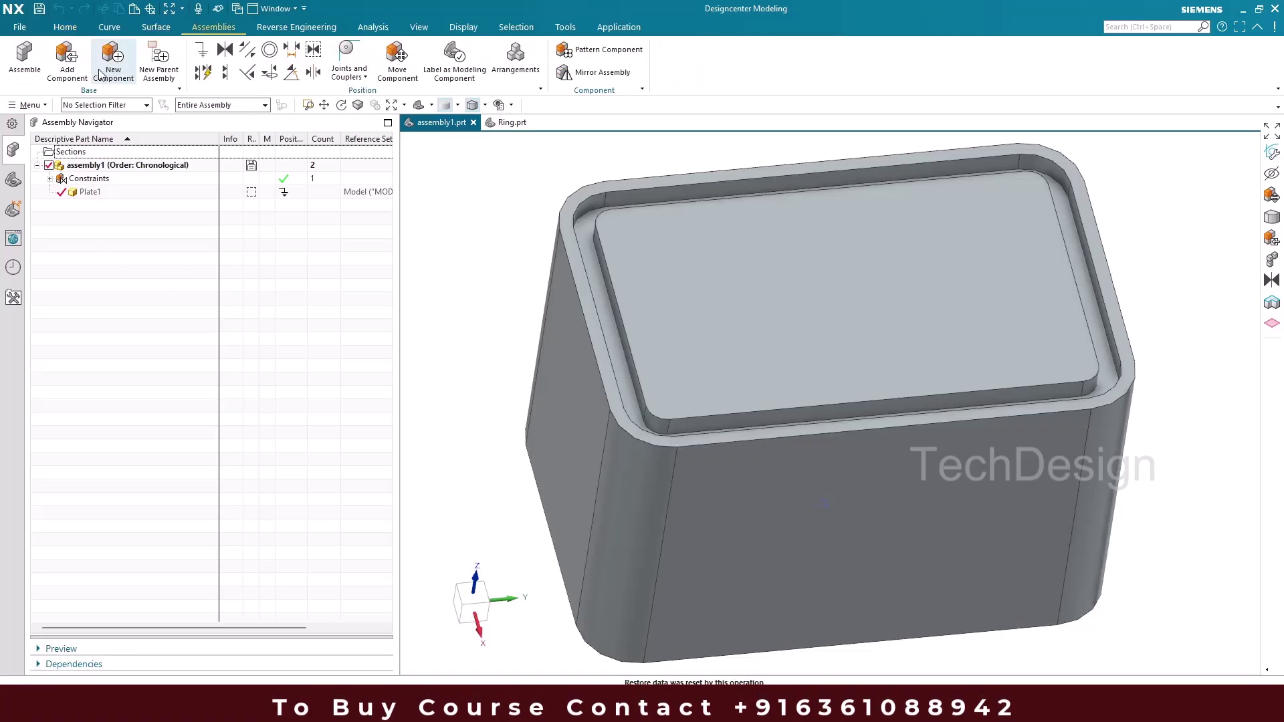
key("shift+a")
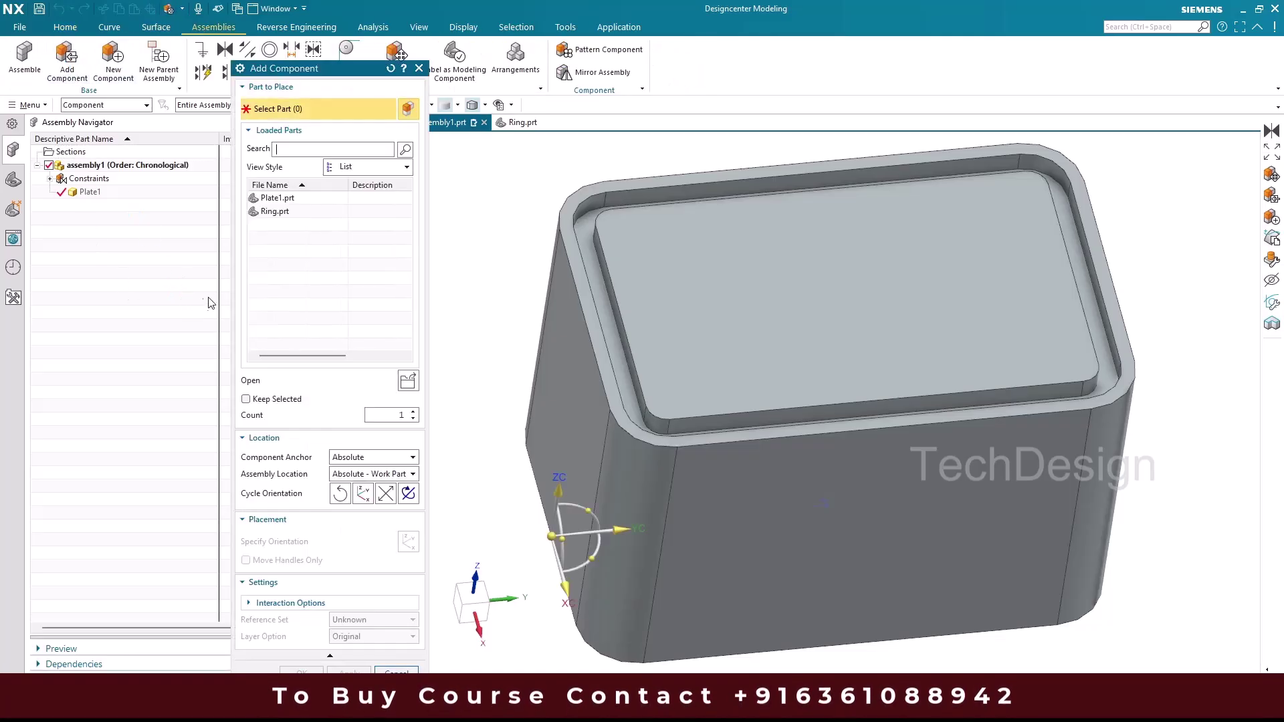
left_click(271, 219)
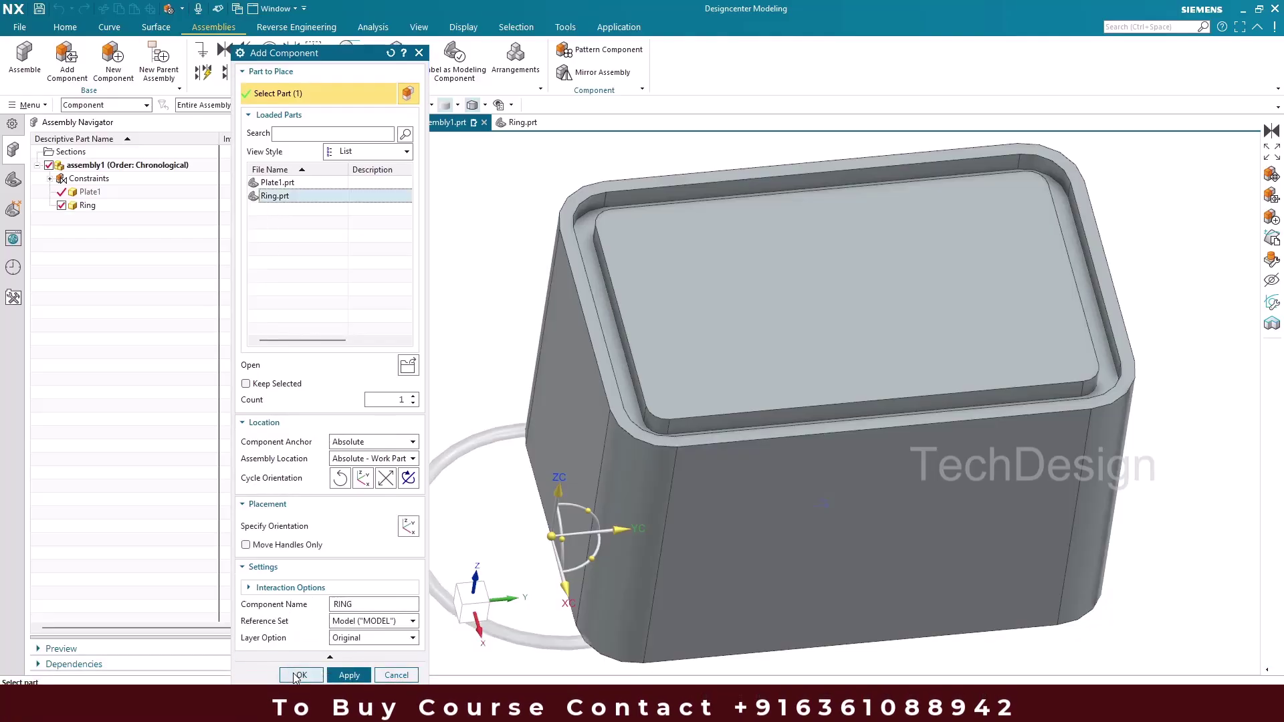
left_click(298, 675)
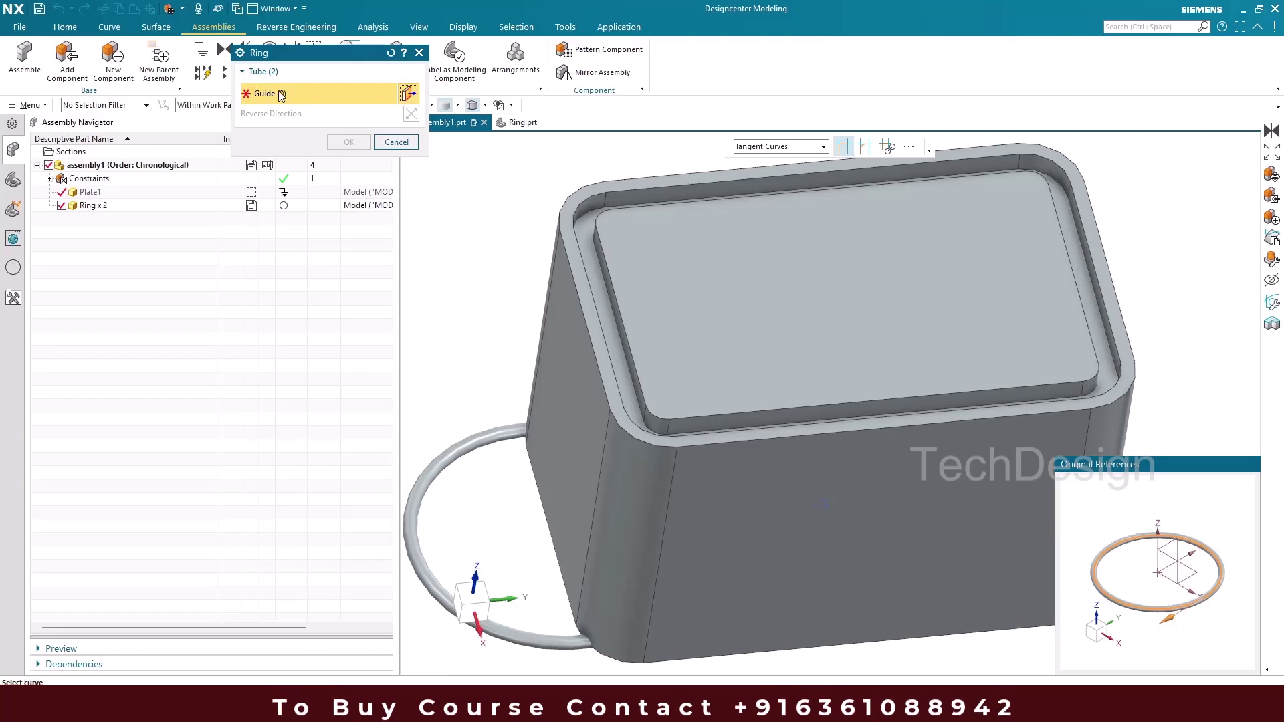
left_click(396, 142)
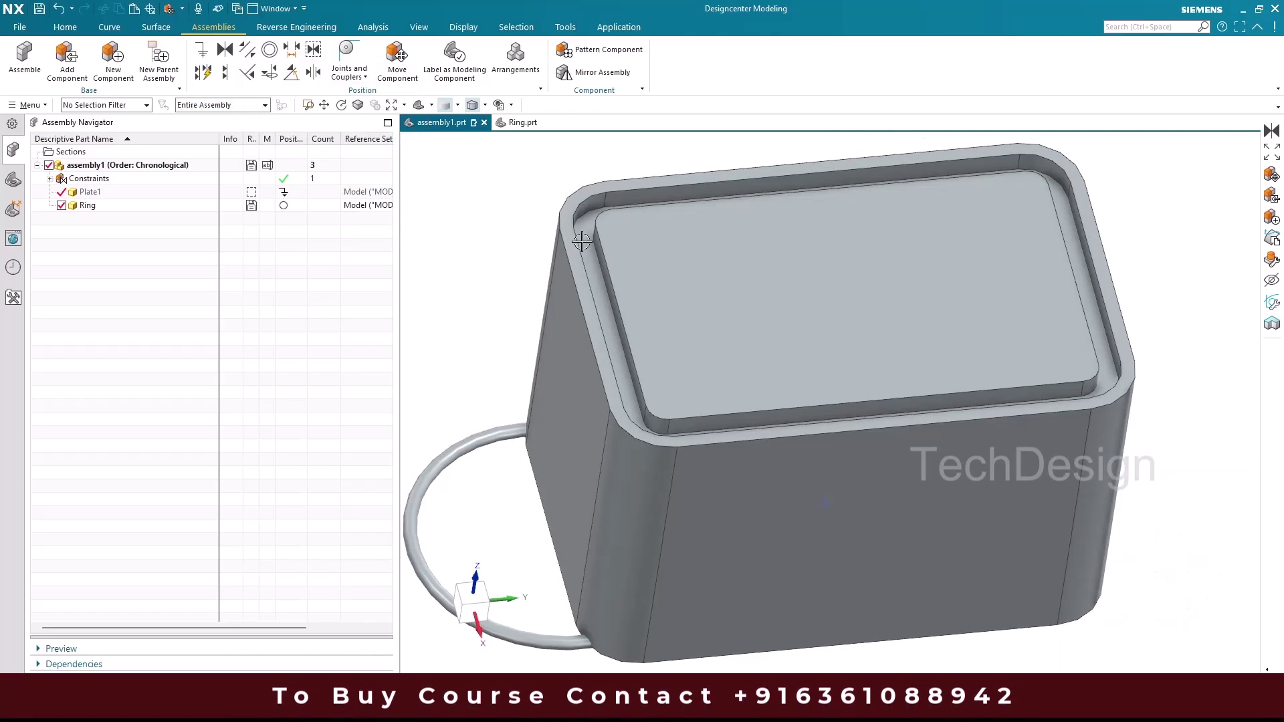
scroll(548, 268, "down", 3)
left_click(137, 208)
right_click(137, 207)
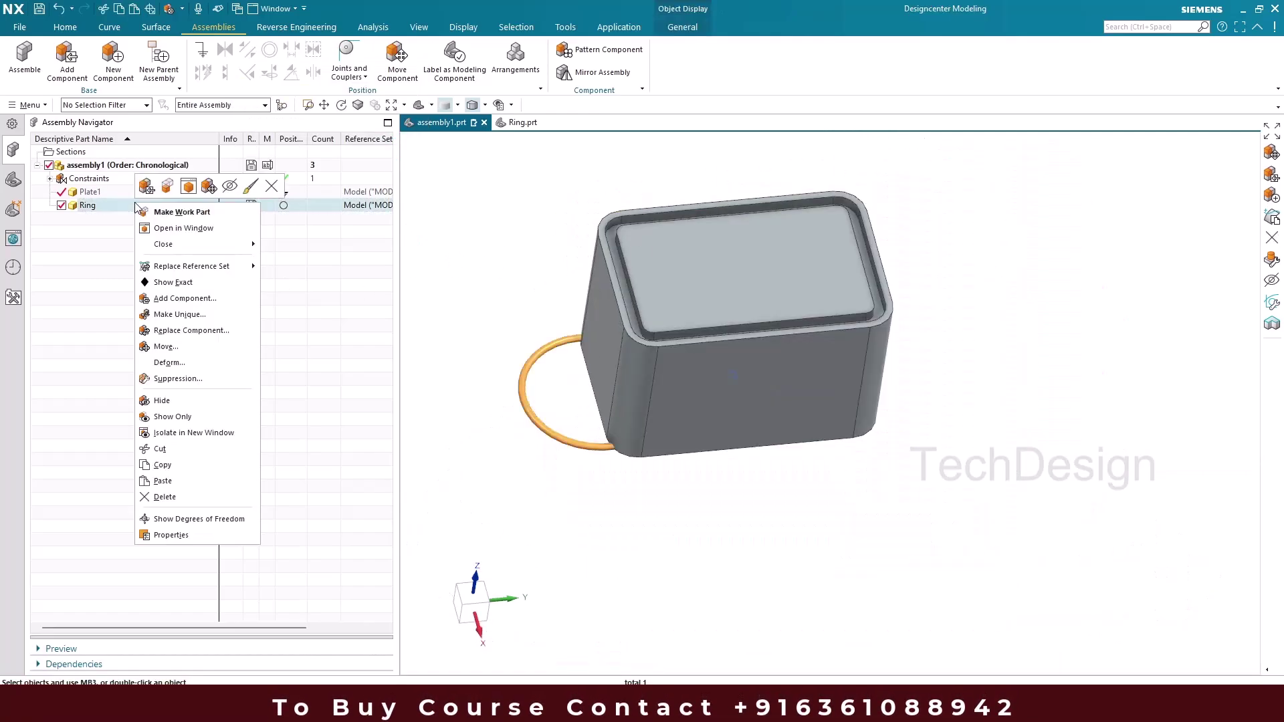
left_click(168, 362)
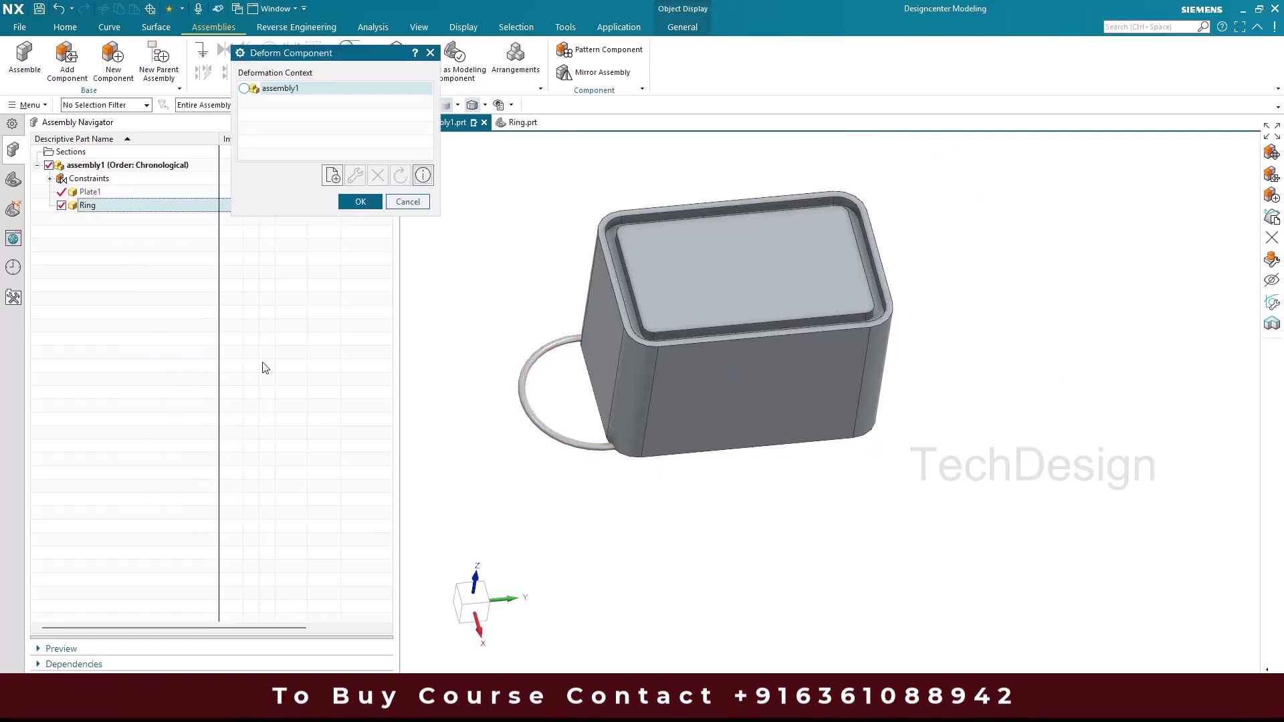
left_click(407, 201)
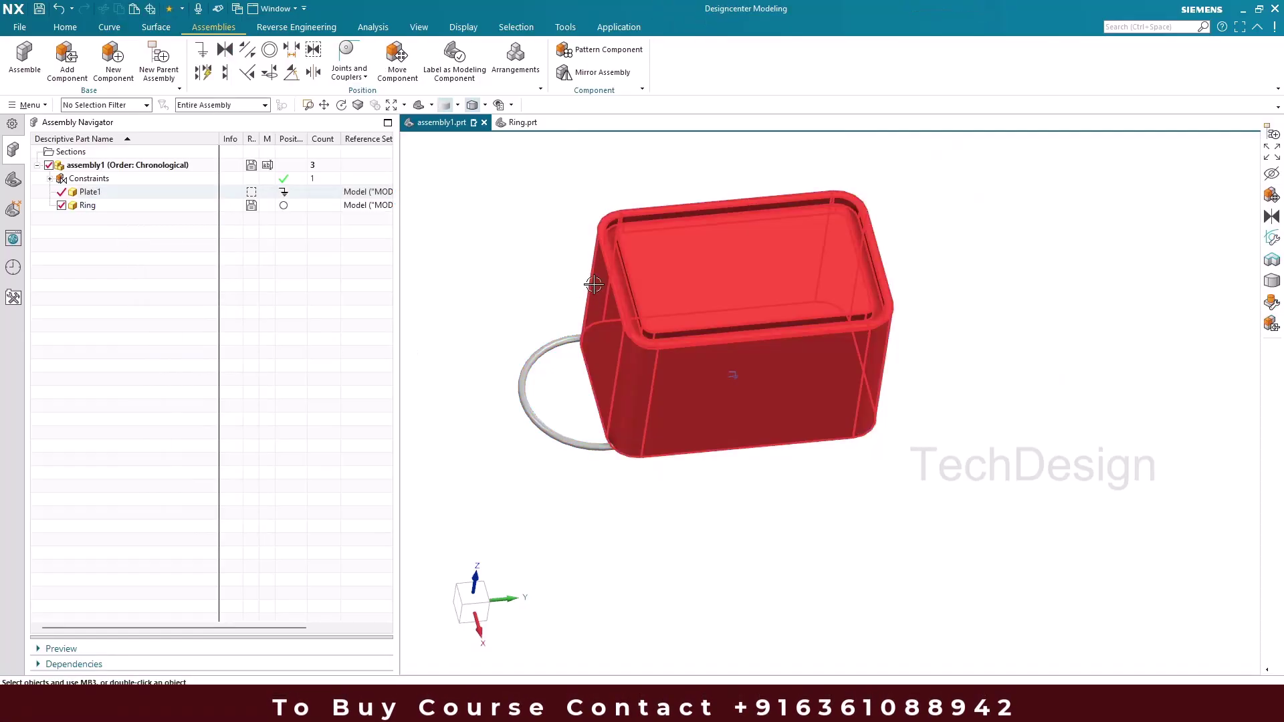
Step: Try to measure between the groove floor and the raised inner face of Plate1 using vectors
scroll(662, 192, "down", 2)
scroll(564, 324, "up", 5)
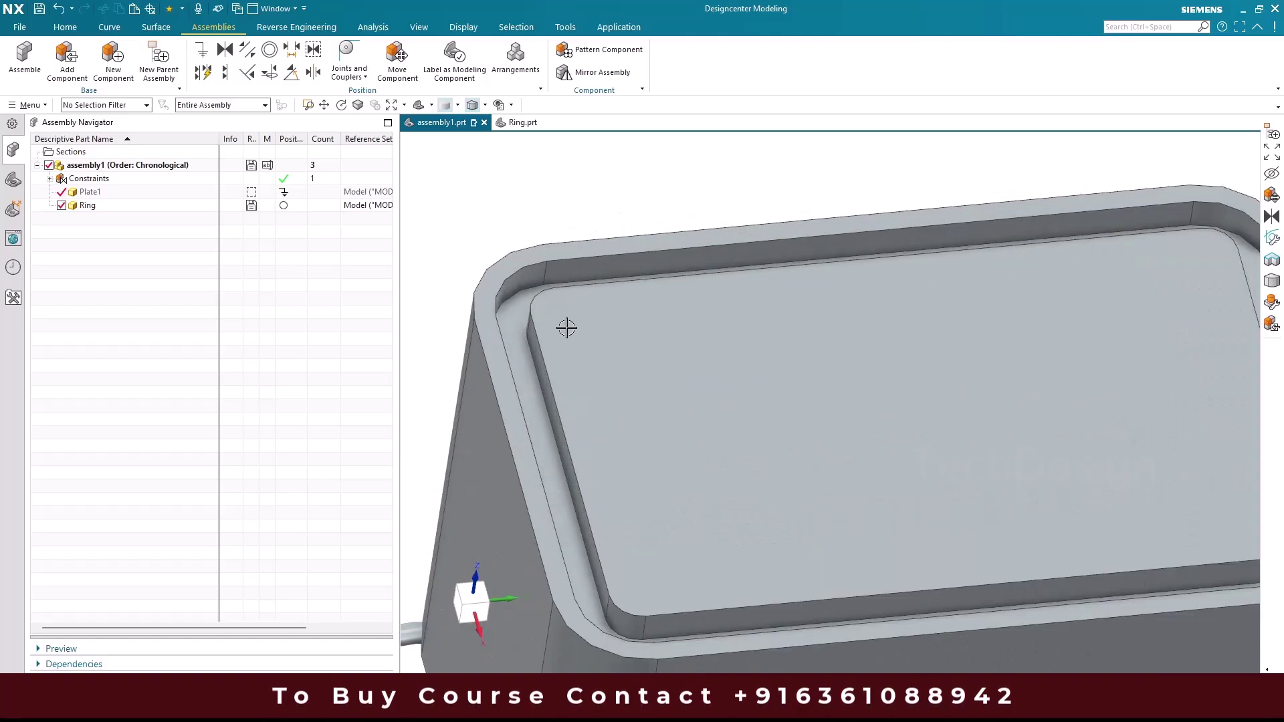
scroll(599, 285, "down", 4)
scroll(599, 285, "up", 5)
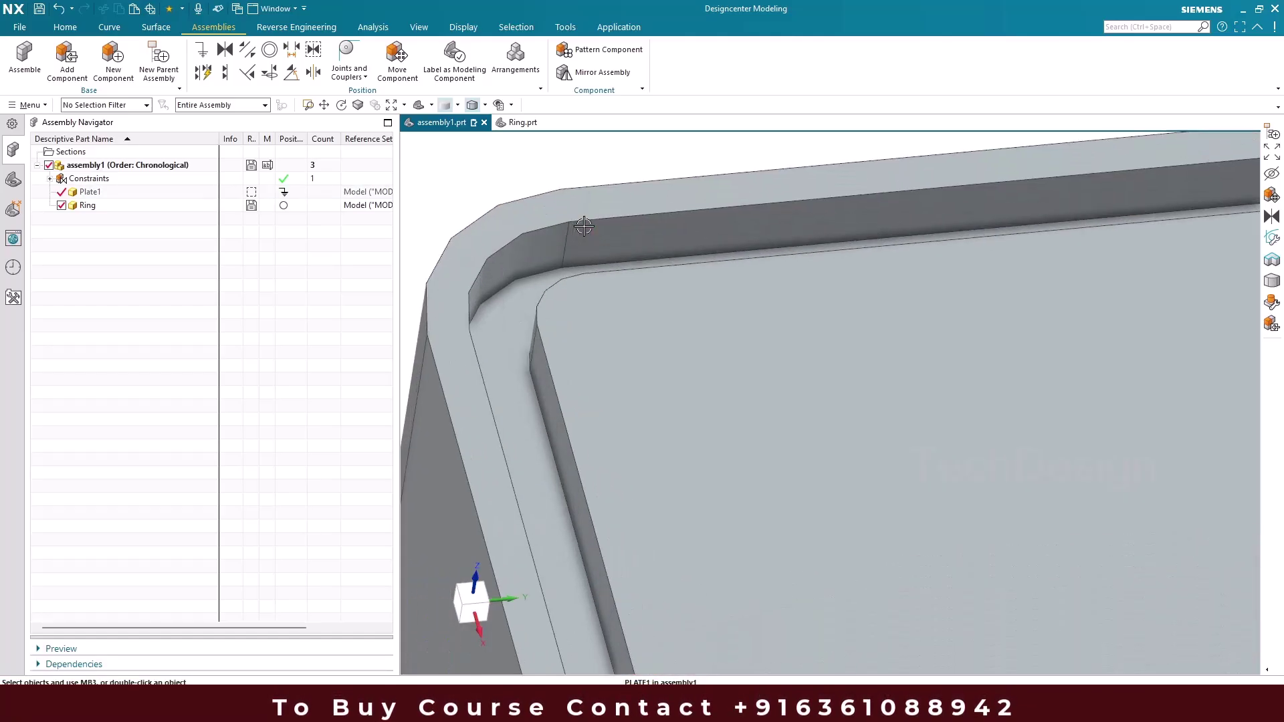
scroll(584, 226, "up", 2)
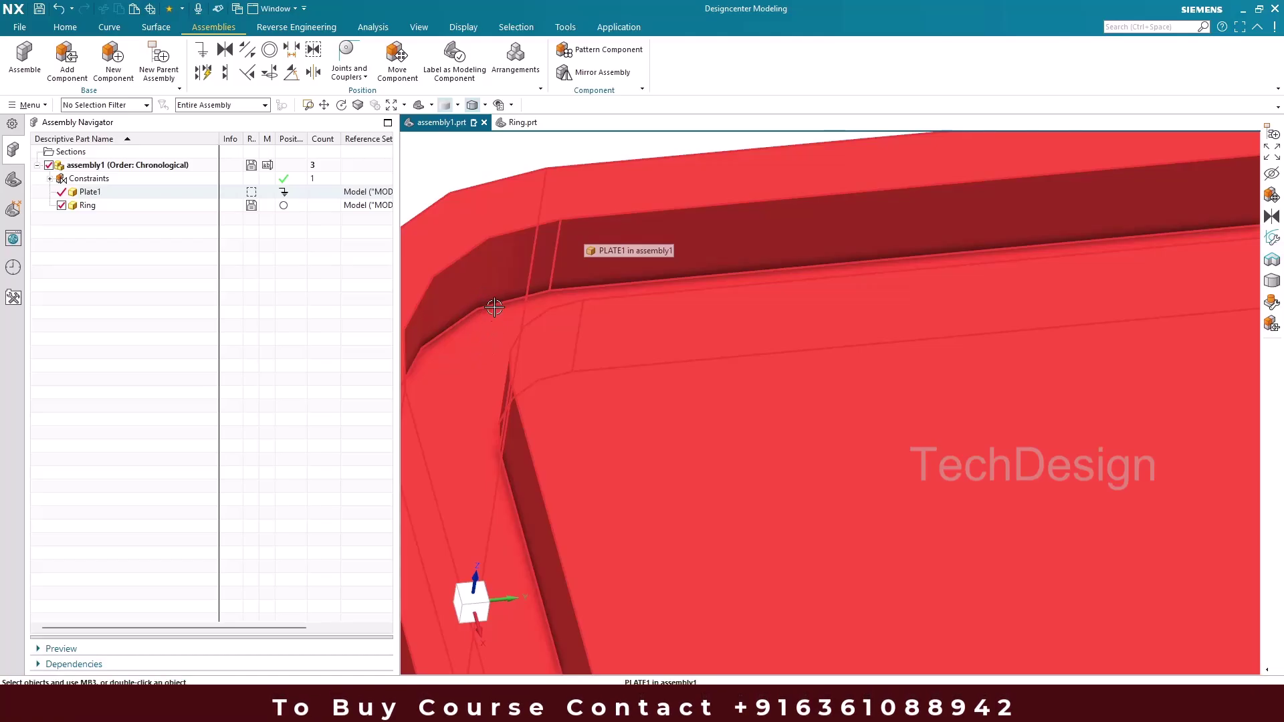
scroll(495, 335, "down", 2)
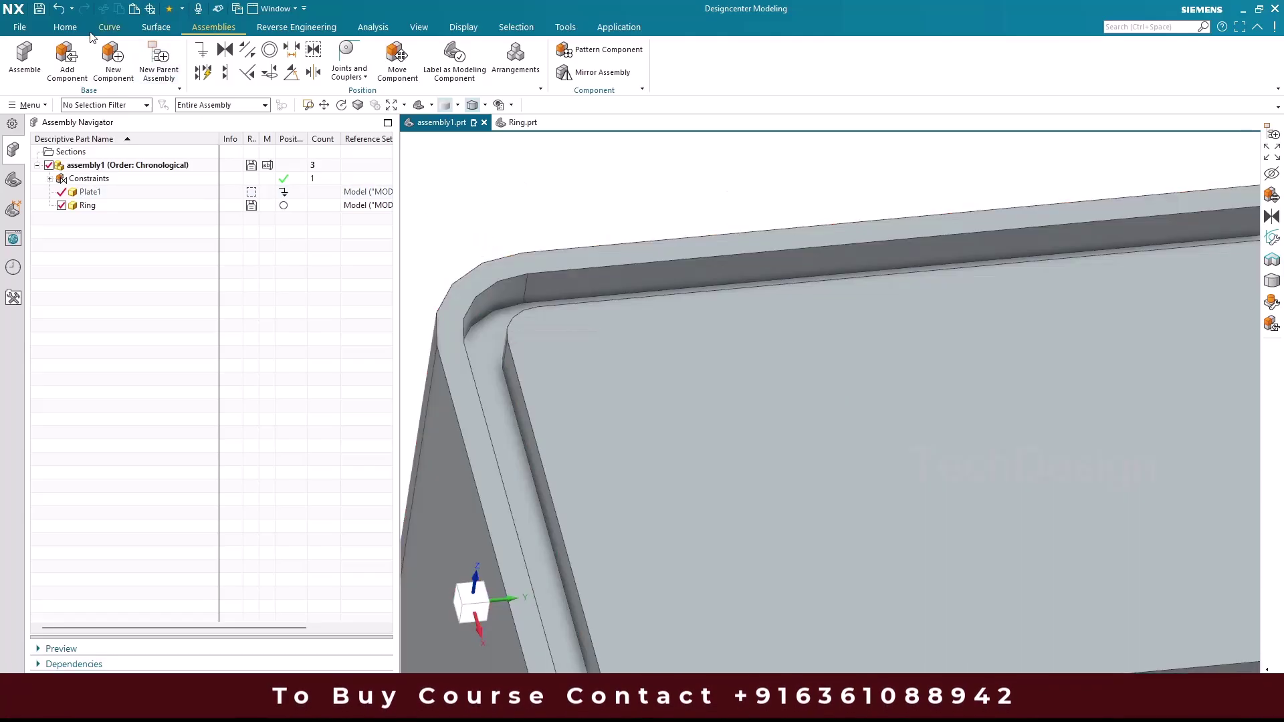
left_click(71, 28)
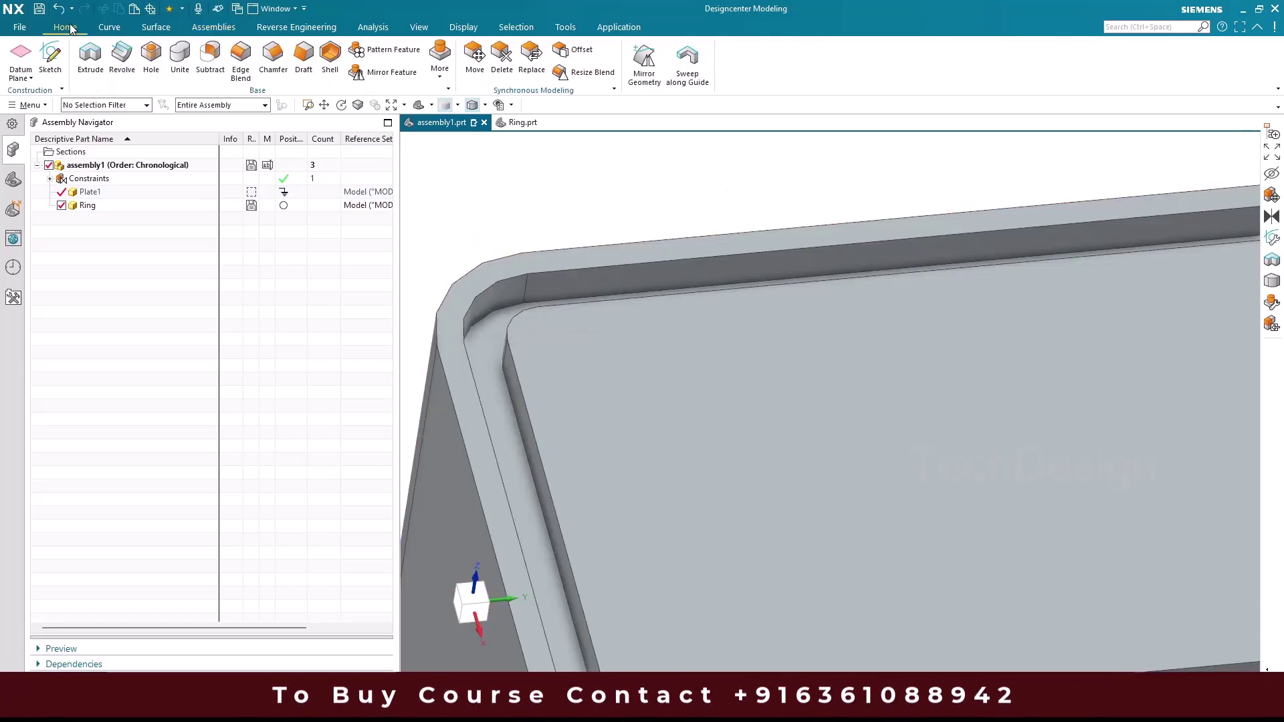
left_click(372, 27)
left_click(37, 77)
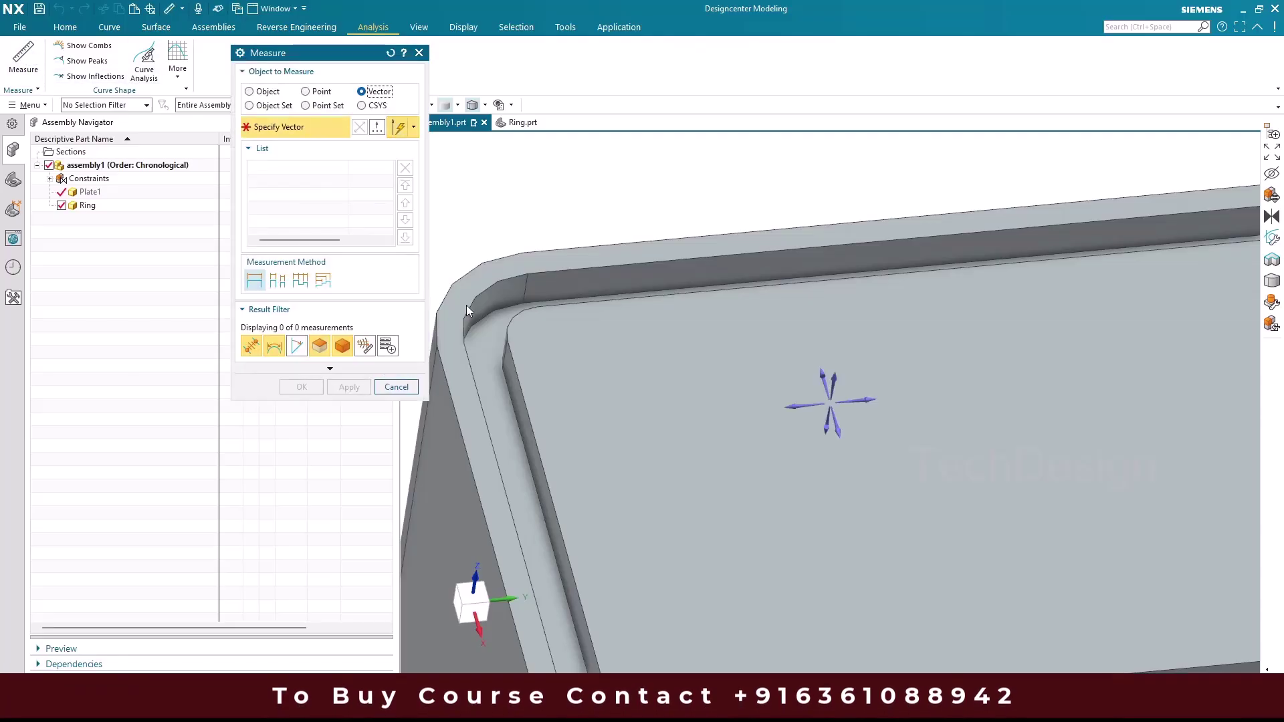
scroll(493, 336, "up", 3)
left_click(494, 341)
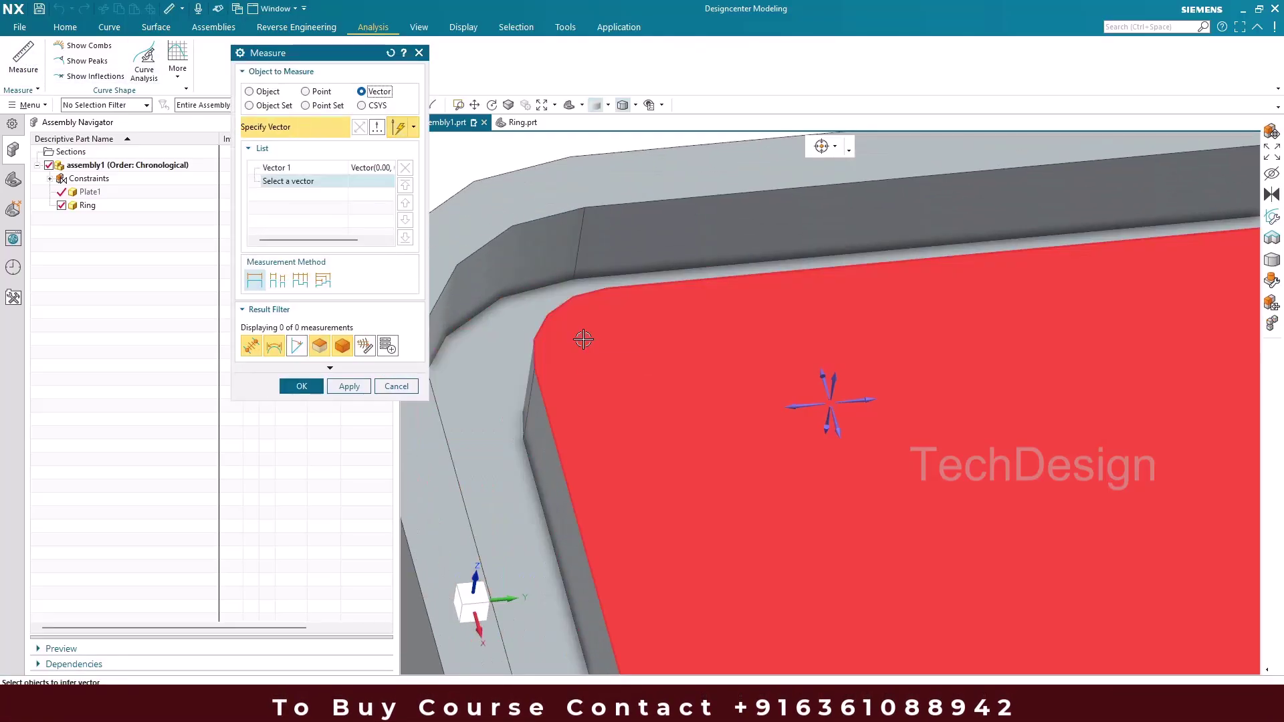
left_click(585, 338)
scroll(501, 332, "down", 1)
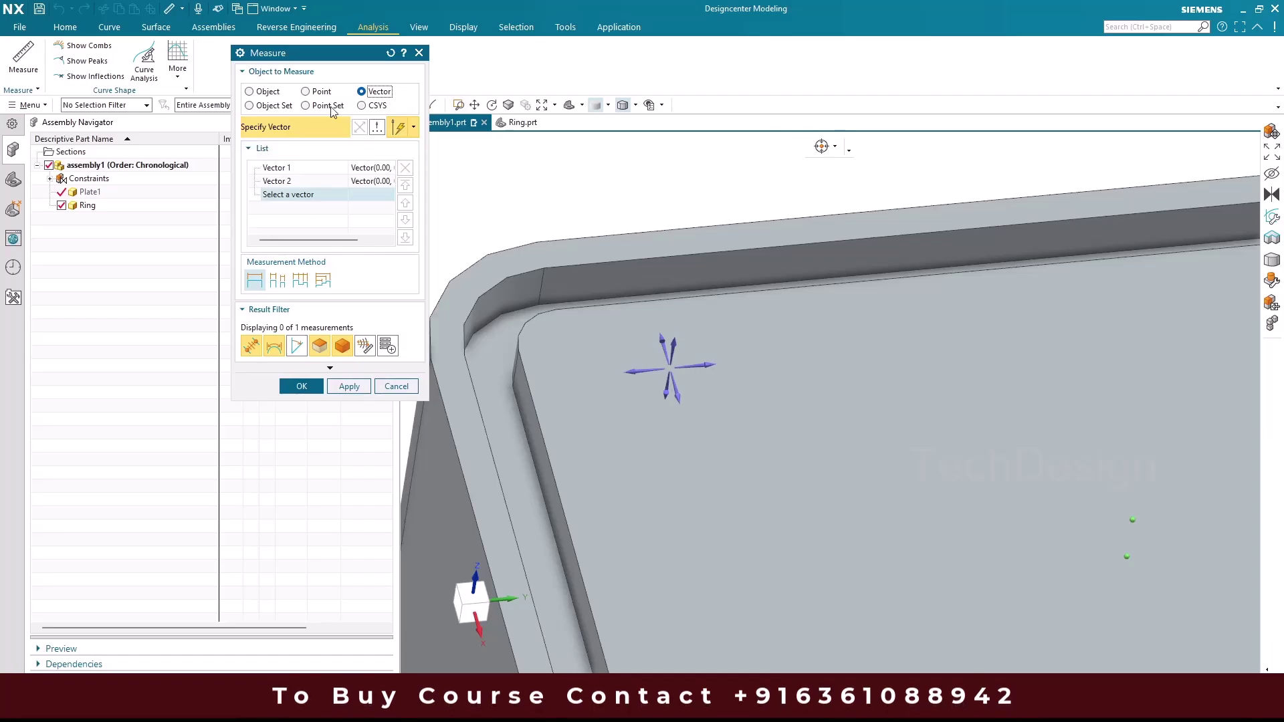
Step: Clear the vector picks and measure the minimum distance between Plate1's groove floor and raised inner face as objects
left_click(264, 92)
left_click(320, 168)
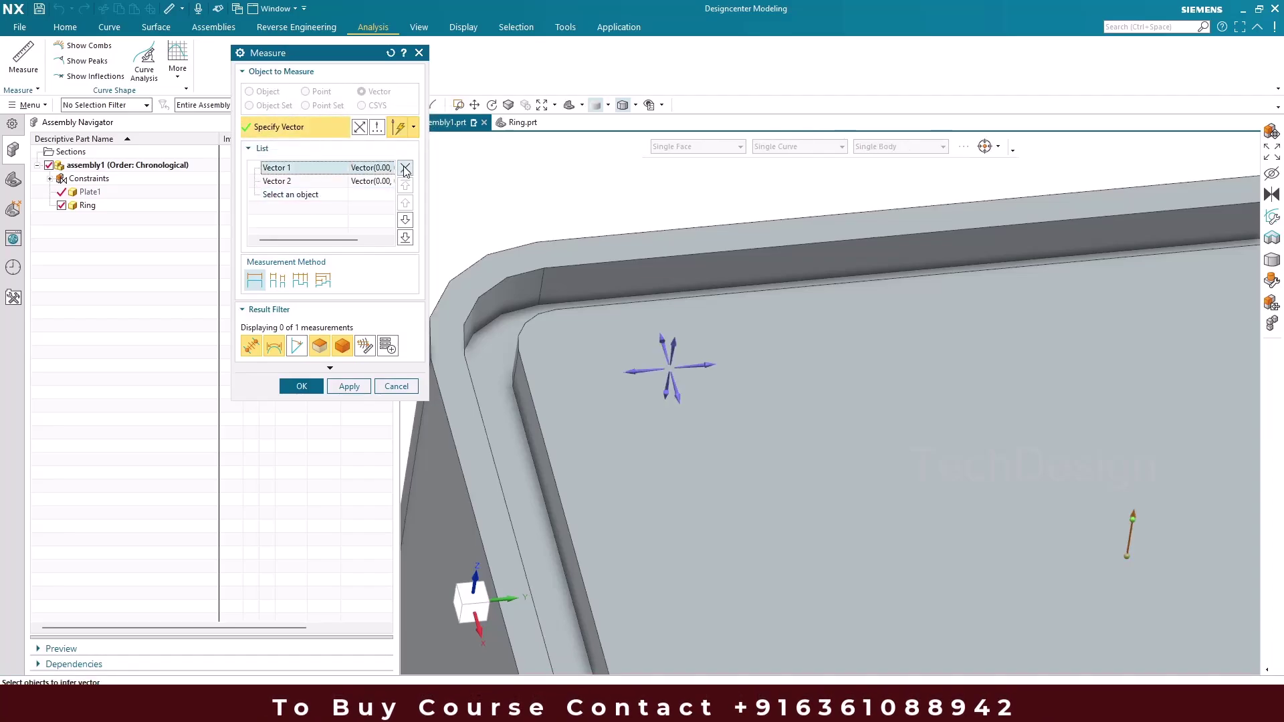
left_click(405, 168)
left_click(375, 168)
left_click(404, 168)
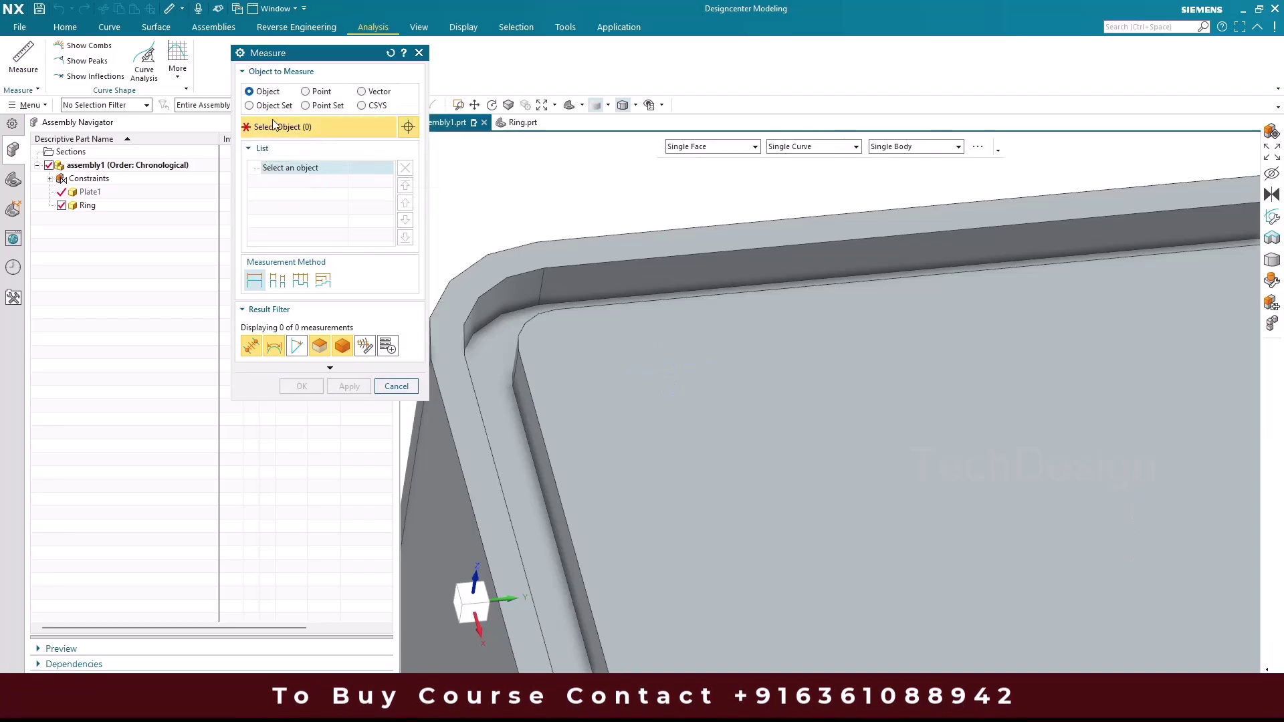
left_click(509, 333)
left_click(636, 347)
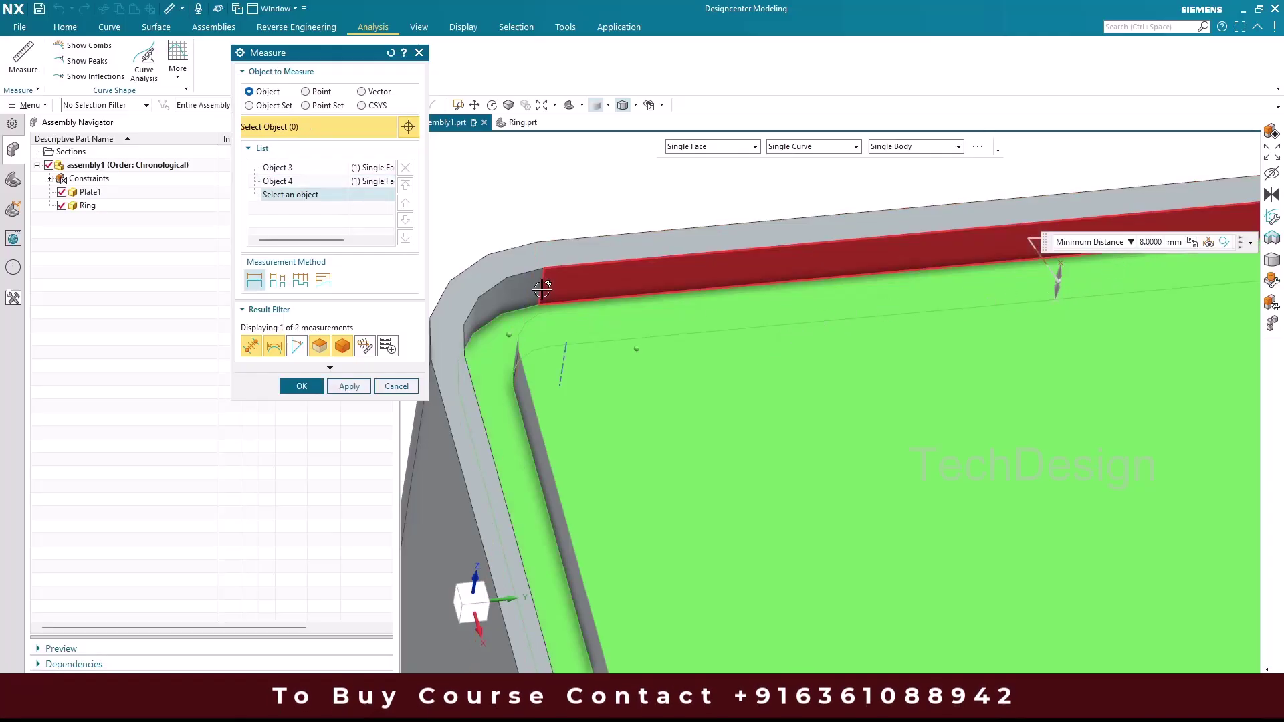
left_click(301, 386)
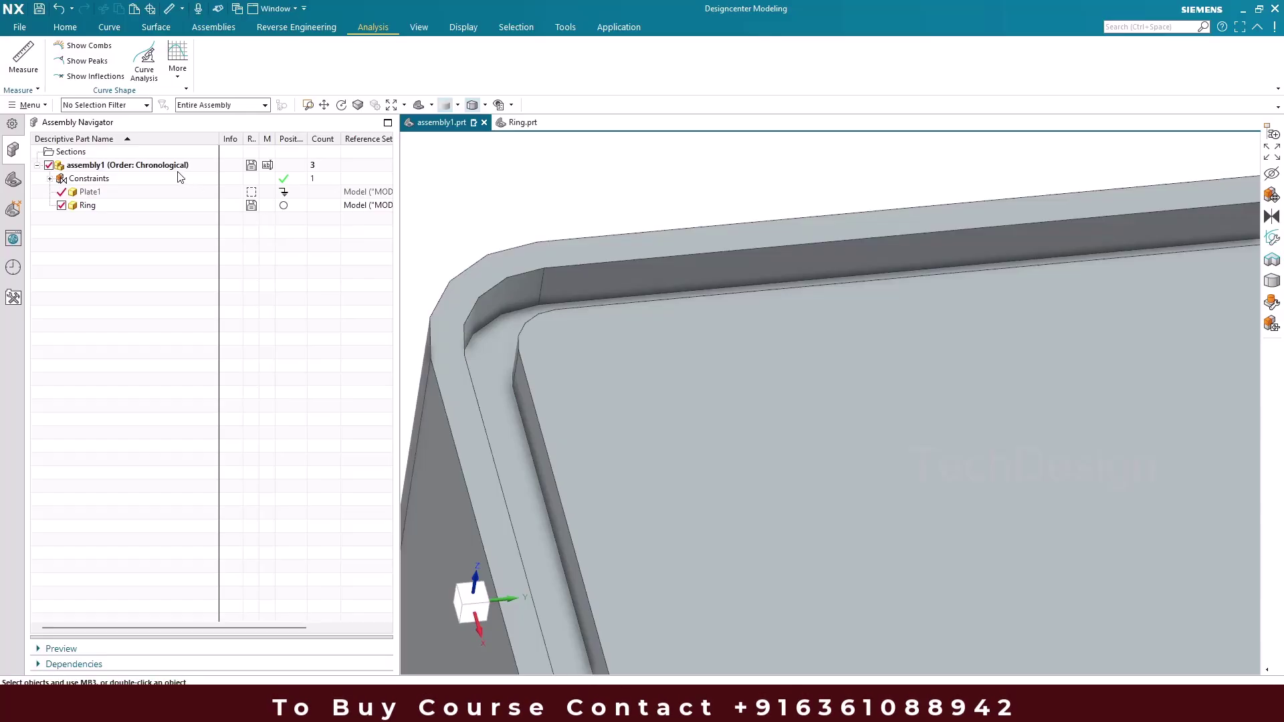
Step: Make Plate1 the work part and try an At Distance datum plane from its raised inner face
left_click(65, 27)
left_click(26, 57)
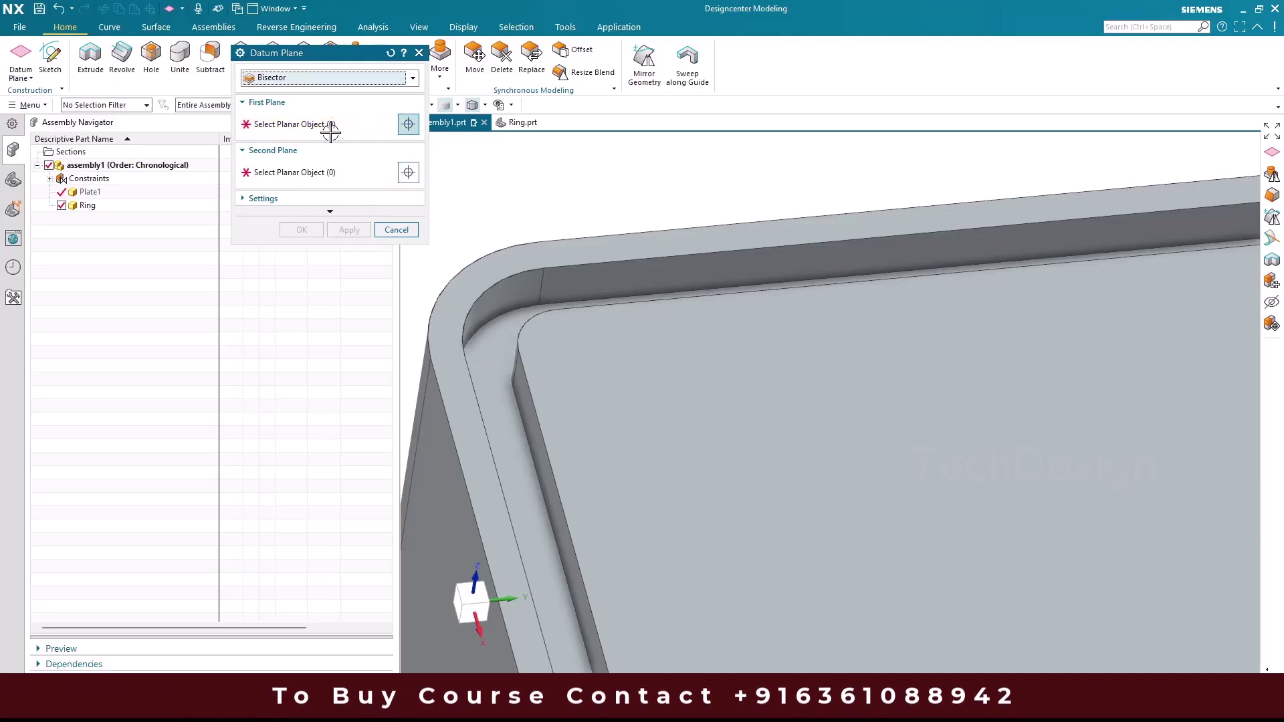
left_click(331, 79)
left_click(319, 106)
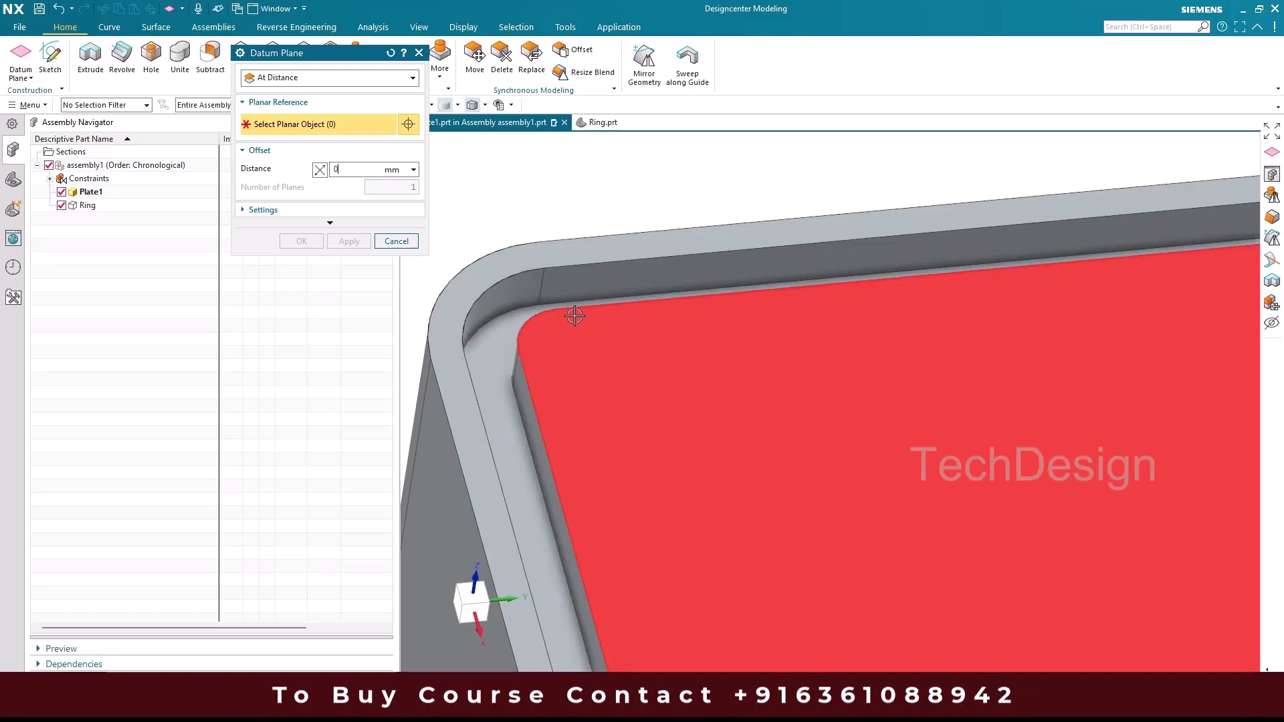
left_click(572, 309)
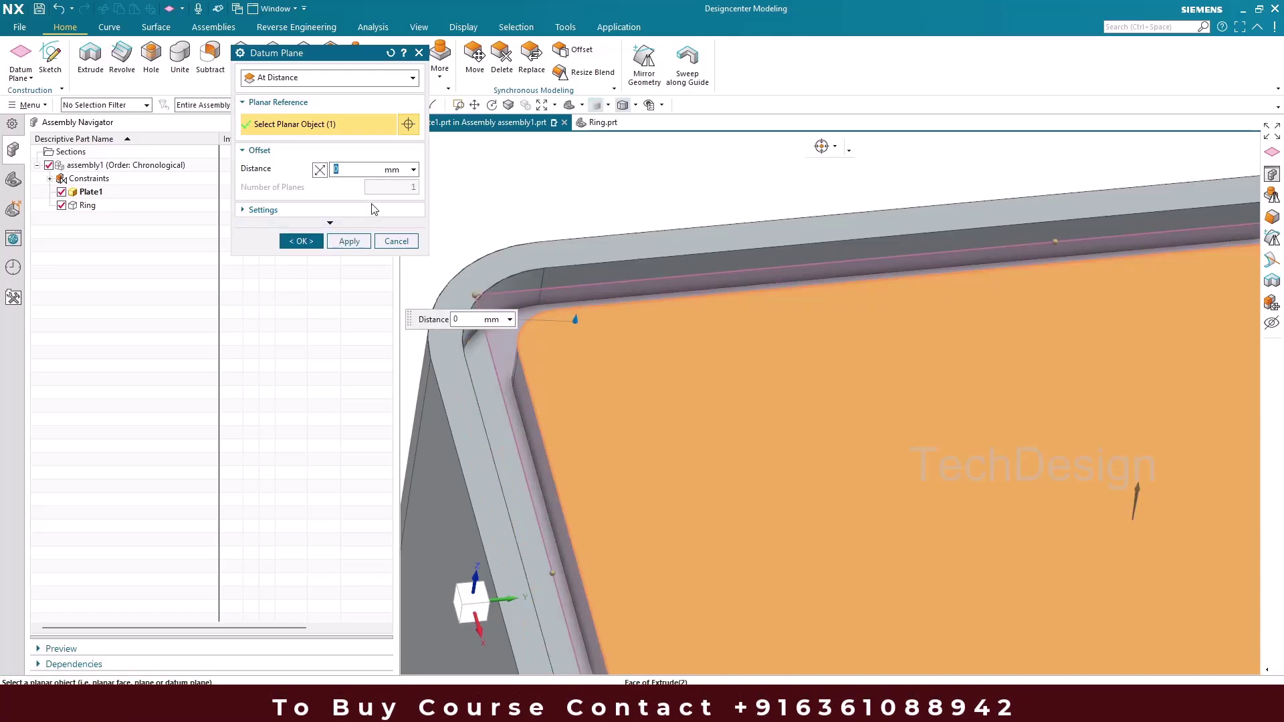
left_click(397, 242)
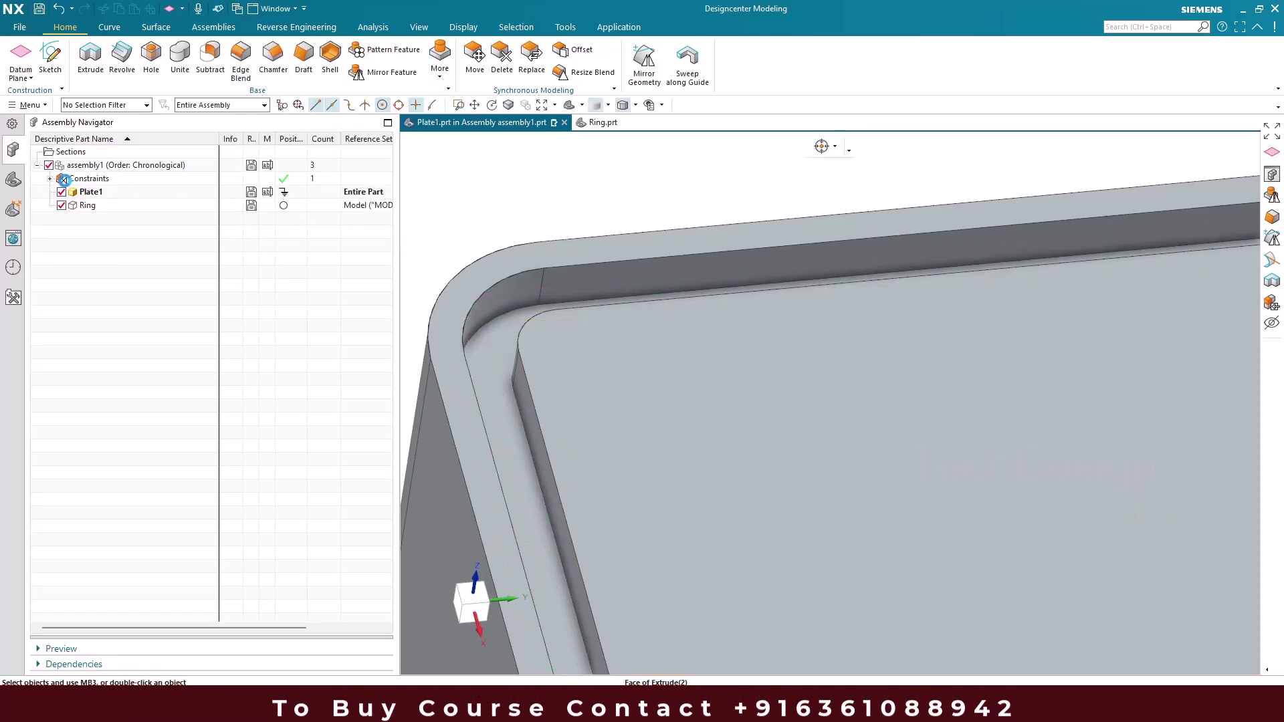
Step: Make assembly1 the work part and create an At Distance datum plane offset 4 mm downward from Plate1's raised inner face
left_click(535, 27)
left_click(67, 28)
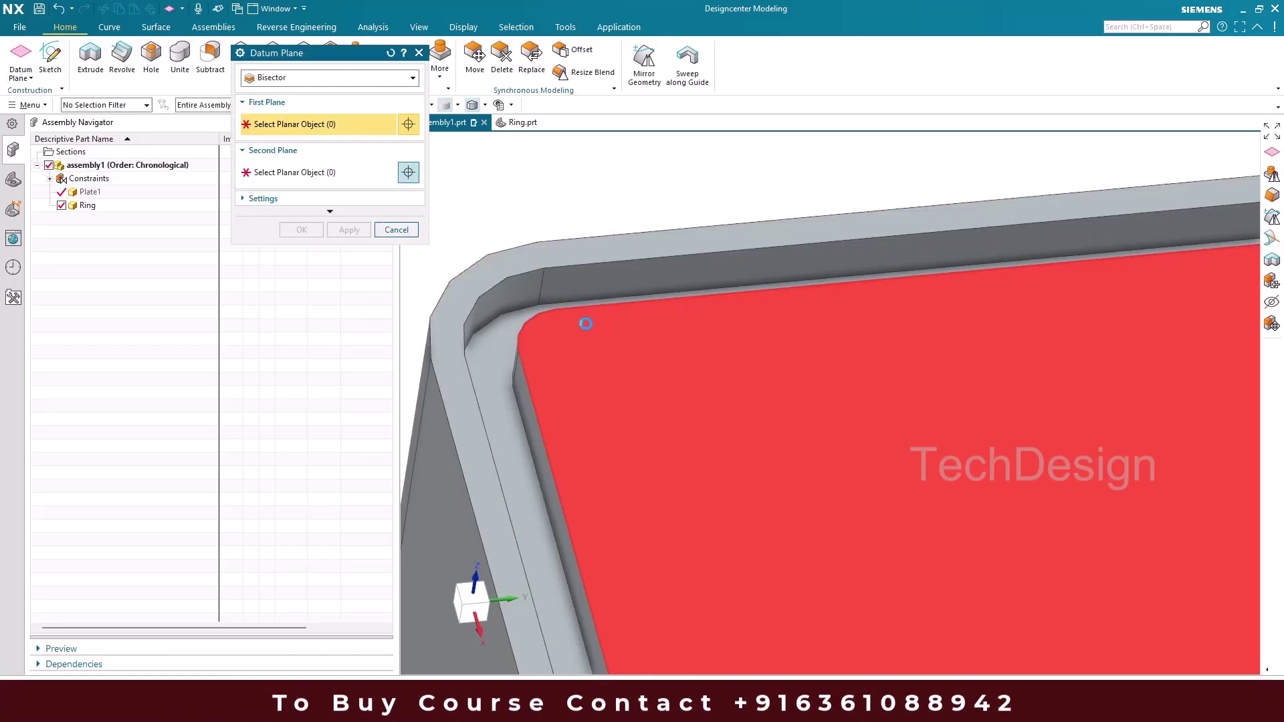
left_click(586, 323)
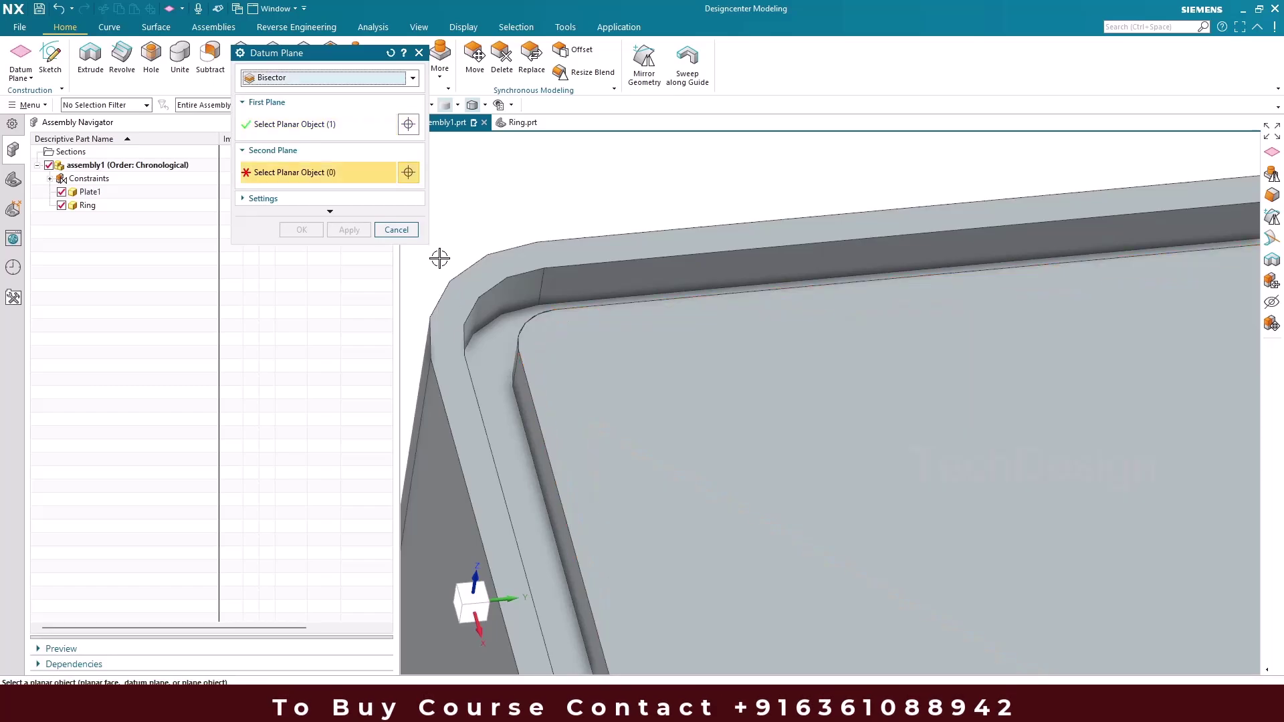
scroll(479, 279, "up", 4)
left_click(309, 79)
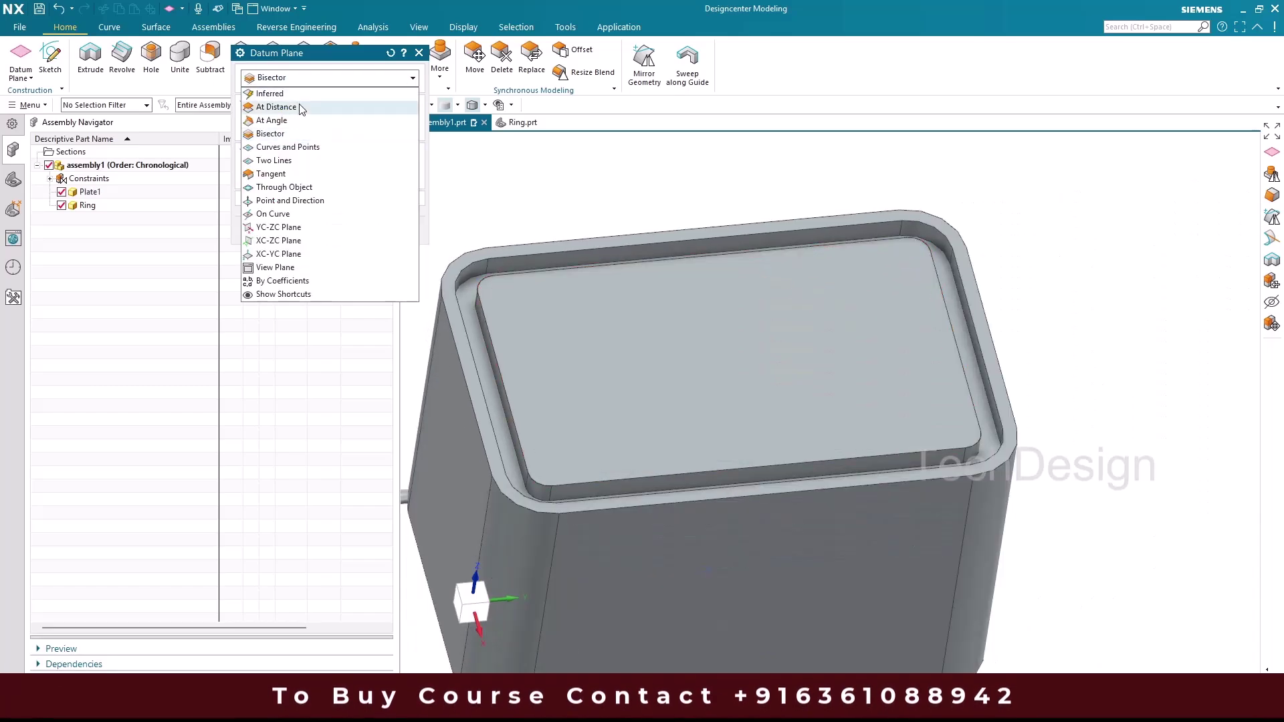
left_click(301, 105)
left_click(647, 321)
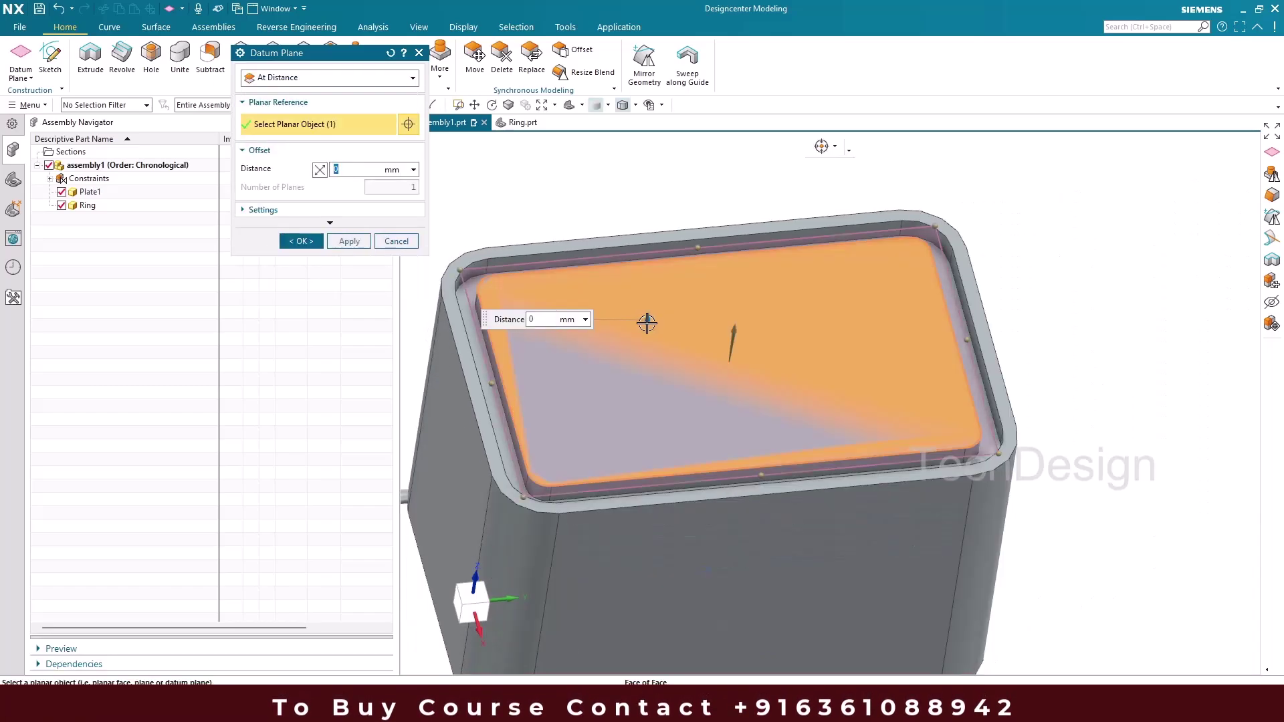
scroll(591, 323, "down", 2)
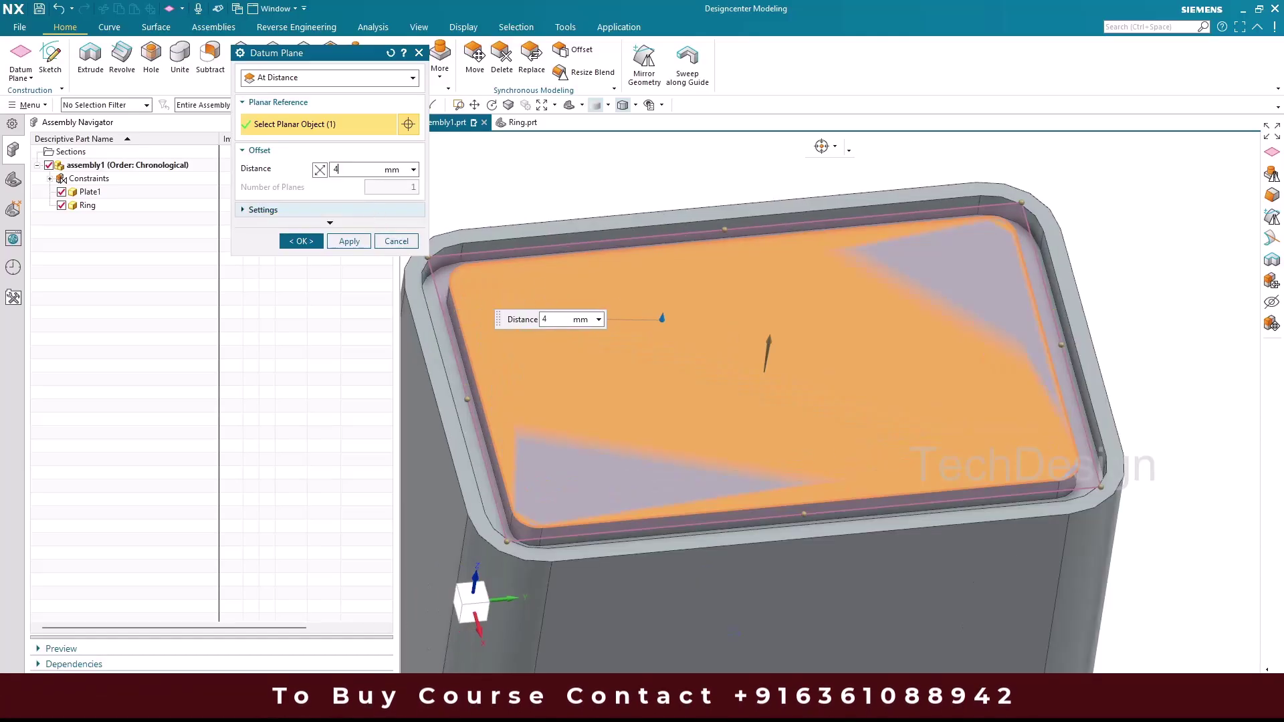
key("Return")
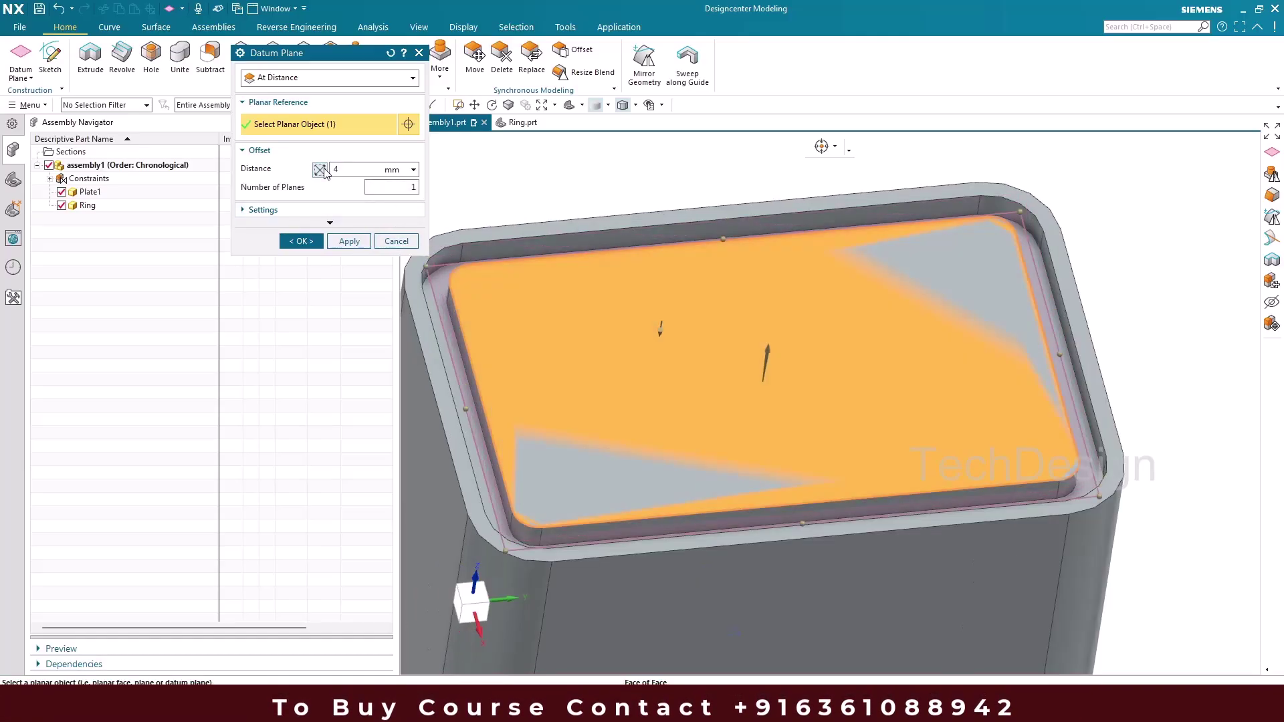
scroll(457, 322, "down", 4)
left_click(304, 241)
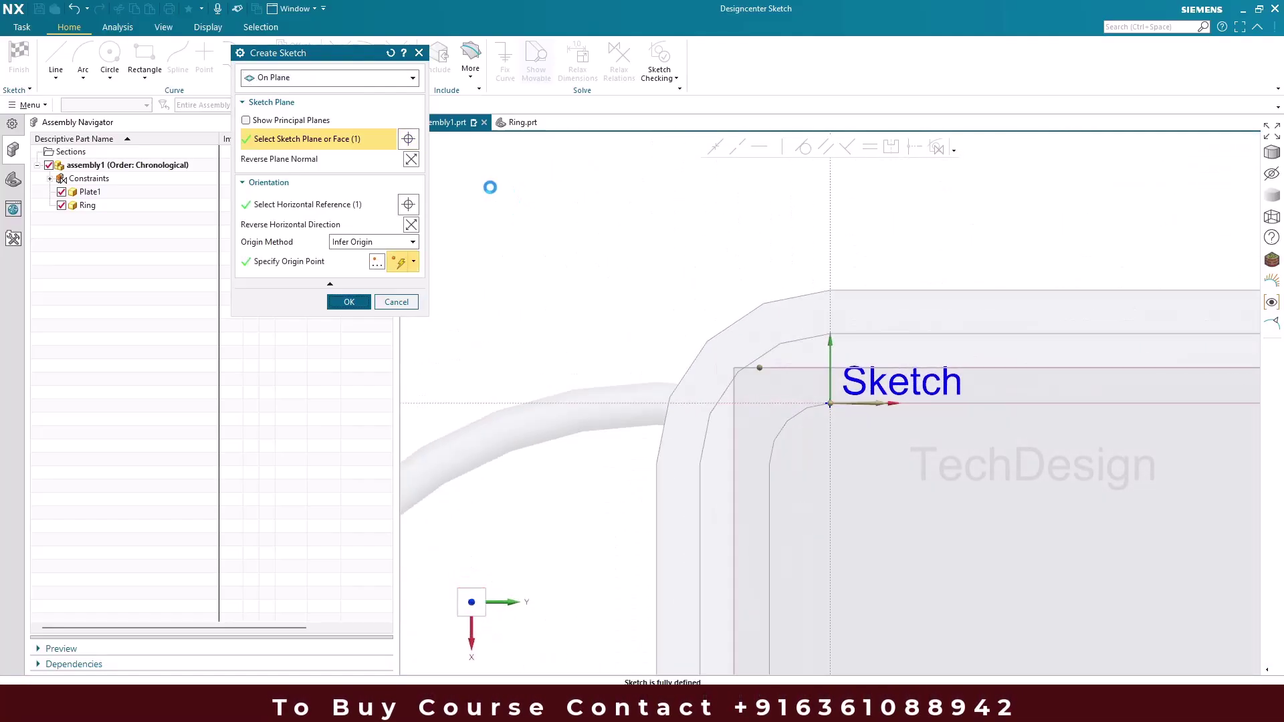
Step: Create a sketch on the new datum plane and project the eight outer edges of Plate1's groove into it non-associatively
middle_click(490, 187)
scroll(610, 266, "up", 3)
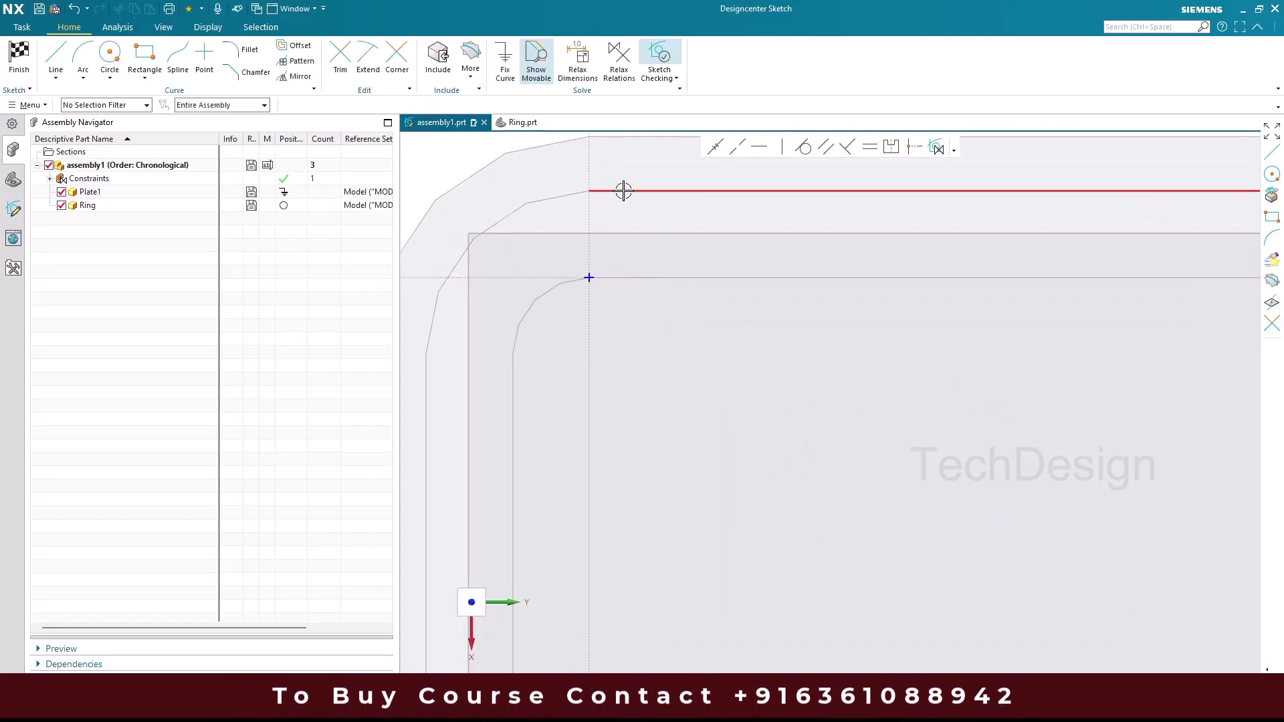
scroll(671, 192, "down", 3)
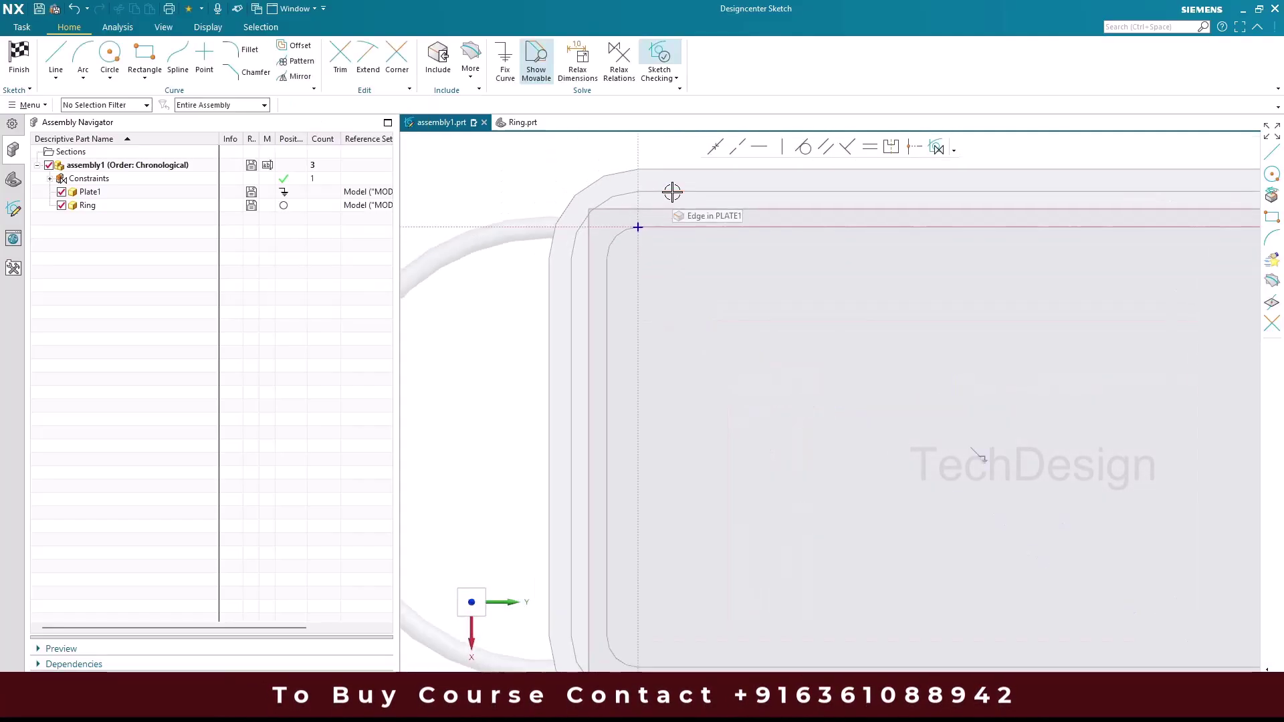
left_click(480, 78)
left_click(495, 108)
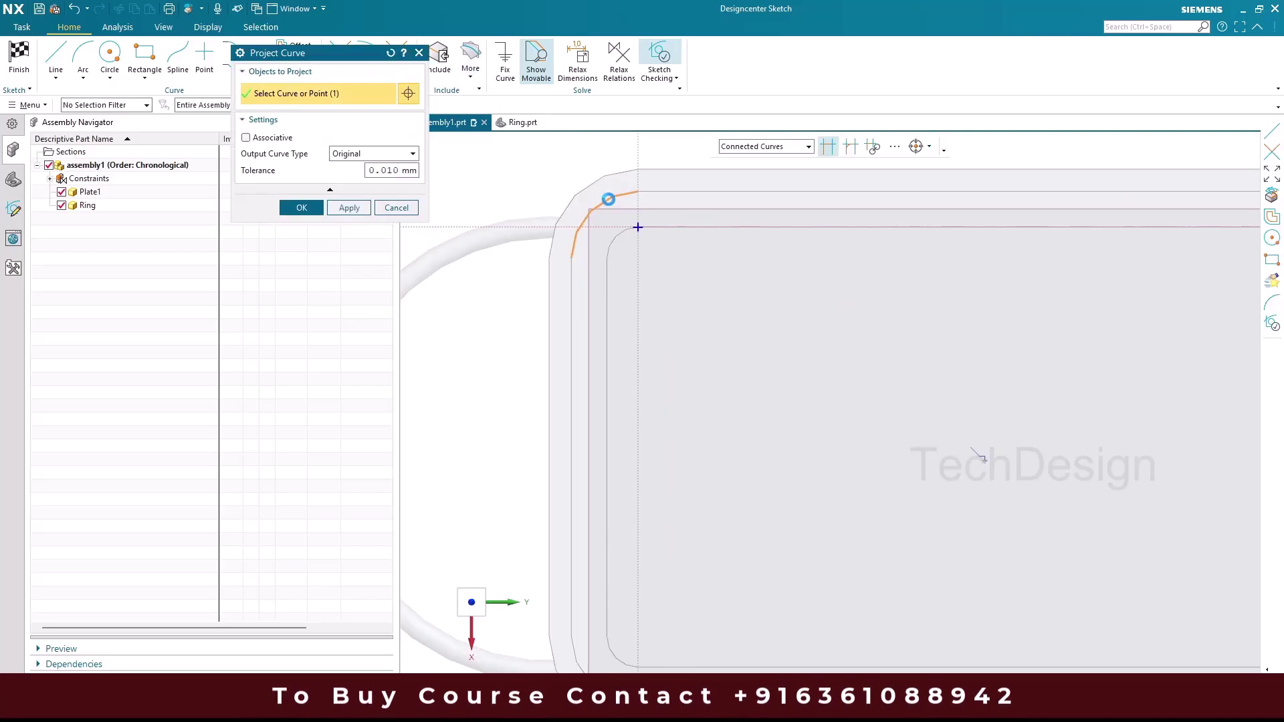
left_click(662, 192)
left_click(566, 315)
scroll(560, 415, "down", 3)
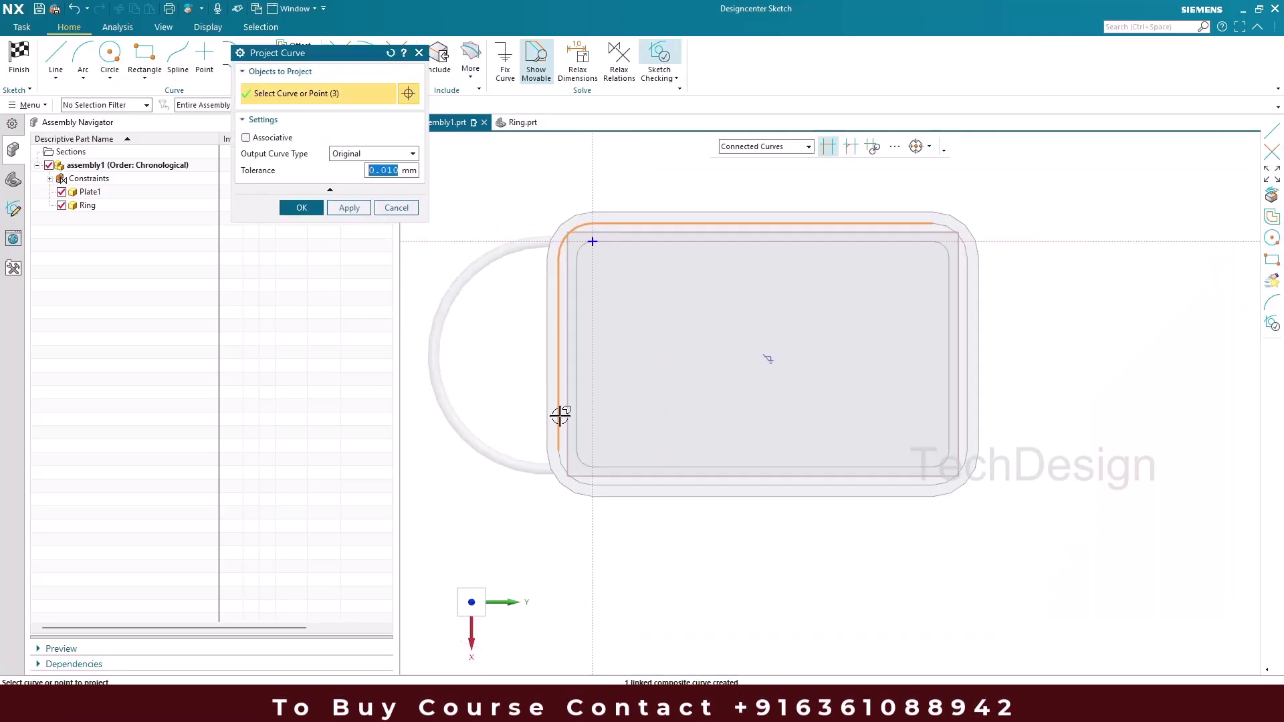
left_click(769, 483)
left_click(947, 479)
left_click(965, 425)
left_click(962, 253)
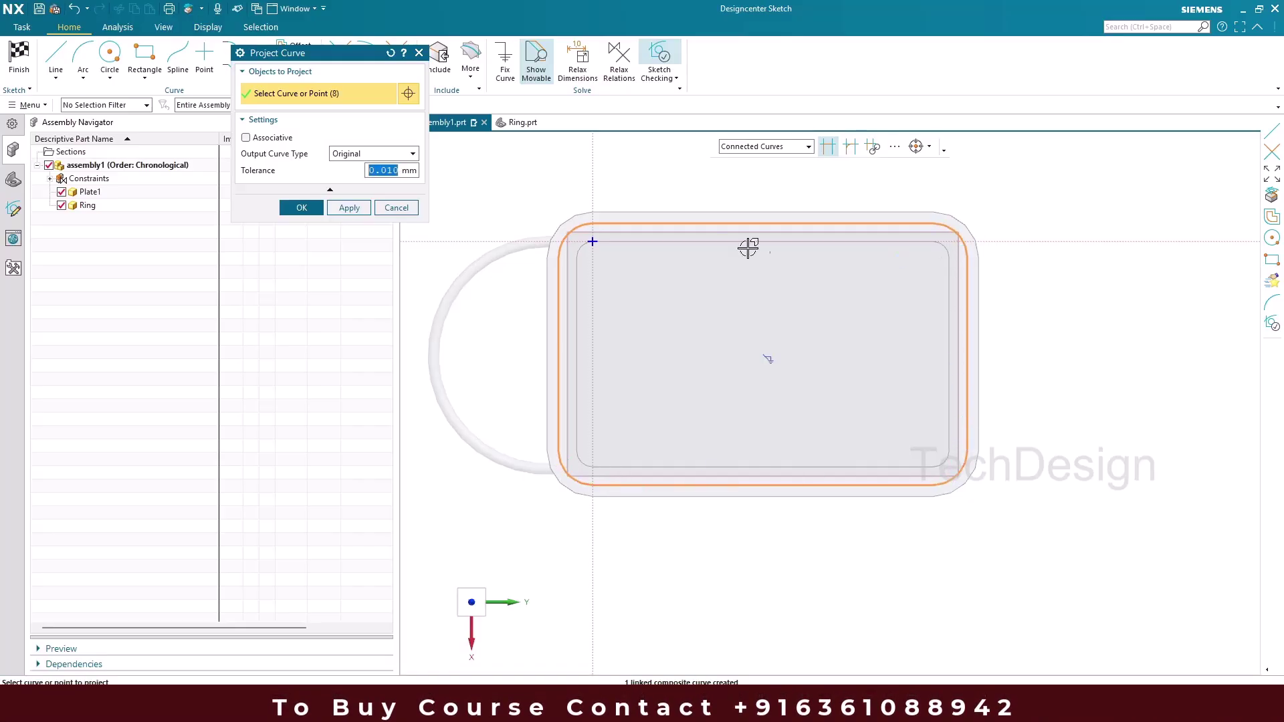
left_click(302, 207)
Step: Offset the projected groove loop 4 mm inward with a dimension and finish the sketch
scroll(581, 228, "up", 5)
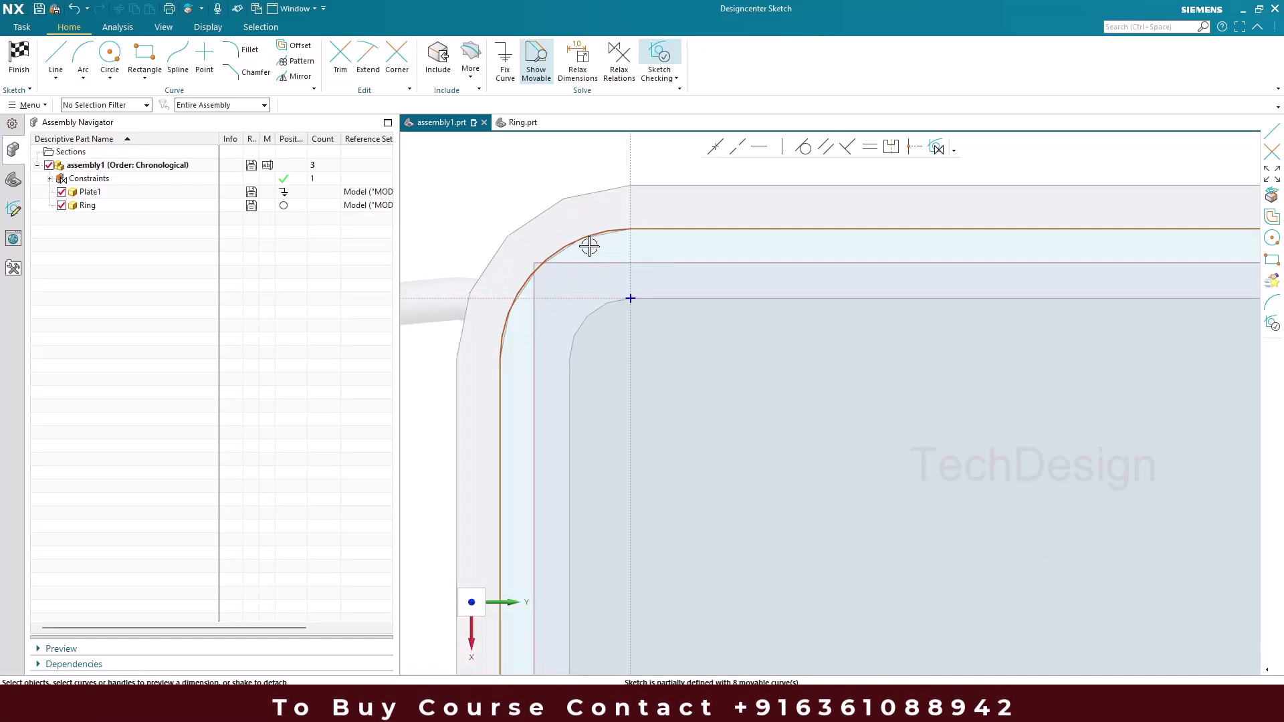
left_click(296, 46)
left_click(560, 250)
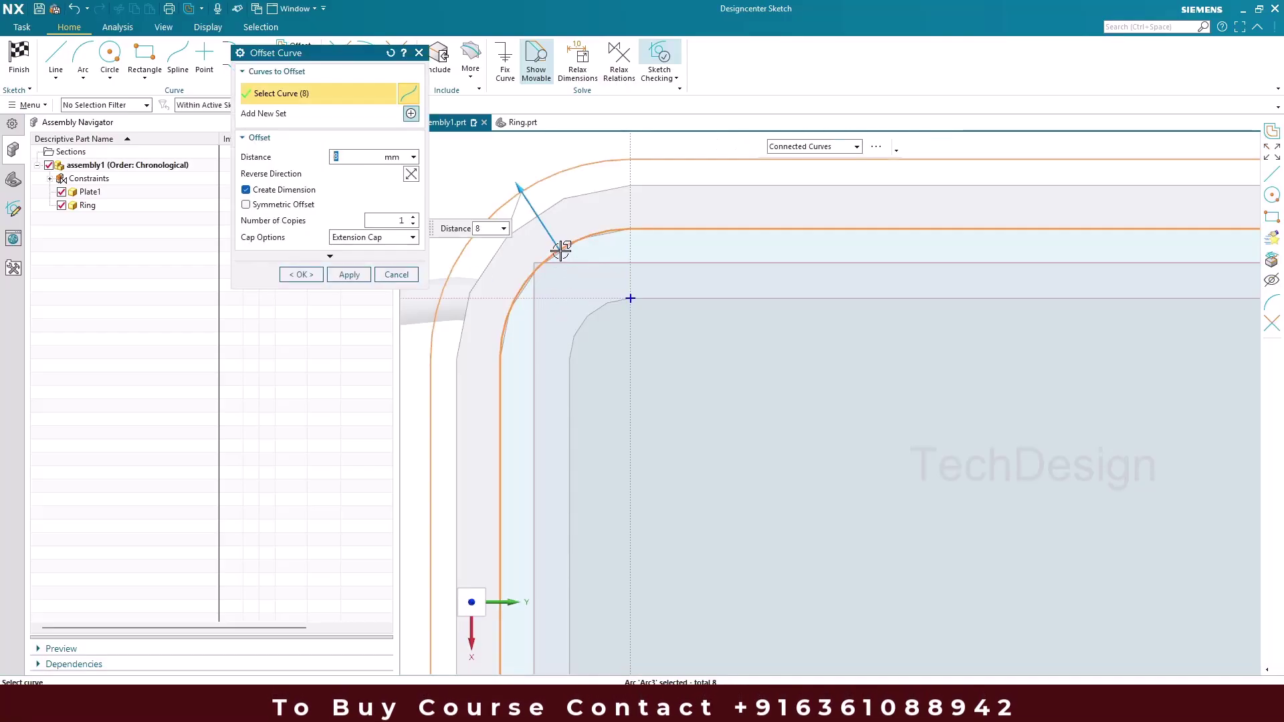
scroll(560, 250, "down", 2)
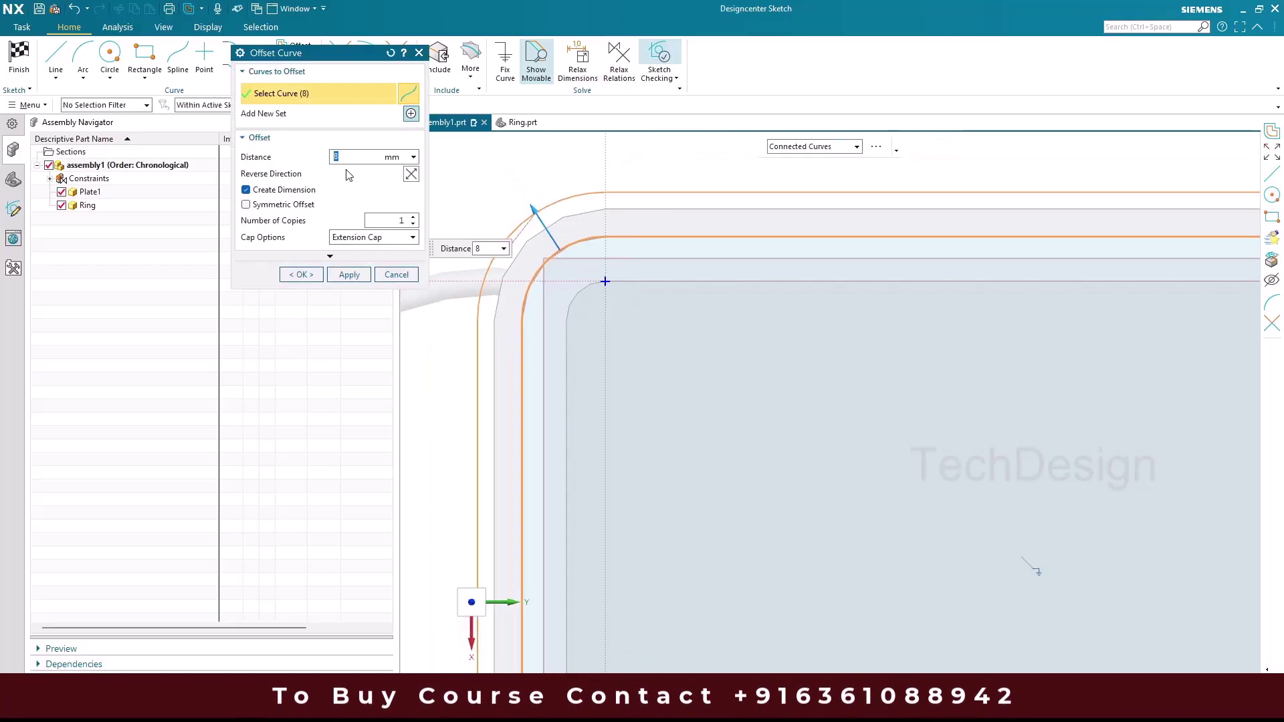
type("4")
key("Return")
left_click(409, 176)
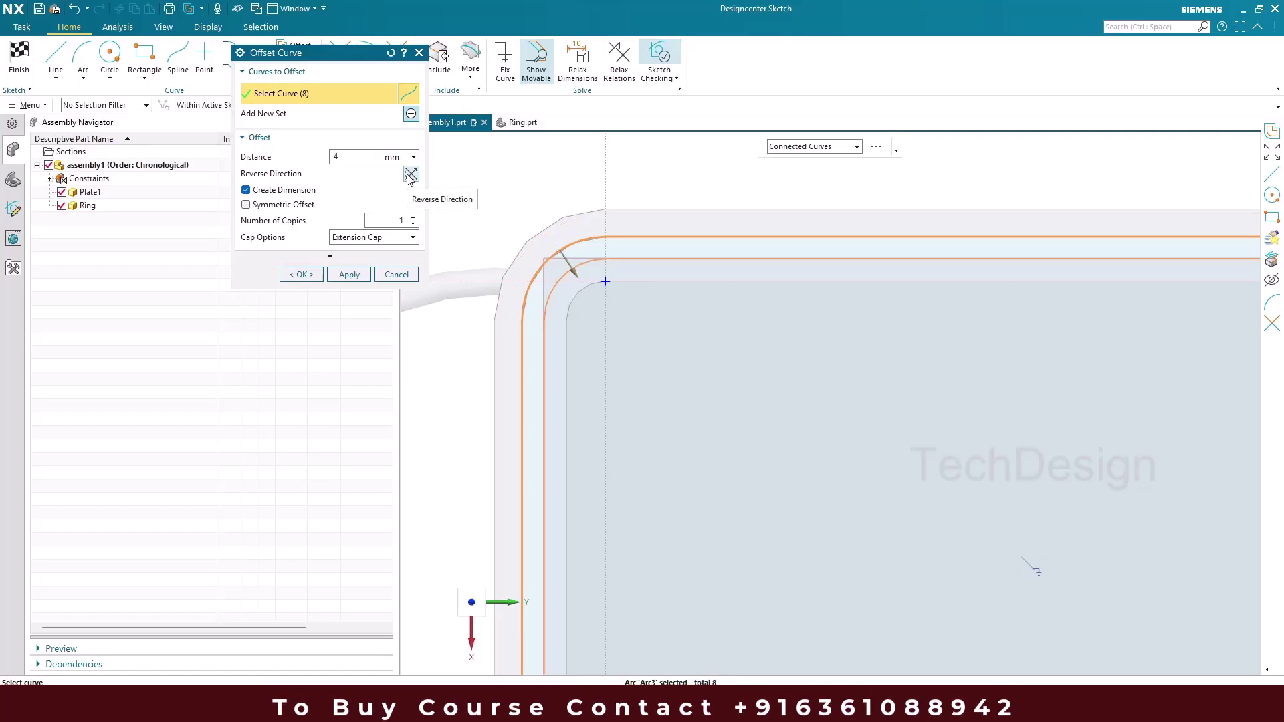
left_click(300, 274)
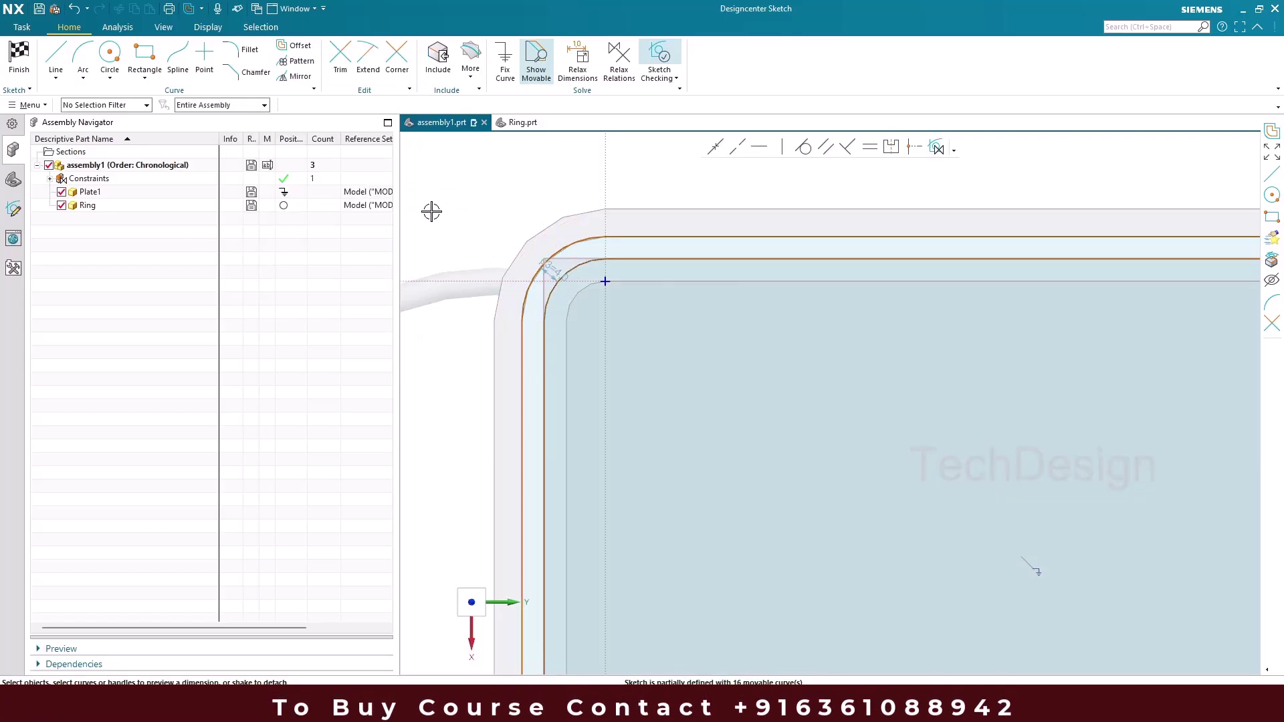
left_click(19, 57)
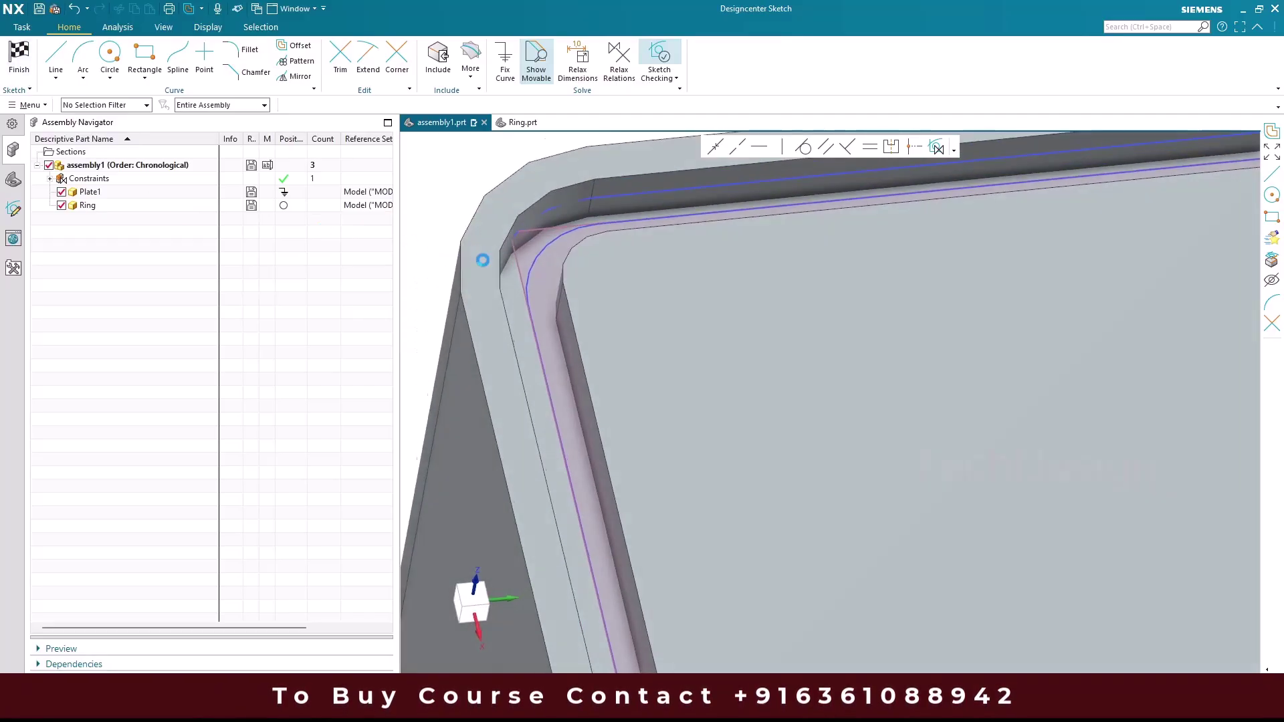
Step: Hide the datum plane in assembly1
scroll(521, 244, "down", 5)
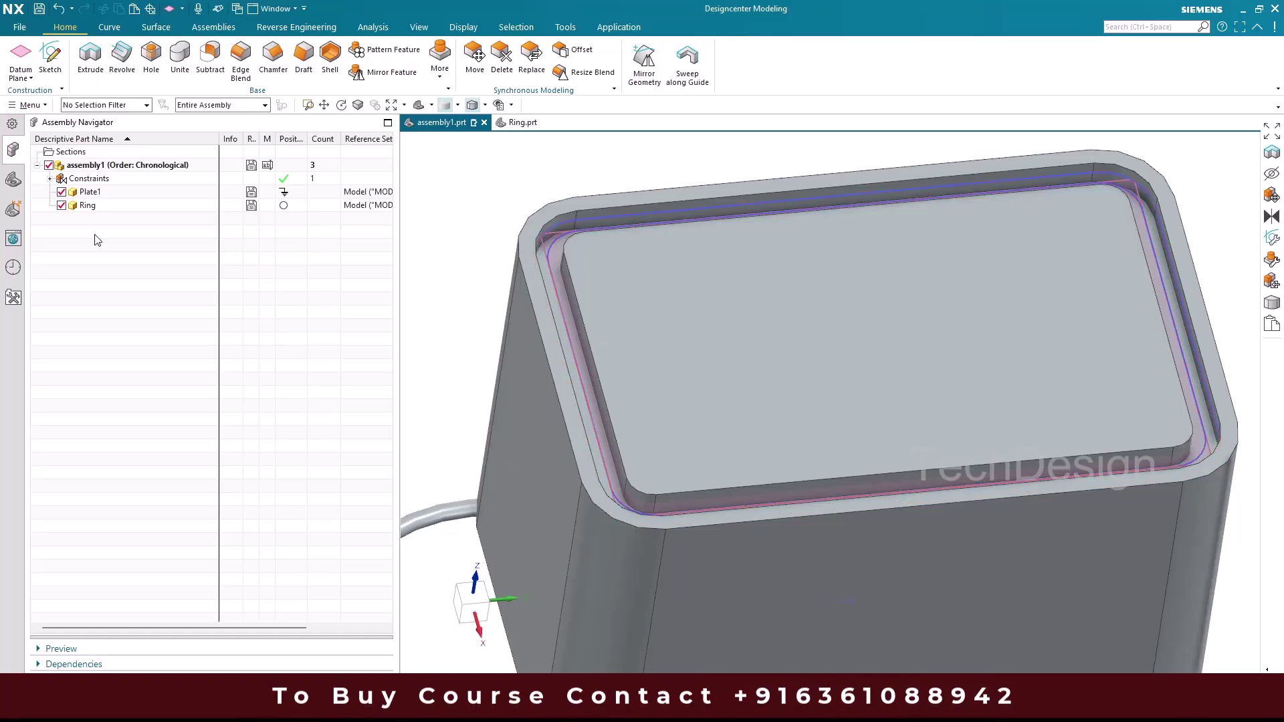
left_click(13, 179)
left_click(61, 206)
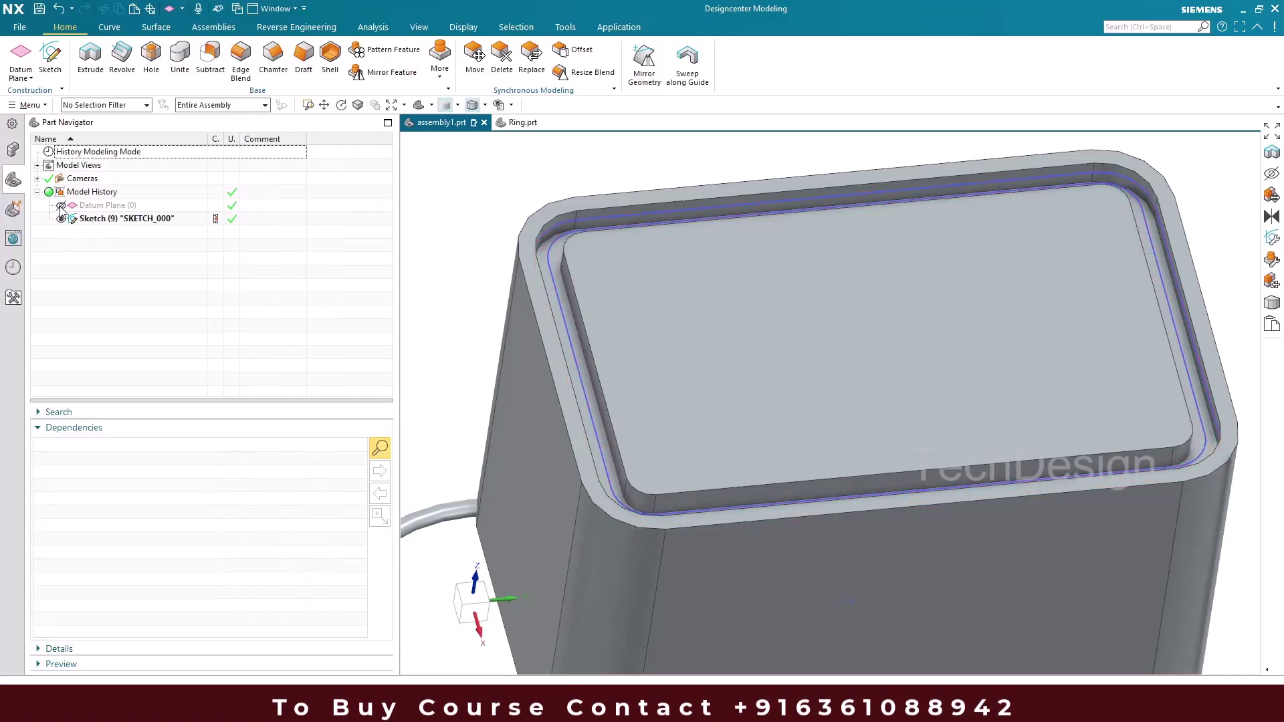
Step: Reopen the groove sketch, convert the outer projected loop to reference curves and finish the sketch
scroll(540, 247, "up", 5)
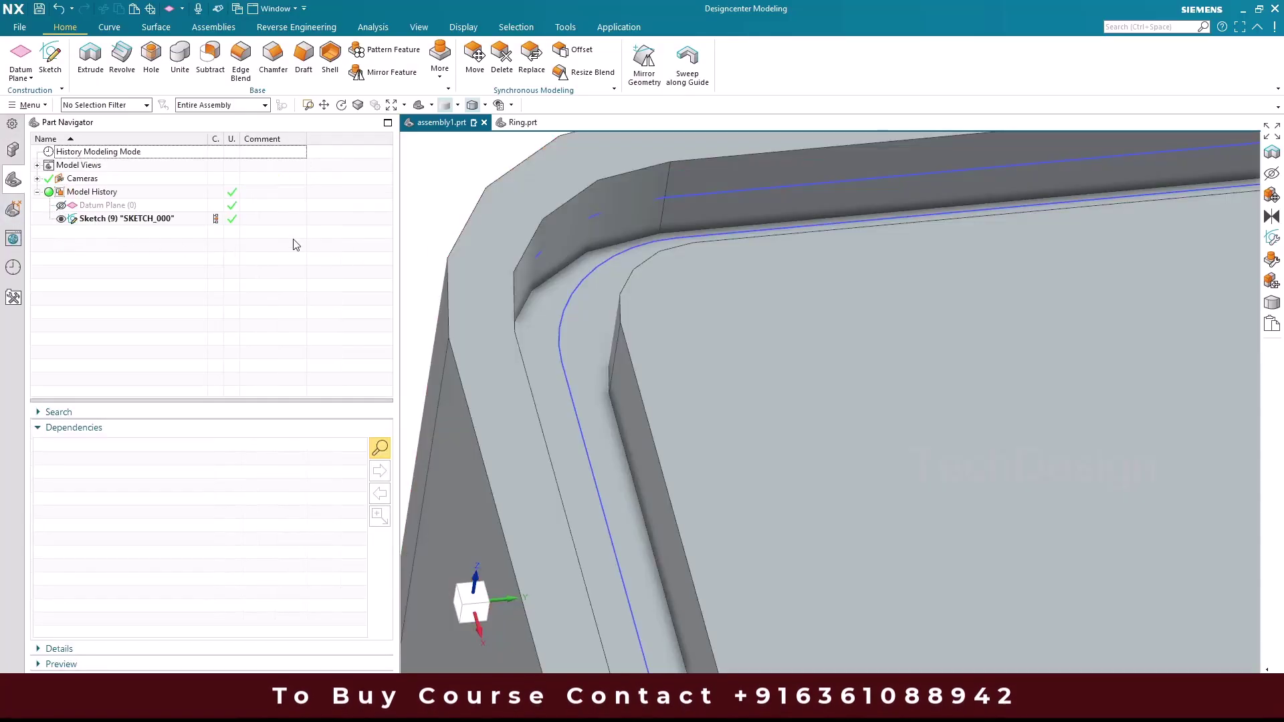
left_click(127, 219)
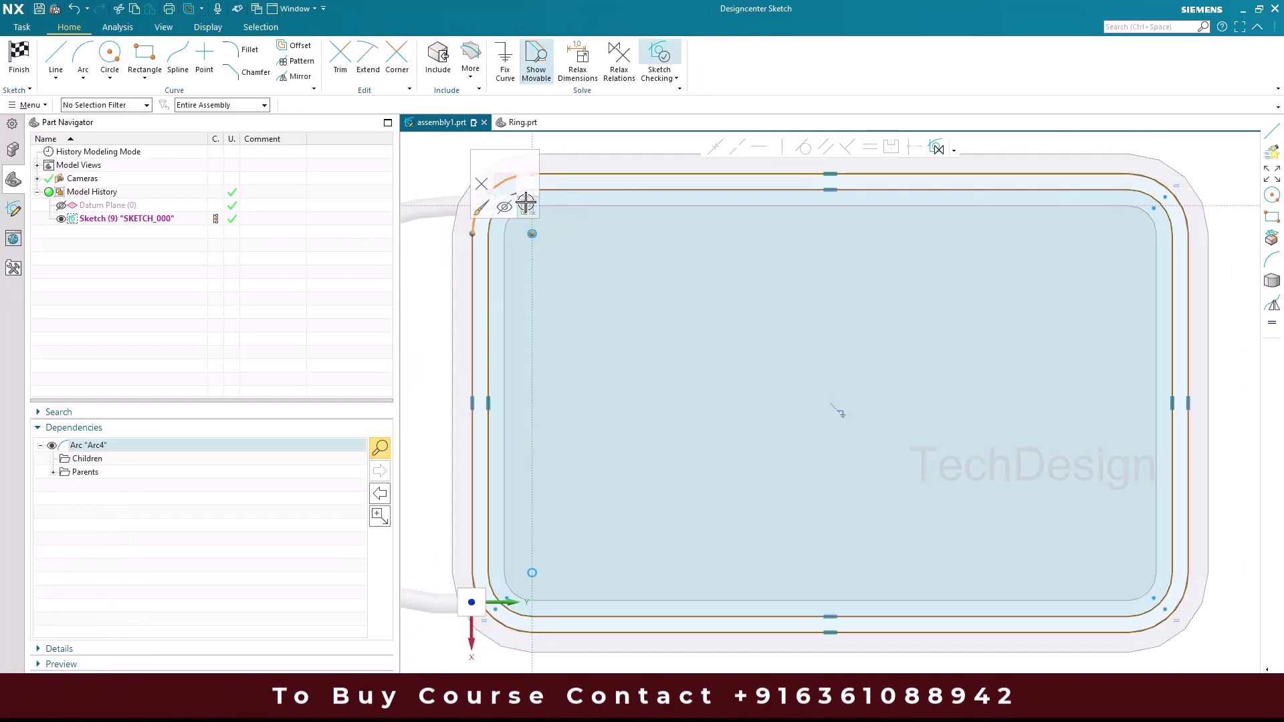
scroll(665, 193, "down", 3)
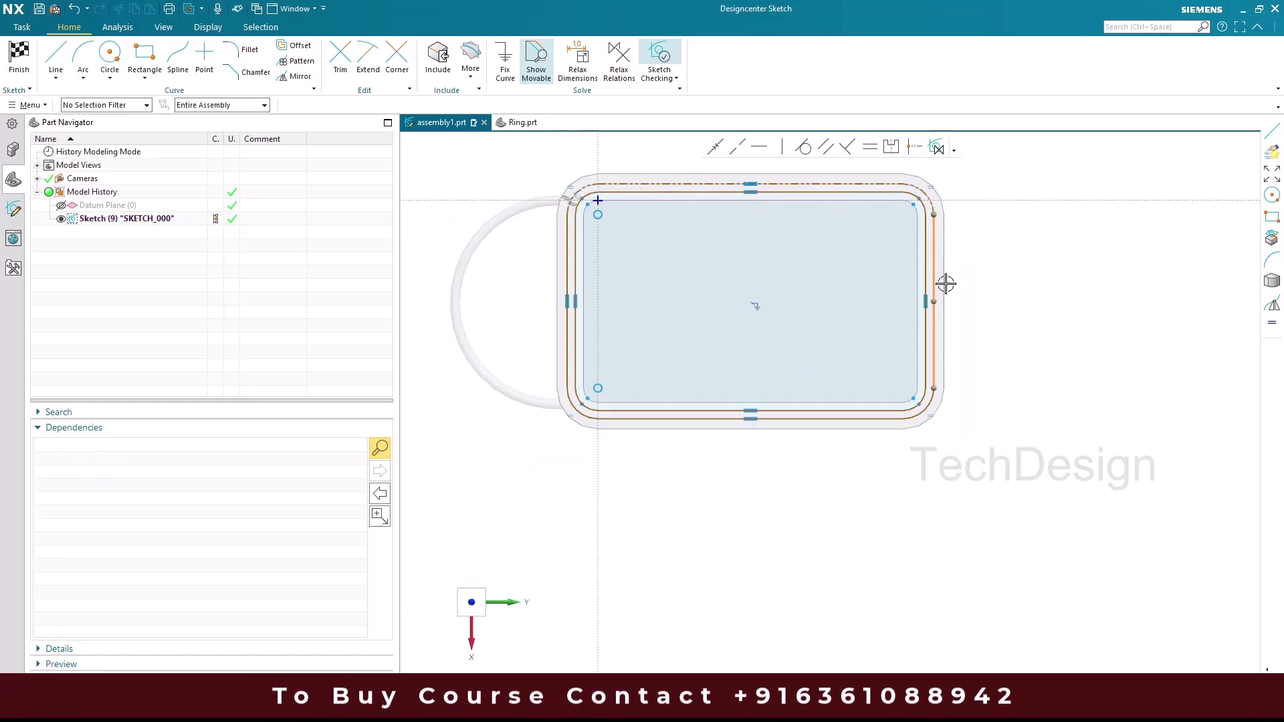
left_click(923, 415)
left_click(668, 420)
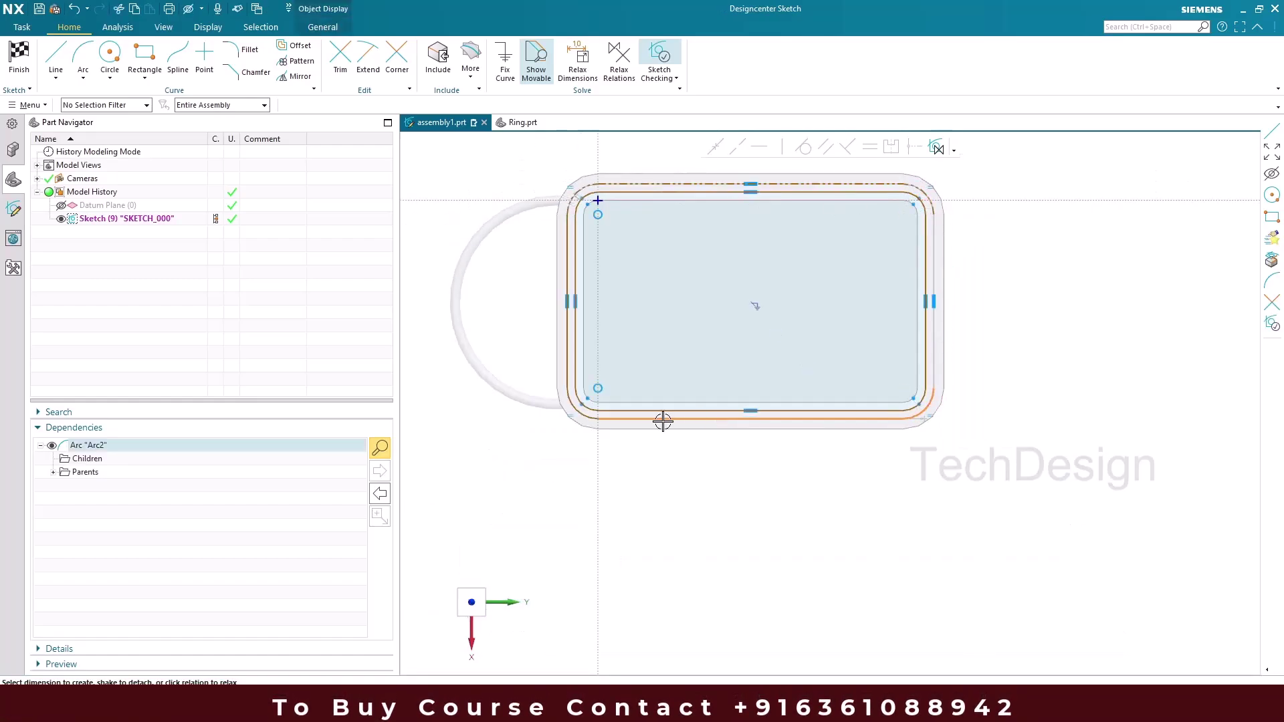
key("Escape")
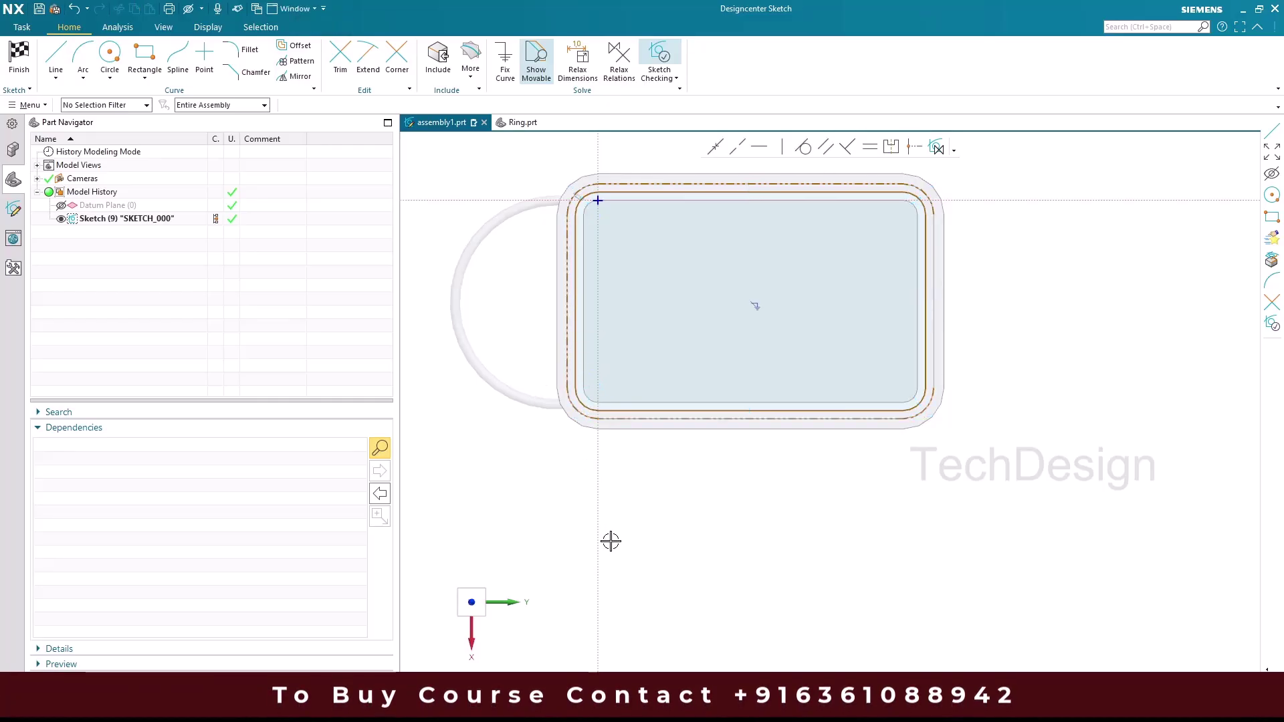
left_click(18, 57)
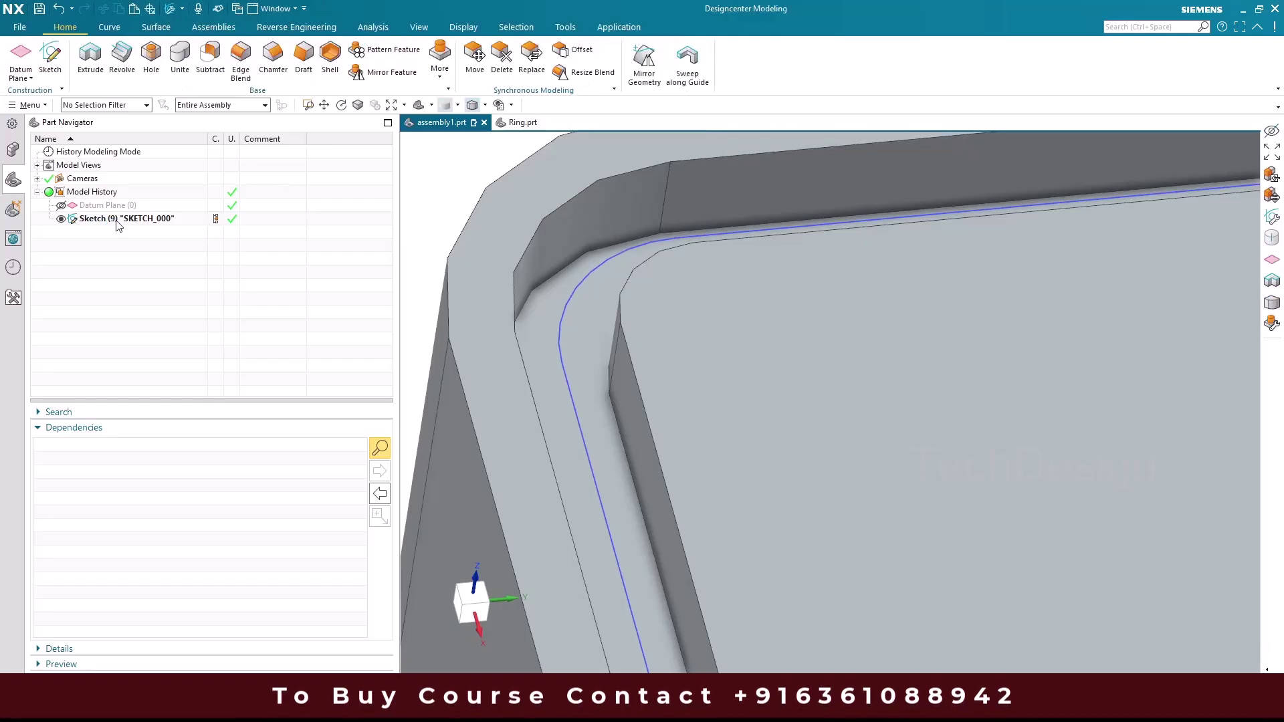
left_click(92, 227)
scroll(565, 221, "down", 10)
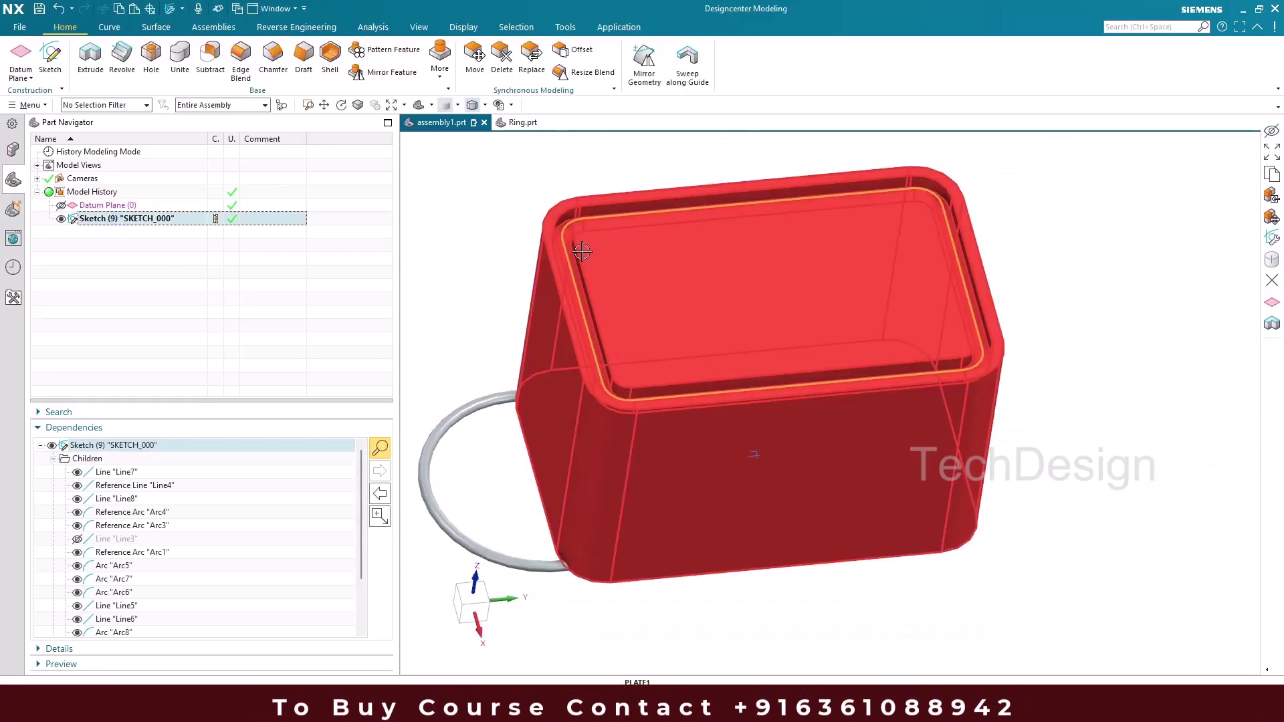
scroll(575, 238, "up", 10)
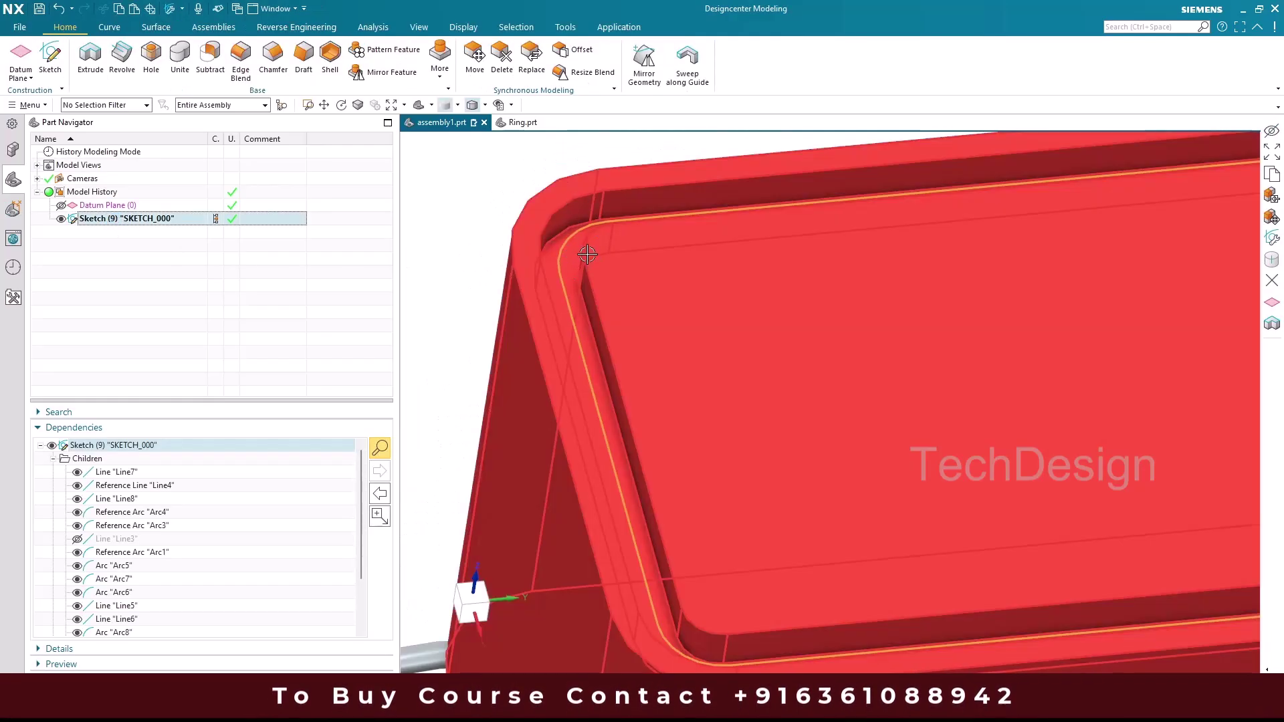
key("Escape")
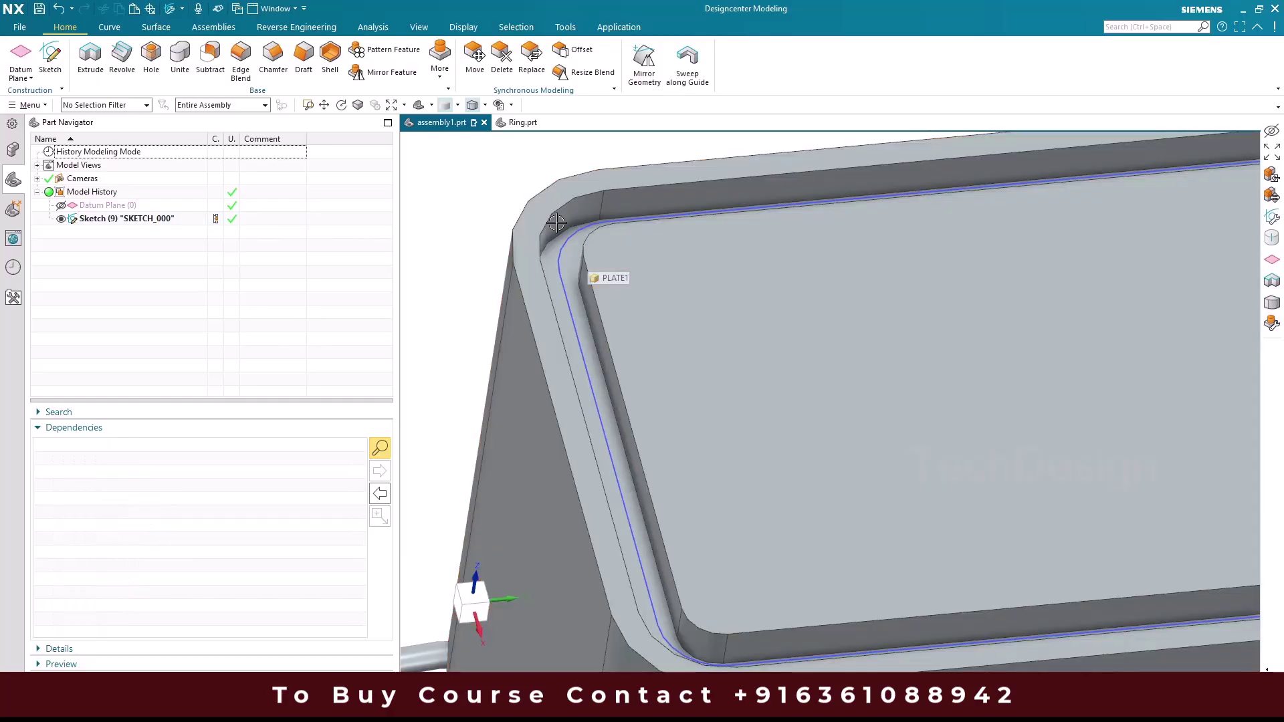
Step: Deform the Ring component in the assembly1 context, using the inner offset groove loop of eight tangent curves as the tube's guide
left_click(15, 153)
left_click(92, 213)
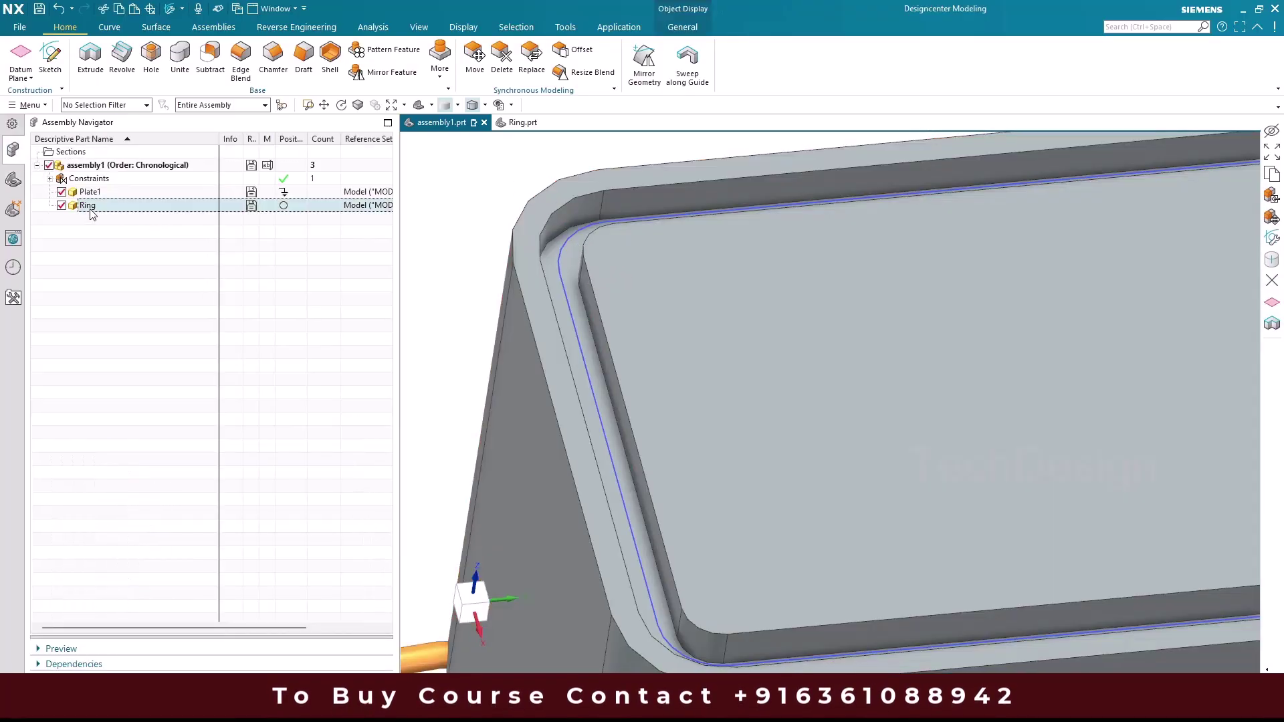
right_click(92, 213)
left_click(146, 369)
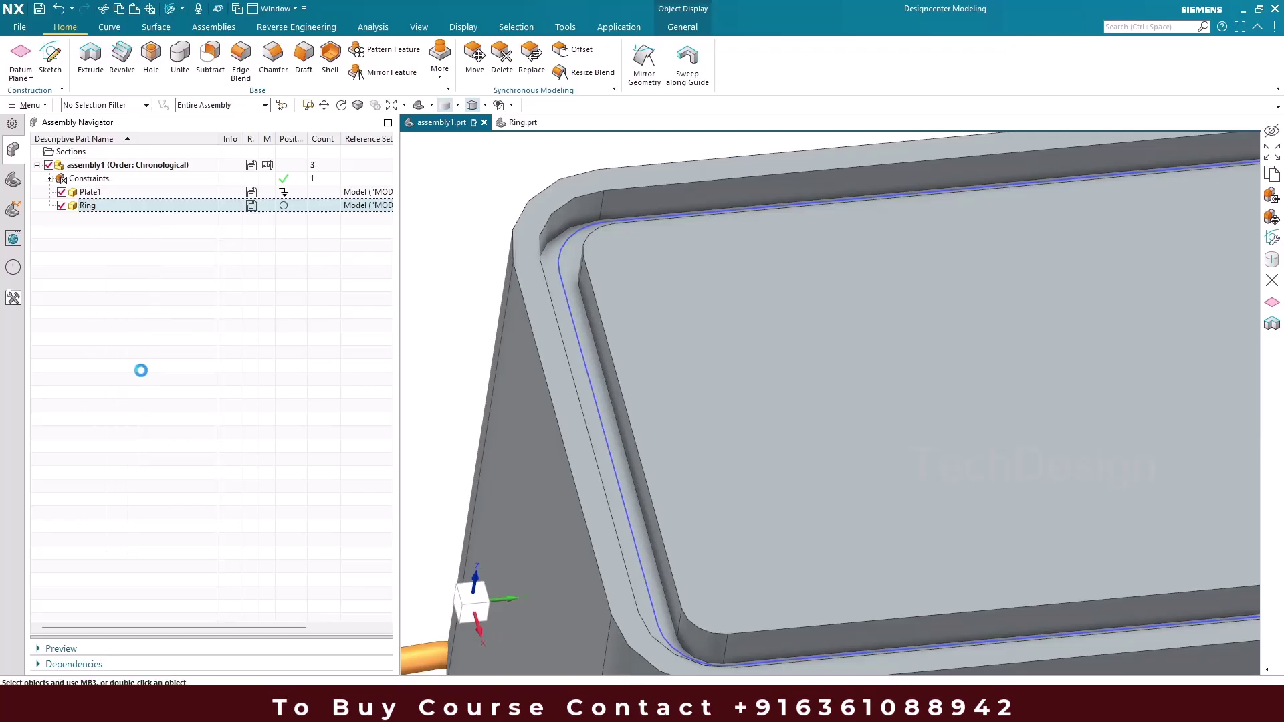
left_click(263, 91)
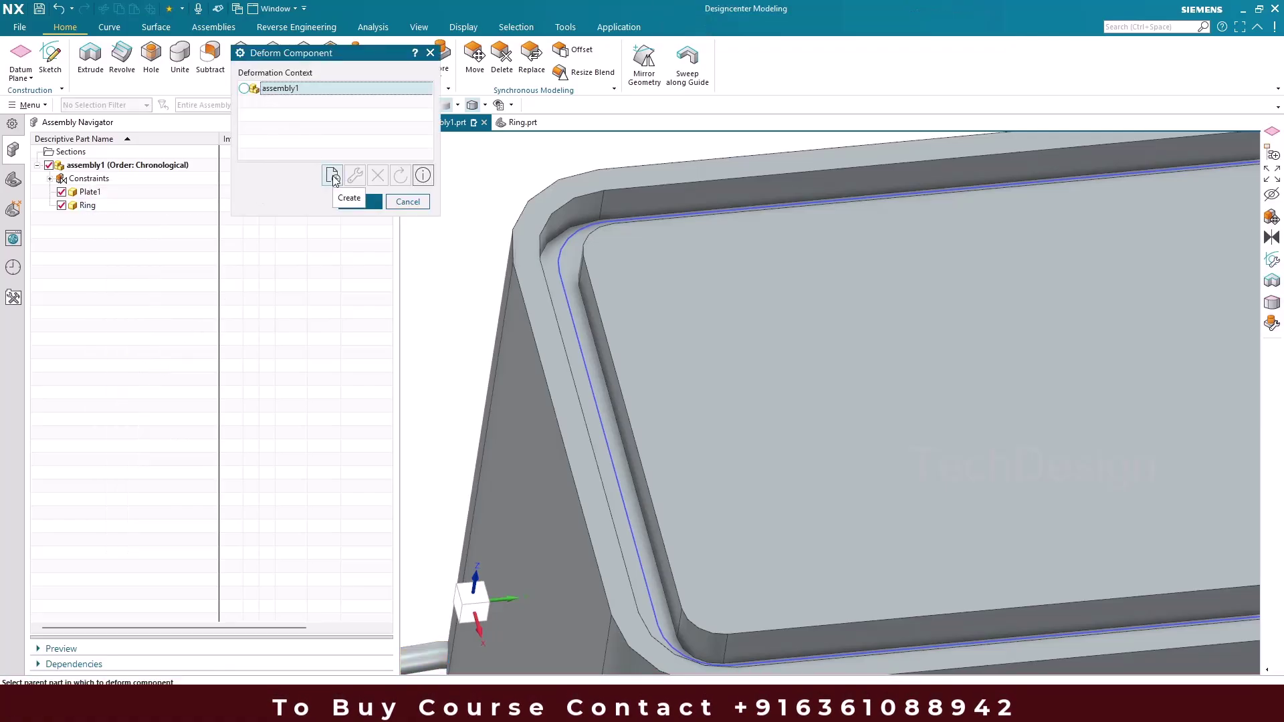
left_click(333, 176)
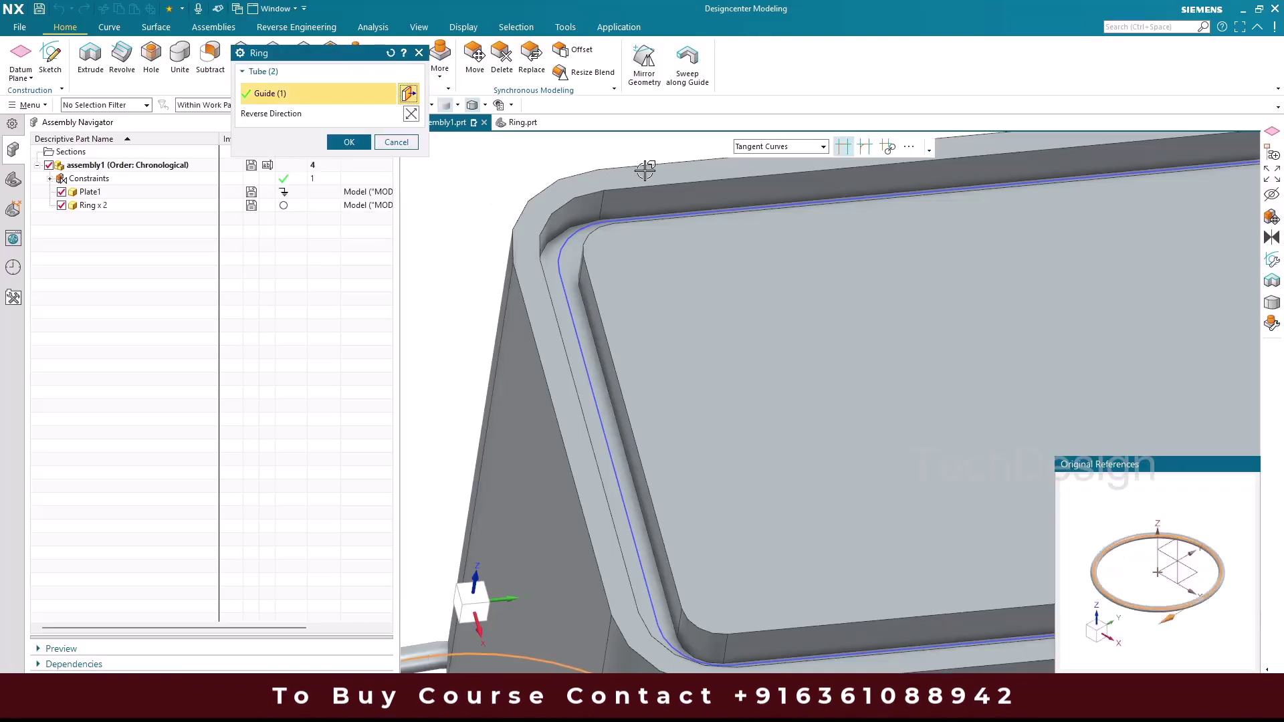
scroll(645, 169, "down", 5)
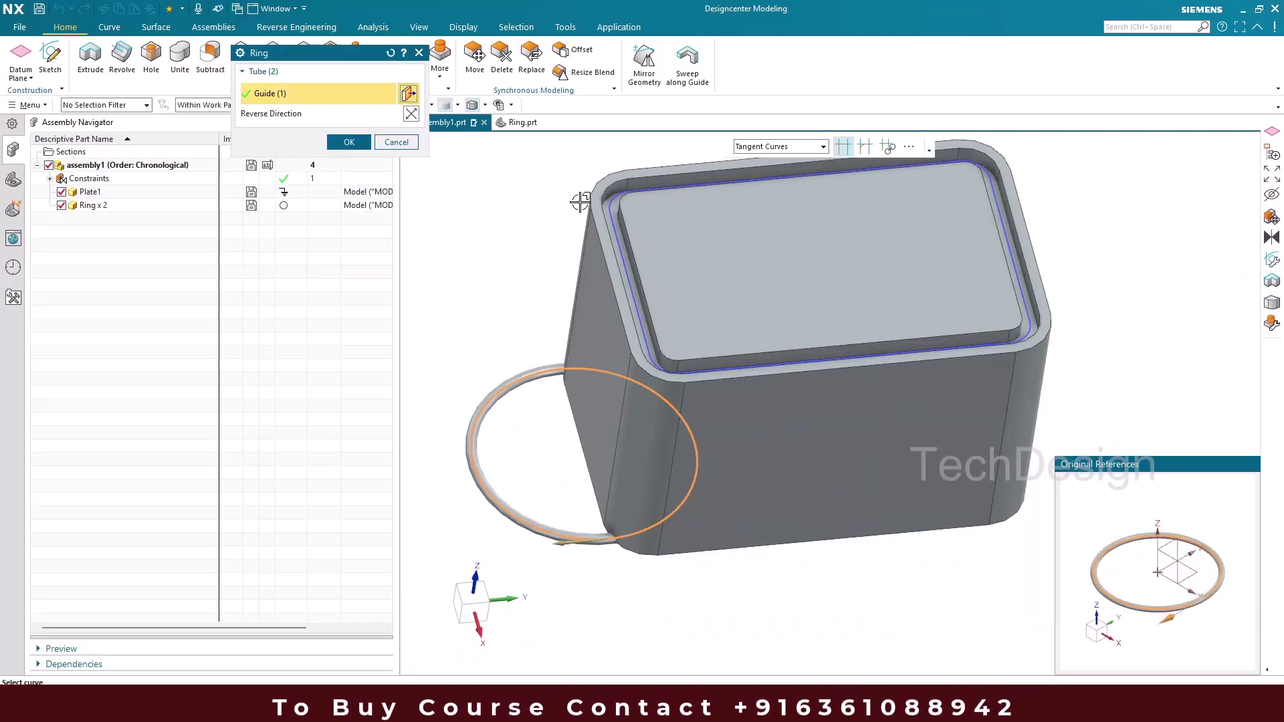
scroll(588, 201, "up", 5)
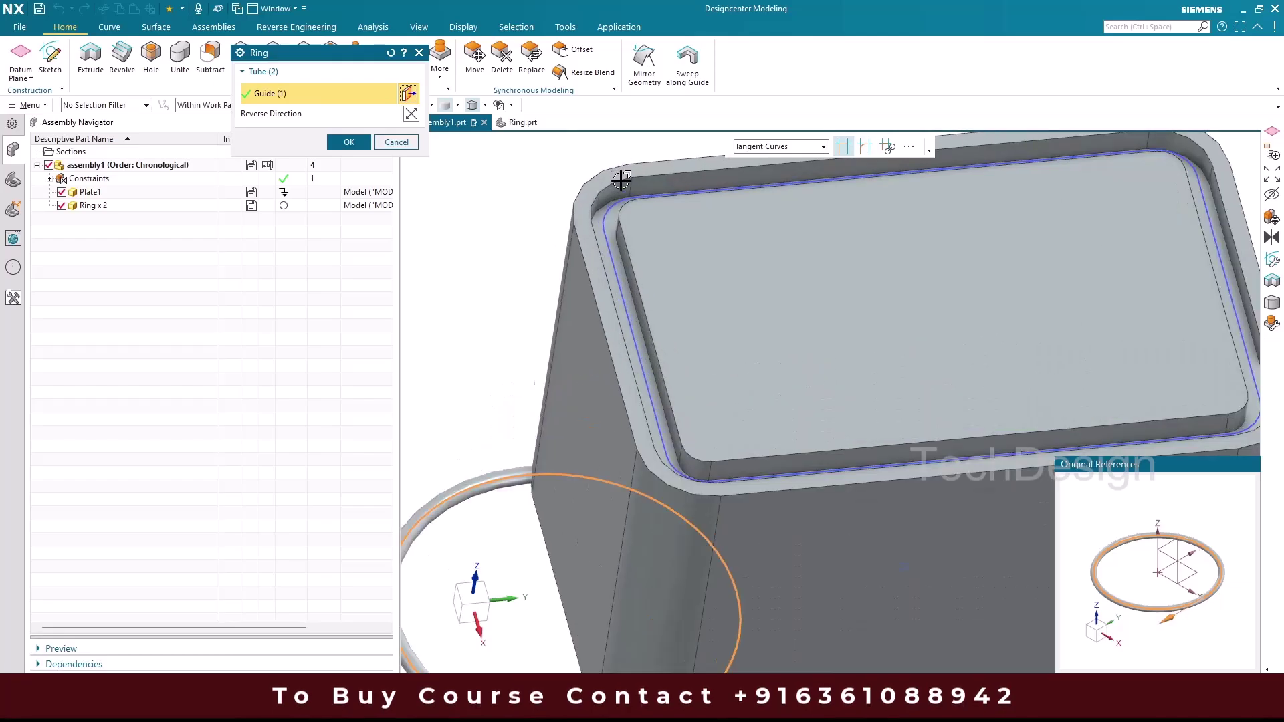
left_click(602, 226)
scroll(520, 217, "down", 5)
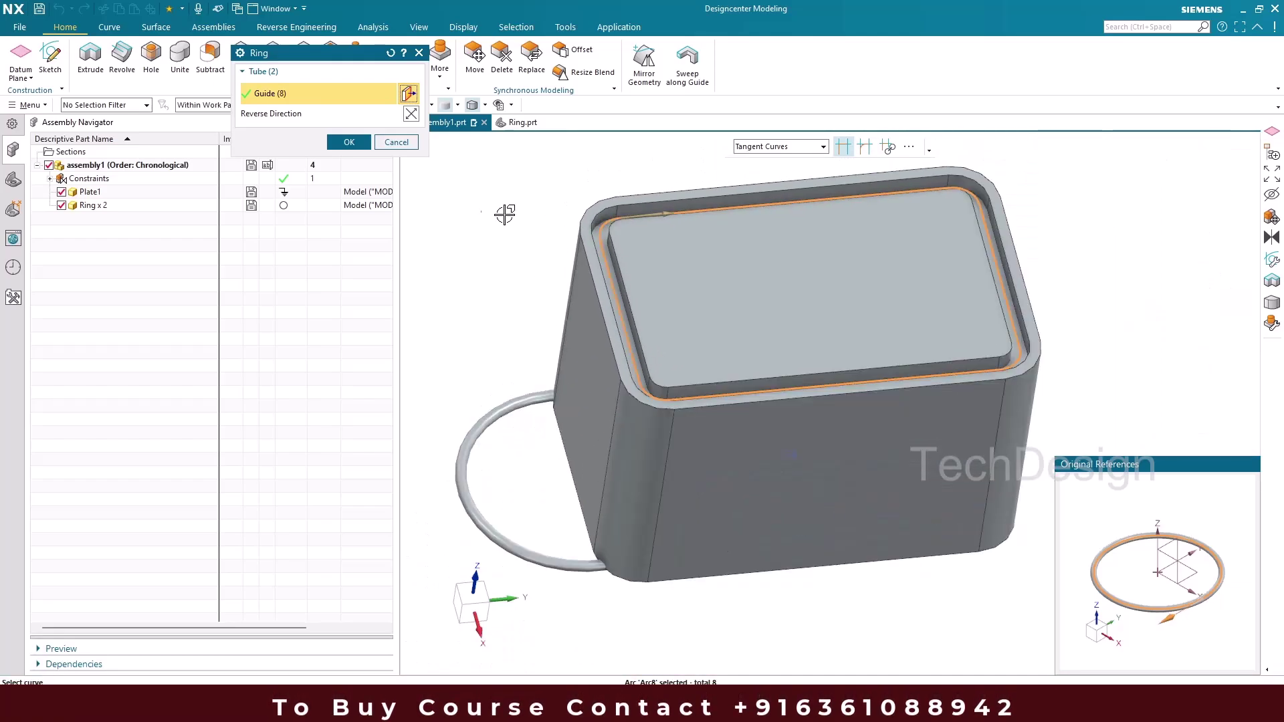
left_click(349, 143)
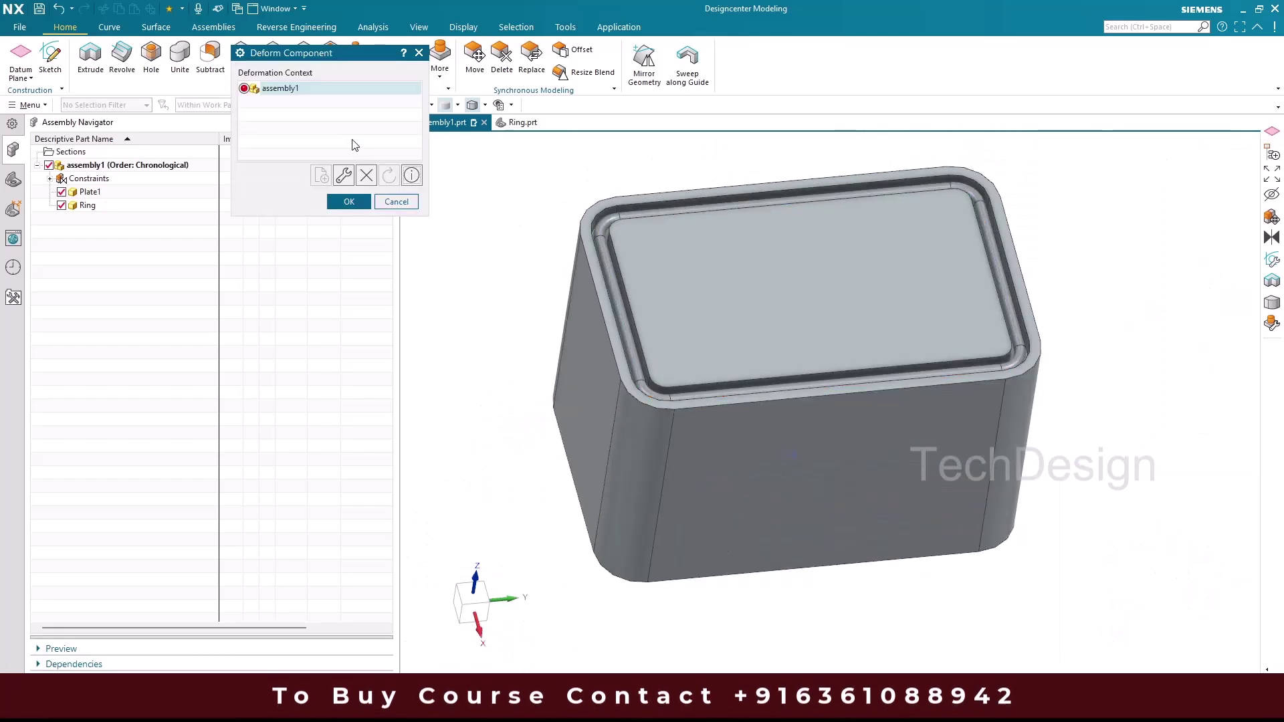
left_click(349, 202)
Step: Examine how the deformed Ring sits in Plate1's groove and review the Plate1 component back in assembly1
left_click(143, 206)
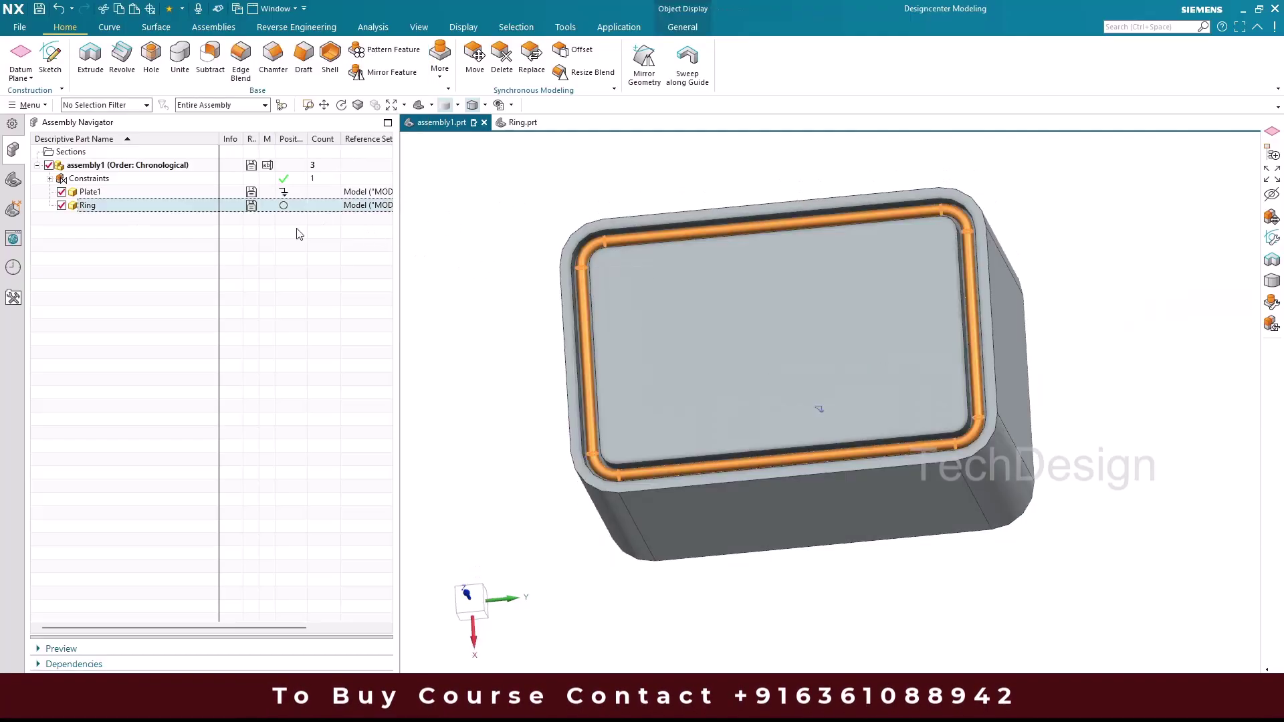
key("Home")
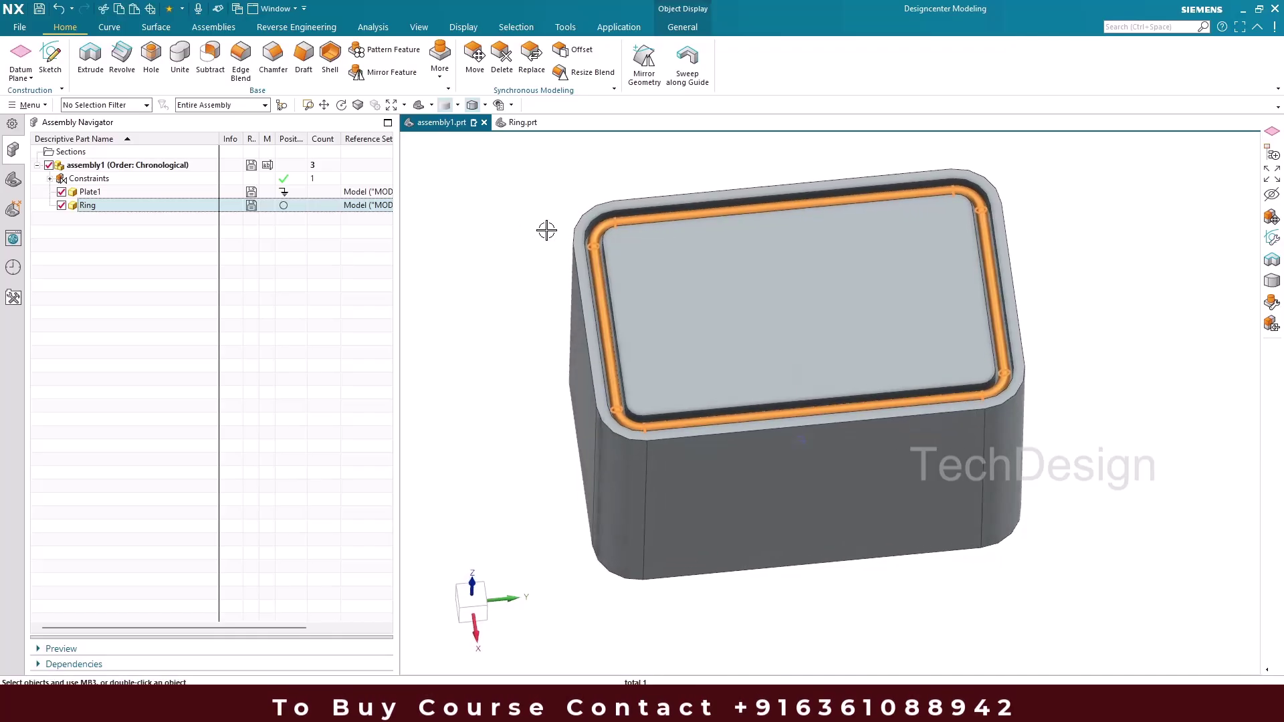
scroll(598, 233, "up", 6)
scroll(598, 232, "down", 6)
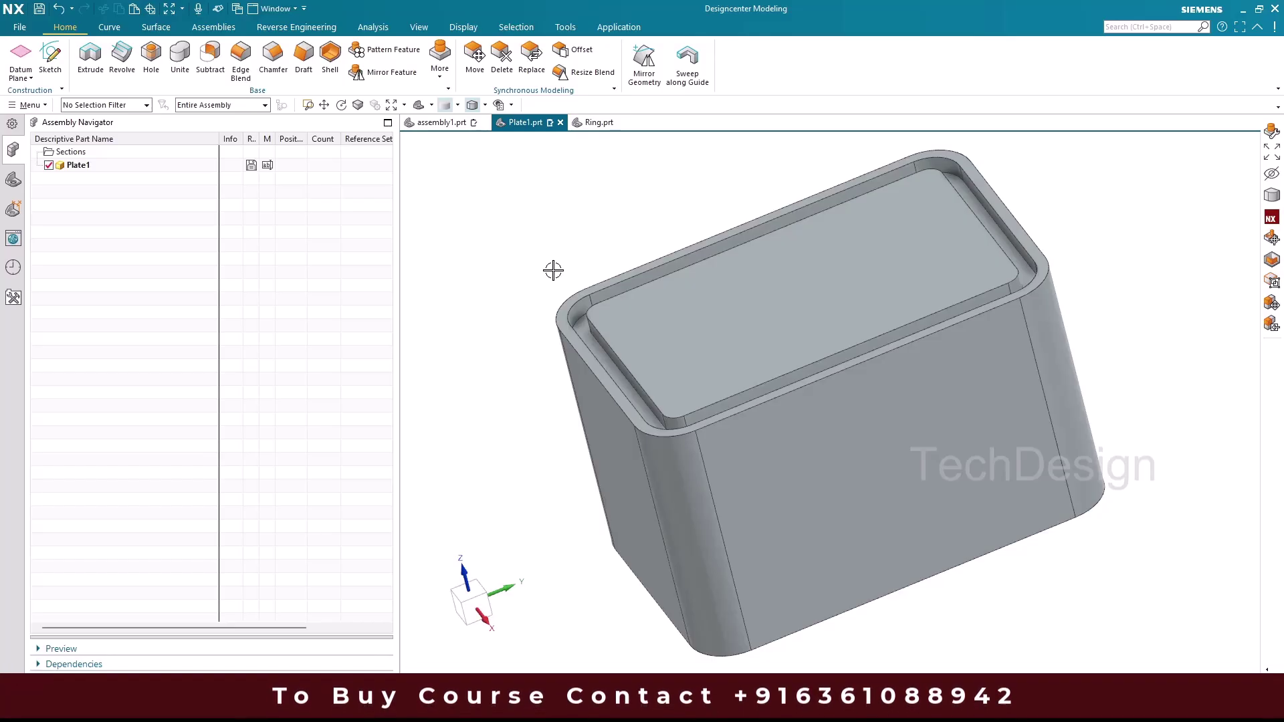
left_click(441, 123)
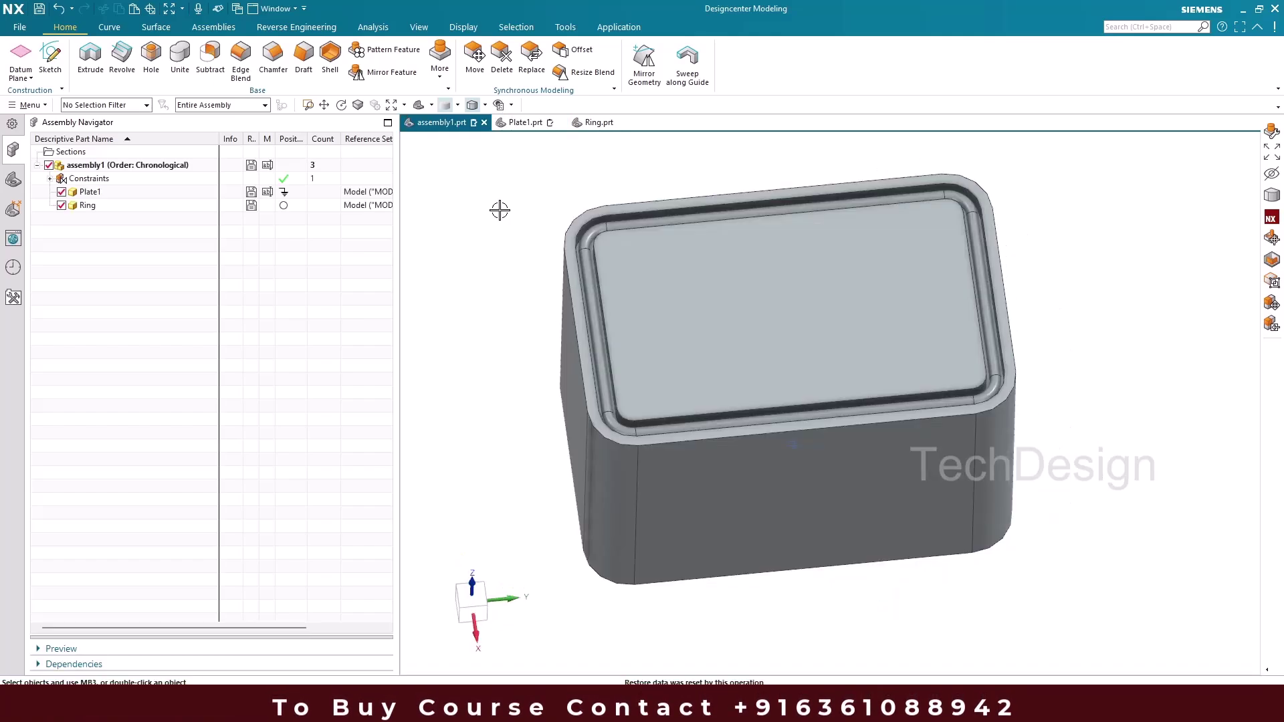
left_click(141, 194)
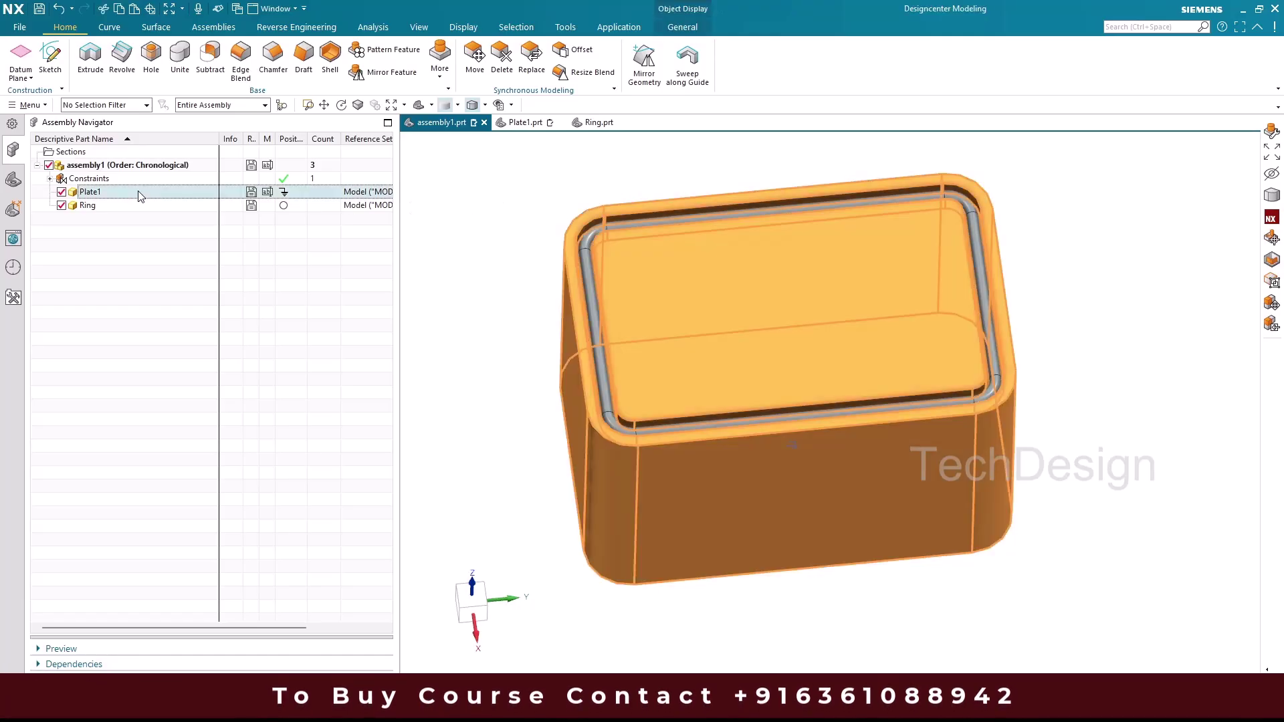
key("Escape")
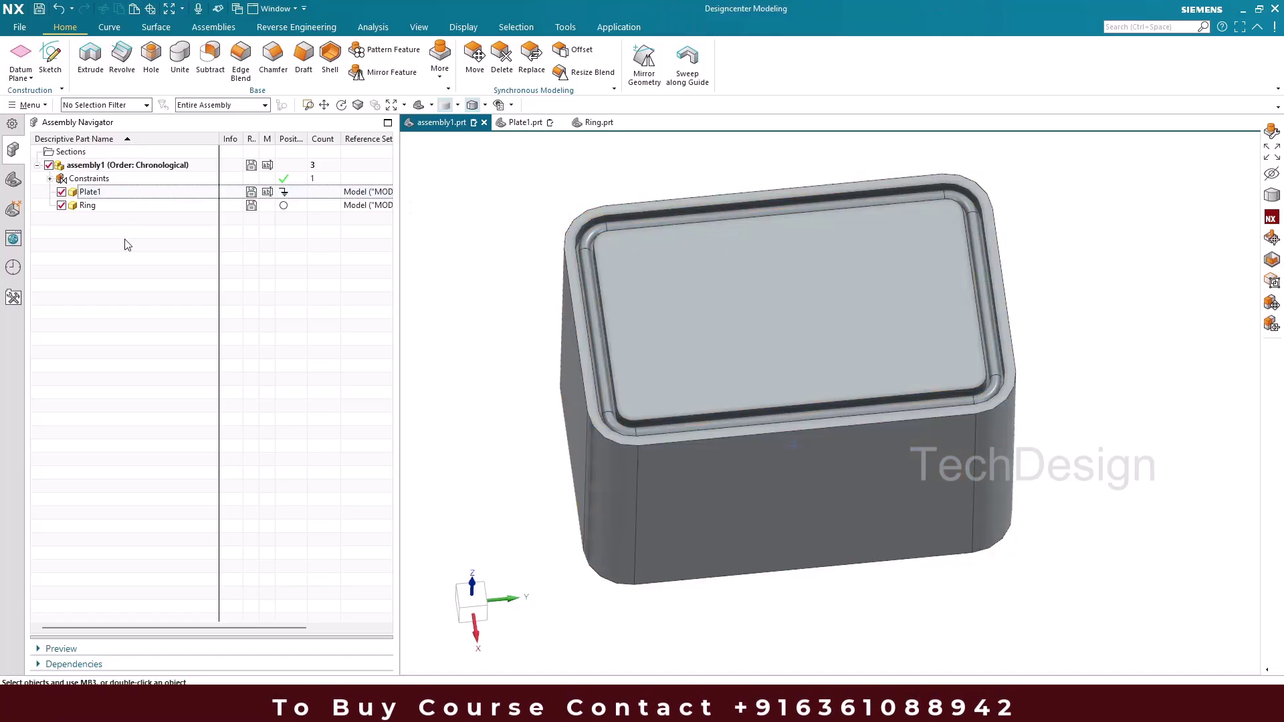
left_click(91, 192)
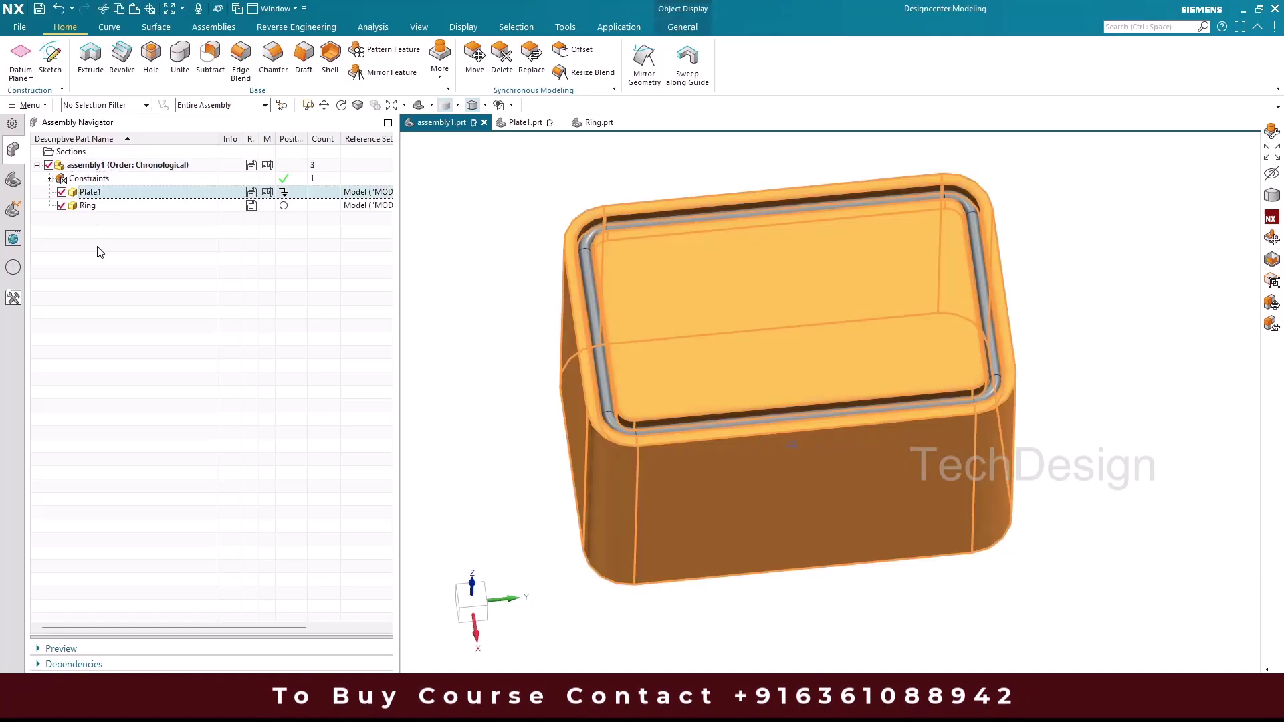
key("Escape")
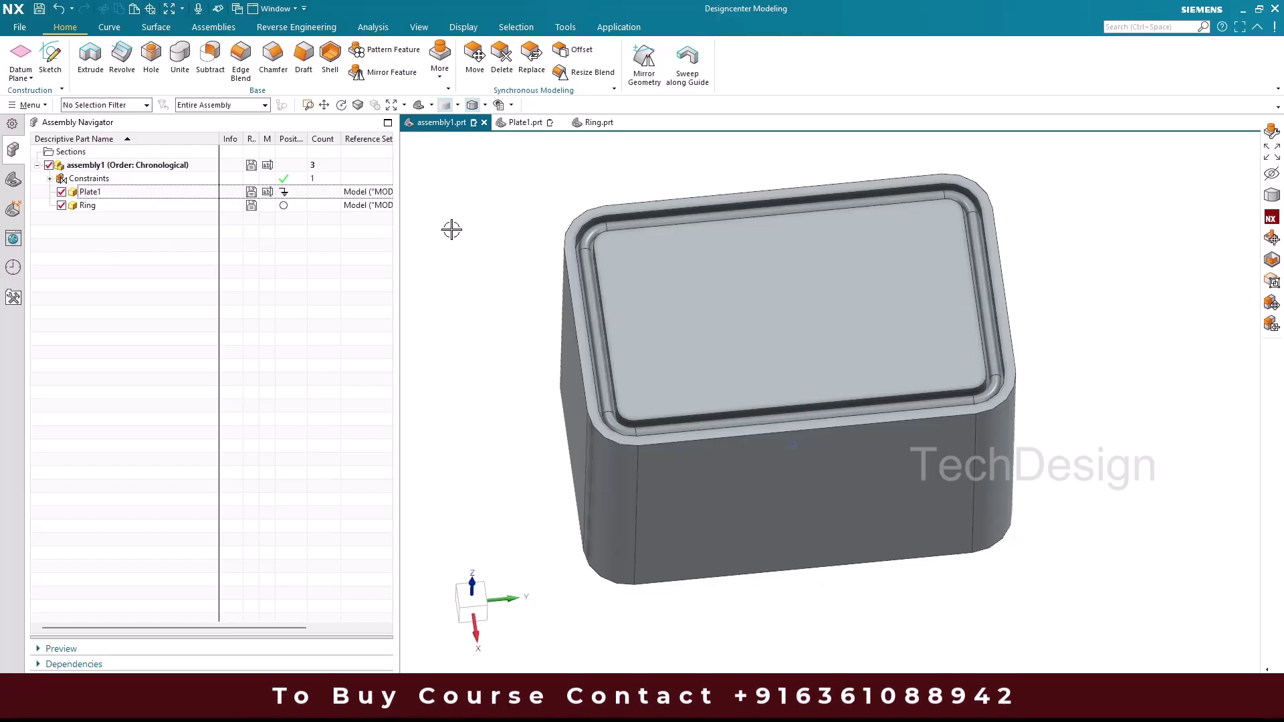
Step: Promote Plate1's solid body into assembly1 with the Promote Body command
left_click(1123, 28)
type("p")
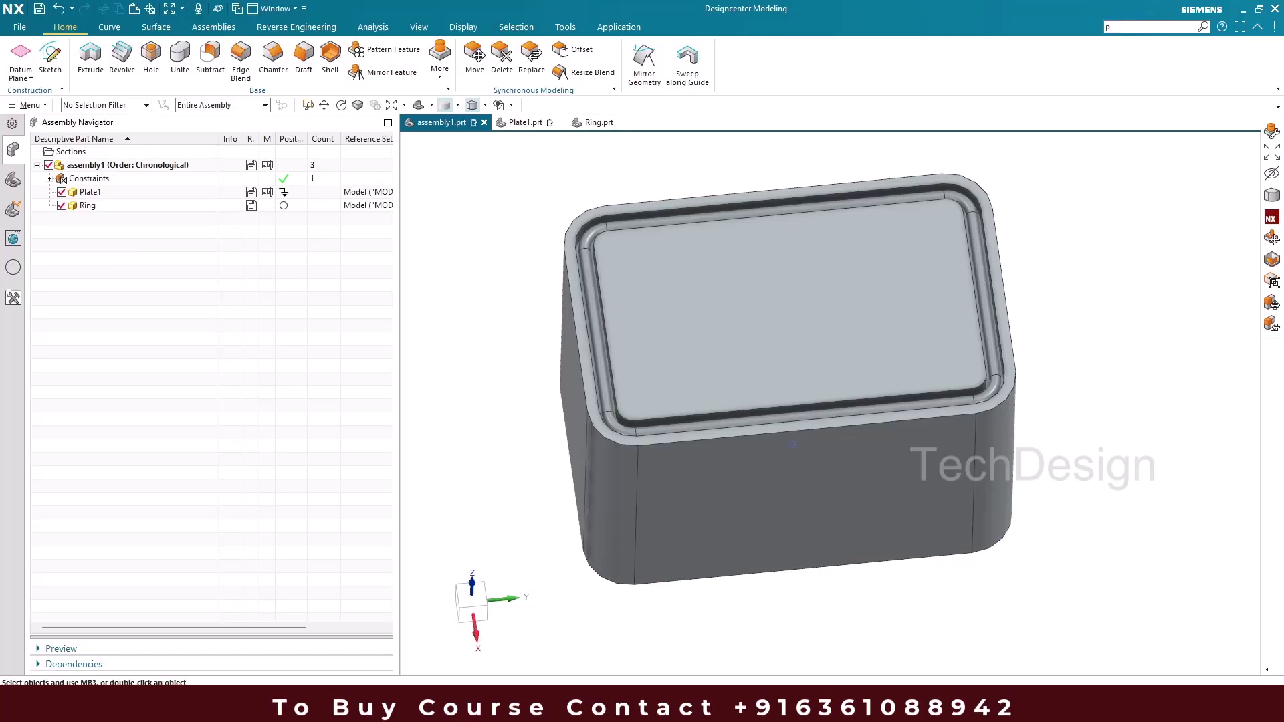
type("ro")
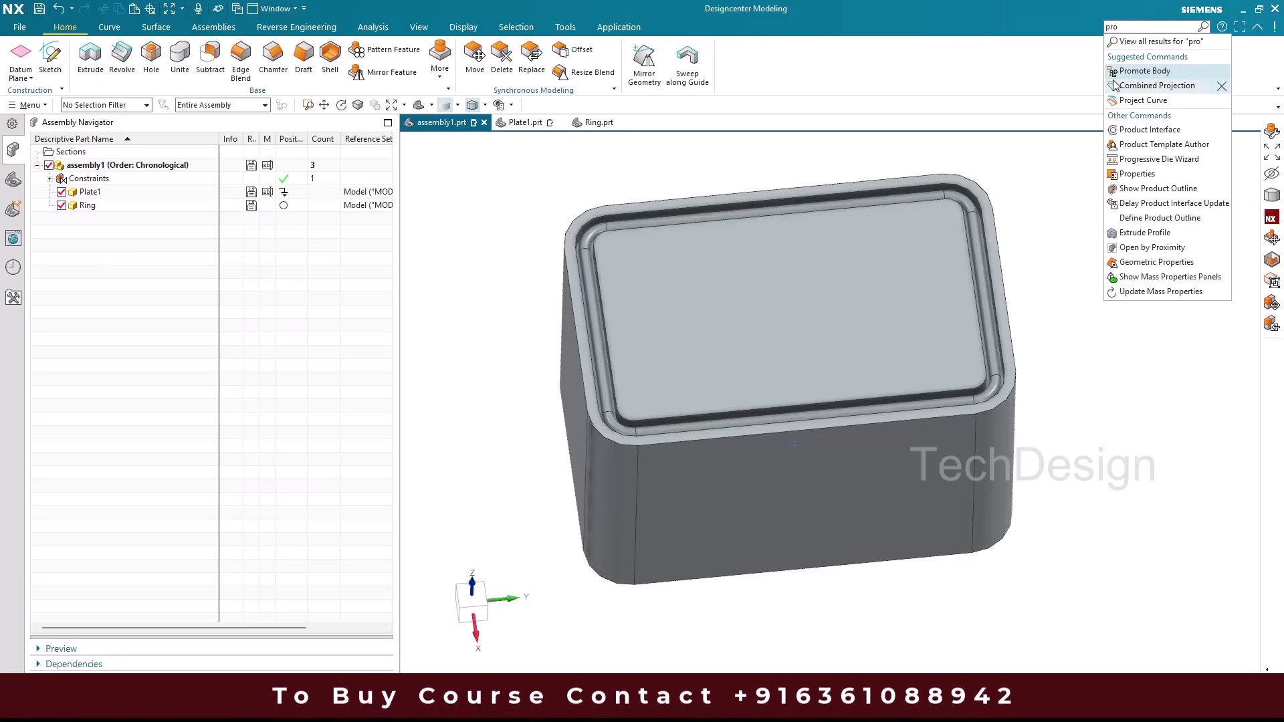
left_click(1143, 71)
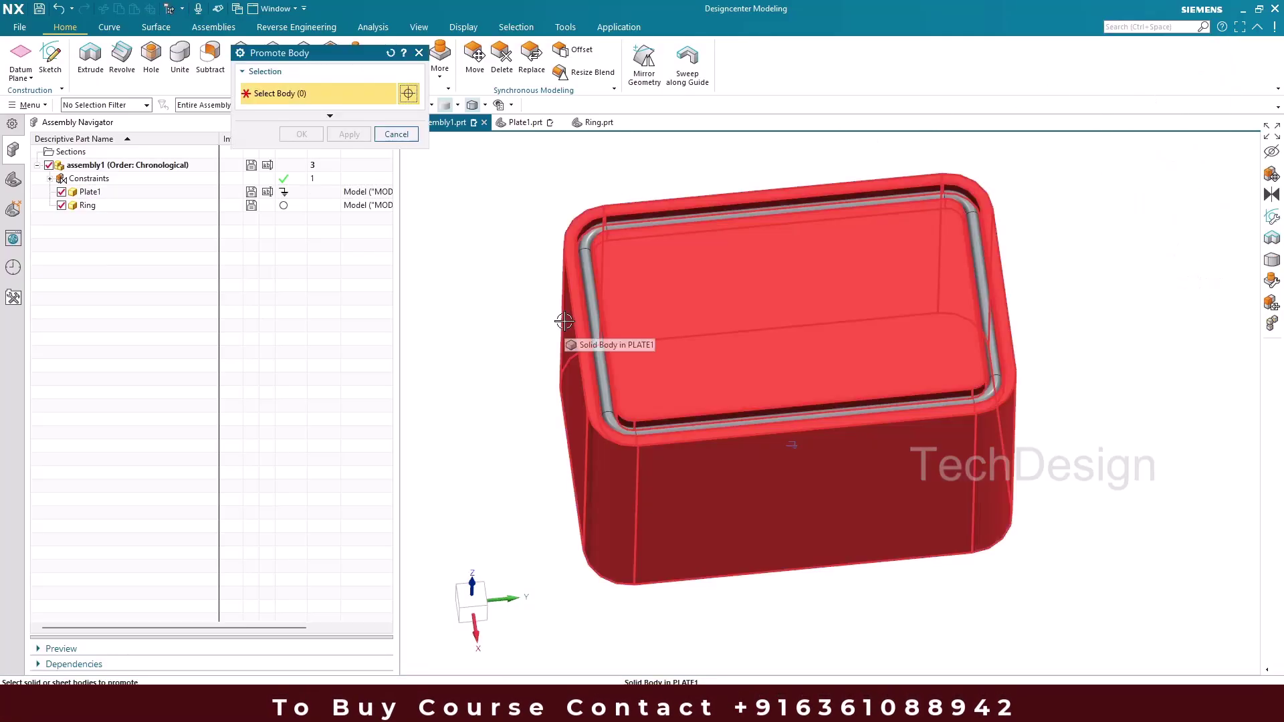
left_click(564, 322)
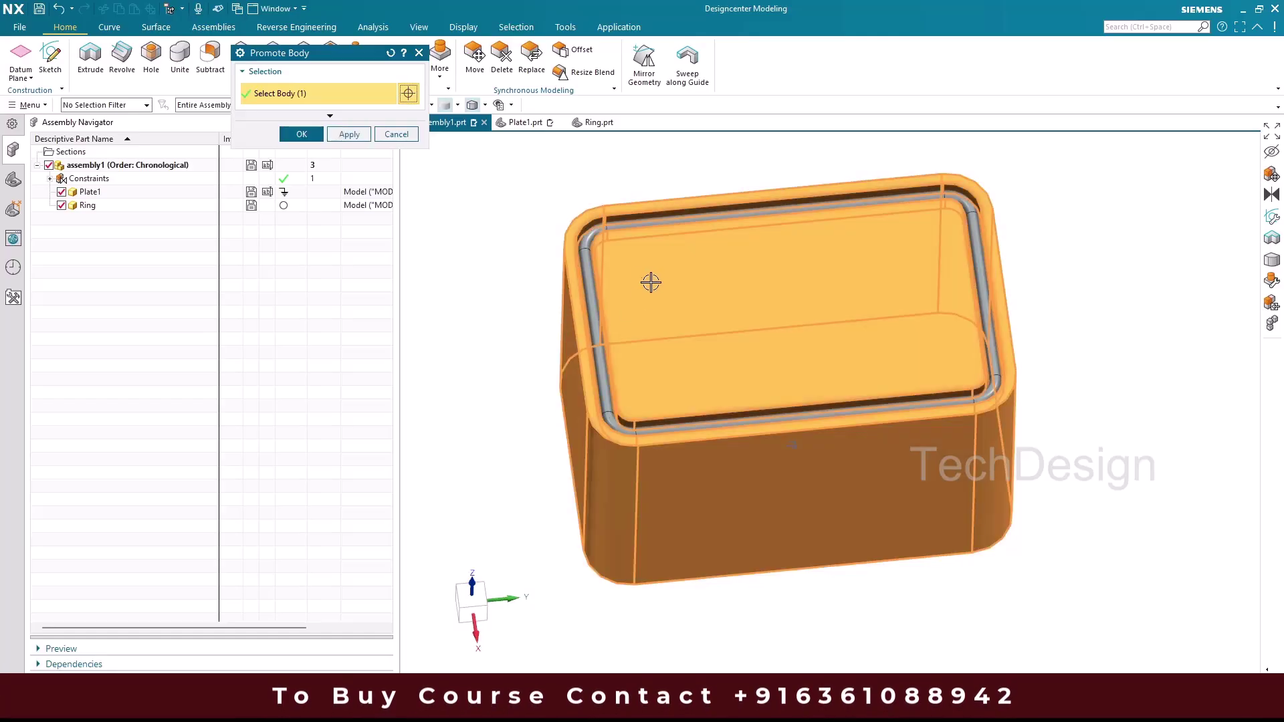
scroll(630, 292, "up", 3)
scroll(630, 292, "down", 3)
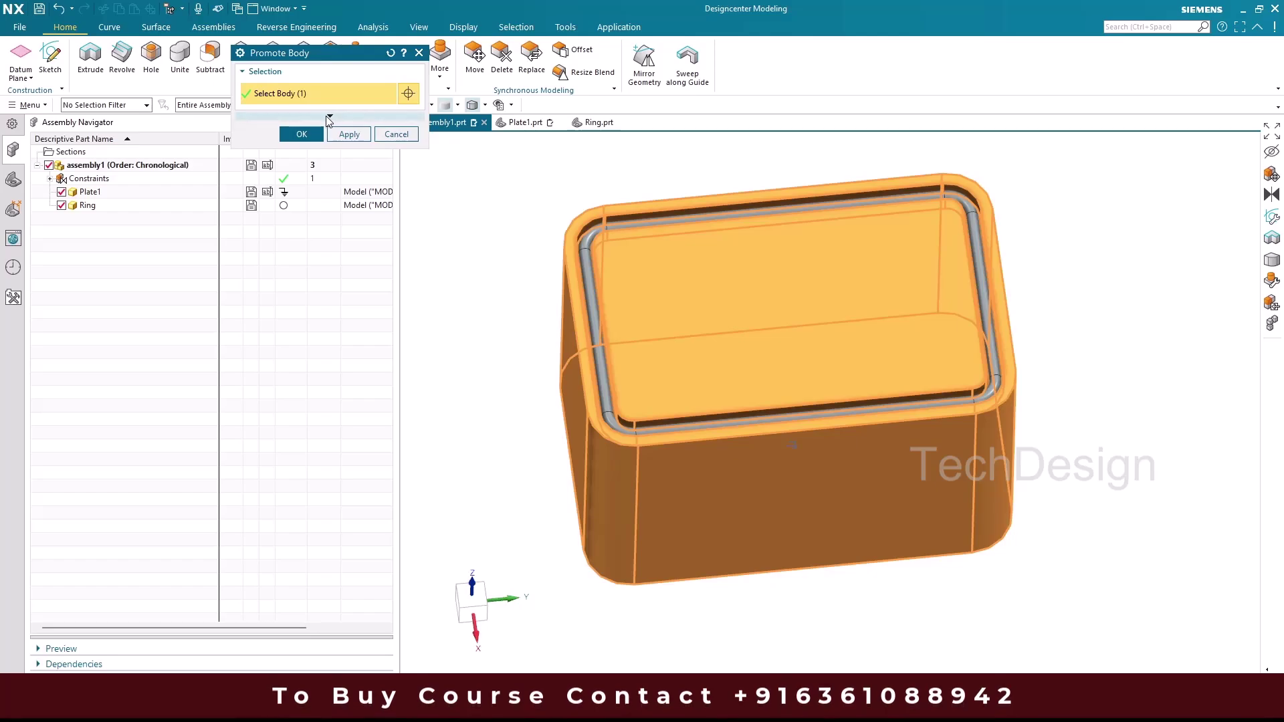
left_click(301, 133)
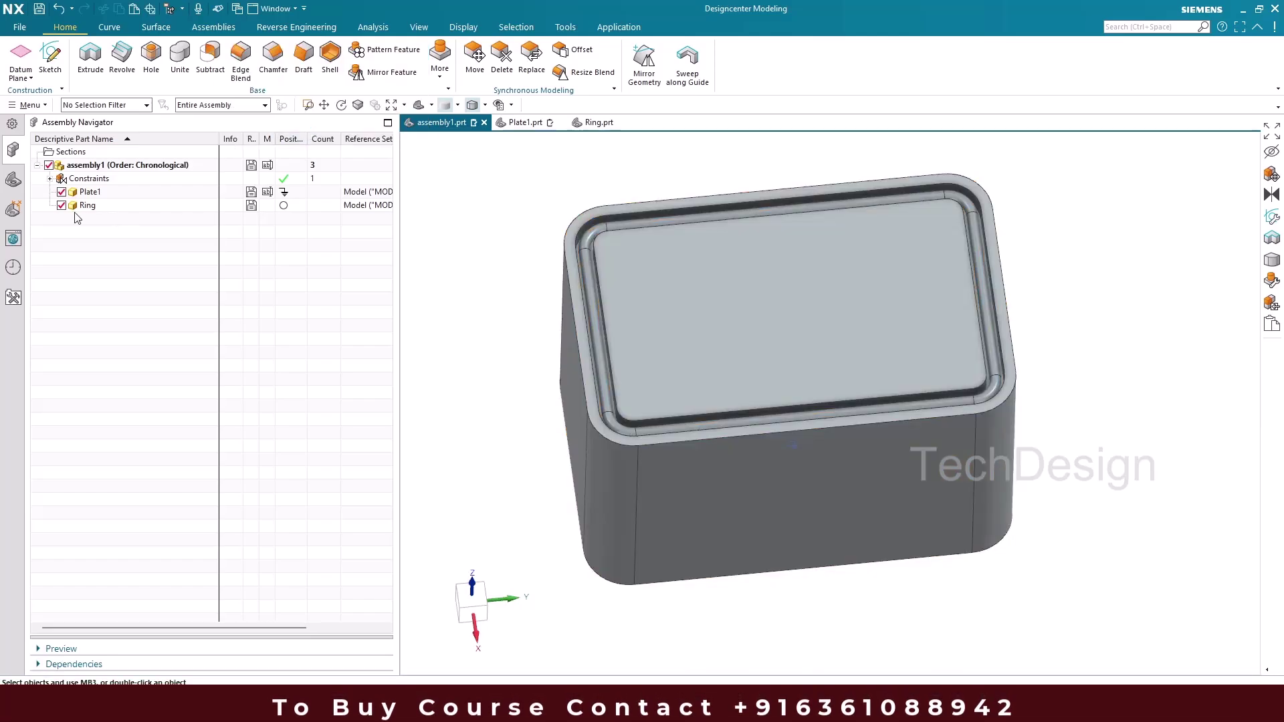
Step: Examine the Promote Body feature in assembly1's model history and compare it with the Plate1 component in the assembly structure
left_click(13, 179)
left_click(97, 260)
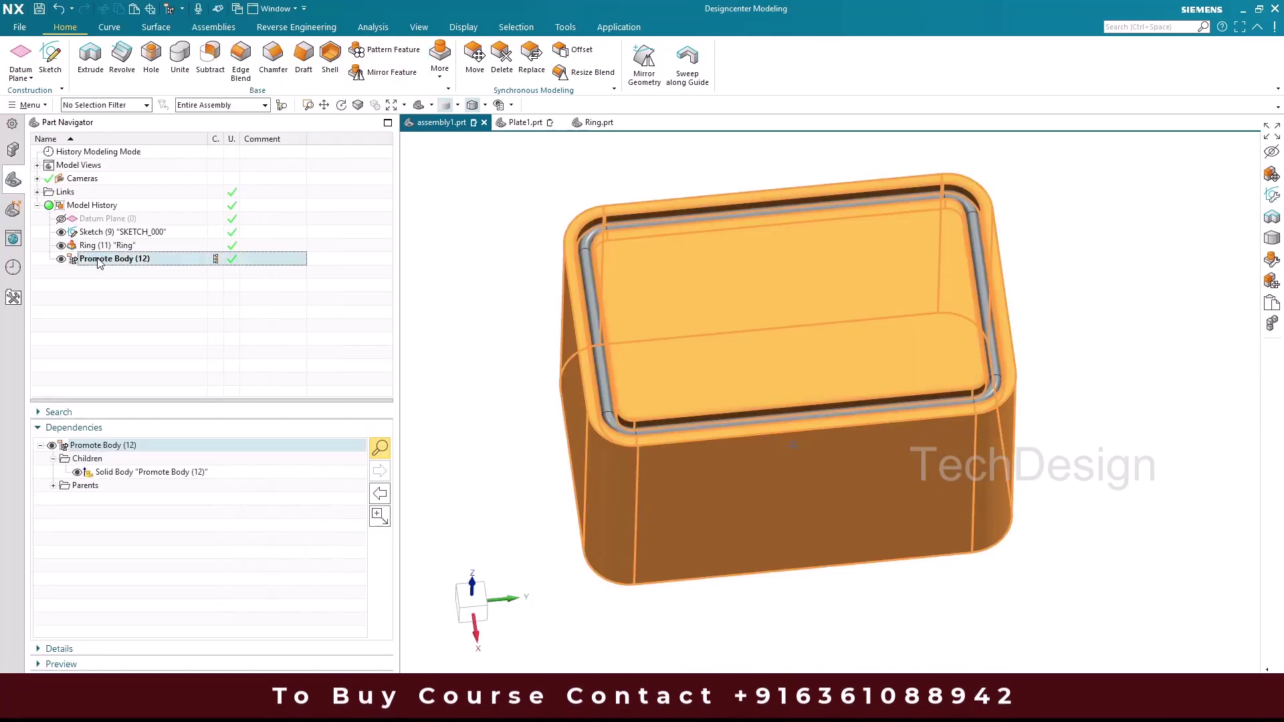
scroll(485, 278, "down", 2)
mouse_move(468, 295)
middle_mouse_down()
mouse_move(480, 319)
mouse_move(465, 308)
middle_mouse_up()
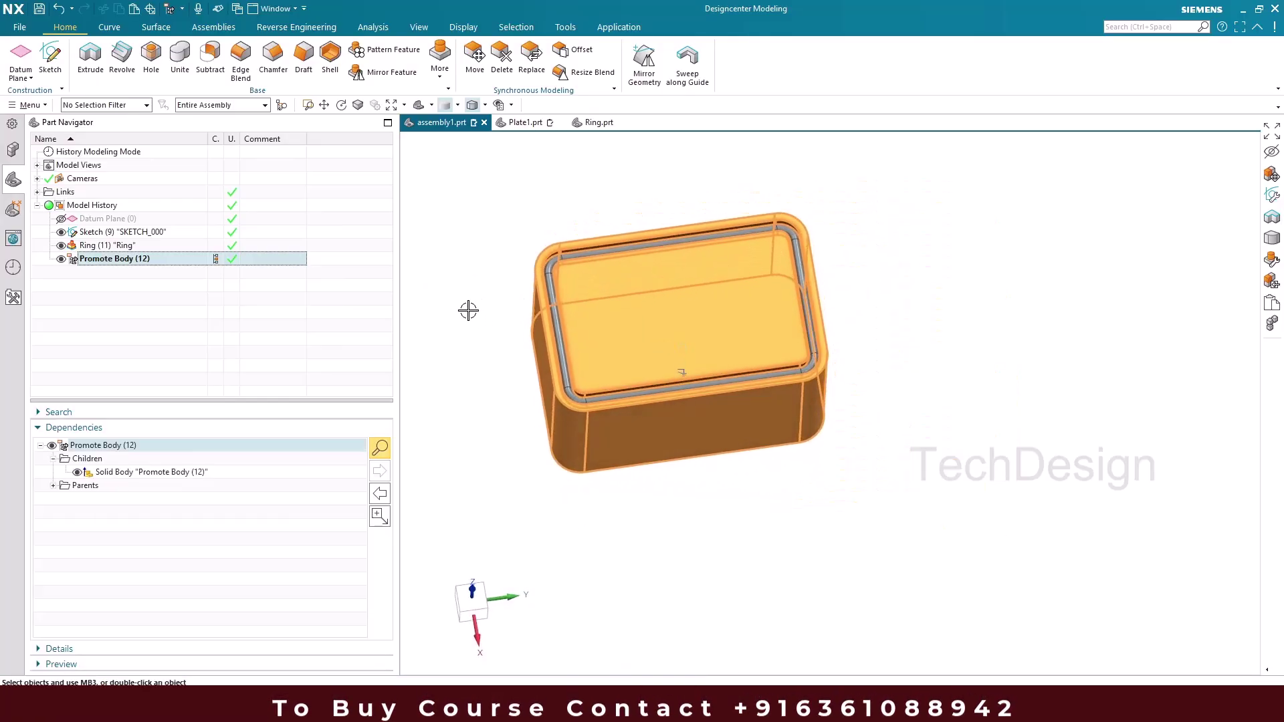
left_click(430, 276)
scroll(435, 274, "up", 3)
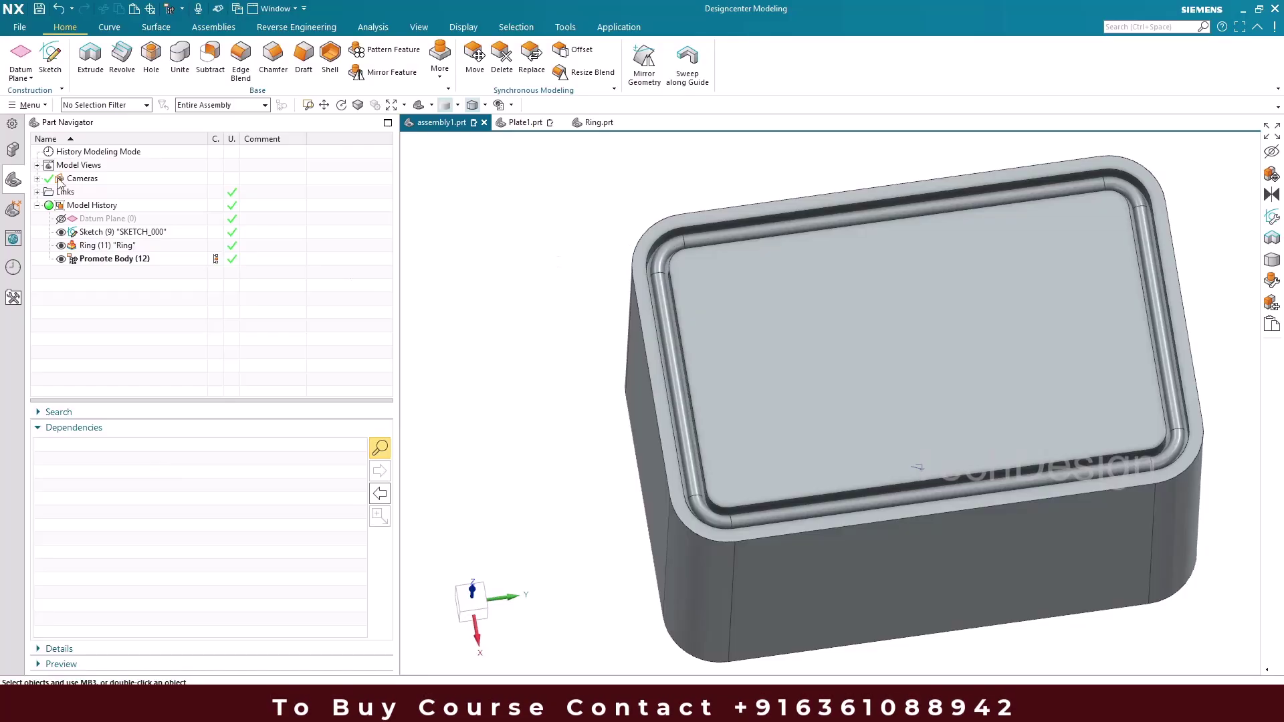
left_click(12, 149)
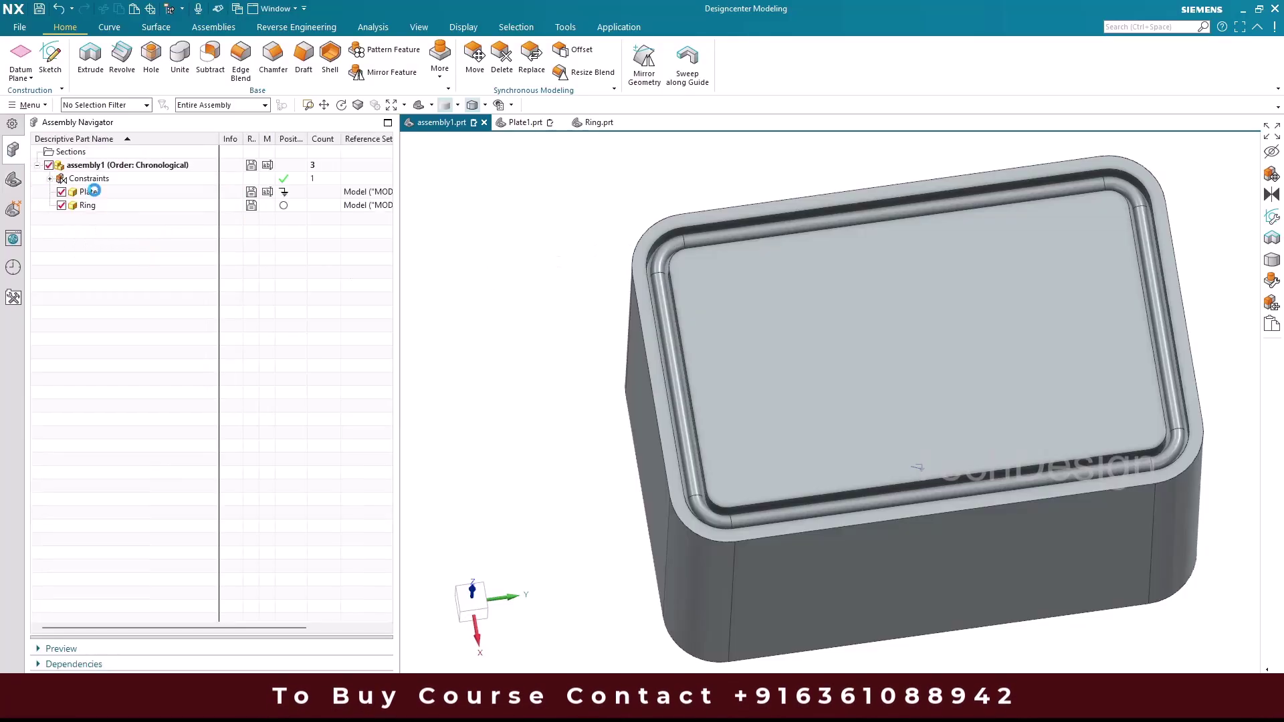
left_click(92, 191)
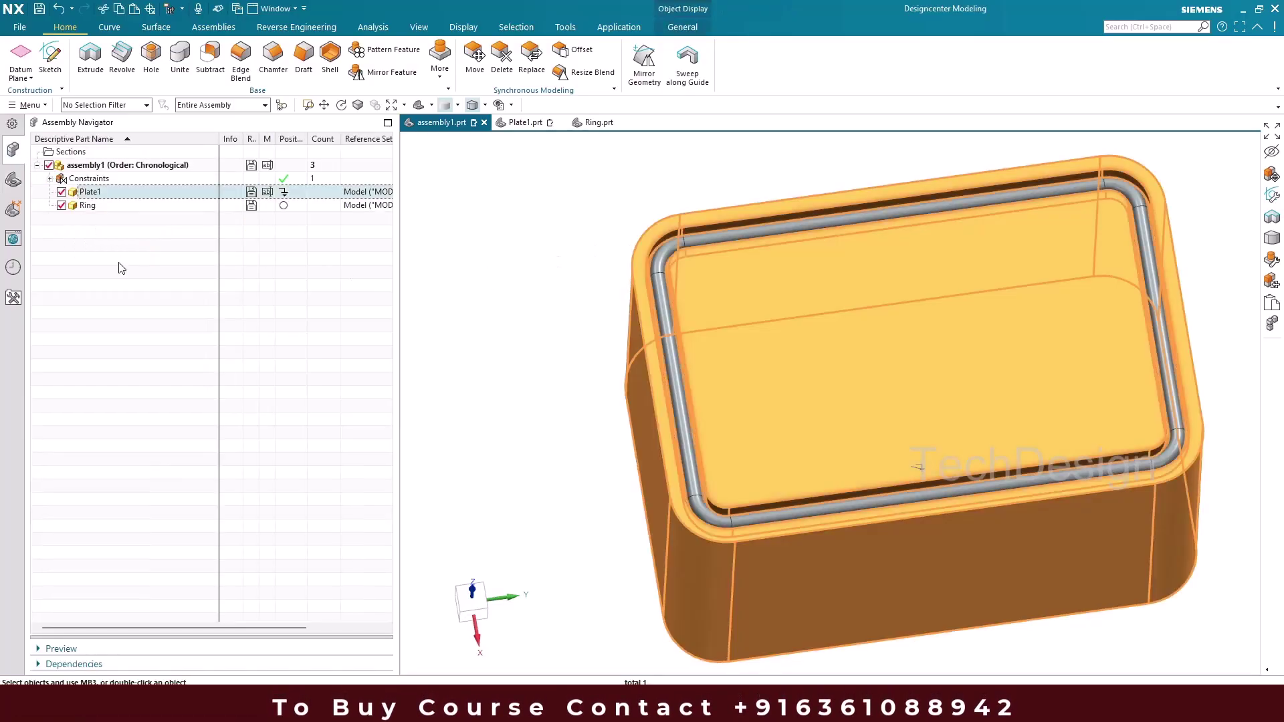
left_click(13, 180)
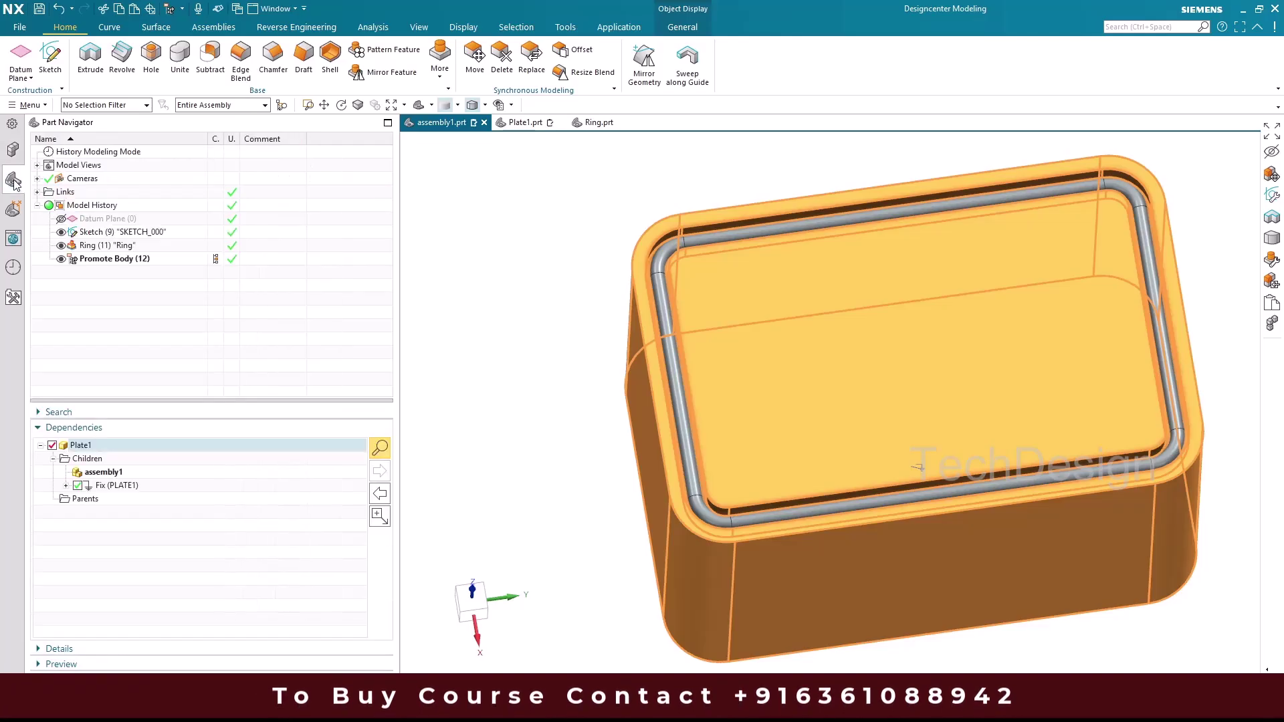
Step: Edit the Promote Body feature of Plate1 and convert it to a linked body
double_click(102, 261)
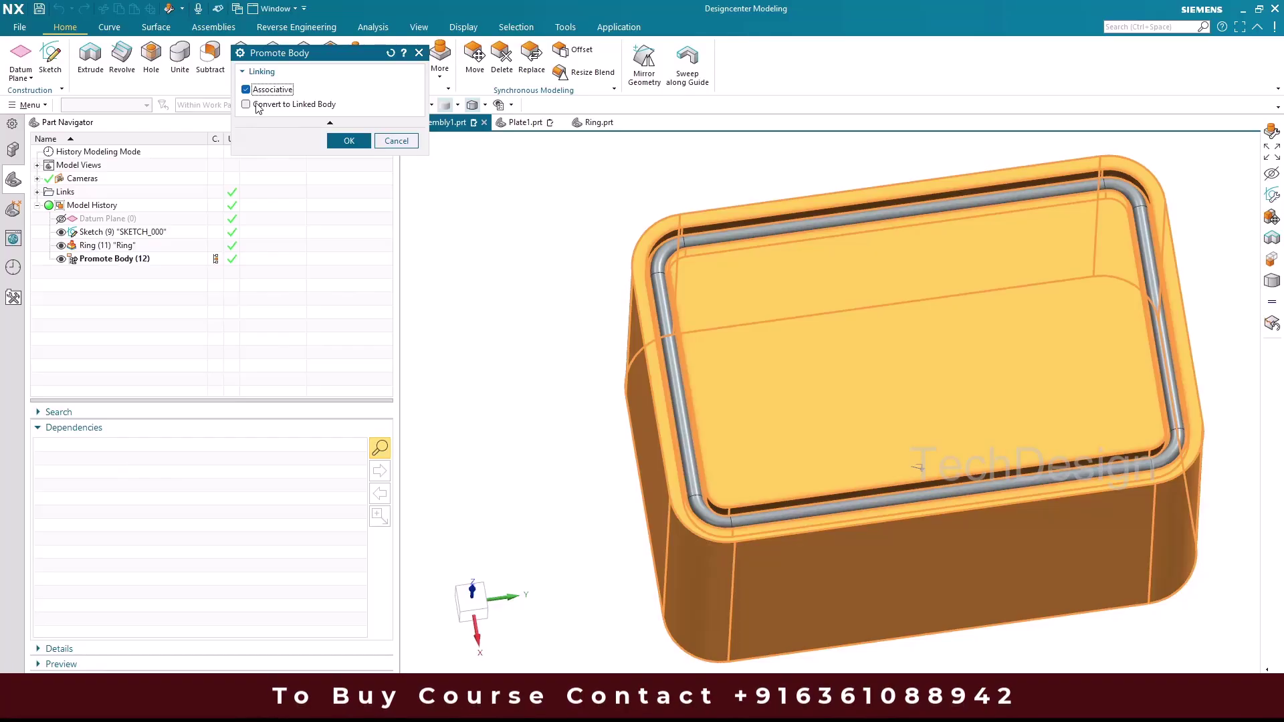
left_click(289, 105)
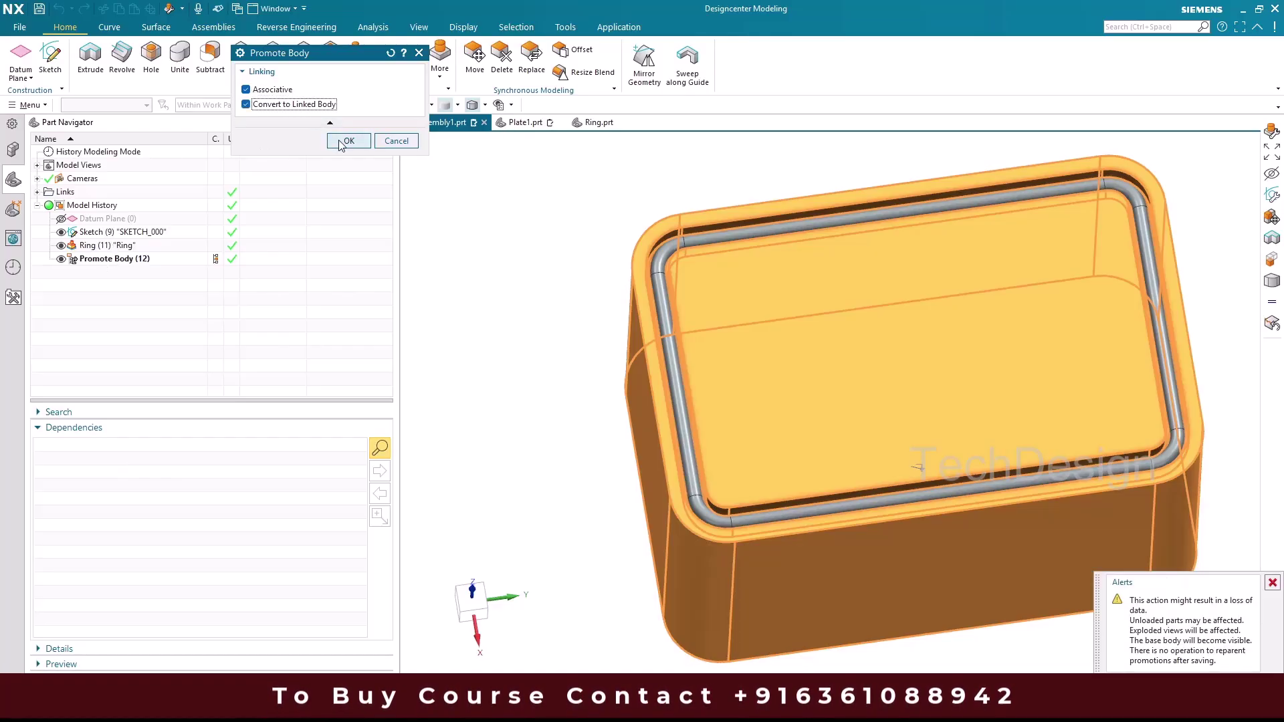
left_click(347, 142)
left_click(121, 265)
left_click(123, 301)
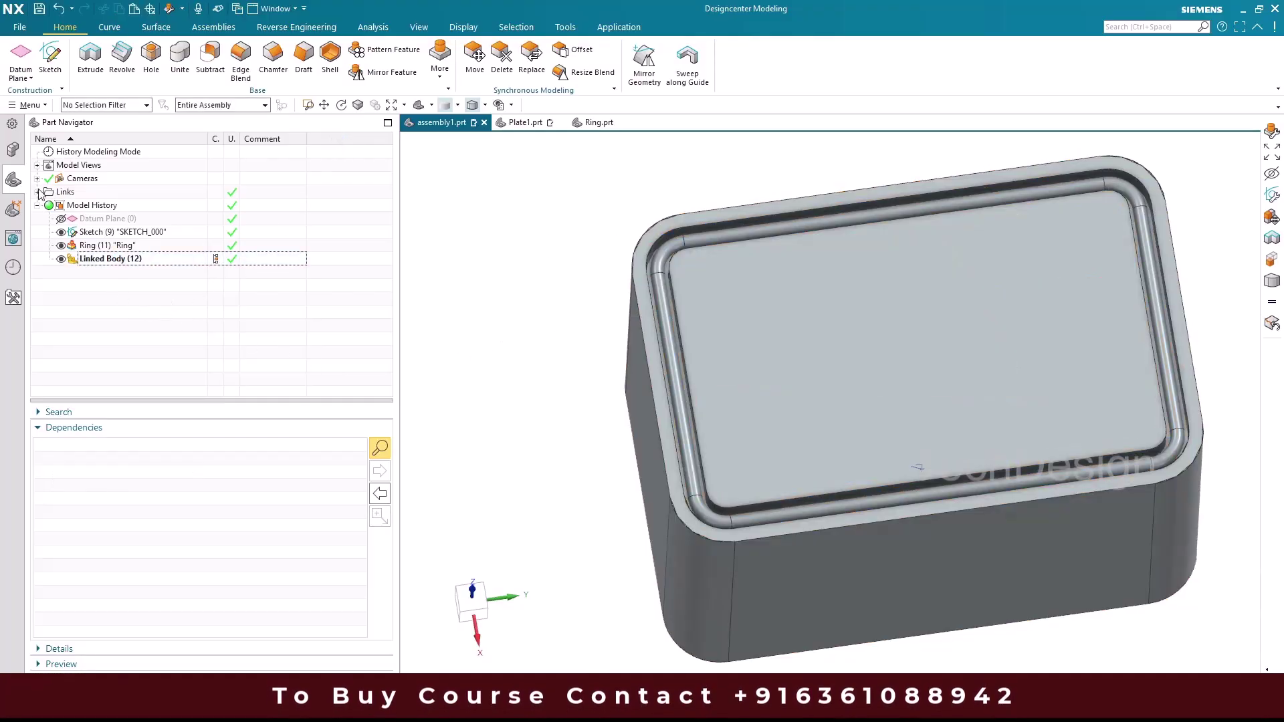
Step: Compare the Plate1 component in the assembly structure with the Linked Body feature in assembly1's model history
left_click(13, 150)
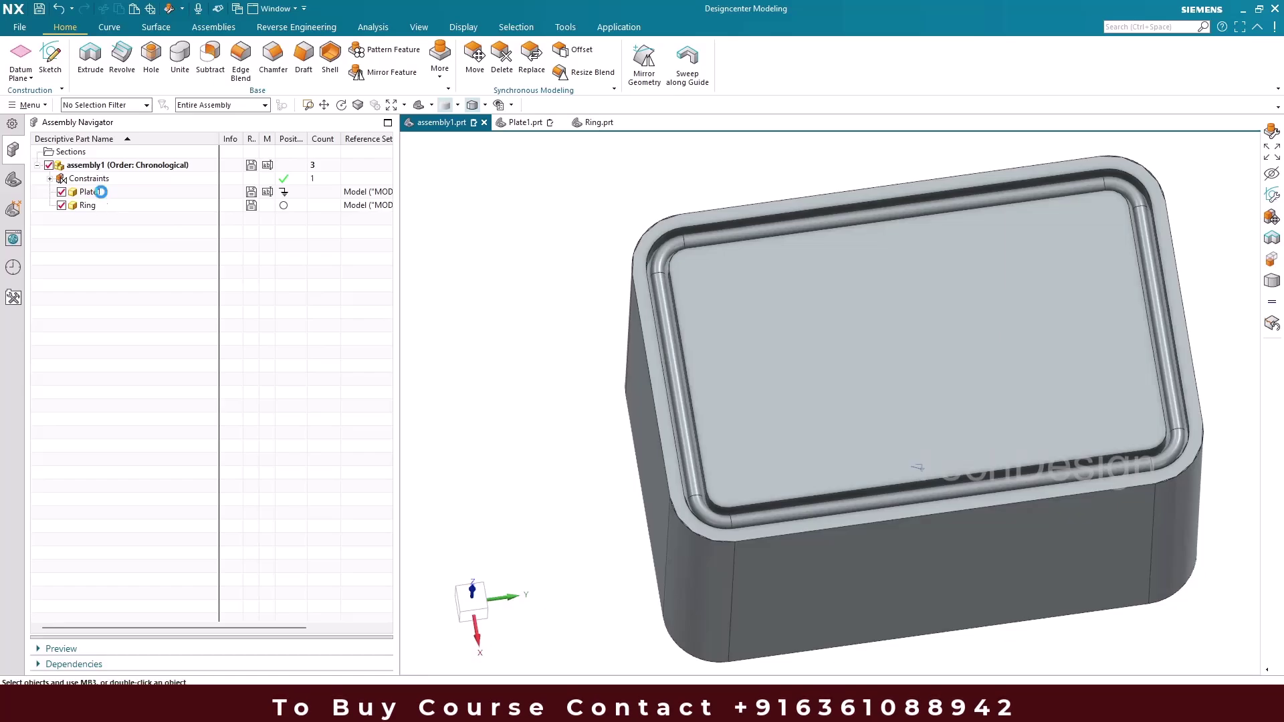
left_click(90, 192)
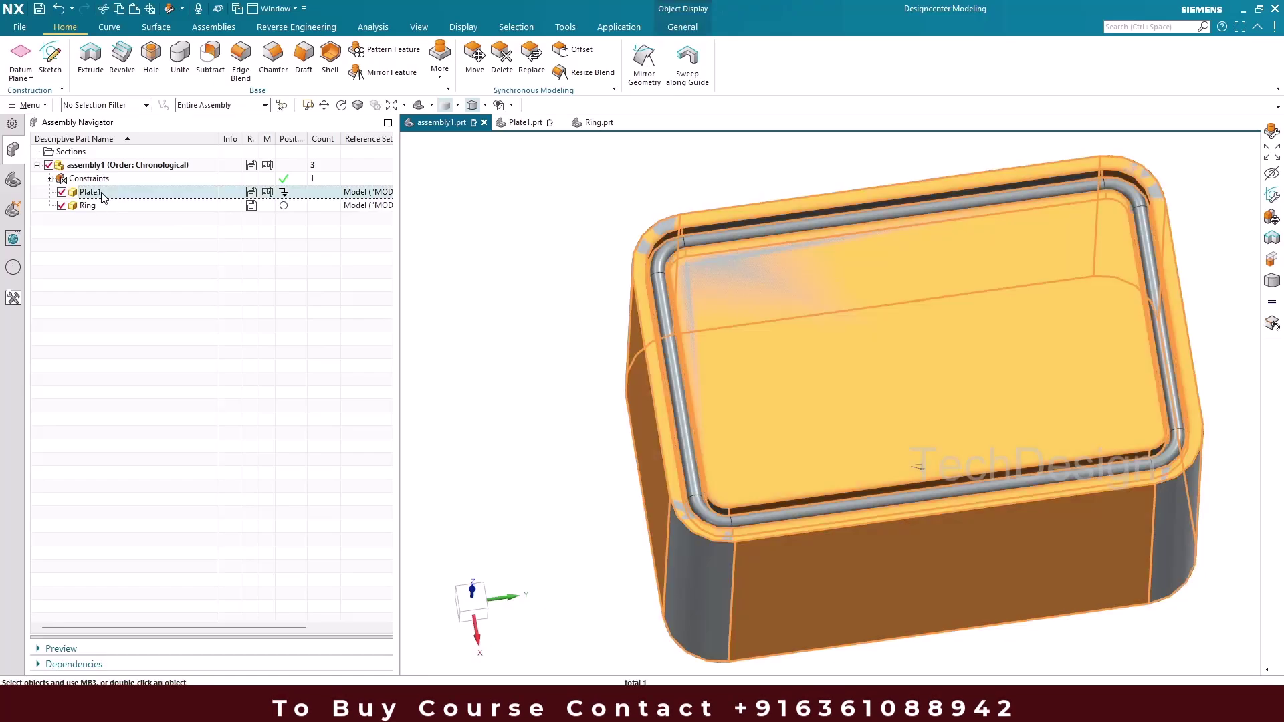
left_click(13, 180)
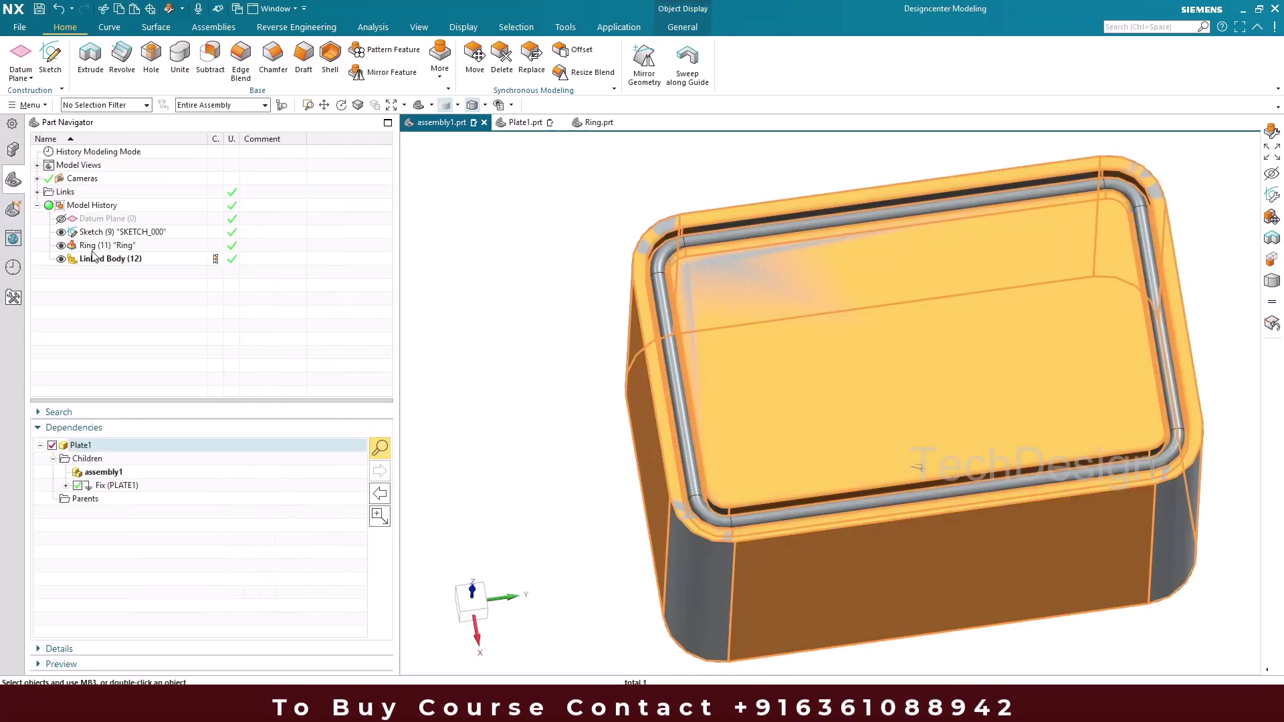
left_click(13, 150)
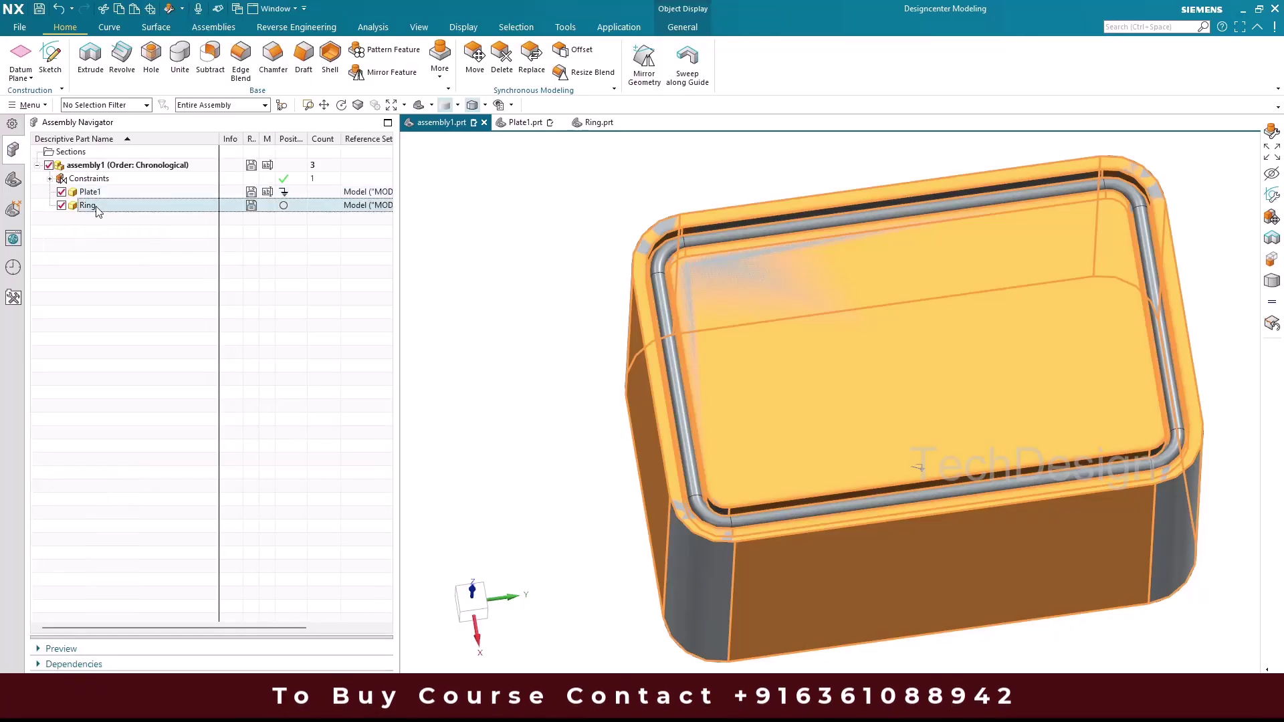
Step: Hide the Ring component and make Plate1 the work part within assembly1
left_click(88, 205)
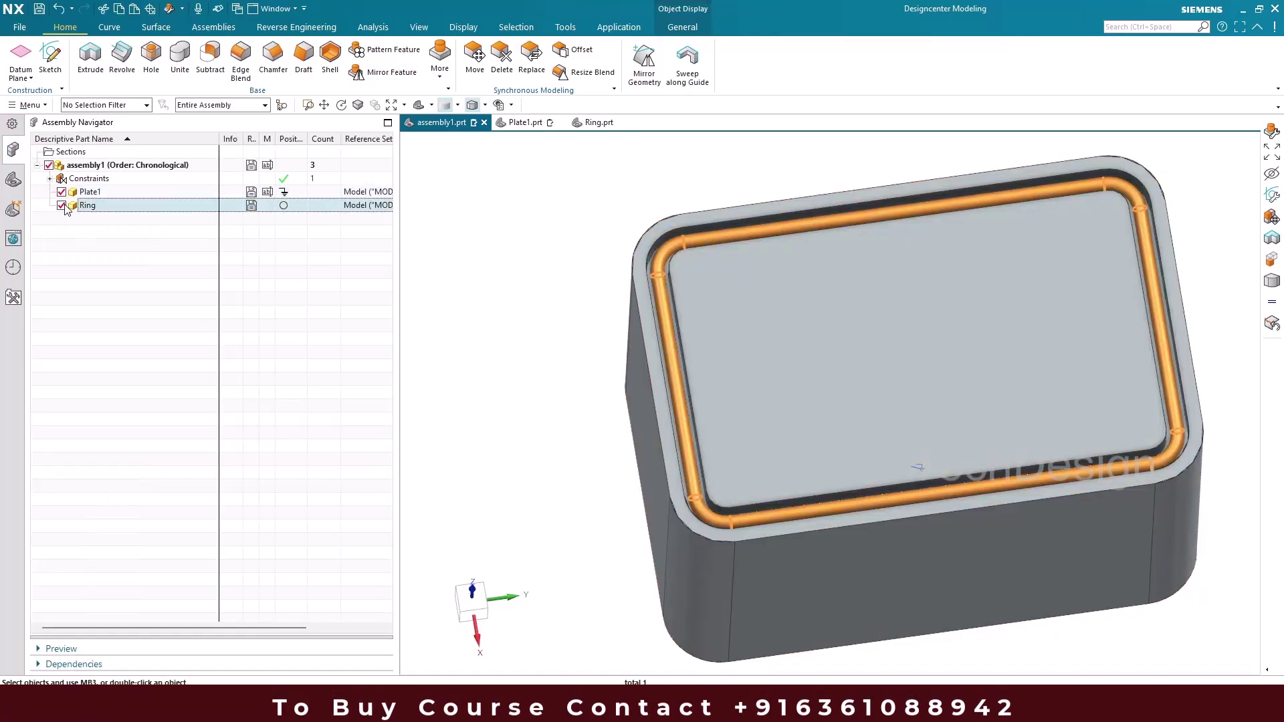
left_click(62, 205)
left_click(91, 192)
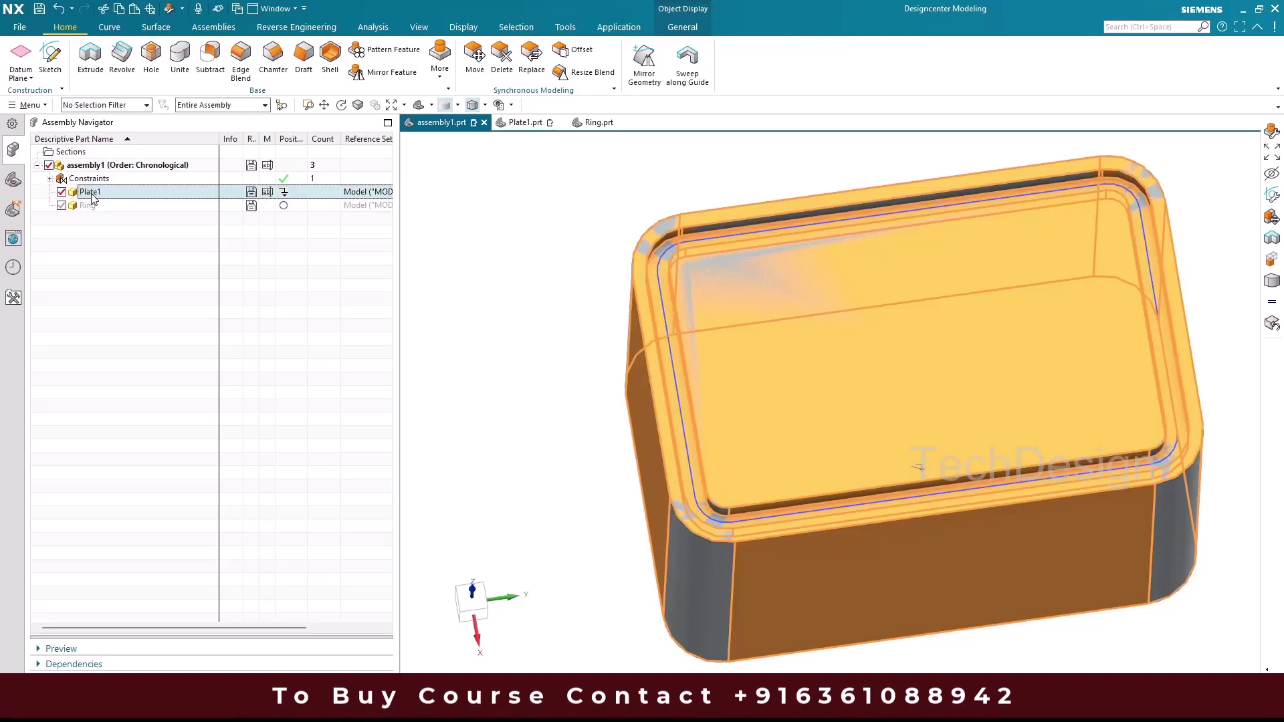
double_click(91, 192)
mouse_move(567, 267)
middle_mouse_down()
mouse_move(539, 261)
mouse_move(540, 235)
middle_mouse_up()
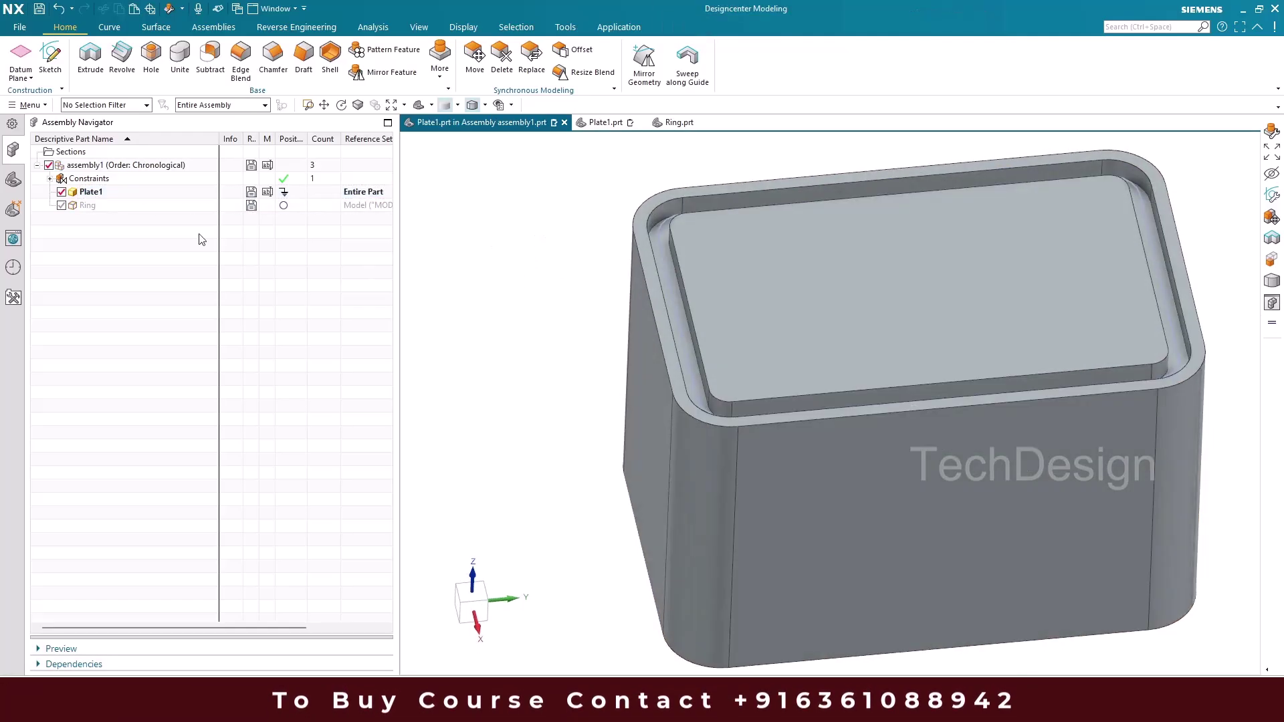
Step: Delete the Edge Blend (3) feature from Plate1's model history and dismiss the update report
left_click(13, 179)
left_click(93, 207)
left_click(99, 233)
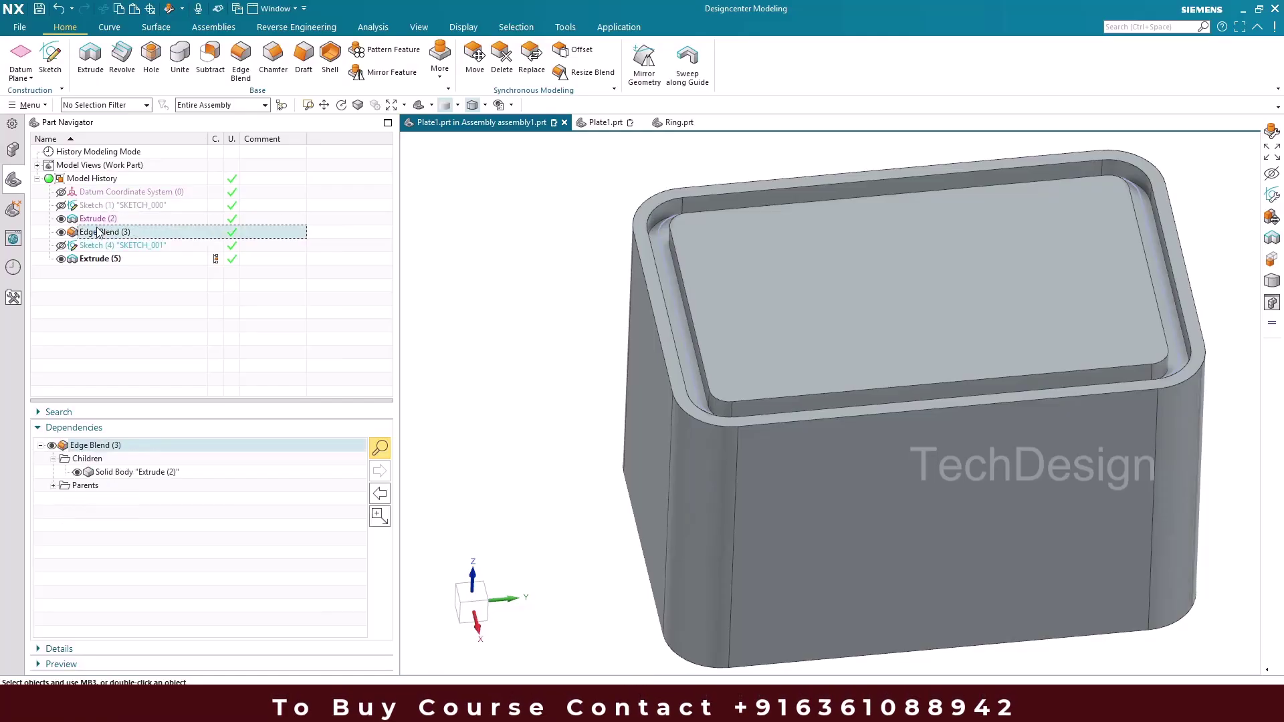
right_click(99, 233)
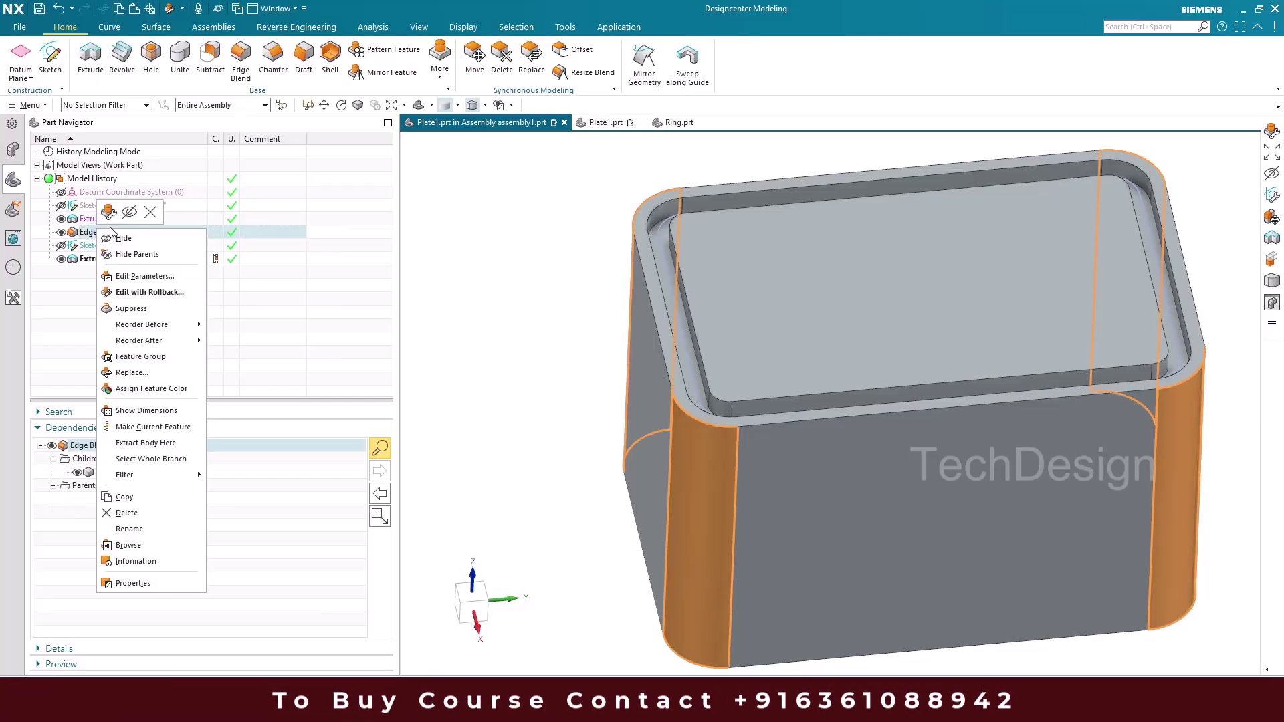
left_click(150, 215)
left_click(565, 254)
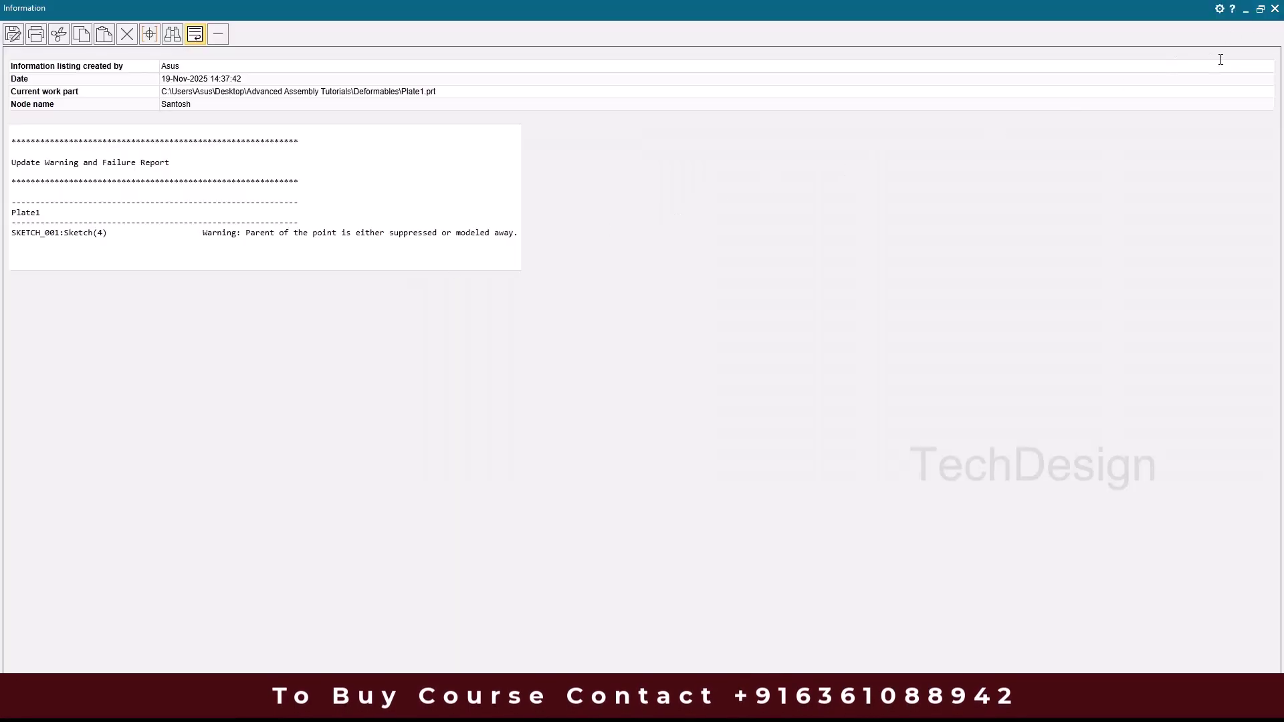
left_click(1274, 8)
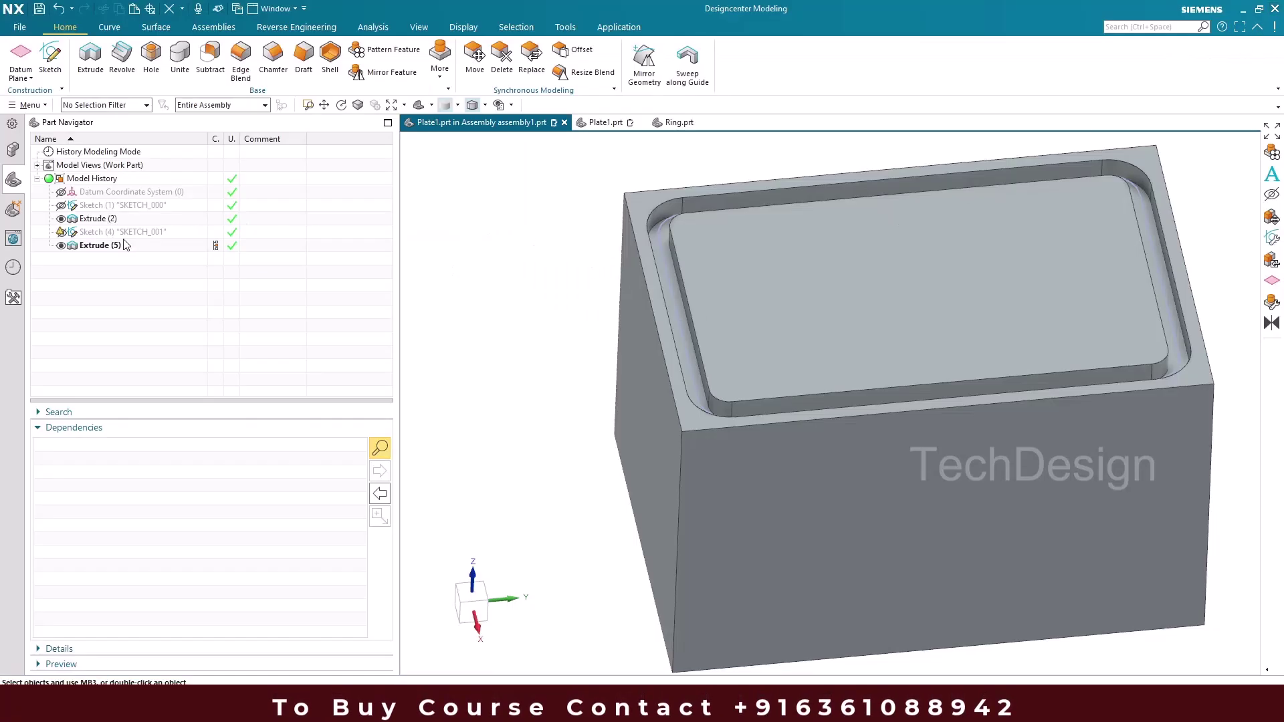
Step: Make assembly1 the work part and inspect the corners of its Linked Body (12) feature
left_click(13, 149)
double_click(74, 165)
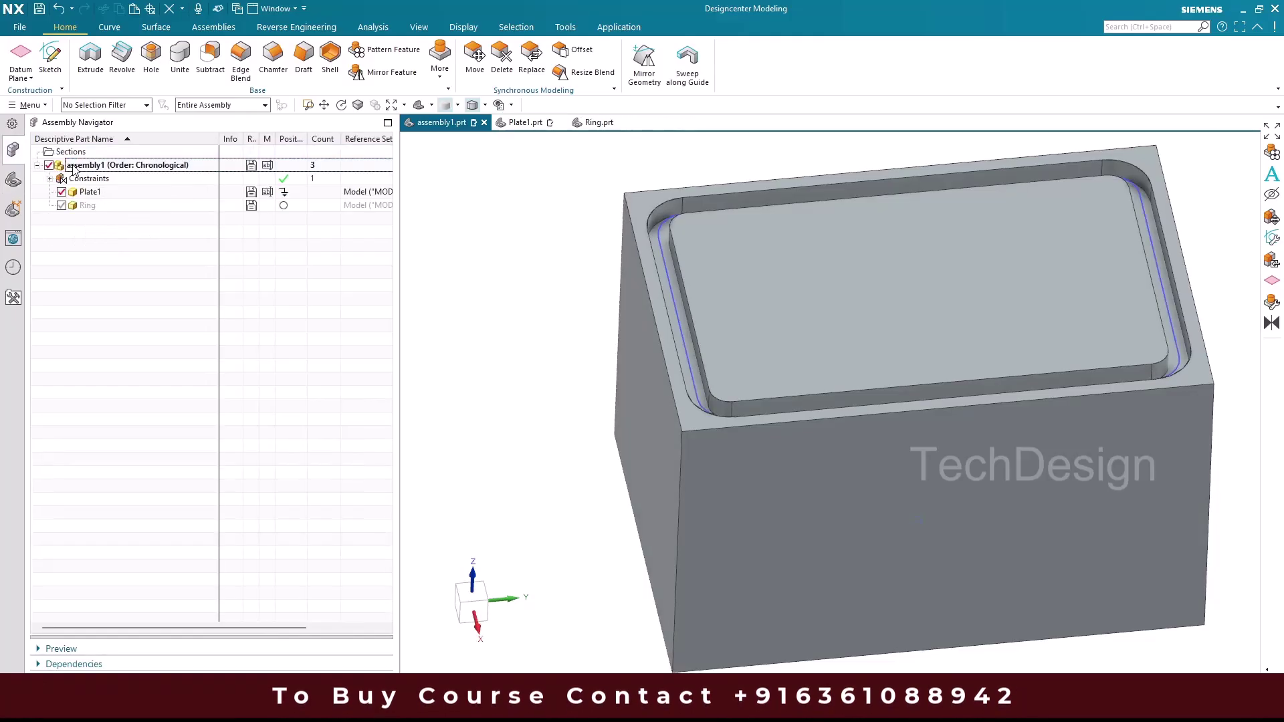
left_click(12, 179)
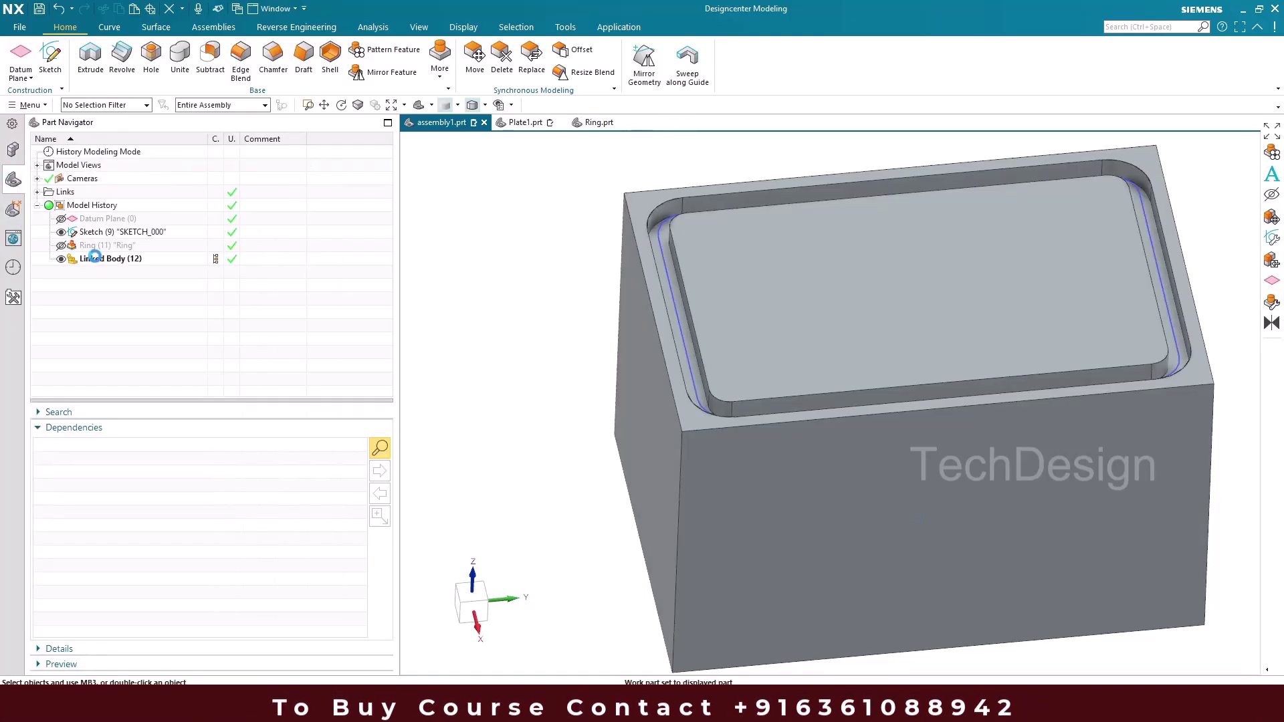
left_click(97, 259)
middle_click_drag(504, 280, 528, 310)
scroll(619, 261, "up", 5)
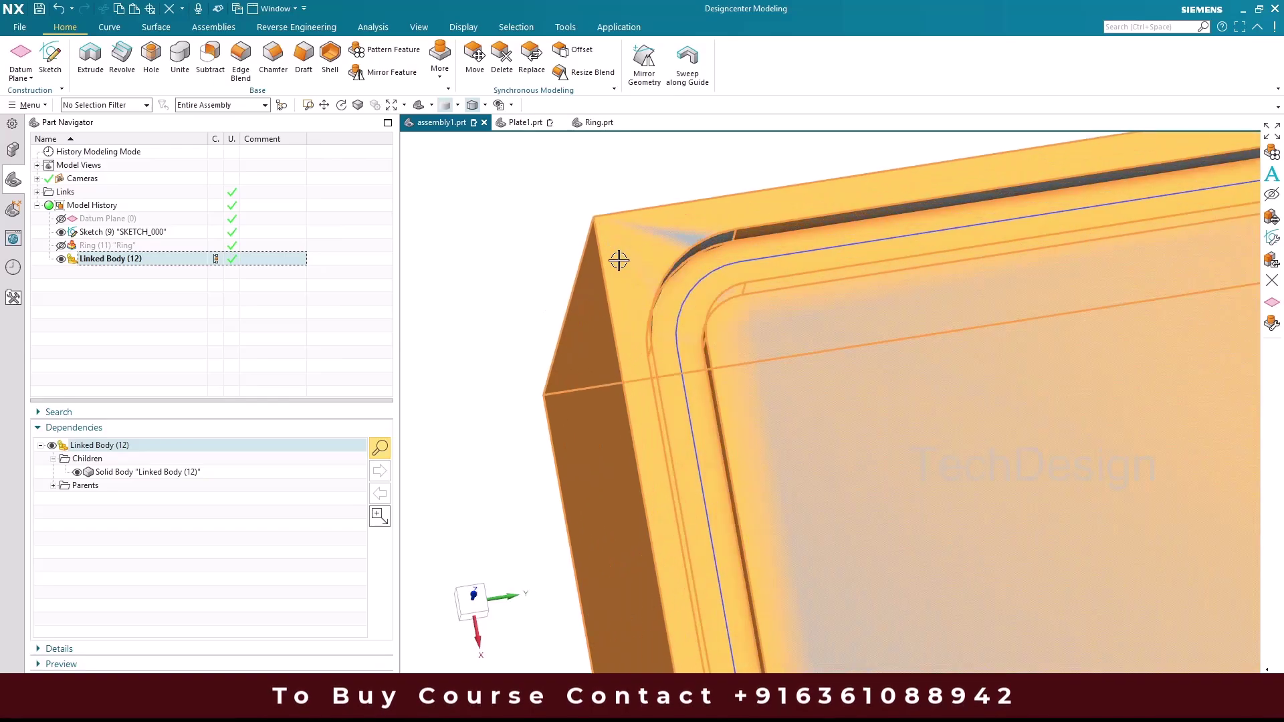
scroll(635, 234, "down", 4)
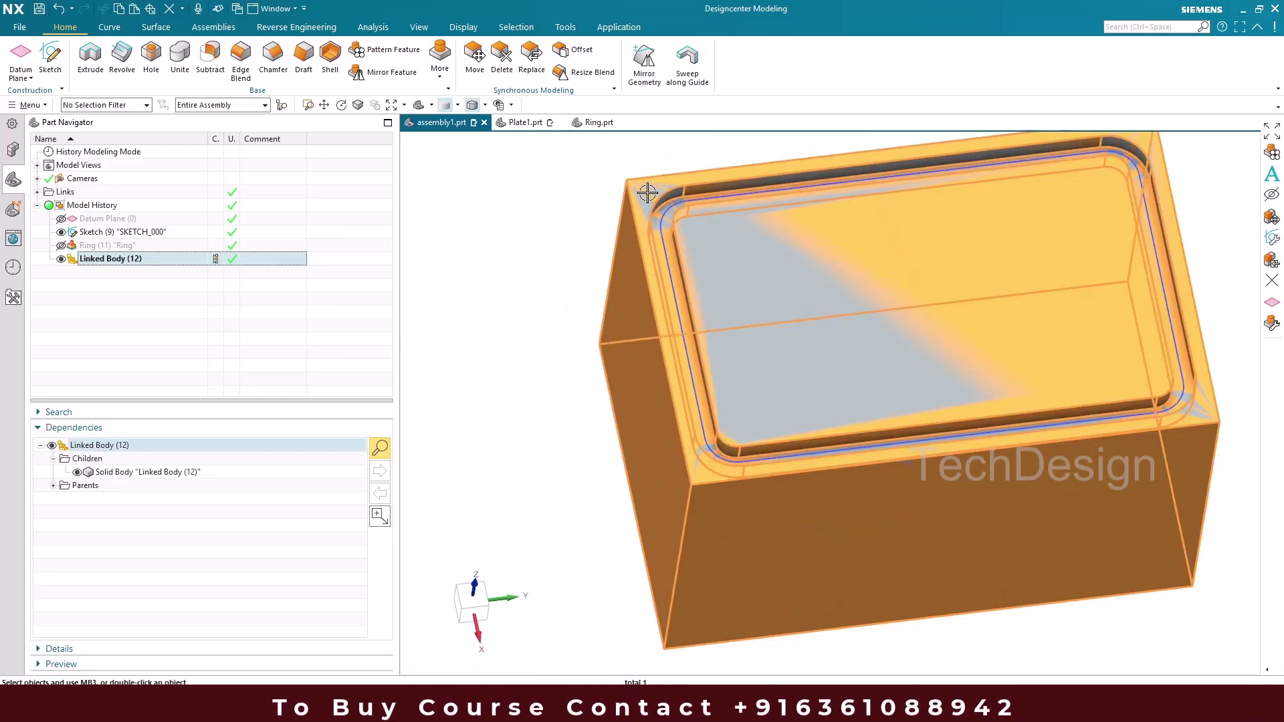
key("Escape")
left_click(122, 260)
left_click(118, 296)
Step: Hide the Plate1 component and check the Linked Body feature in assembly1's model history
left_click(13, 149)
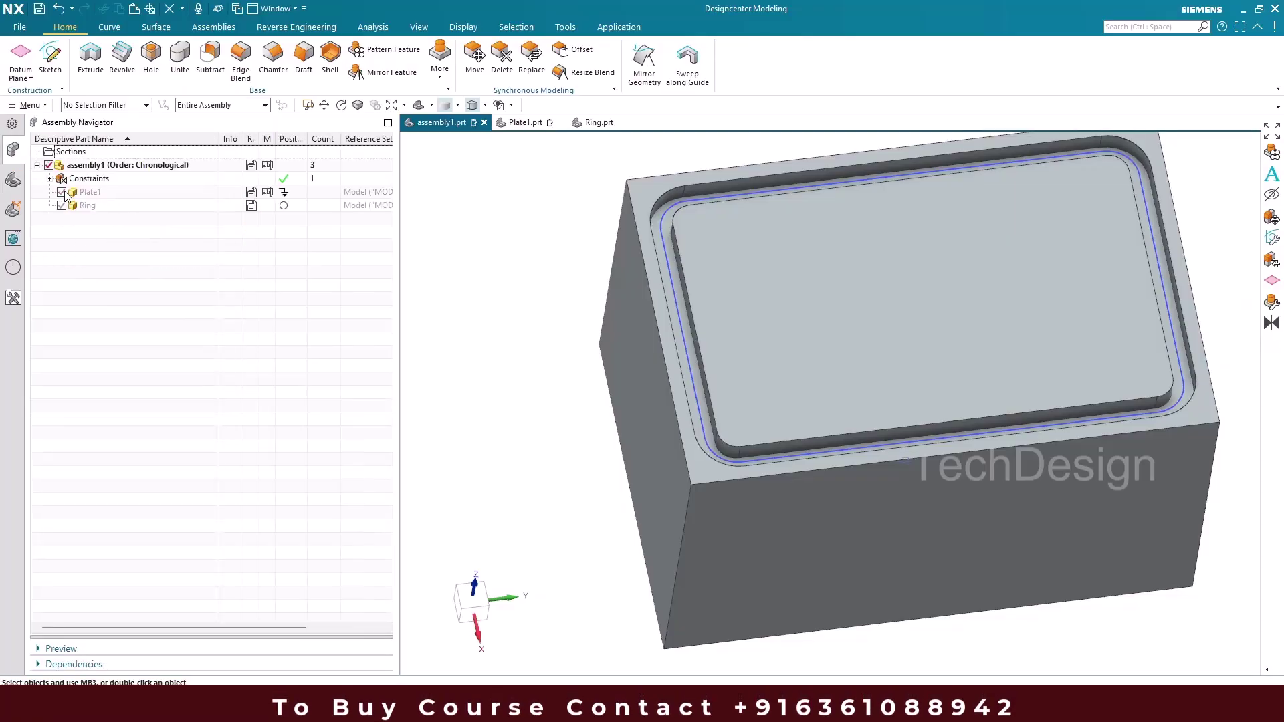
left_click(61, 205)
left_click(13, 180)
left_click(91, 264)
left_click(95, 287)
Step: Subtract a simple hole 50 mm deep from the linked body, placed near the middle of its raised top face
left_click(151, 57)
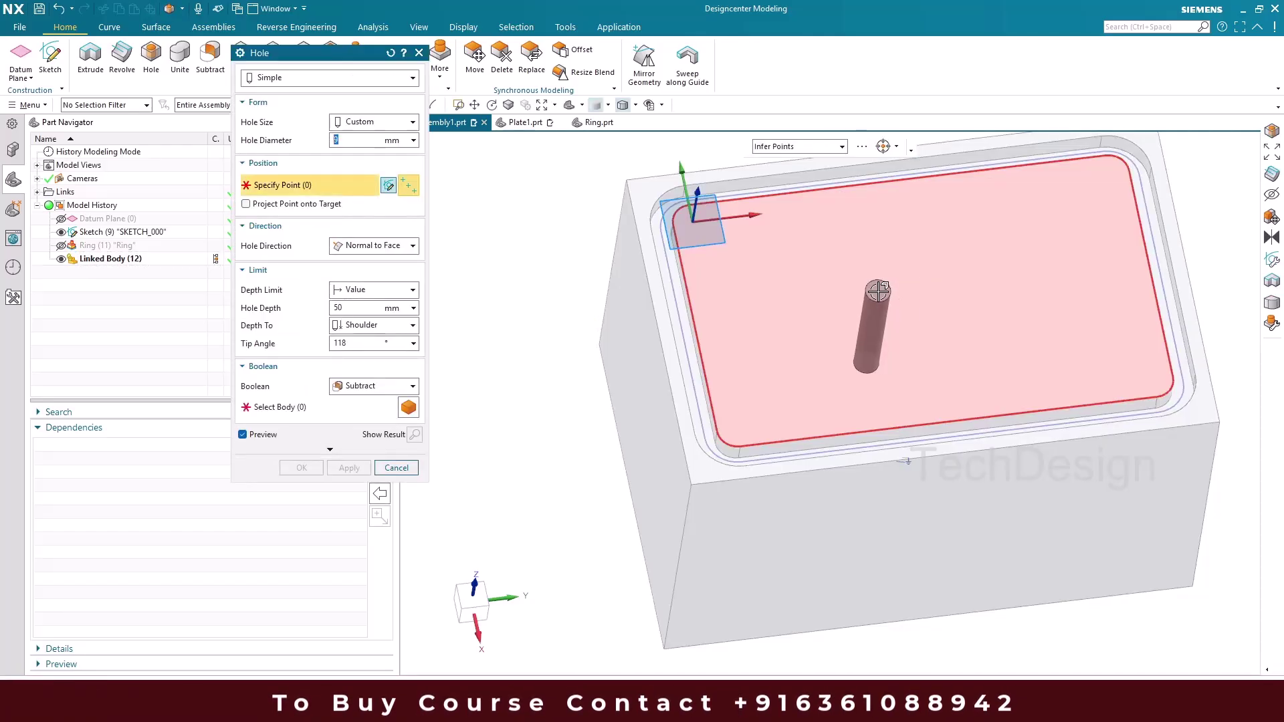
left_click(879, 291)
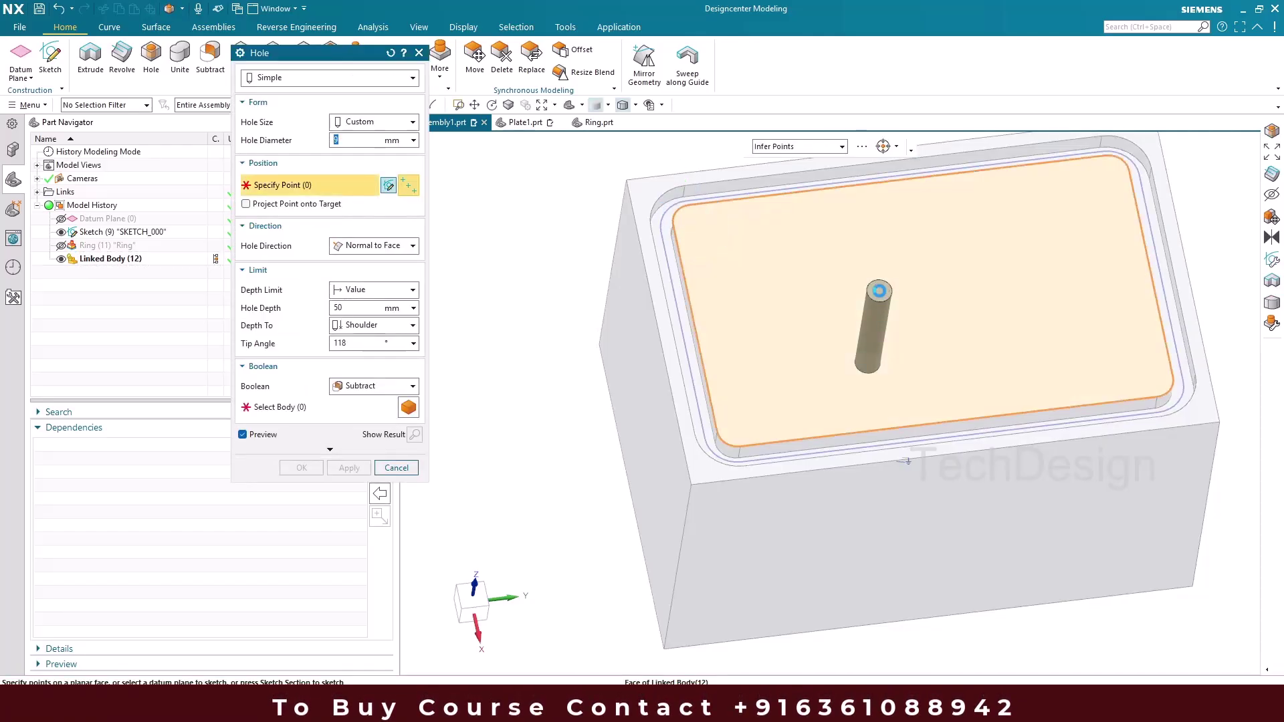
left_click(302, 467)
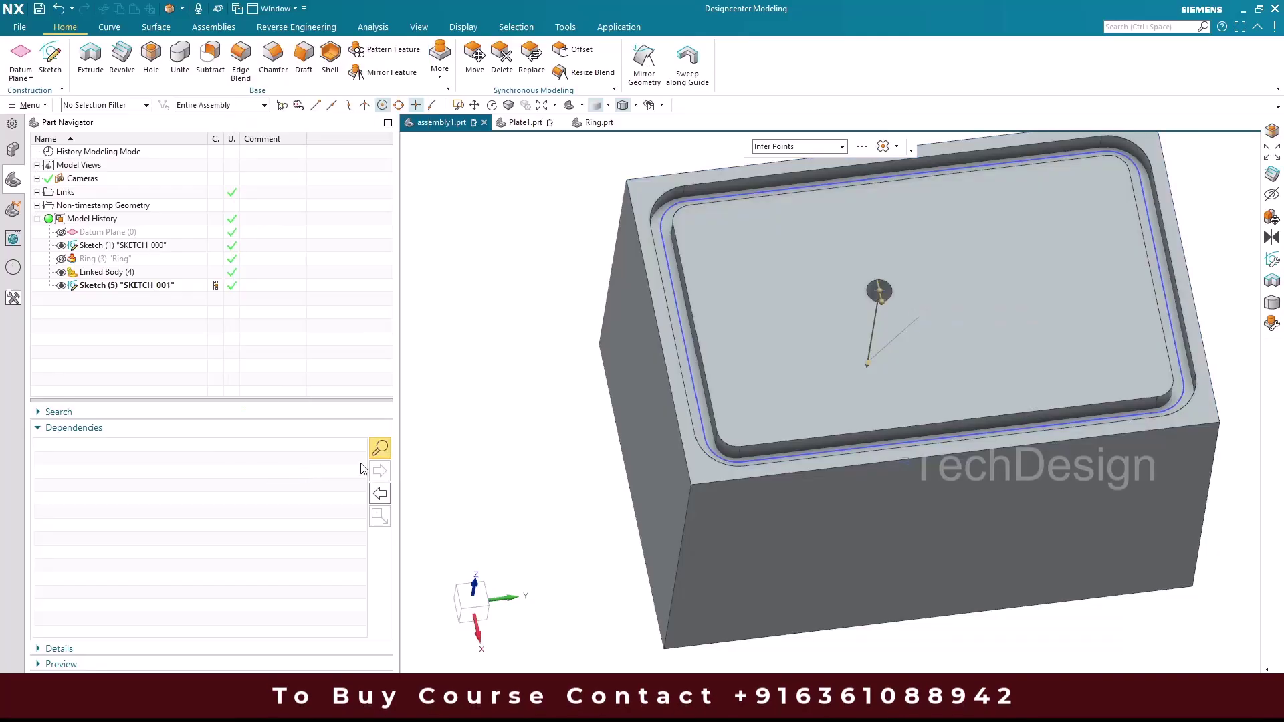
Step: Show the Plate1 and Ring components again and compare Plate1 with the drilled linked body
left_click(12, 151)
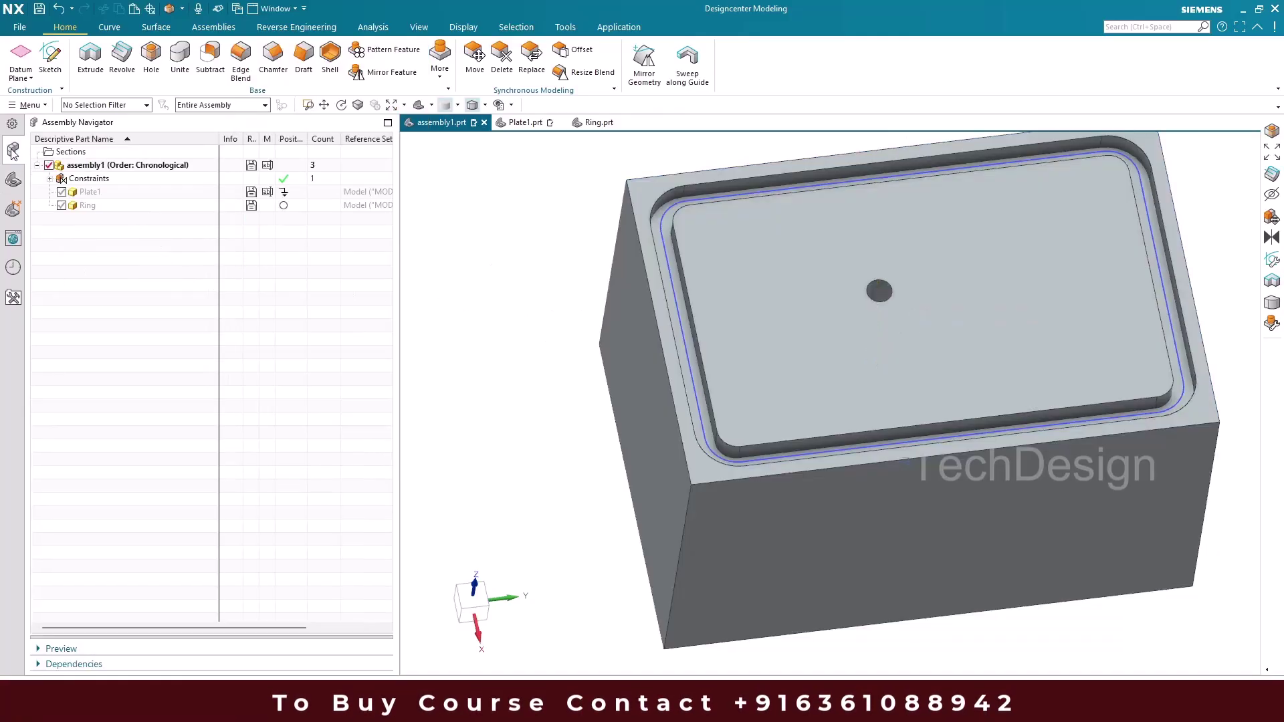
left_click(62, 193)
left_click(86, 194)
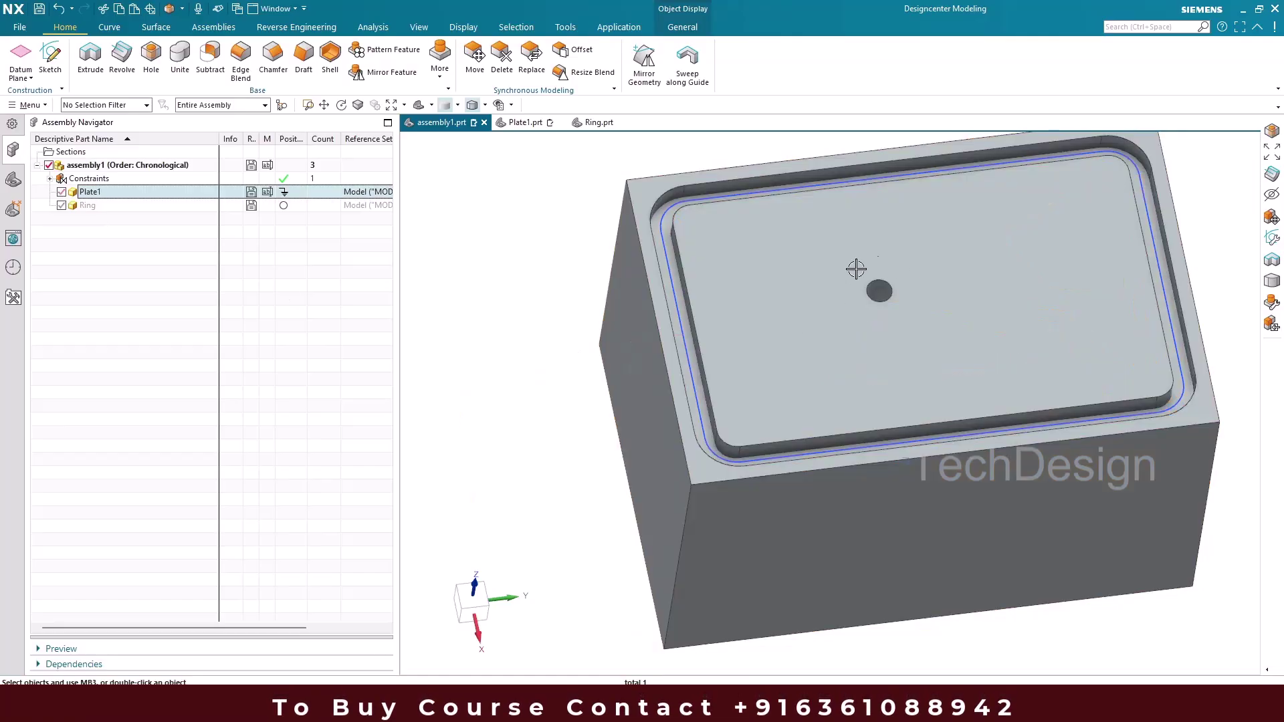
left_click(61, 206)
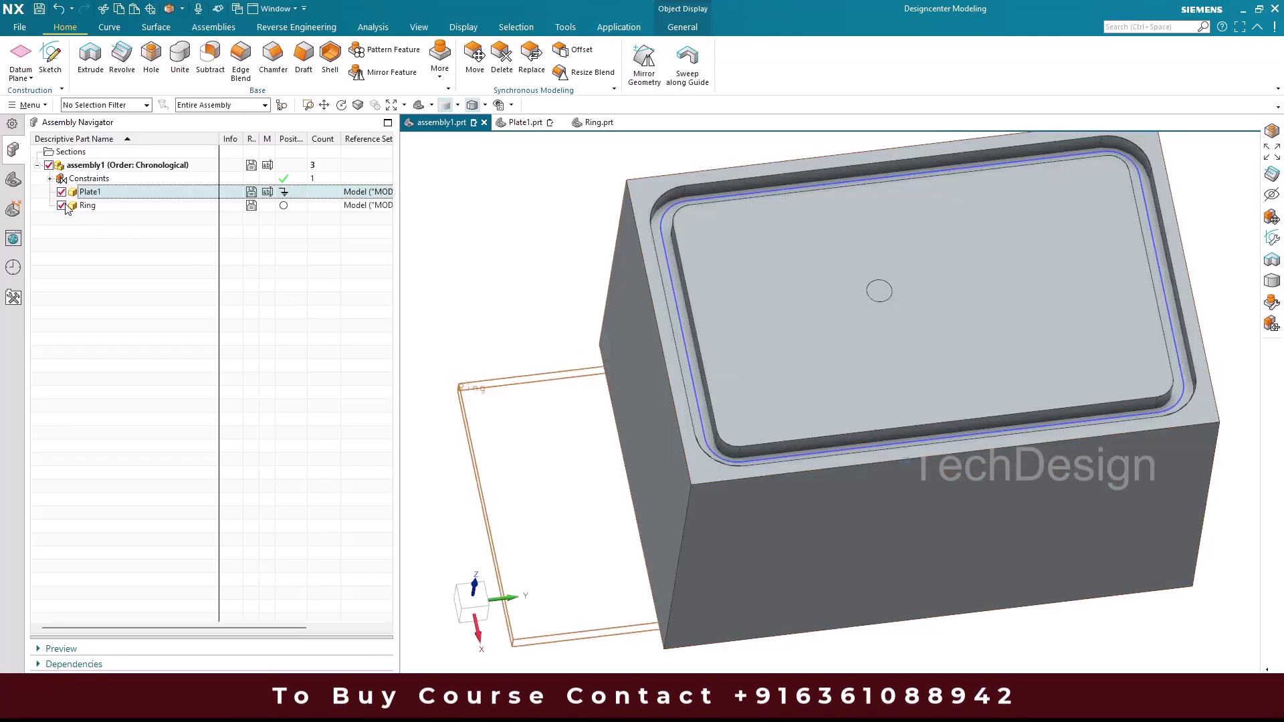
scroll(583, 323, "down", 5)
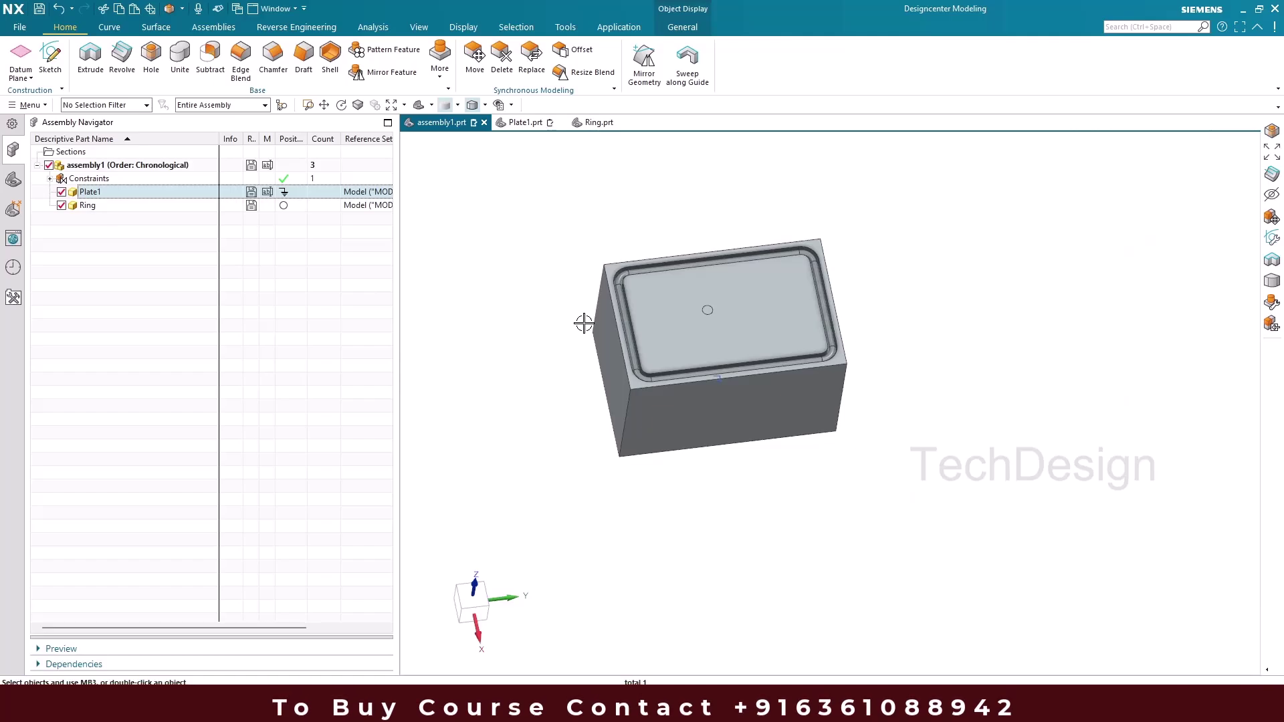